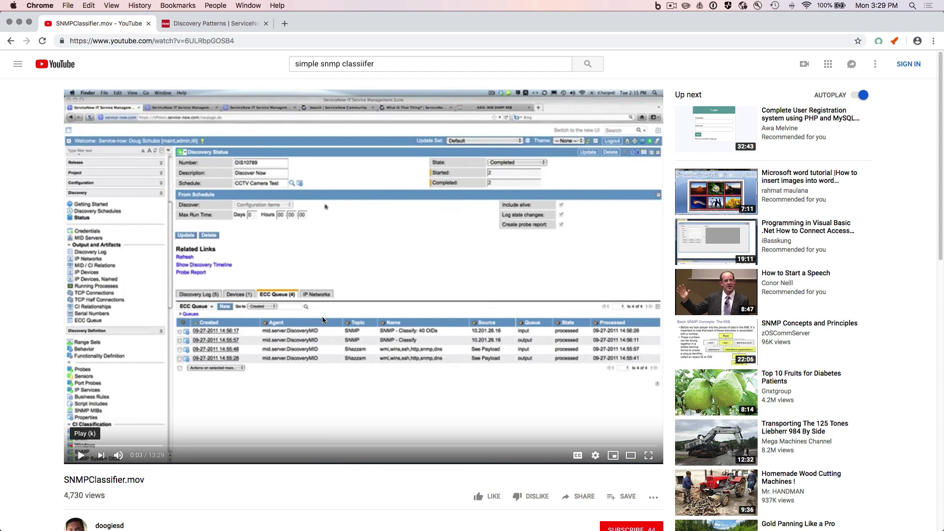
# - Launch a Quick Discovery from the ServiceNow Discovery Schedules list for target IP 10.51.2.240 using MID server POV-31-2
pyautogui.click(218, 24)
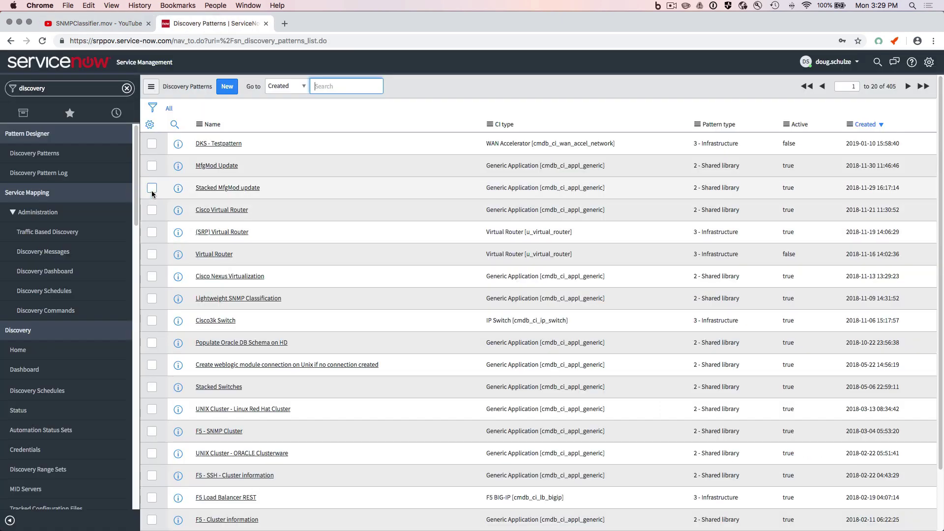
pyautogui.click(54, 390)
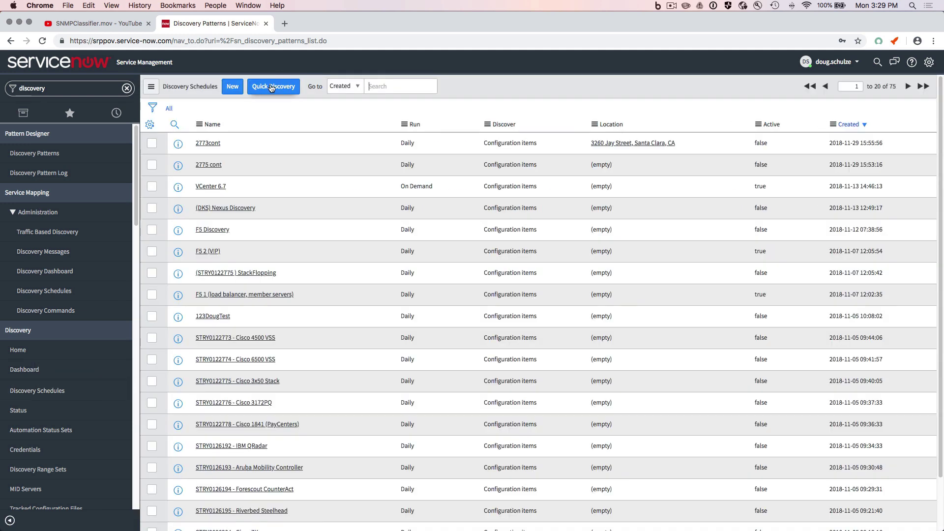
pyautogui.click(273, 86)
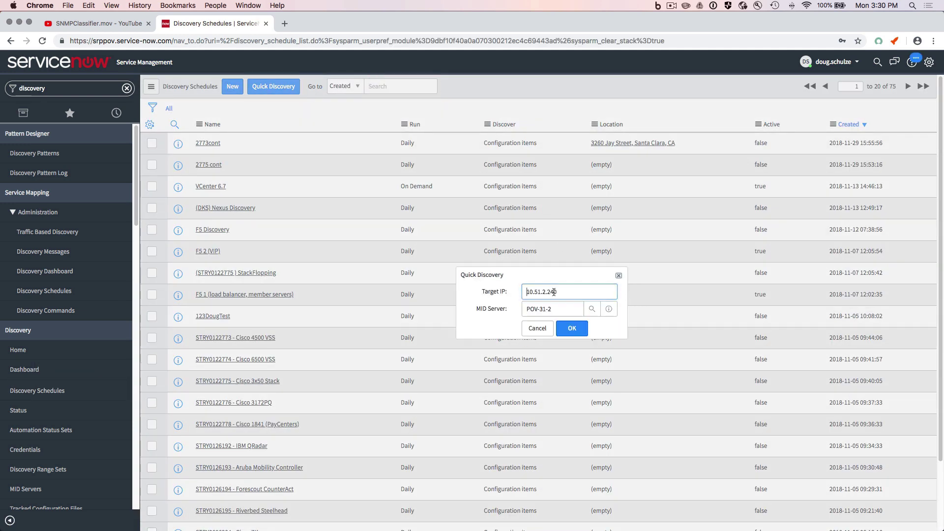
pyautogui.click(572, 329)
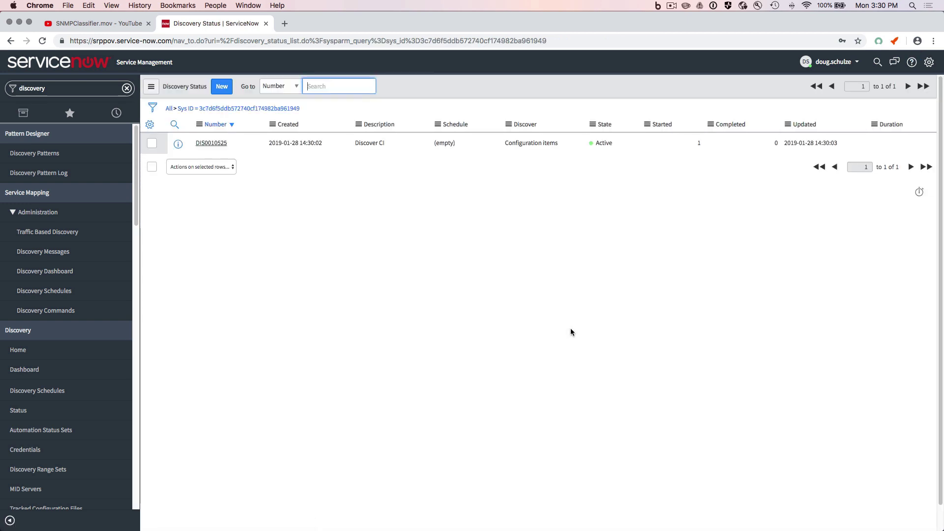
# - Open the new discovery's status record and refresh it to review its ECC Queue entries
pyautogui.click(212, 144)
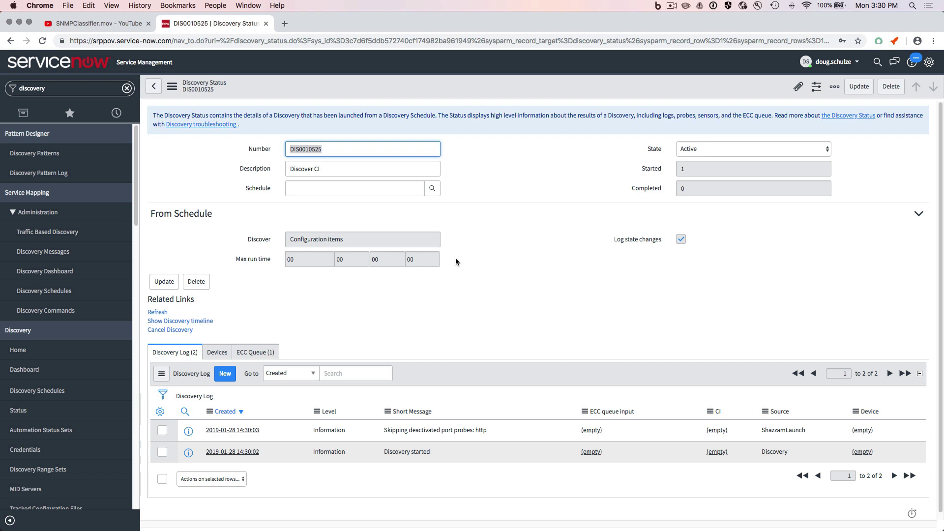
pyautogui.click(265, 352)
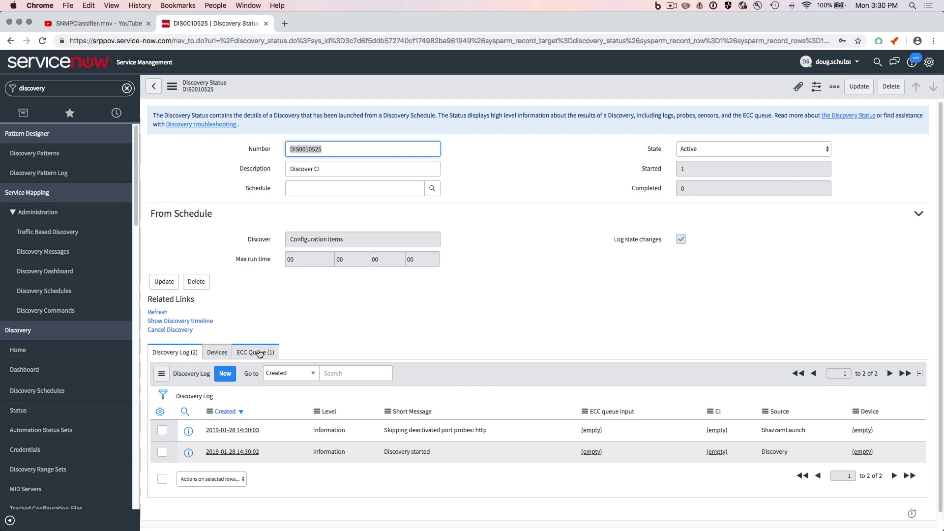
pyautogui.click(158, 312)
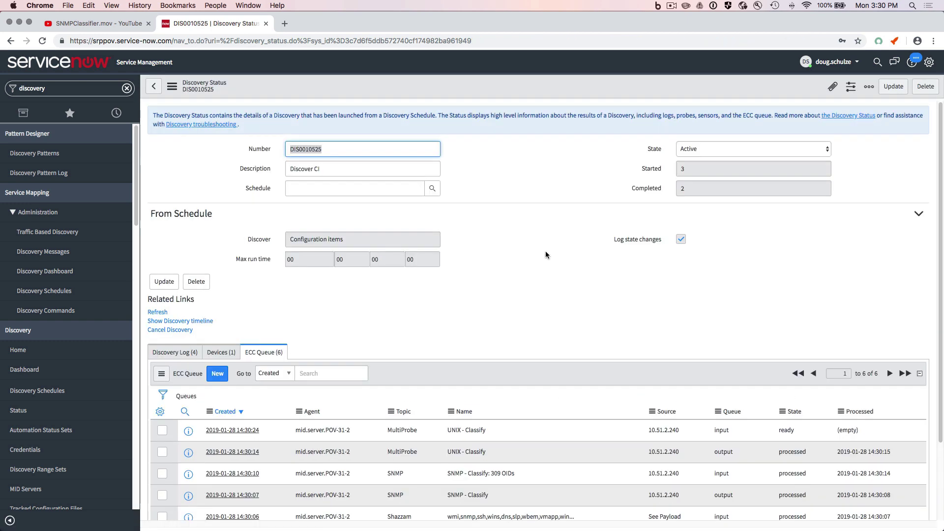
pyautogui.scroll(-3, 545, 255)
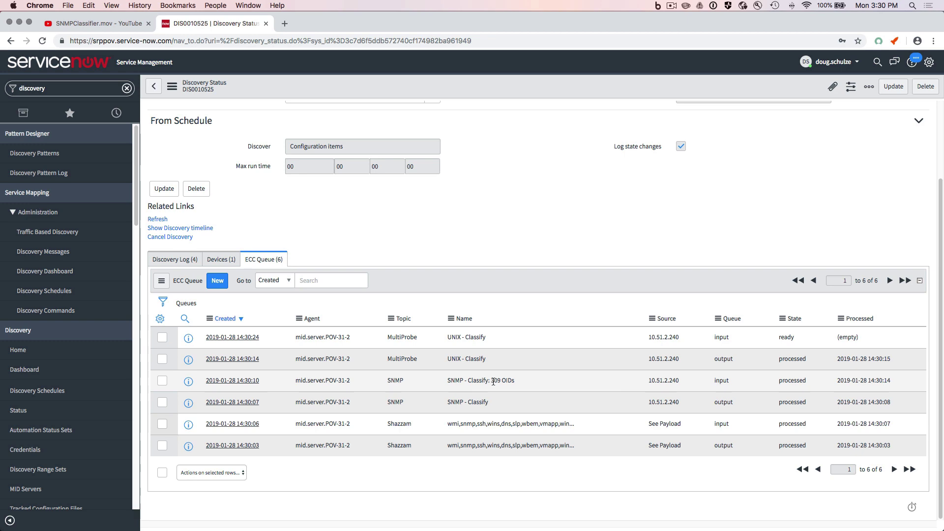
# - Open the "SNMP - Classify: 309 OIDs" queue record and view its payload as XML in an enlarged window
pyautogui.click(235, 384)
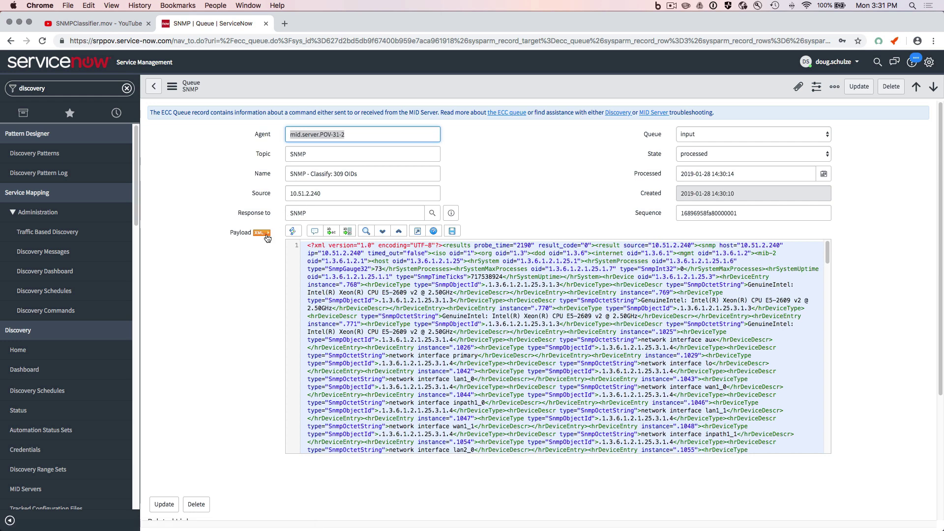
pyautogui.click(266, 234)
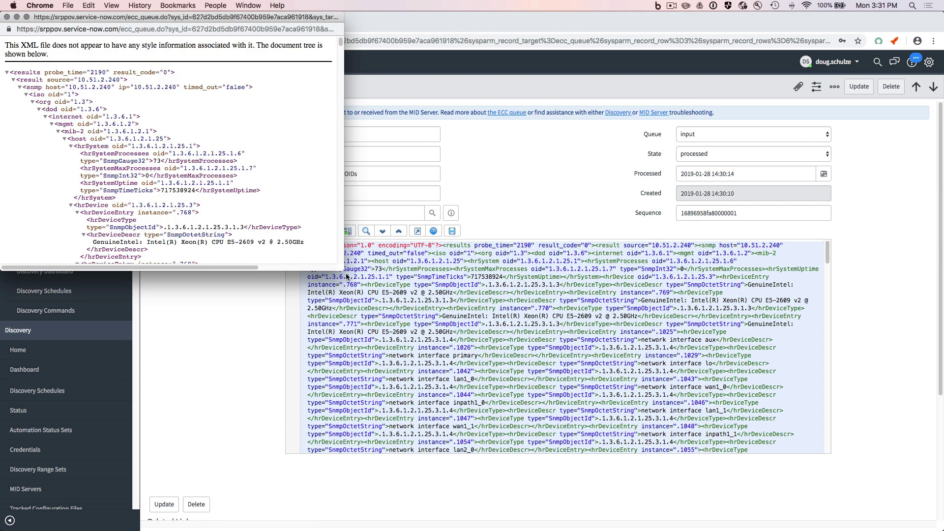
pyautogui.moveTo(343, 270); pyautogui.dragTo(458, 367)
# - Search the XML payload for "sysdescr", highlight the system section and its sysObjectID value, and return to the queue record
pyautogui.press('super+f')
pyautogui.write('sy')
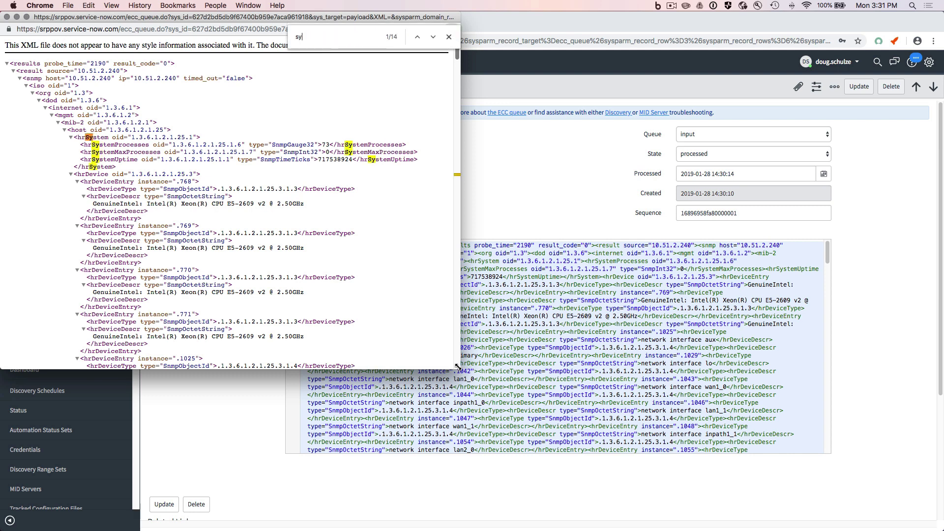
pyautogui.write('sdescr')
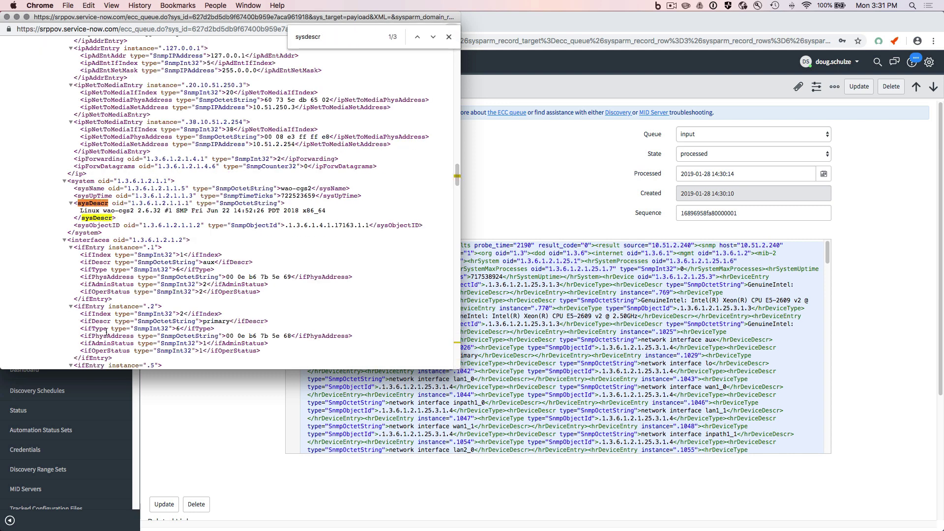
pyautogui.moveTo(69, 179); pyautogui.dragTo(439, 229)
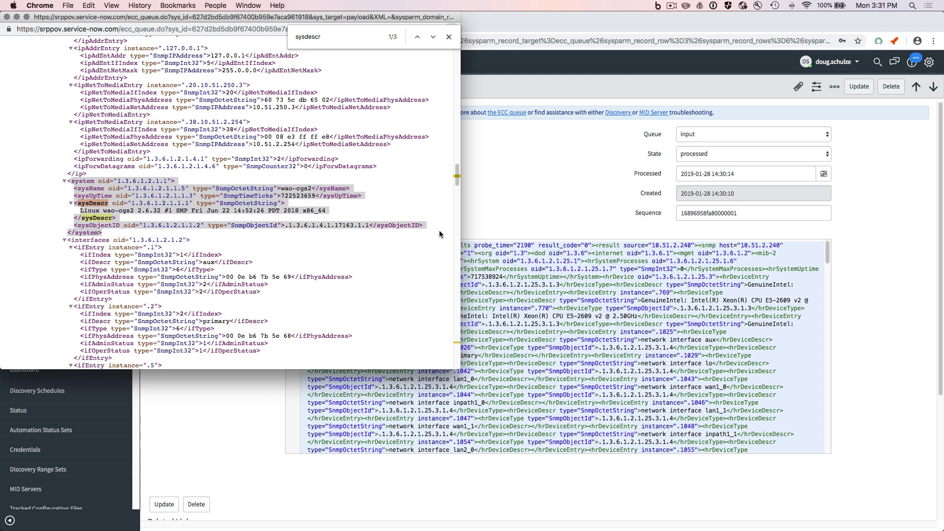
pyautogui.click(323, 223)
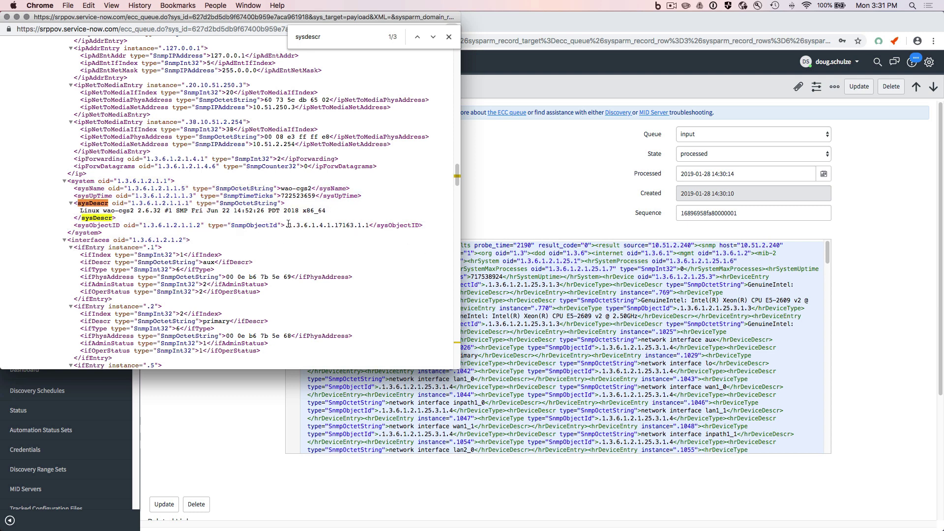
pyautogui.moveTo(289, 225); pyautogui.dragTo(369, 227)
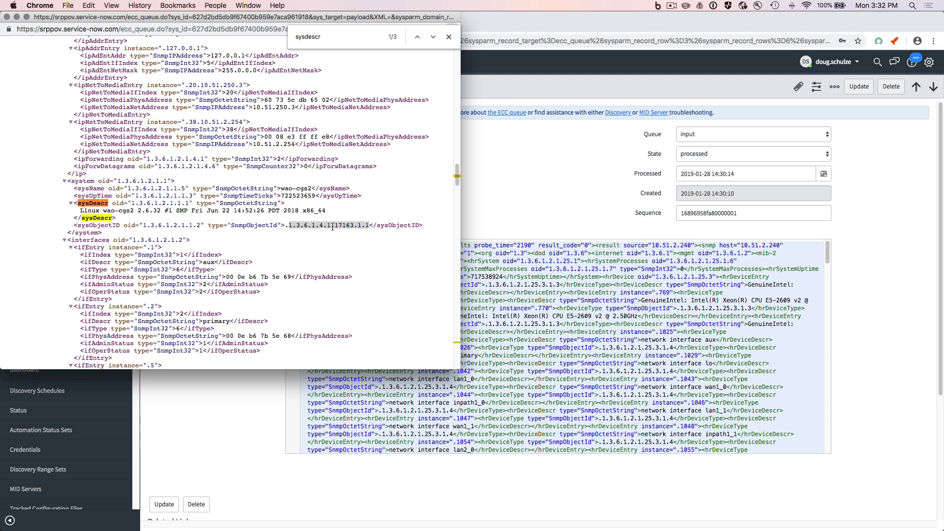
pyautogui.click(524, 217)
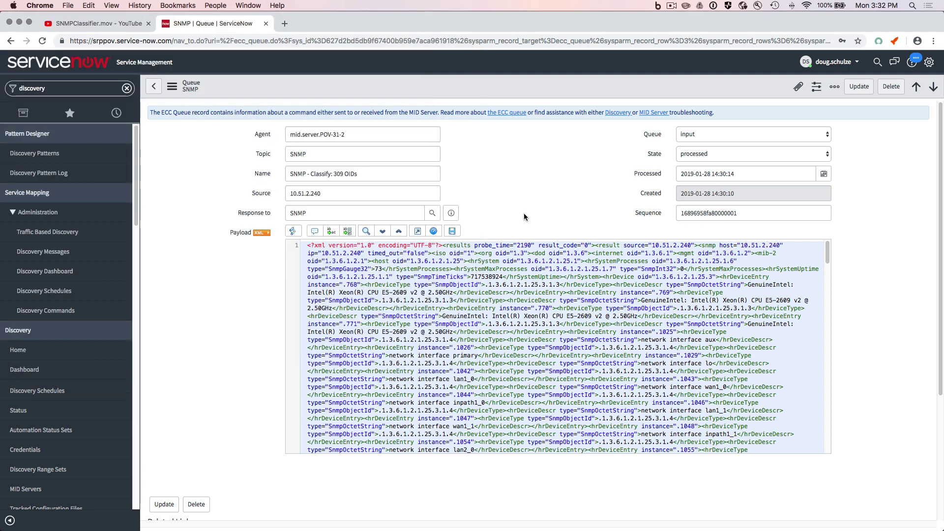
# - Duplicate the SNMP queue record's browser tab and filter the navigator for "wan" in the copy
pyautogui.rightClick(208, 23)
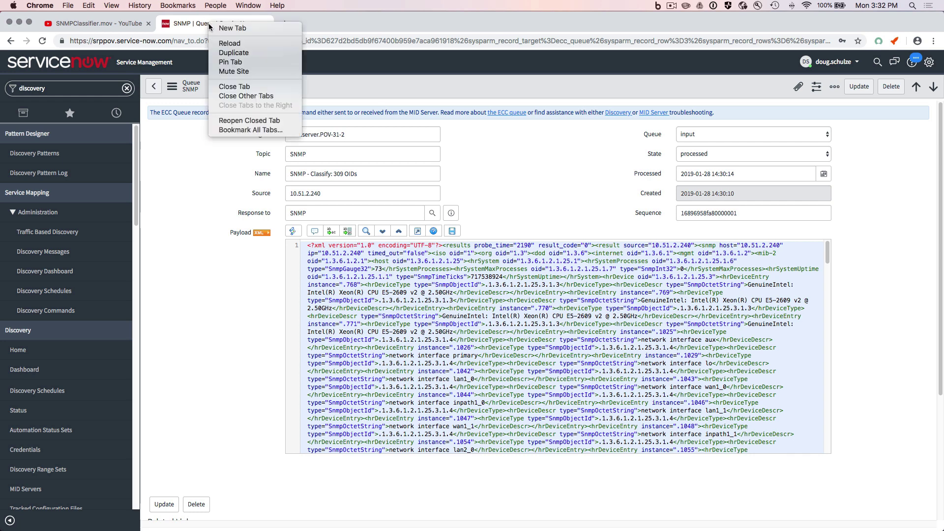
pyautogui.click(229, 53)
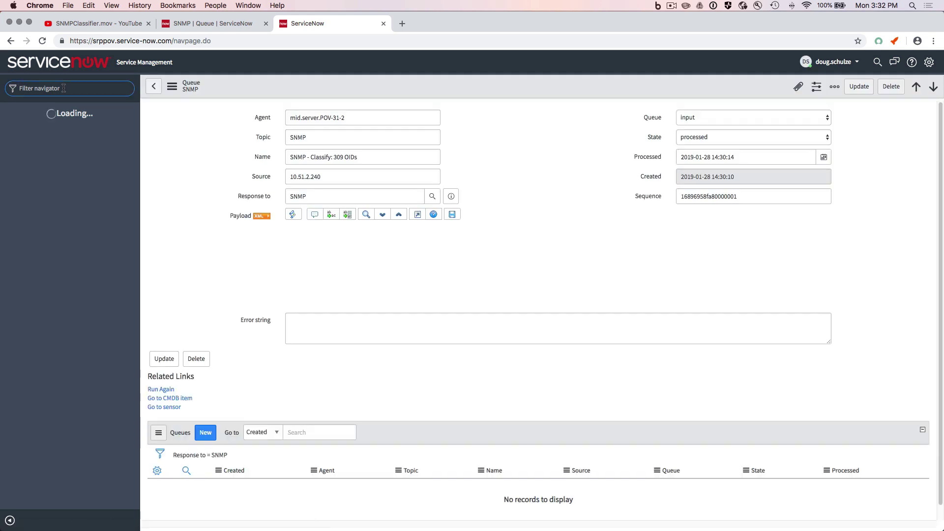
pyautogui.write('wan')
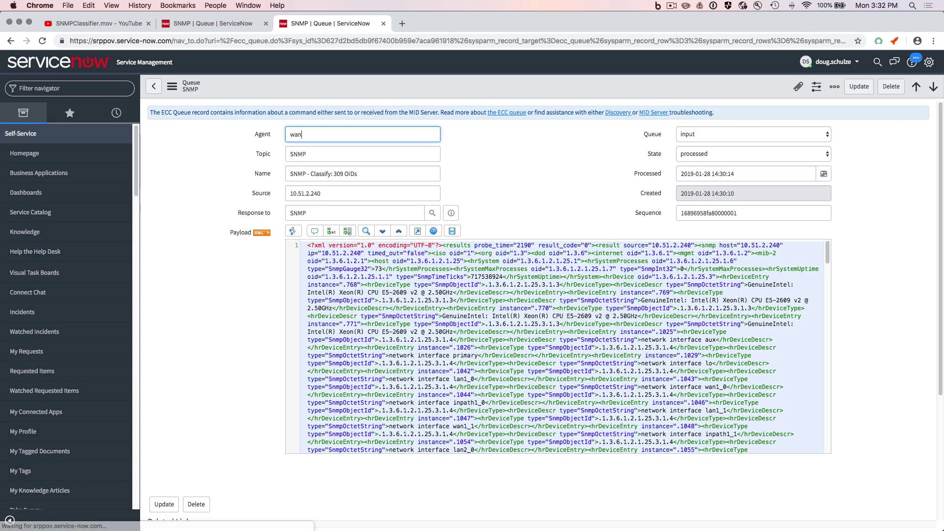
pyautogui.click(37, 89)
pyautogui.write('wan')
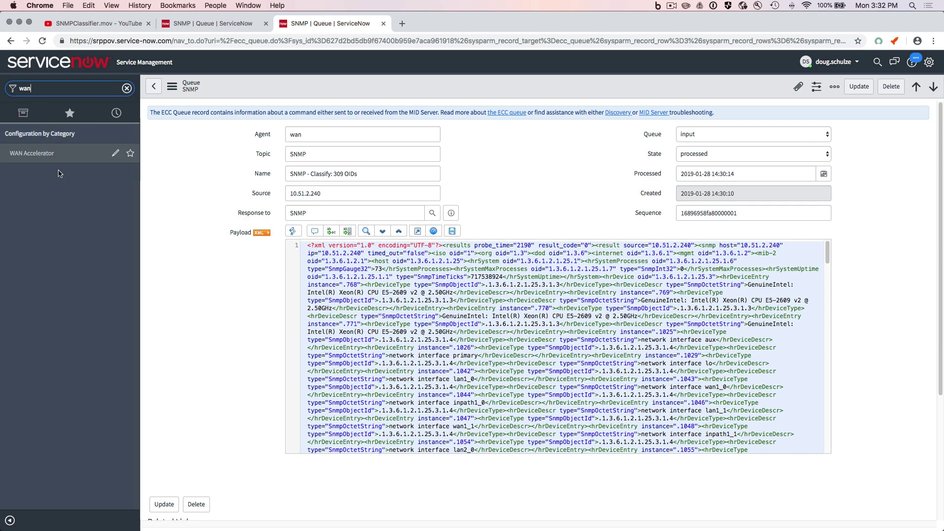
# - Try filtering the navigator for "ip came", clear it, and filter for "wan" again
pyautogui.doubleClick(43, 89)
pyautogui.write('ip came')
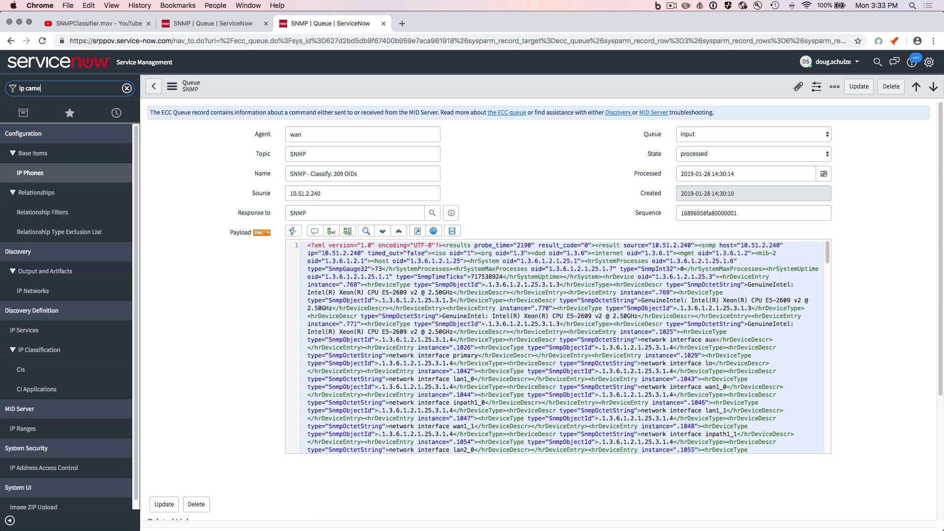
pyautogui.press('BackSpace')
pyautogui.press('BackSpace')
pyautogui.press('BackSpace')
pyautogui.press('BackSpace')
pyautogui.press('BackSpace')
pyautogui.press('BackSpace')
pyautogui.press('BackSpace')
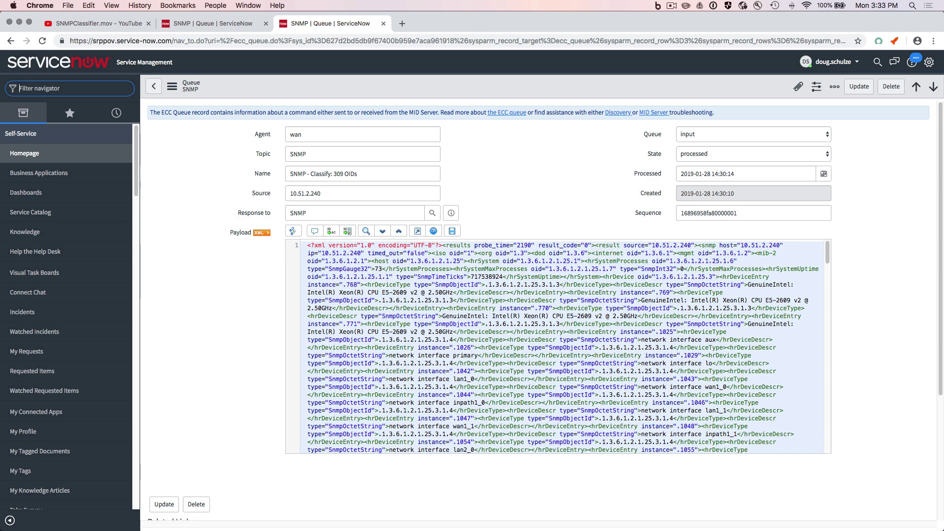
pyautogui.write('wan')
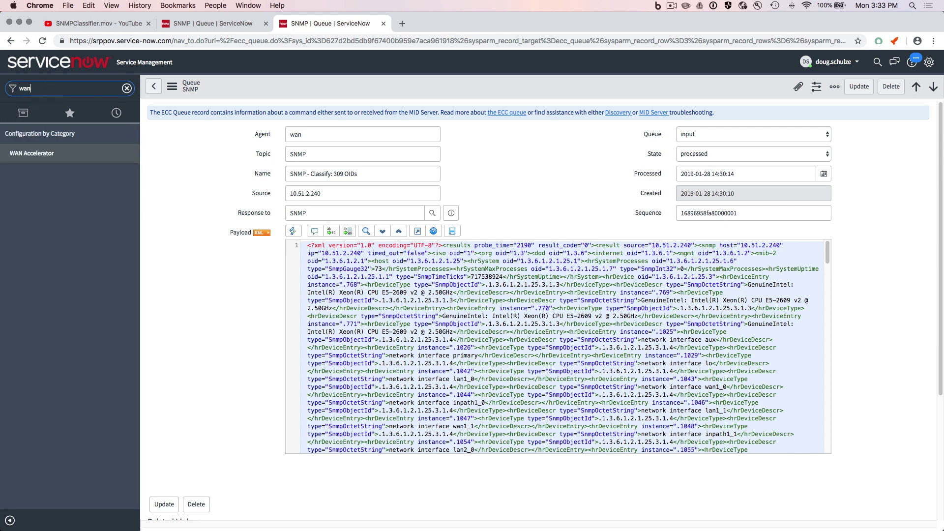
# - Find "tables" in the navigator and open Tables & Columns, discarding the unsaved changes to the queue record
pyautogui.doubleClick(37, 89)
pyautogui.write('table')
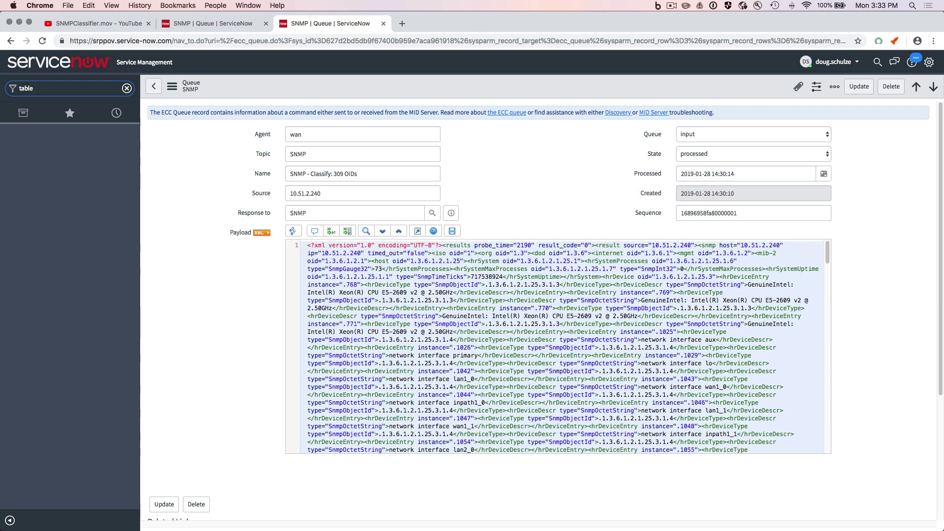
pyautogui.write('s')
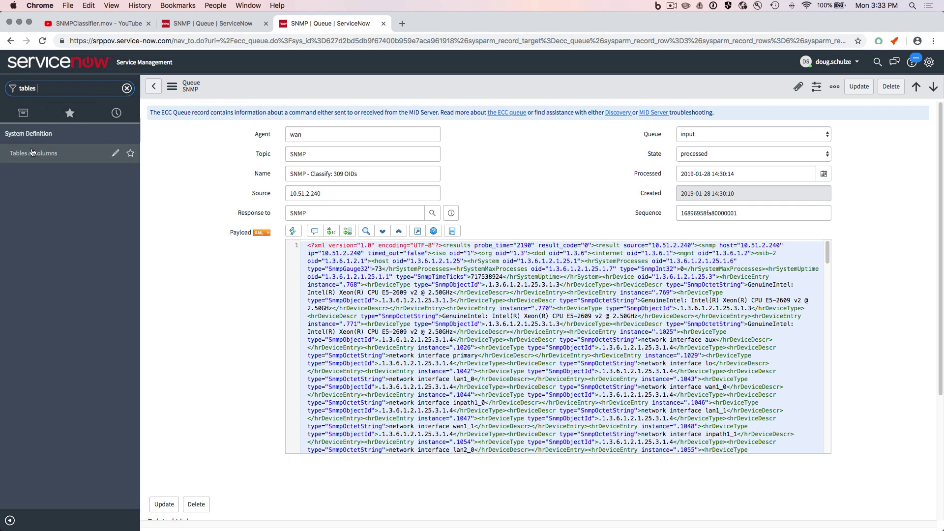
pyautogui.click(32, 153)
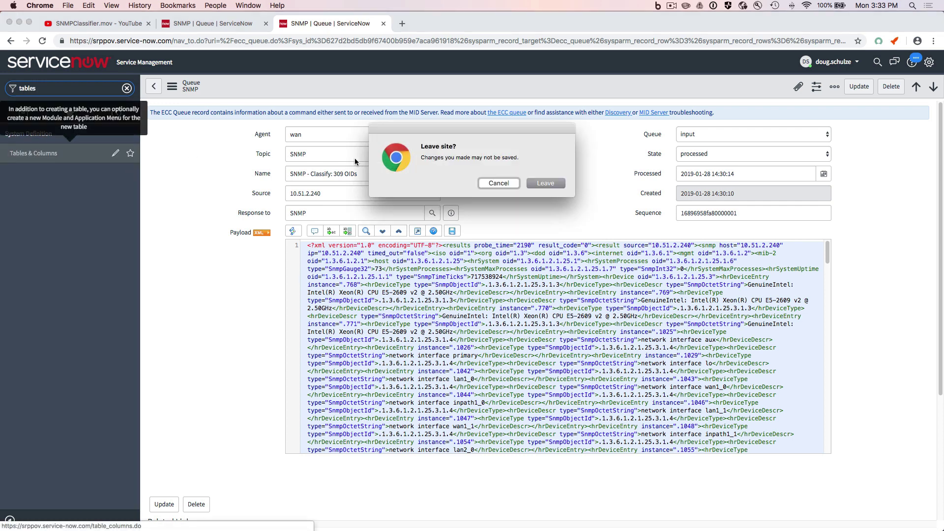
pyautogui.click(543, 185)
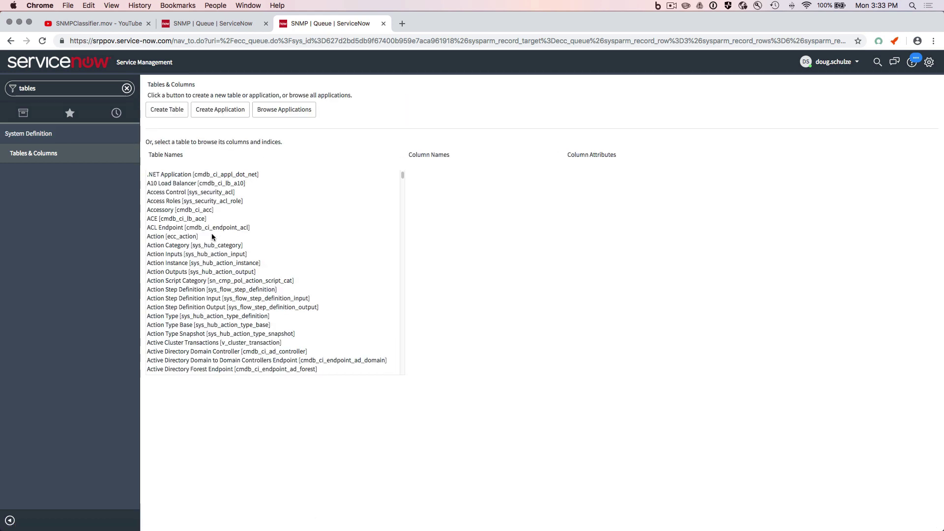
# - Select the WAN Accelerator [cmdb_ci_wan_accel_network] table in the table names list
pyautogui.scroll(-3, 212, 236)
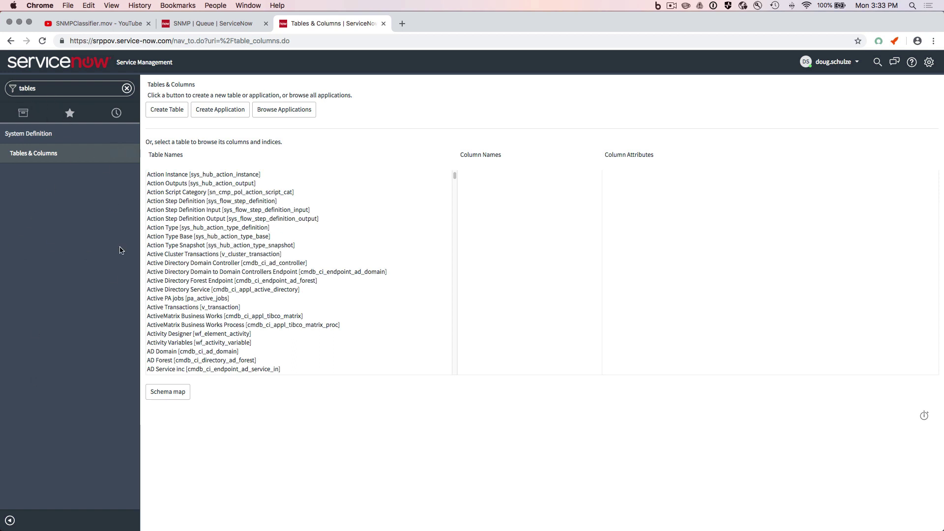
pyautogui.click(188, 241)
pyautogui.press('w')
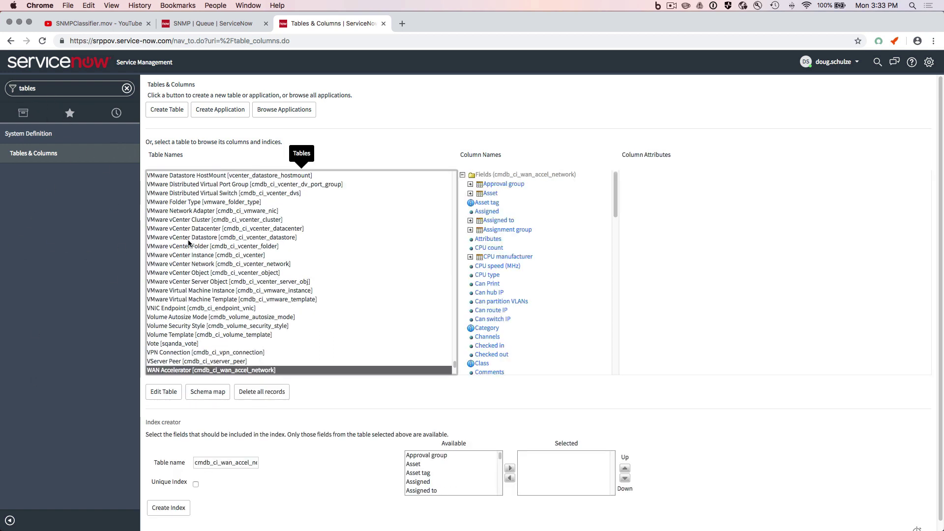
pyautogui.scroll(-3, 192, 289)
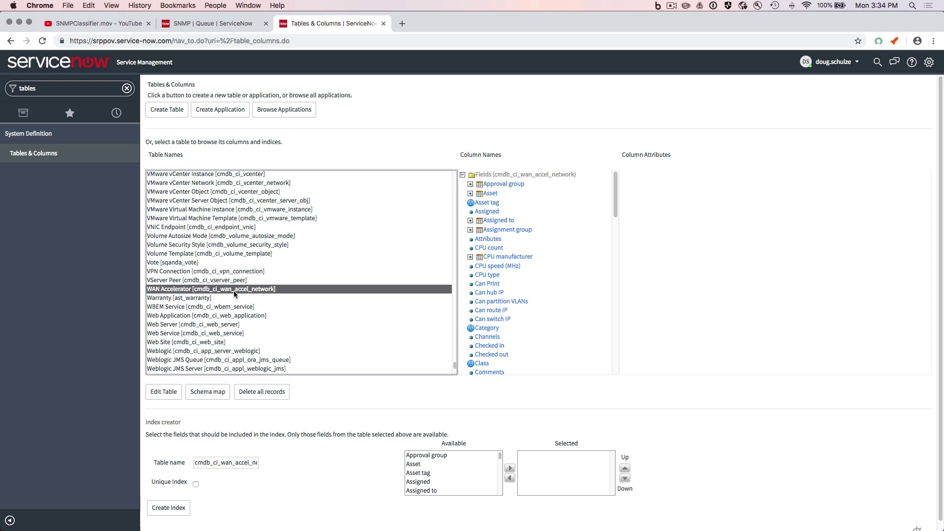
# - View the WAN Accelerator schema map without referenced and referencing tables, close it, and return to the original SNMP queue record
pyautogui.click(206, 393)
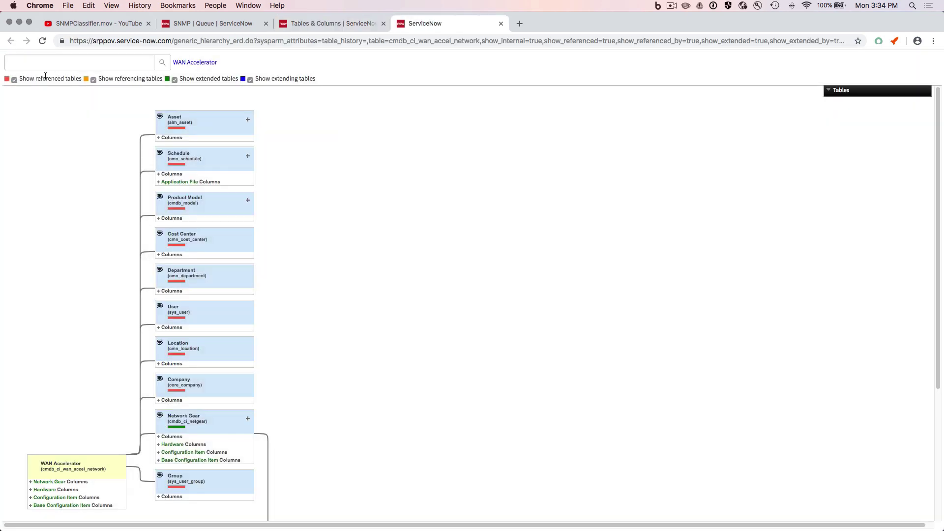
pyautogui.click(14, 80)
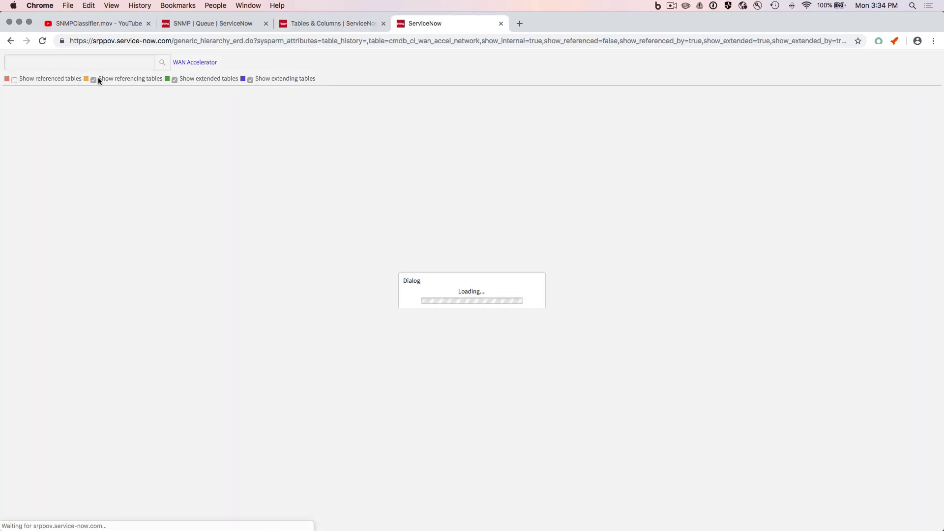
pyautogui.click(93, 80)
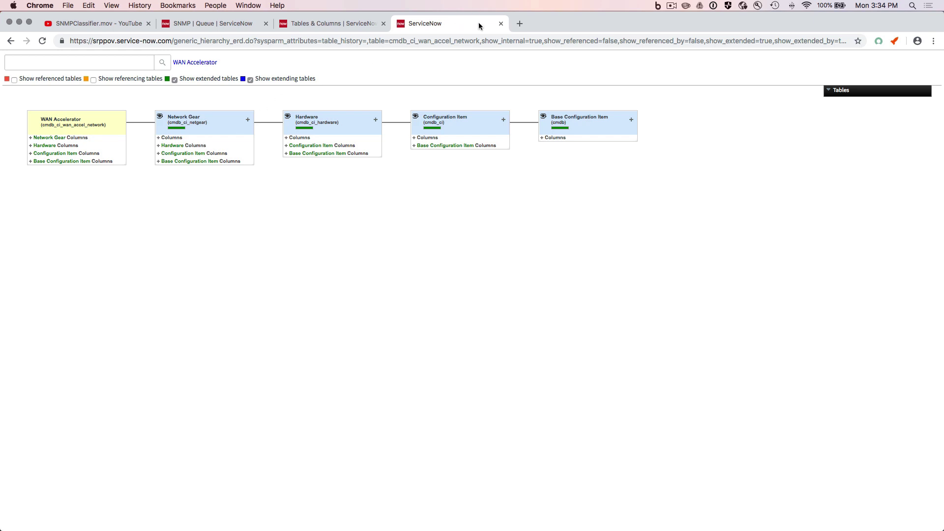
pyautogui.click(501, 23)
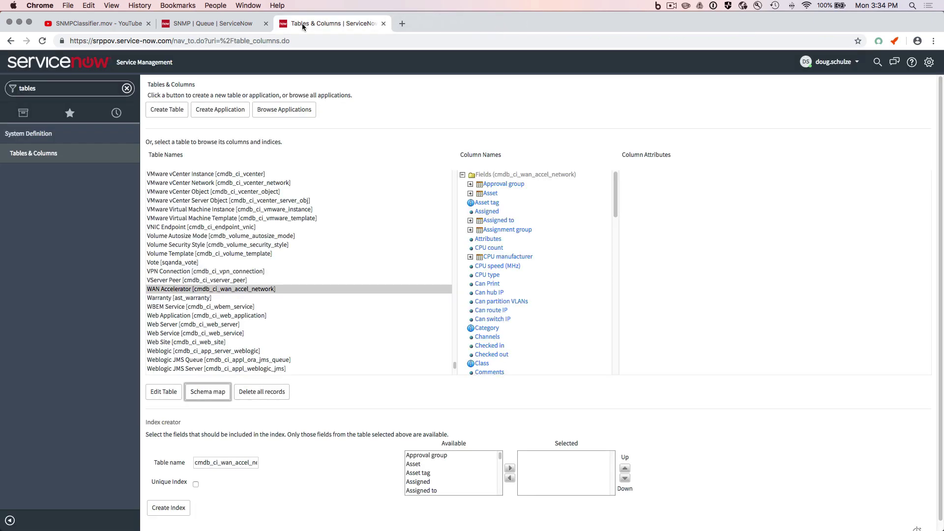
pyautogui.click(204, 24)
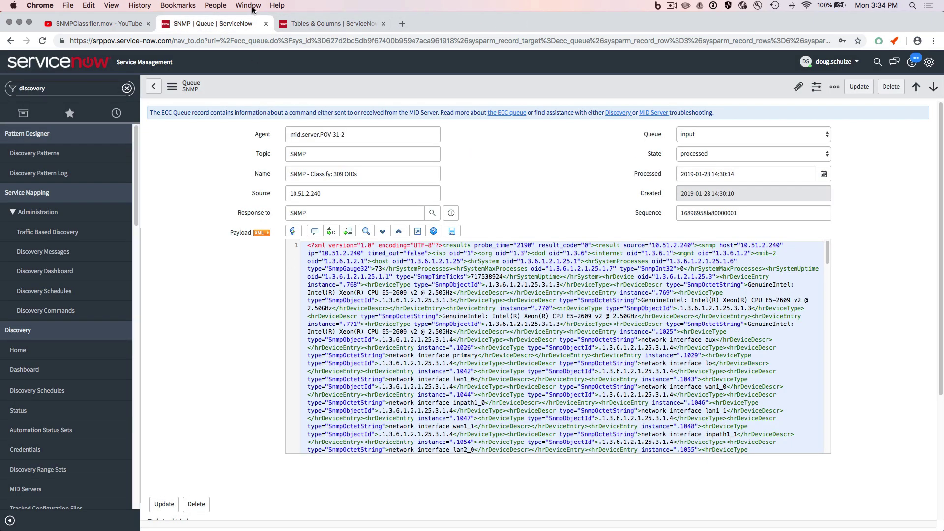
# - Filter the navigator for "snmp", open the SNMP classifications under CI Classification, and start a new record
pyautogui.click(312, 23)
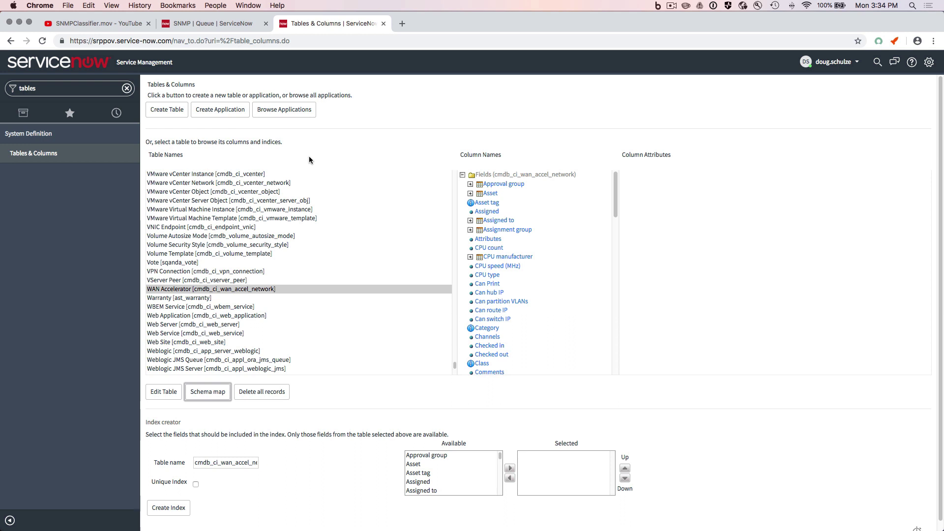
pyautogui.click(70, 89)
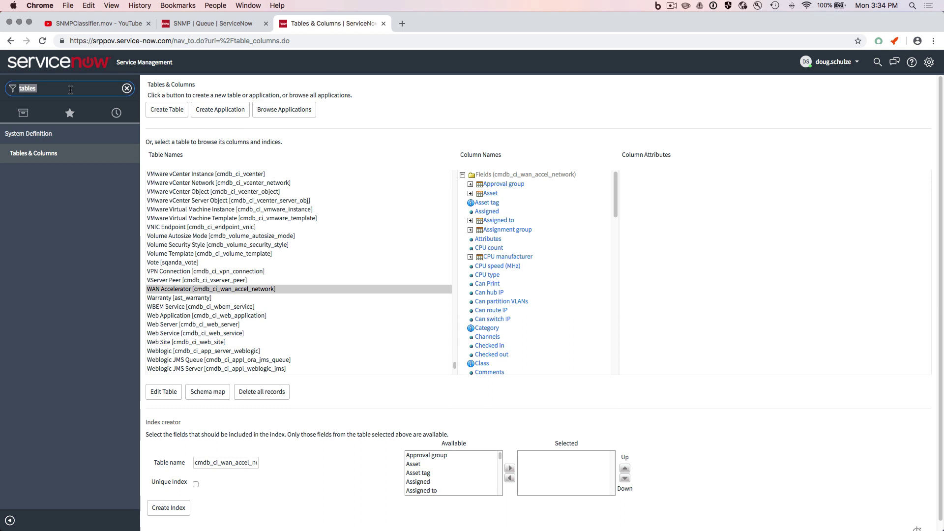
pyautogui.write('snmp')
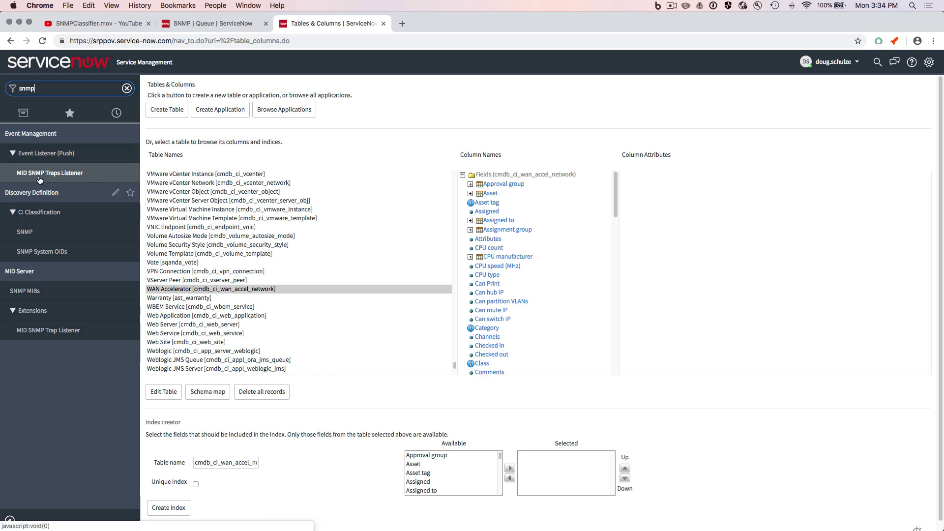
pyautogui.click(24, 233)
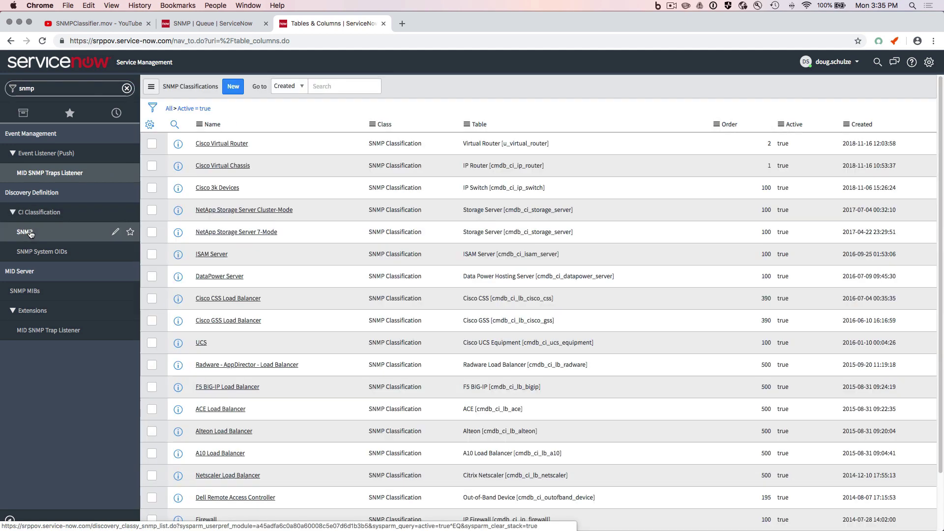
pyautogui.click(236, 90)
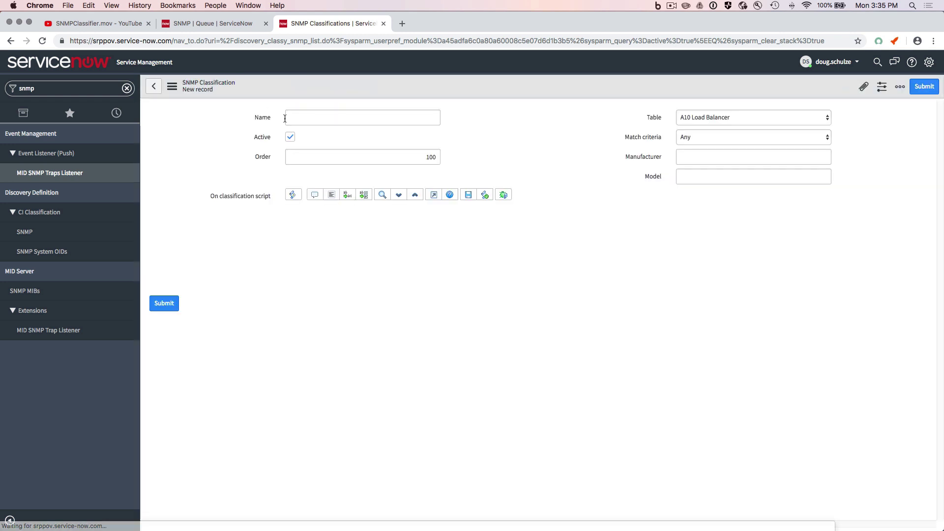
# - Name the new SNMP classification WAN Accelerator, set its table to WAN Accelerator, and save the record
pyautogui.write('WAN ')
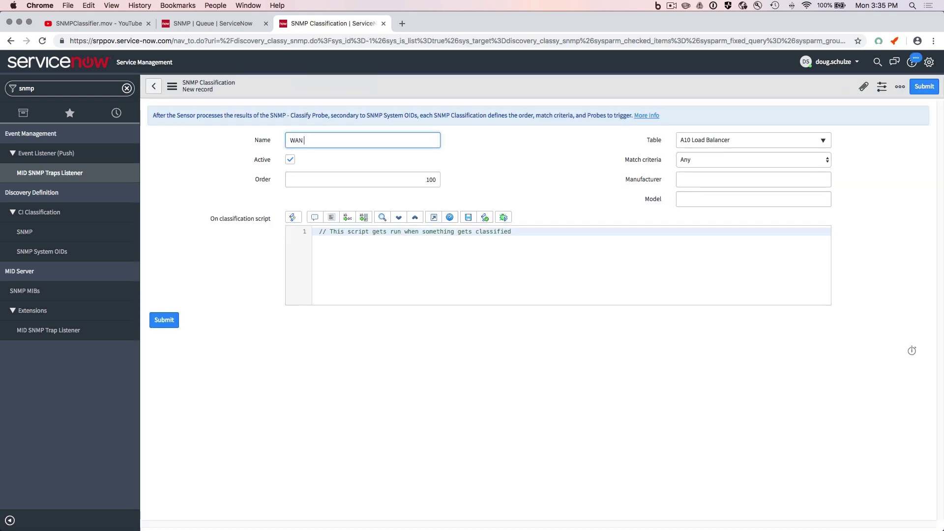
pyautogui.write('Accelerator')
pyautogui.click(726, 142)
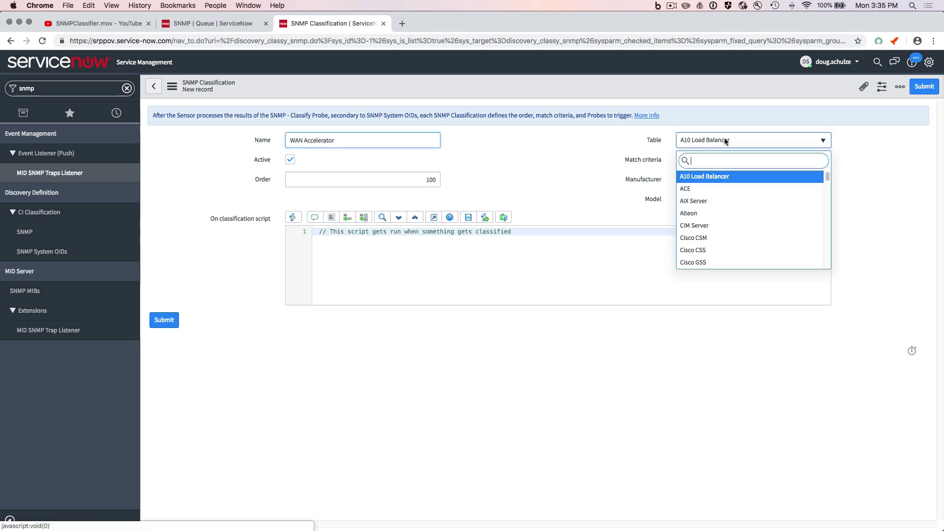
pyautogui.write('wan')
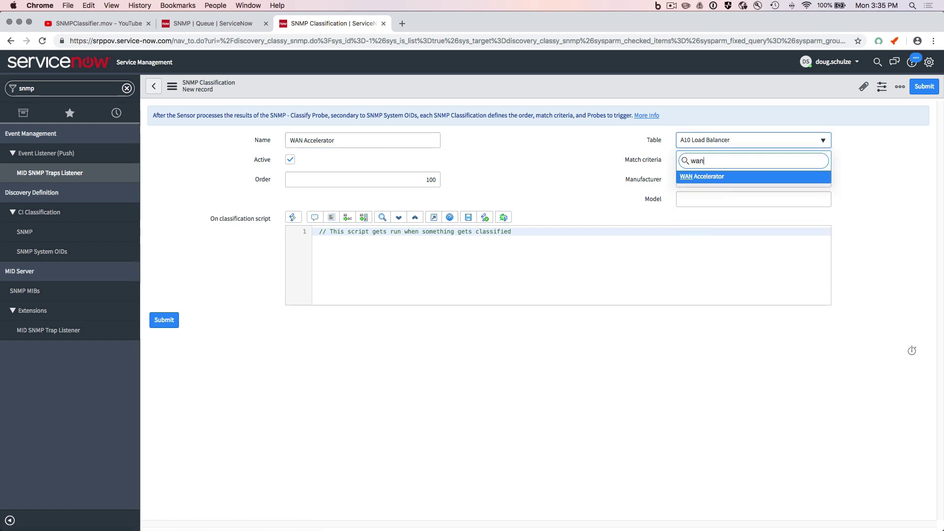
pyautogui.click(711, 177)
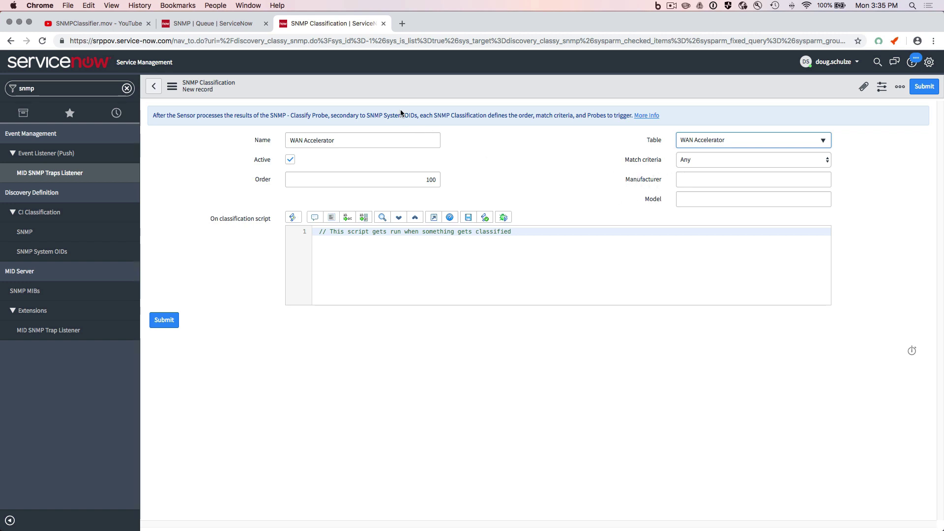
pyautogui.rightClick(412, 87)
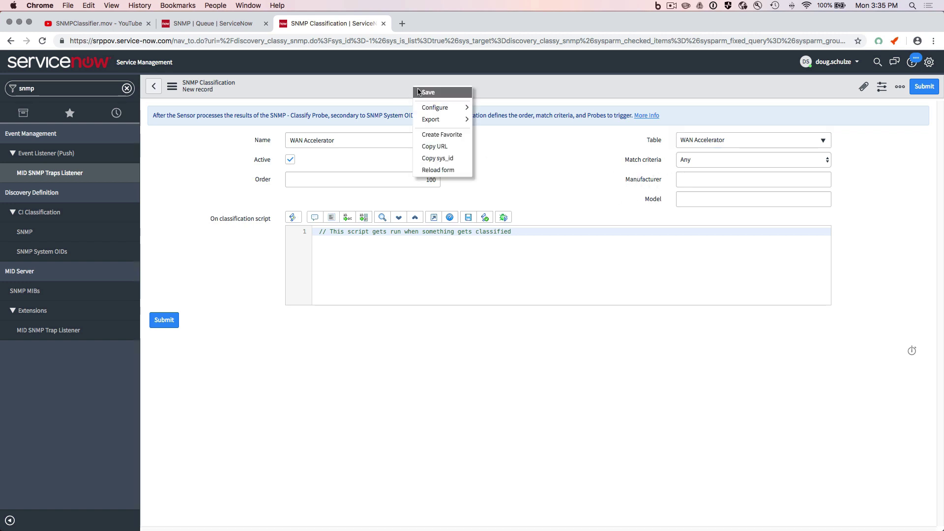
pyautogui.click(422, 92)
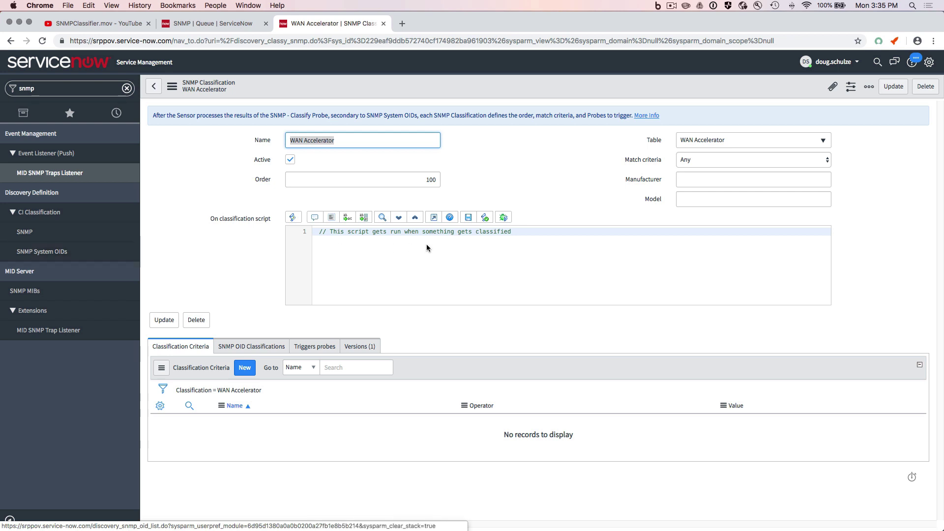
# - View the classification's related SNMP OID classifications, then start a new record from the SNMP System OIDs list
pyautogui.click(254, 349)
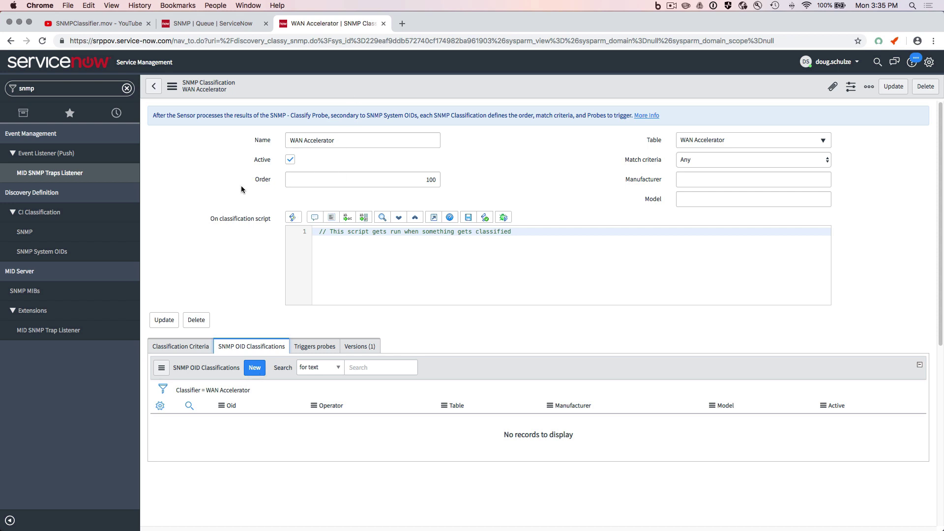
pyautogui.click(36, 252)
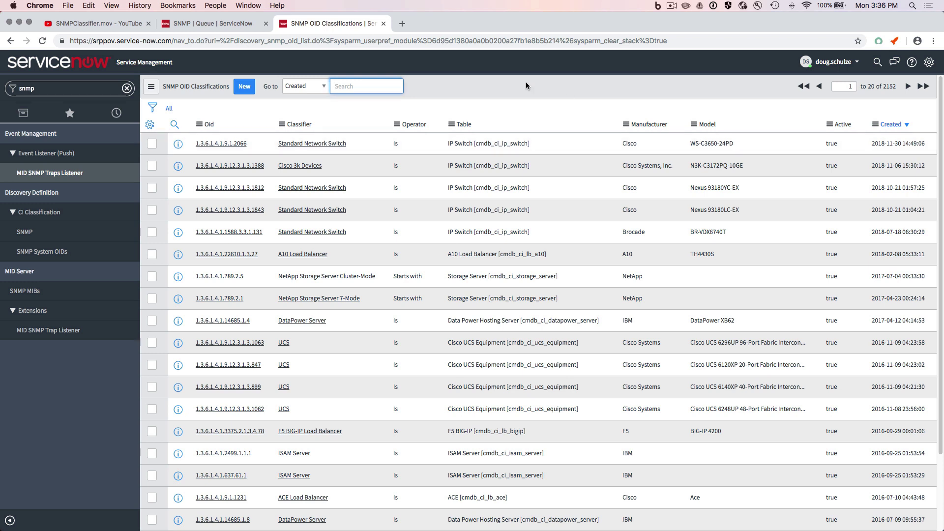
pyautogui.click(245, 87)
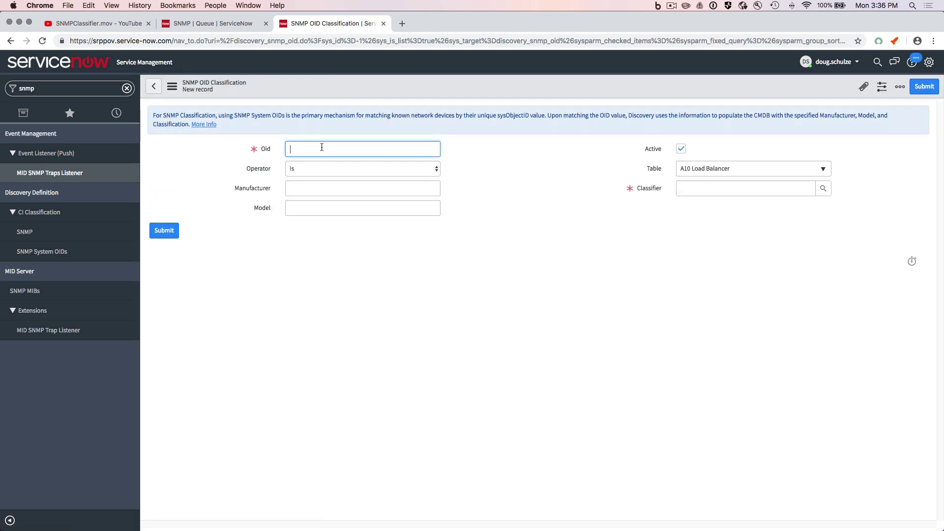
# - Return to the SNMP queue record, open its payload as formatted XML, and search it for "sysdes"
pyautogui.click(211, 23)
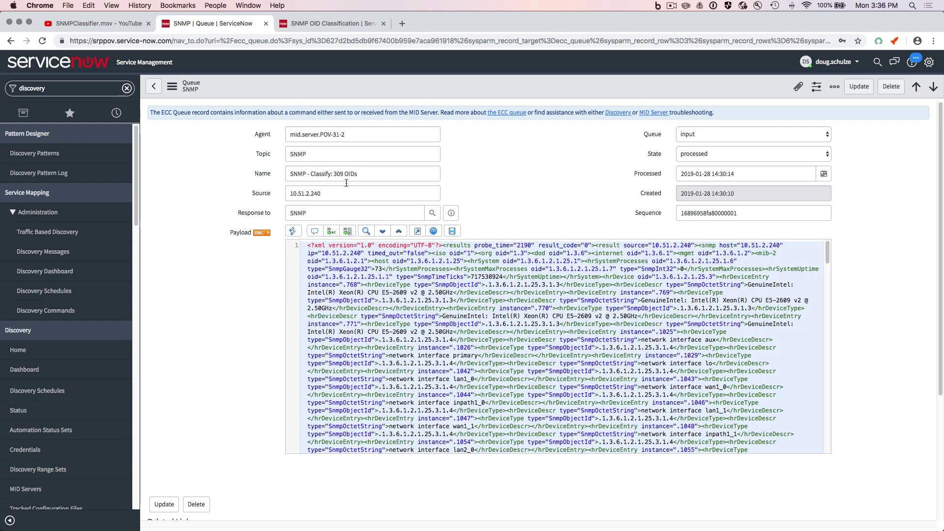
pyautogui.click(260, 233)
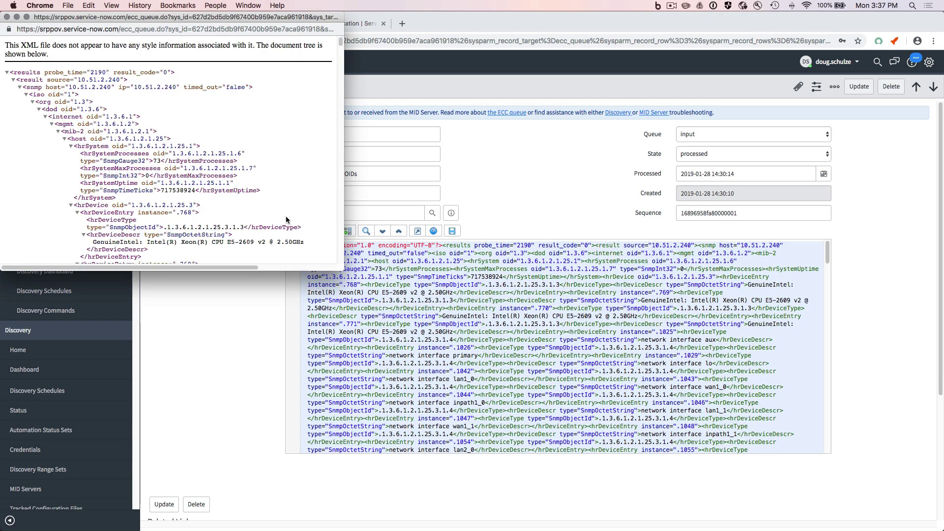
pyautogui.press('super+f')
pyautogui.write('syysde')
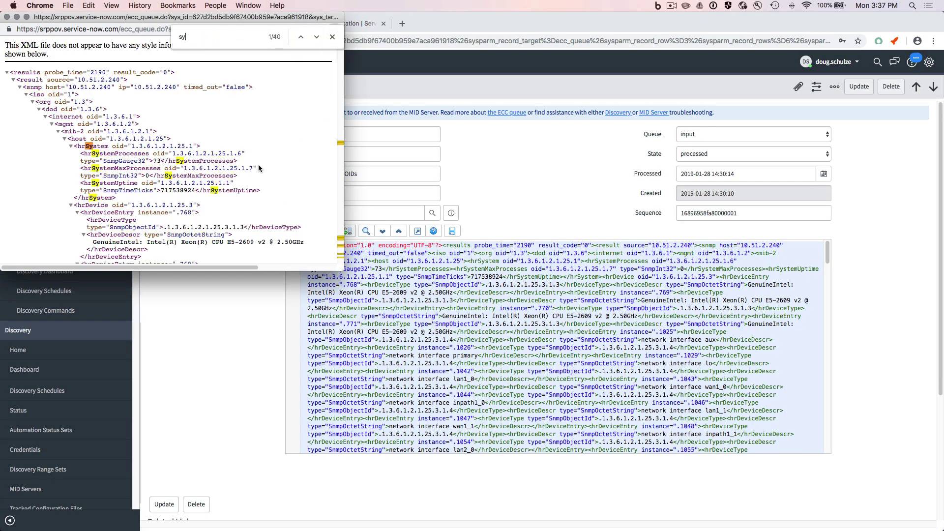
pyautogui.press('BackSpace')
pyautogui.press('BackSpace')
pyautogui.press('BackSpace')
pyautogui.press('BackSpace')
pyautogui.write('sdes')
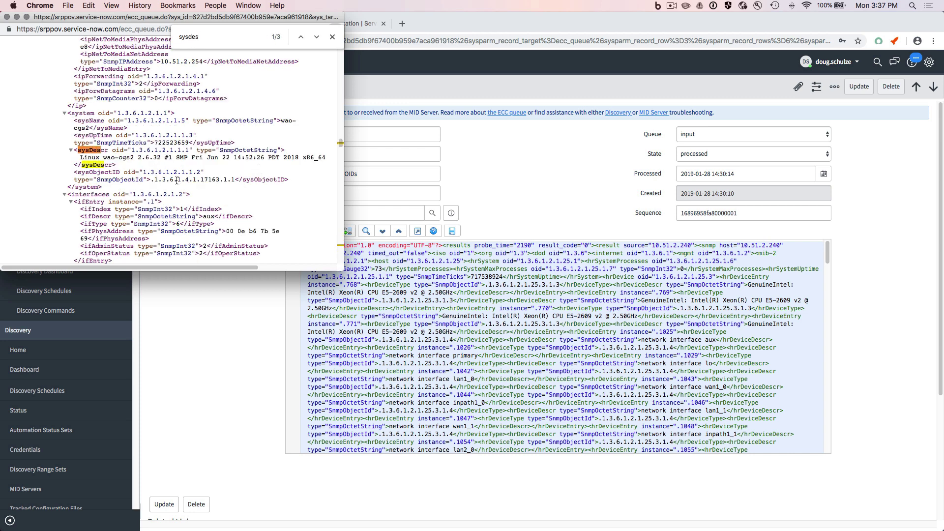
# - Copy the sysObjectID value 1.3.6.1.4.1.17163.1.1 from the payload into the new OID classification's Oid field
pyautogui.moveTo(155, 180); pyautogui.dragTo(234, 181)
pyautogui.press('super+c')
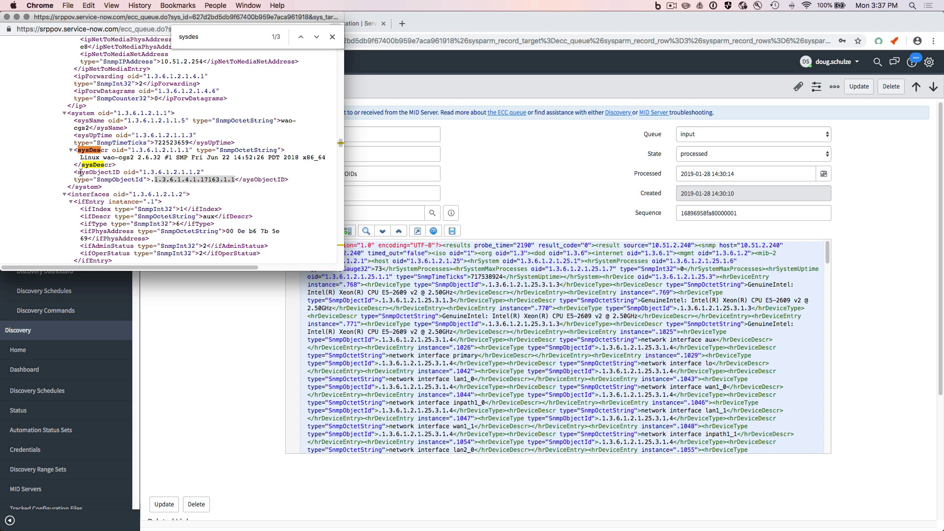
pyautogui.rightClick(199, 179)
pyautogui.press('Escape')
pyautogui.click(545, 173)
pyautogui.click(334, 23)
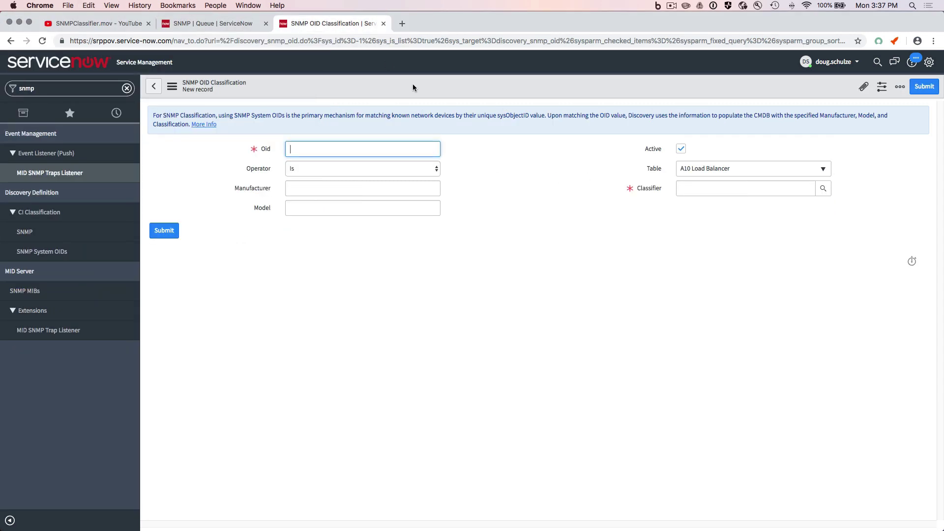
pyautogui.click(304, 187)
pyautogui.click(306, 149)
pyautogui.press('super+v')
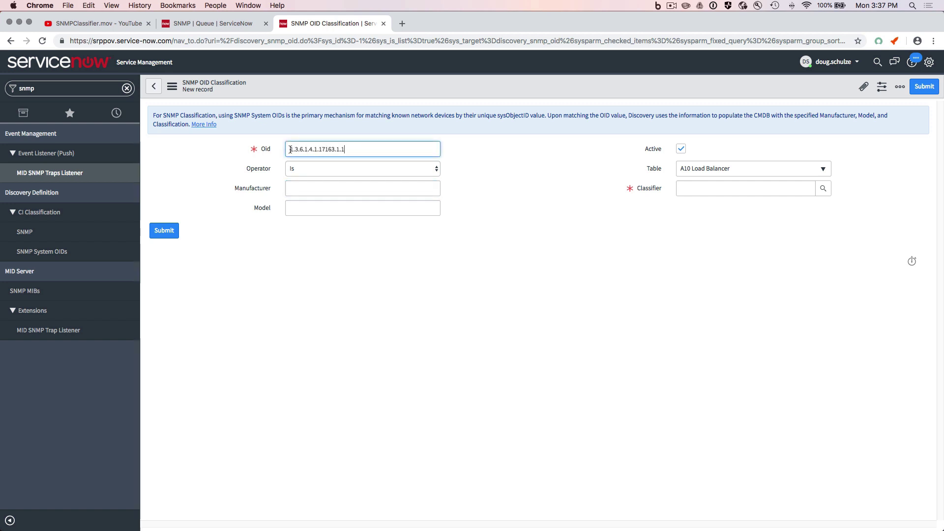
# - Set the OID classification's table and classifier to WAN Accelerator, leaving manufacturer and model blank, and submit the record
pyautogui.click(301, 192)
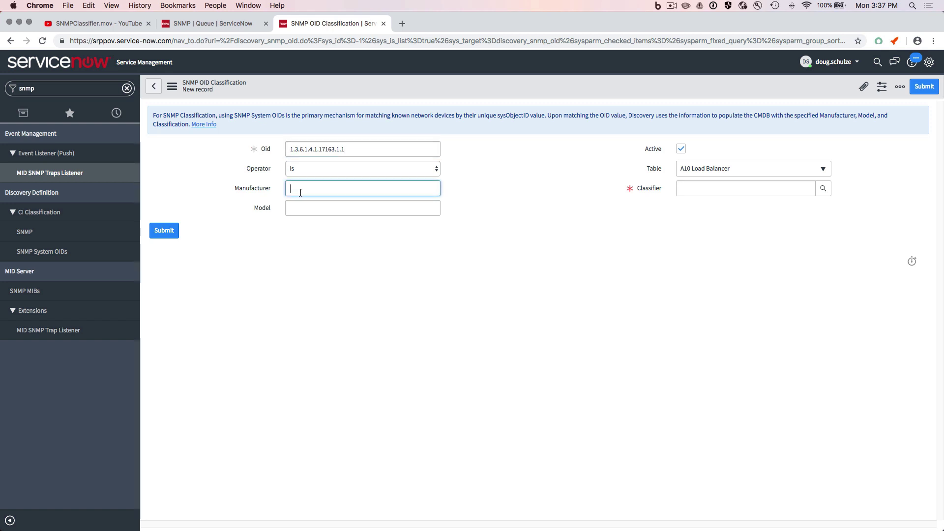
pyautogui.click(322, 206)
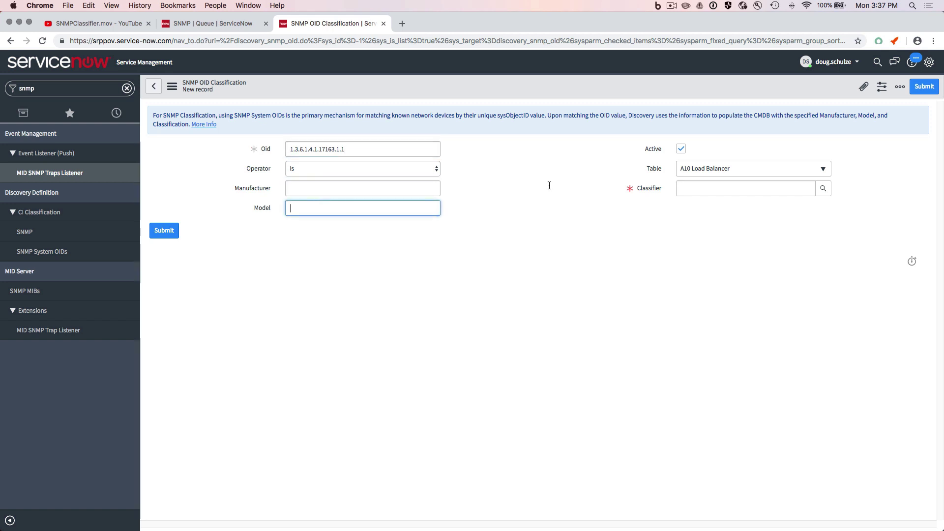
pyautogui.click(758, 173)
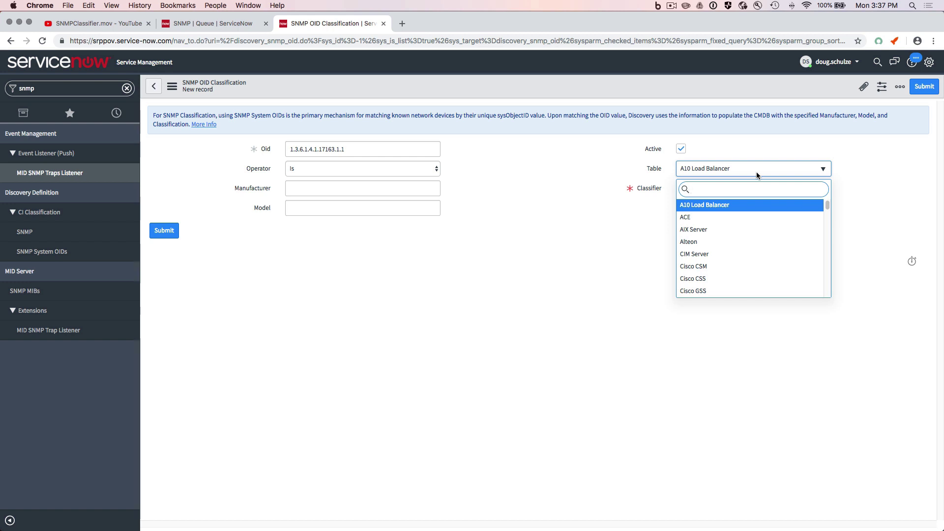
pyautogui.write('wan')
pyautogui.press('Return')
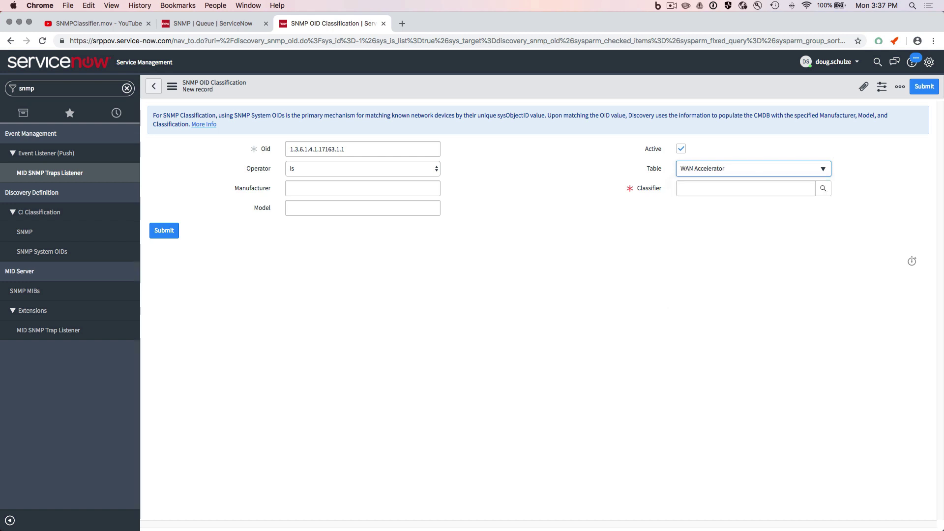
pyautogui.click(690, 190)
pyautogui.write('wan')
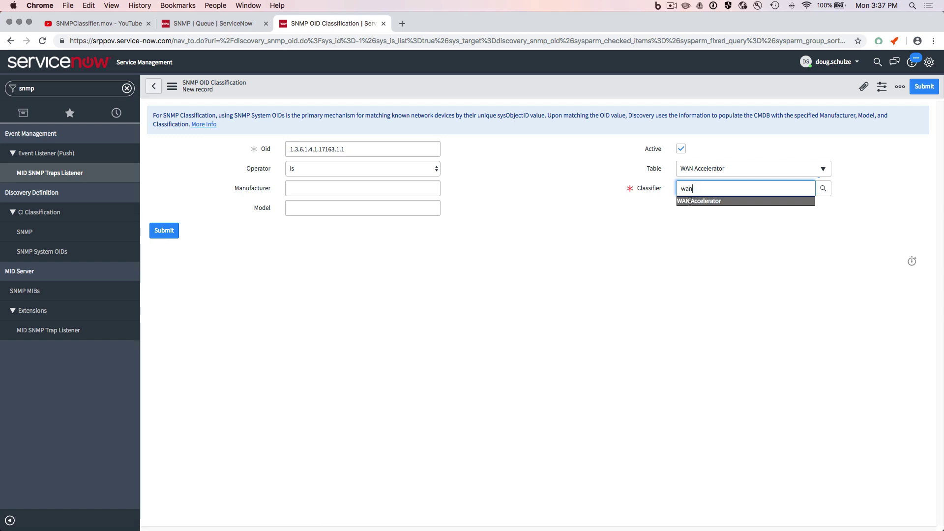
pyautogui.click(692, 201)
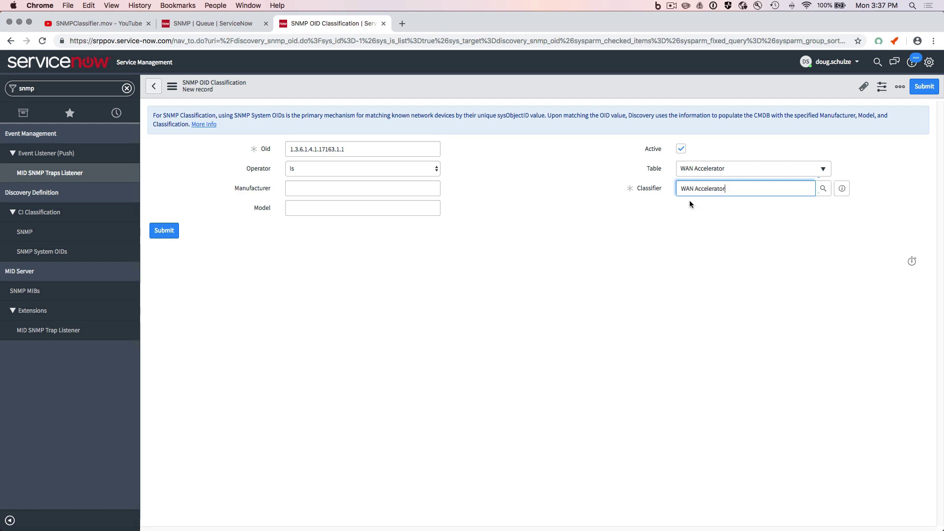
pyautogui.click(168, 231)
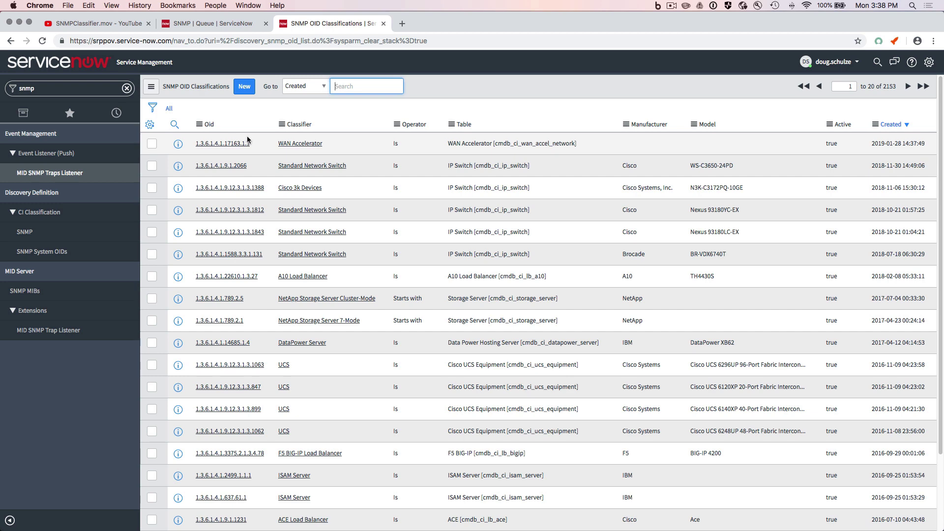
# - Open the WAN Accelerator record in the SNMP classifications list to check its linked OID classification
pyautogui.click(25, 232)
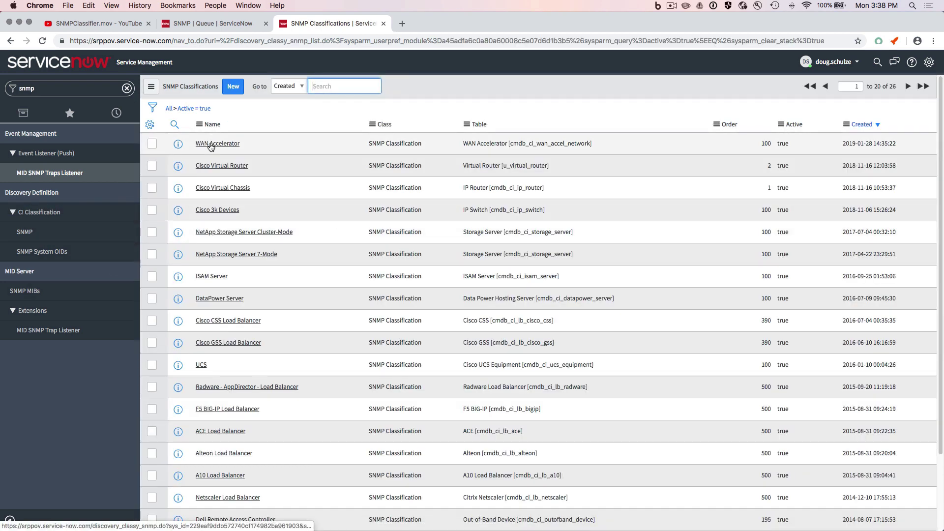
pyautogui.click(210, 144)
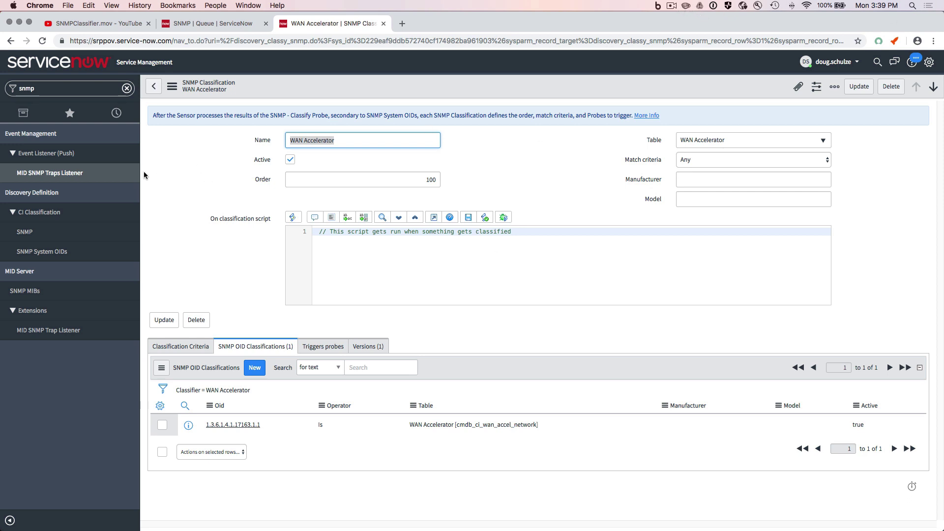
# - Filter the navigator for "mid ser" and look through the MID Server modules
pyautogui.click(48, 88)
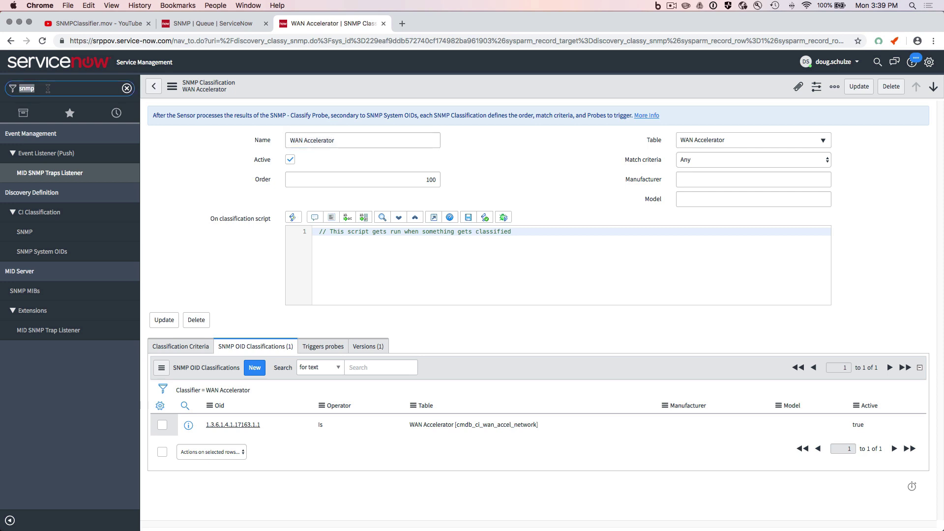
pyautogui.write('mid ser')
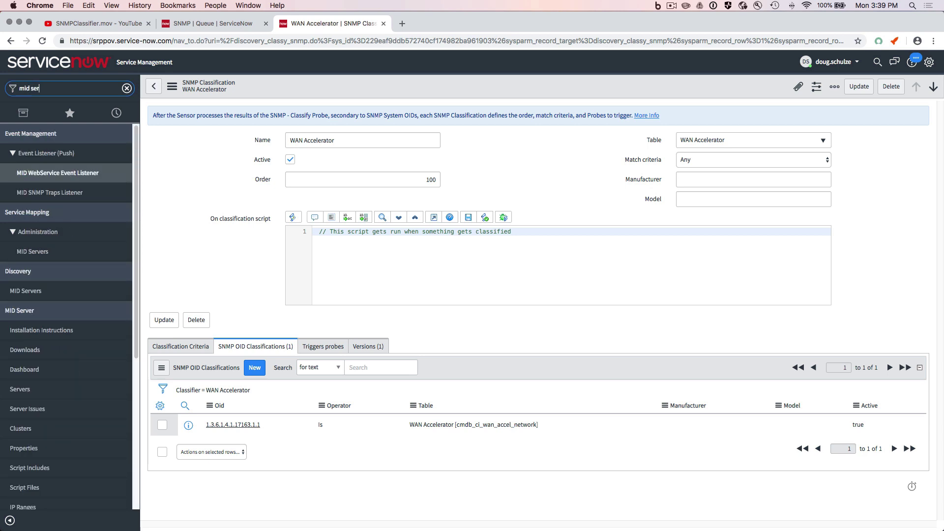
pyautogui.scroll(-5, 62, 326)
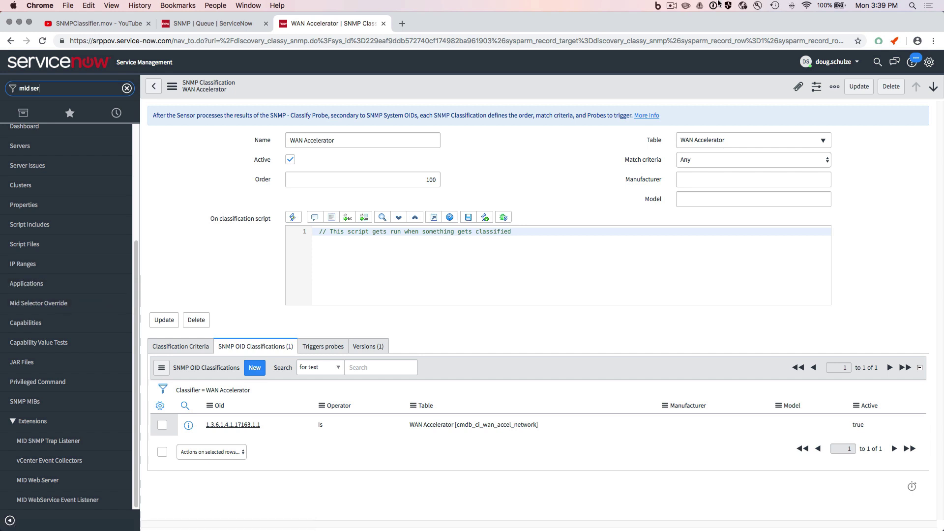
pyautogui.click(672, 7)
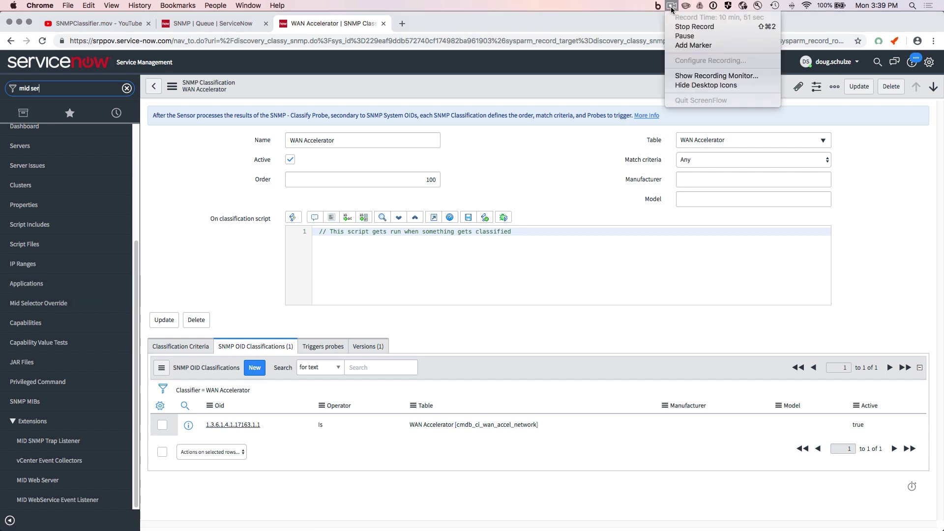
pyautogui.click(681, 37)
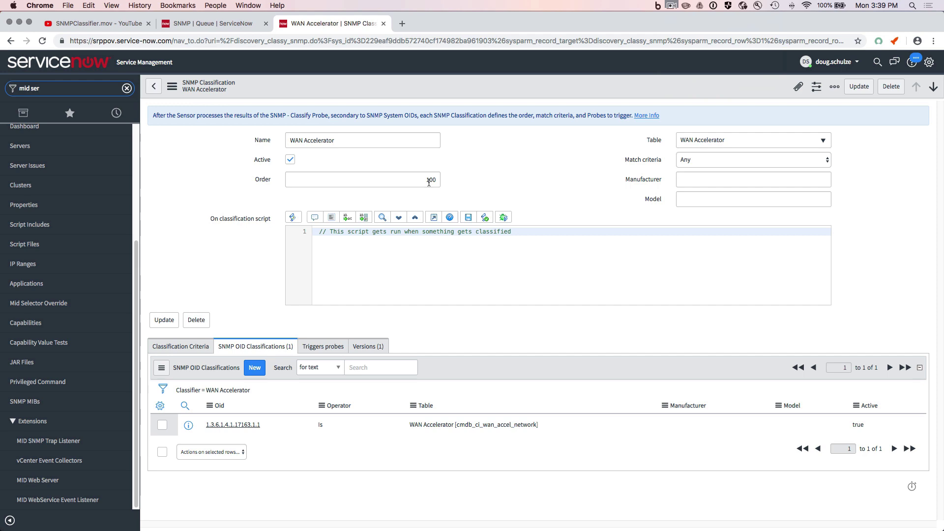
# - Open the MID Server's SNMP MIBs list and look through the existing MIB files
pyautogui.click(27, 401)
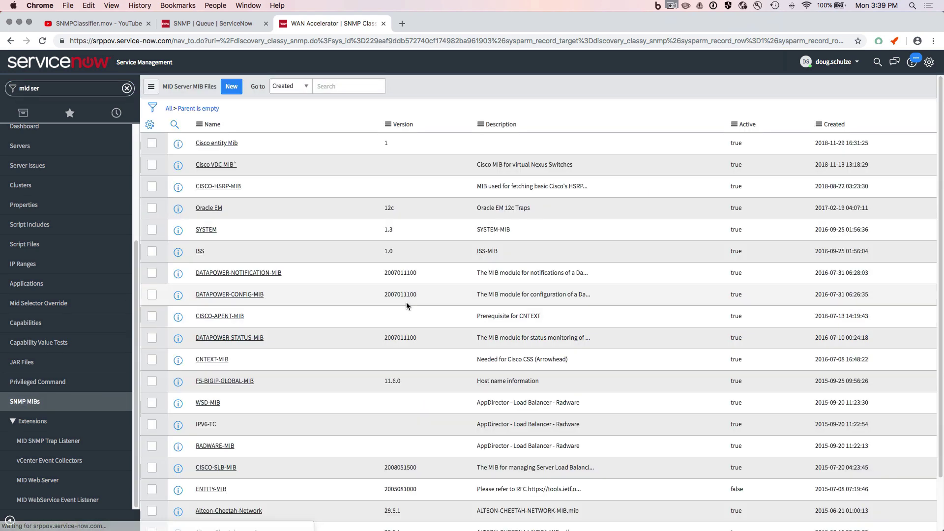
pyautogui.scroll(3, 56, 196)
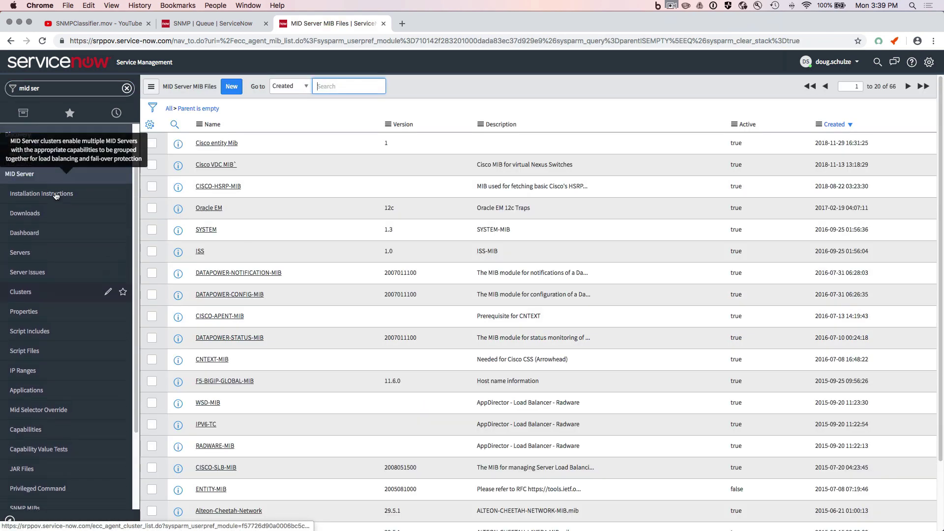
pyautogui.scroll(1, 56, 196)
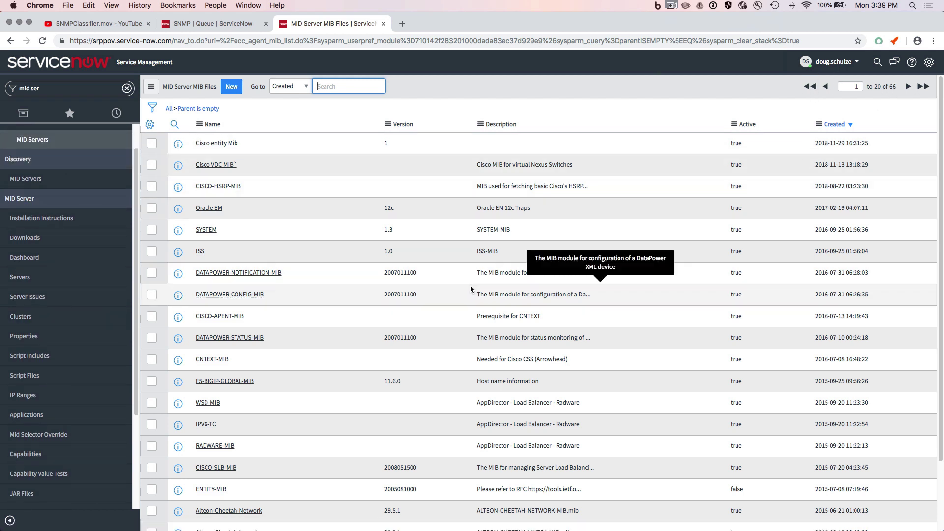
pyautogui.scroll(-3, 278, 206)
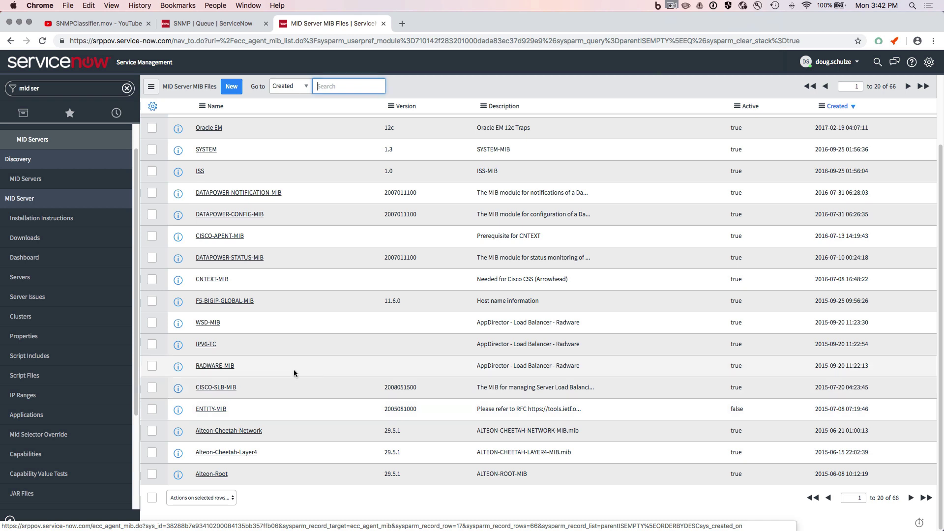
pyautogui.scroll(3, 293, 370)
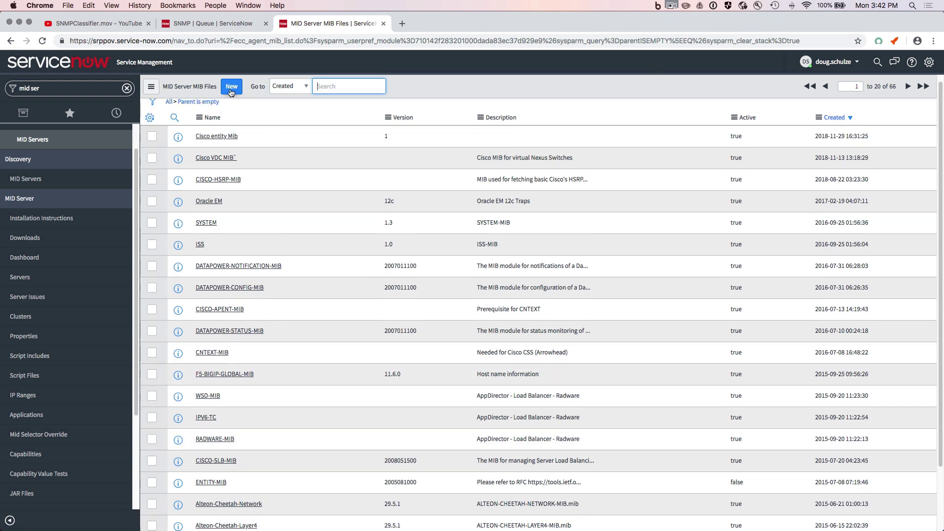
pyautogui.scroll(1, 241, 106)
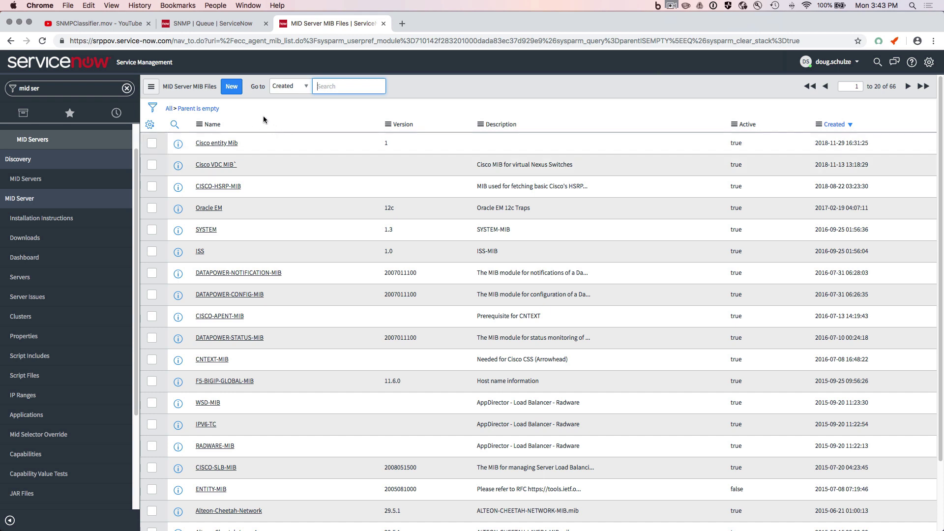
# - Create a new MID Server MIB file record named "SteelHead MIB" with version 1
pyautogui.click(232, 88)
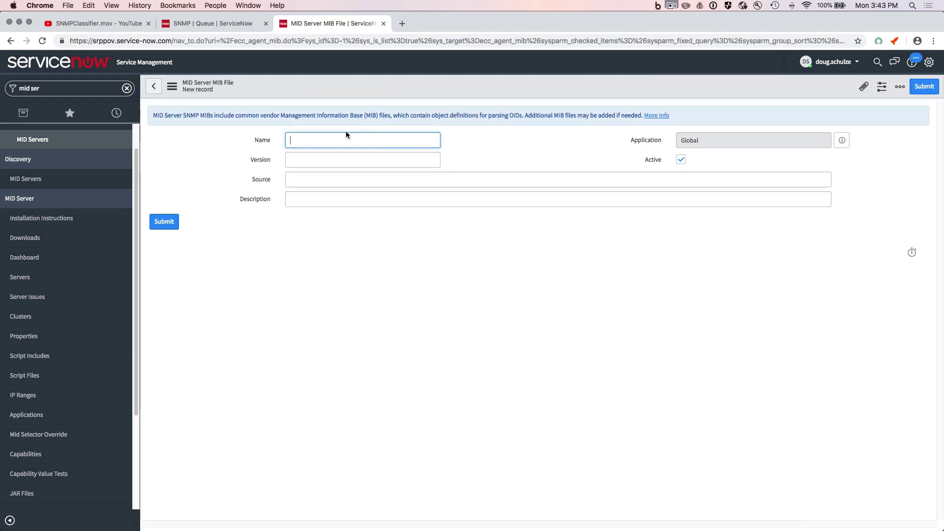
pyautogui.write('R')
pyautogui.press('BackSpace')
pyautogui.write('Sete')
pyautogui.press('BackSpace')
pyautogui.write('teelHead MIB')
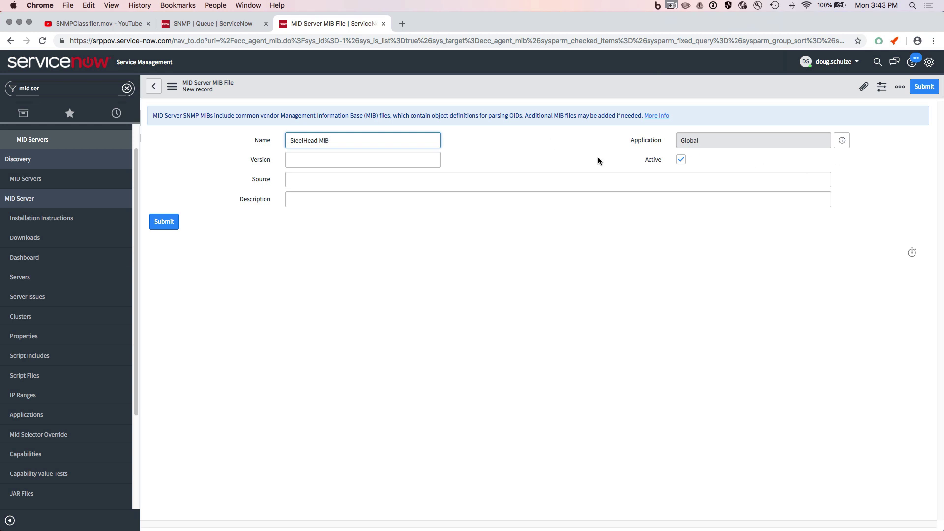
pyautogui.click(314, 161)
pyautogui.write('1')
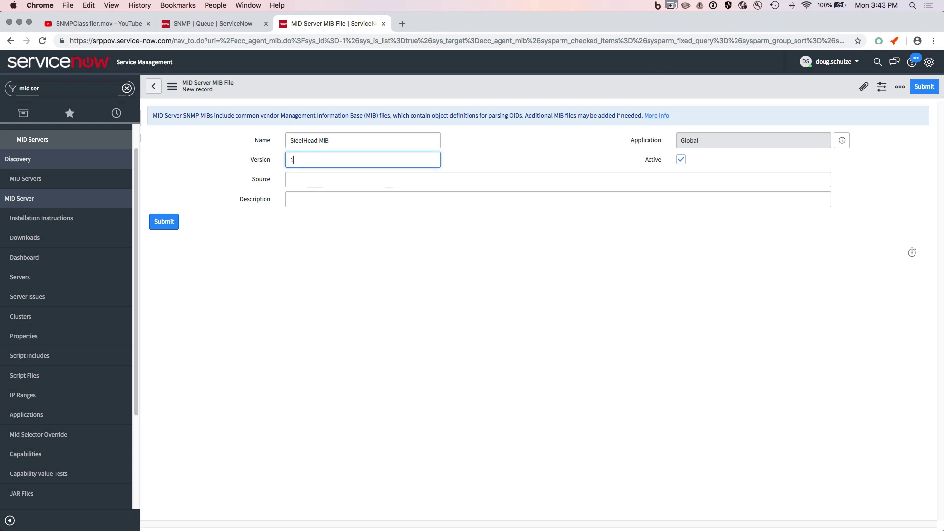
# - Fill in the MIB record's source as "the url that i found it" and its description as "riverbed wan accelerators"
pyautogui.click(334, 184)
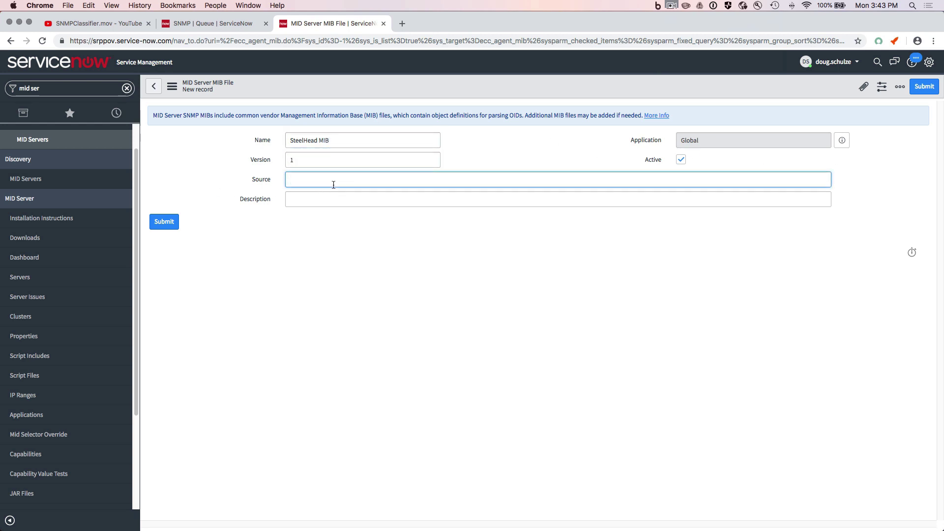
pyautogui.write('the url that i found it')
pyautogui.press('Tab')
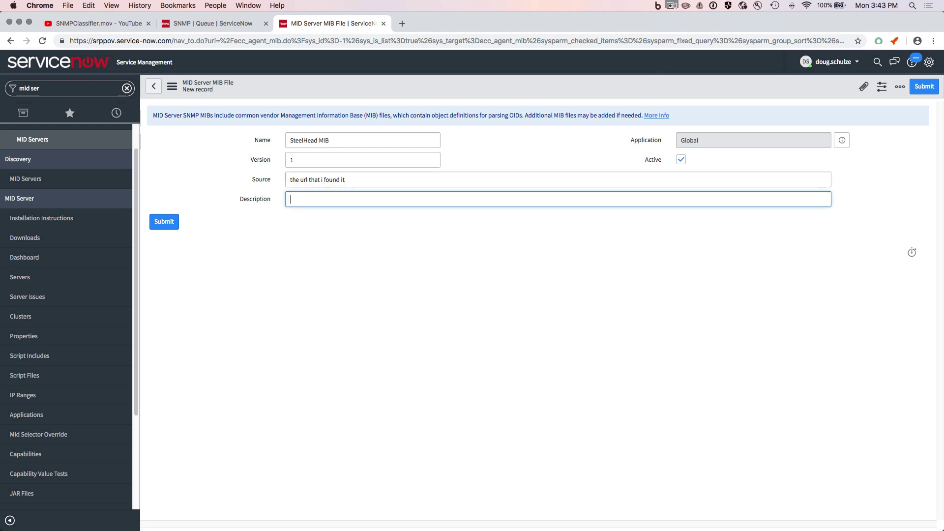
pyautogui.write('riverbed wan accelerators')
# - Attach the STEELHEAD-MIB file from the Desktop's SteelHeadMibs folder to the new MIB record
pyautogui.click(863, 90)
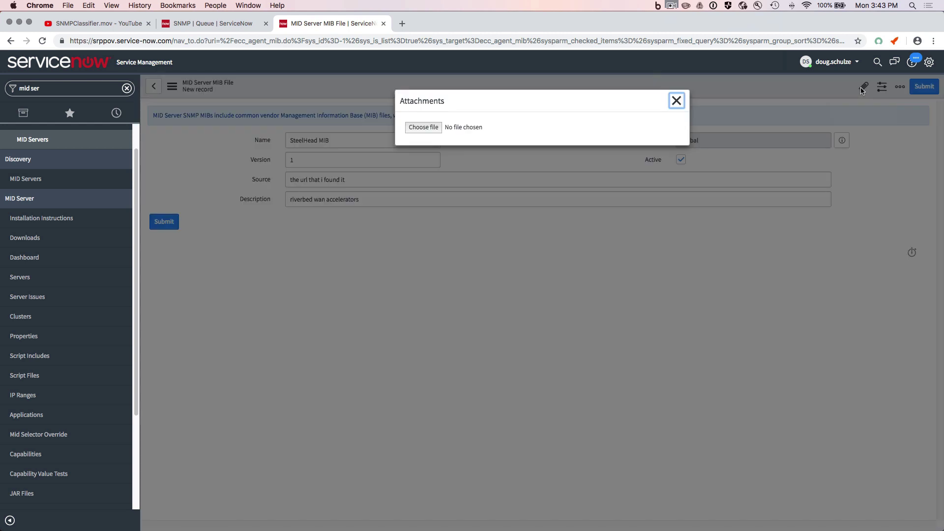
pyautogui.click(425, 129)
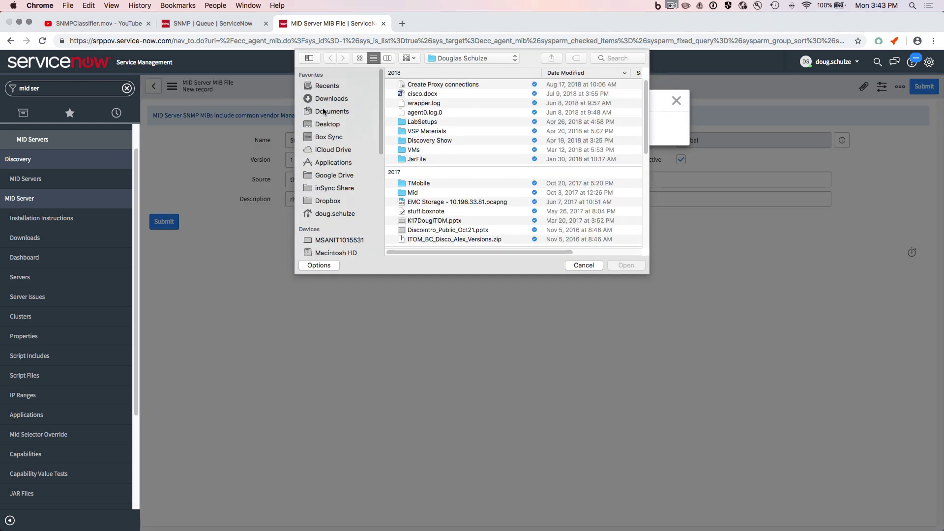
pyautogui.click(339, 125)
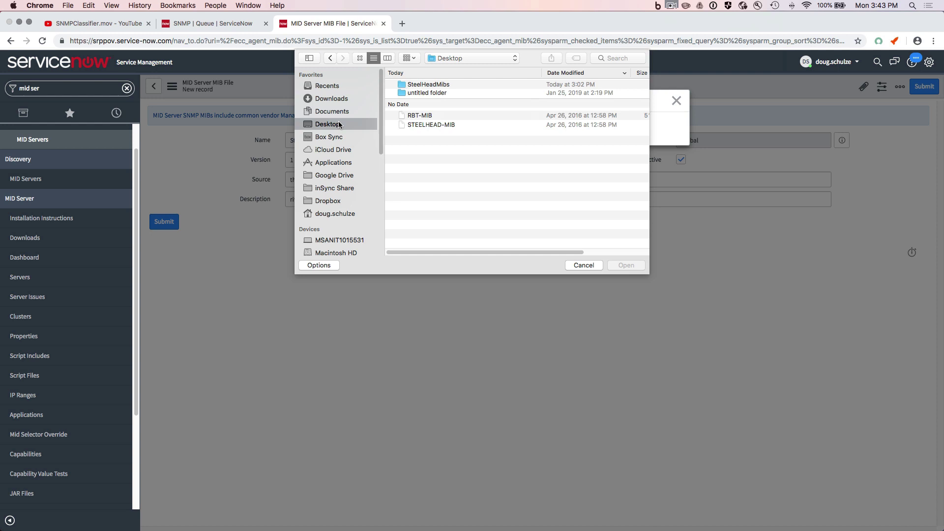
pyautogui.click(427, 86)
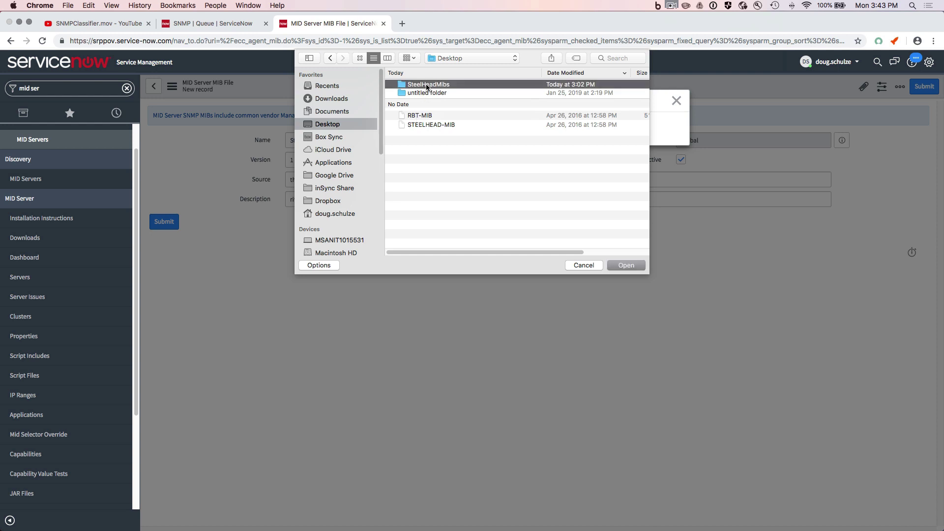
pyautogui.doubleClick(428, 86)
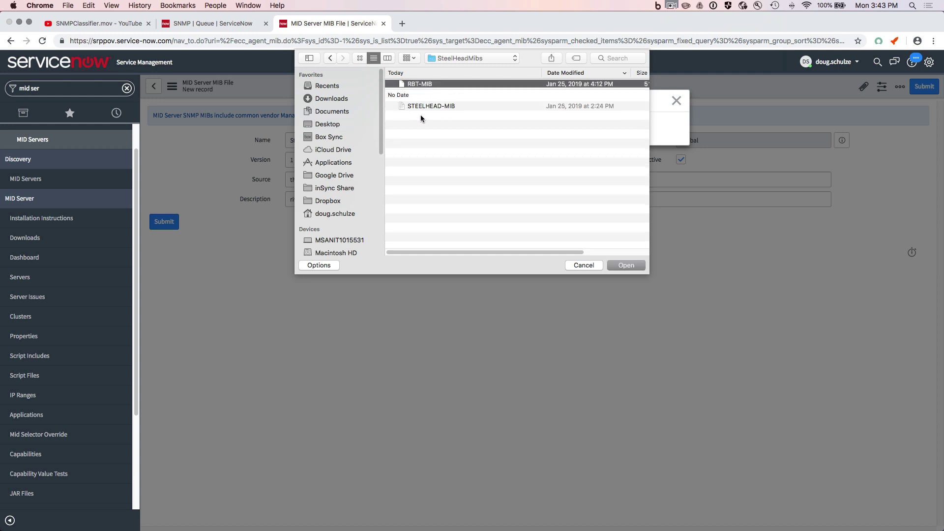
pyautogui.doubleClick(419, 106)
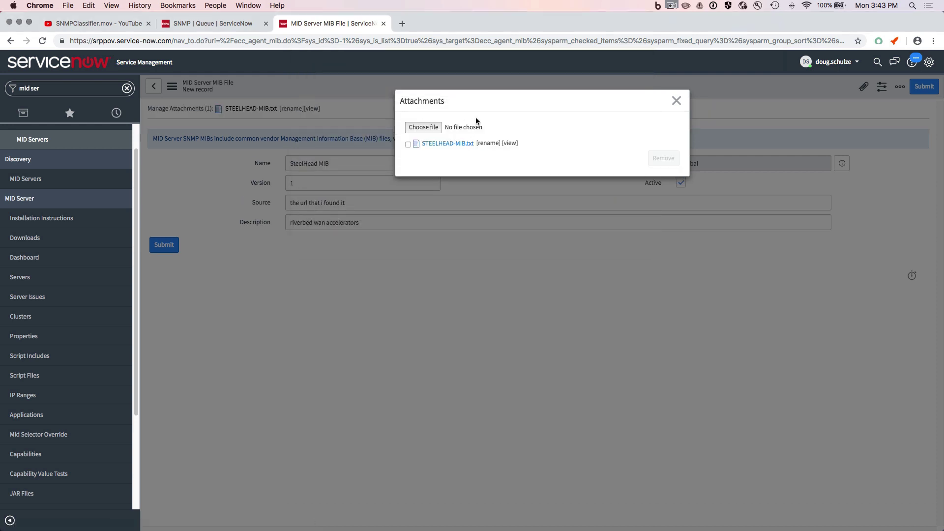
pyautogui.click(677, 101)
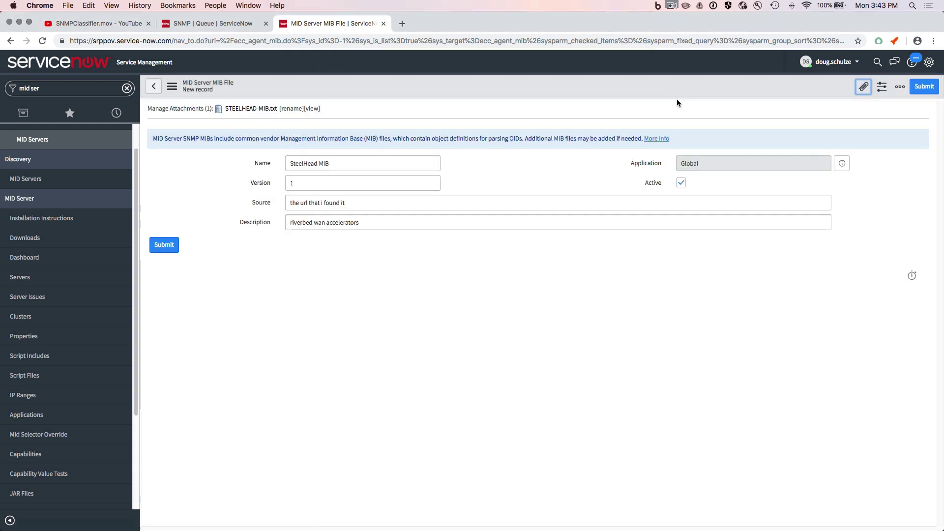
# - Submit the MIB file record and reopen it from the list to check its attachment
pyautogui.click(162, 246)
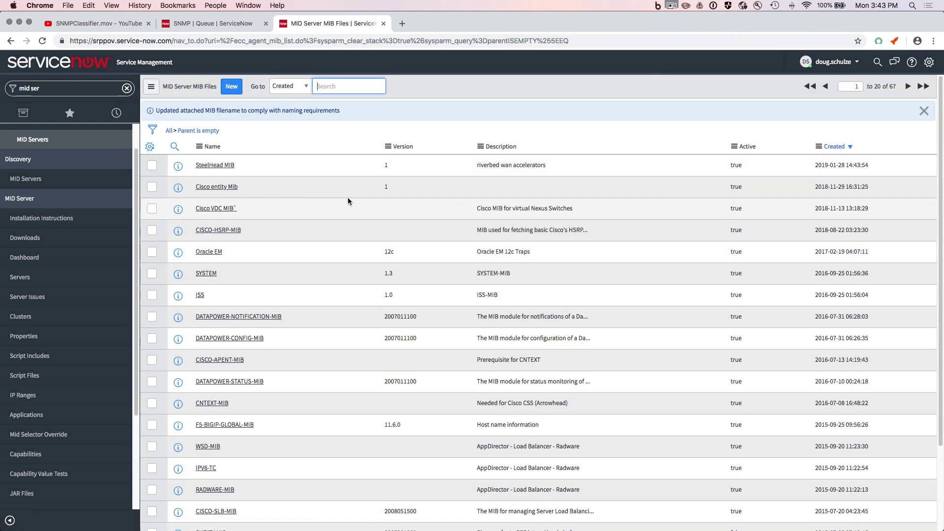
pyautogui.click(202, 165)
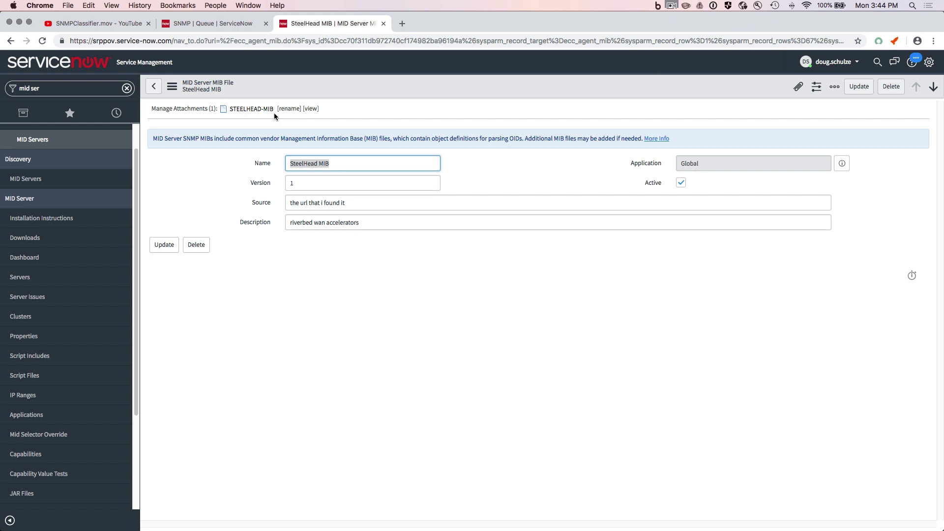
# - Open the POV-31-2 MID Server record and restart that MID Server, accepting the confirmation
pyautogui.click(21, 280)
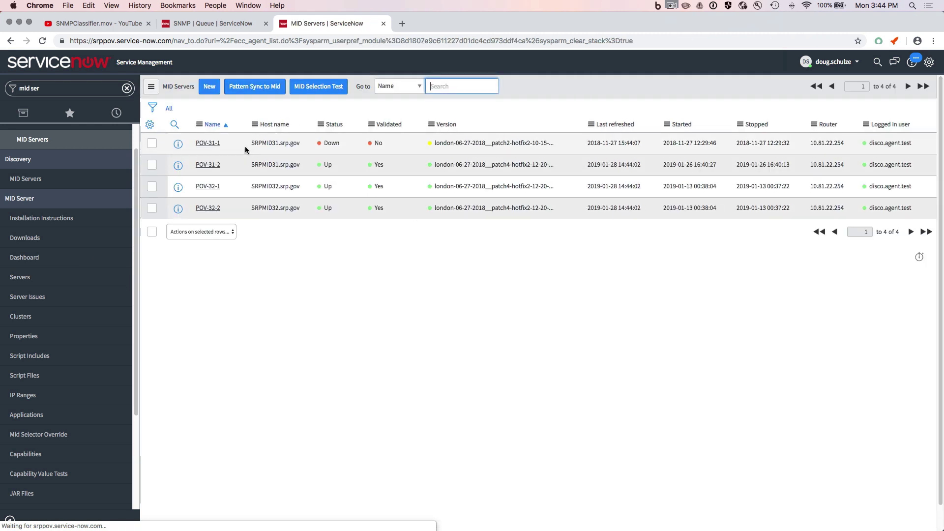
pyautogui.click(199, 167)
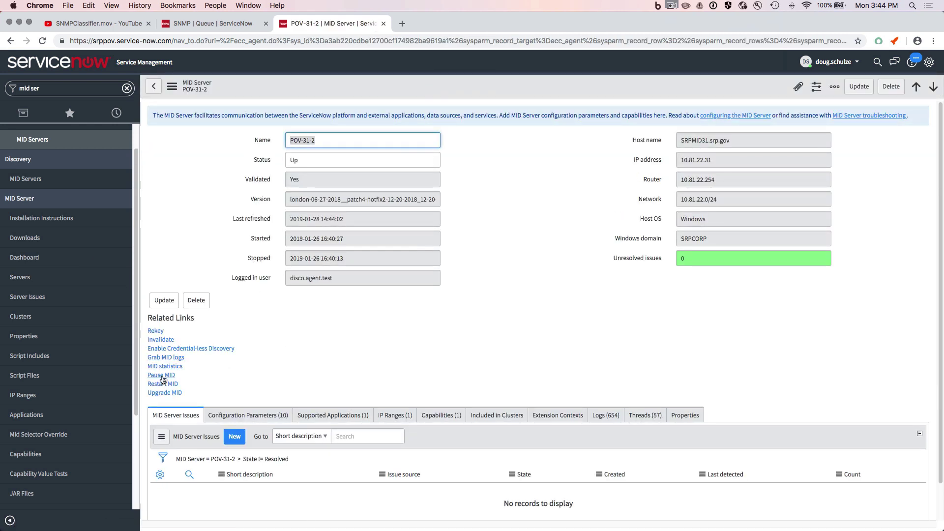
pyautogui.click(164, 384)
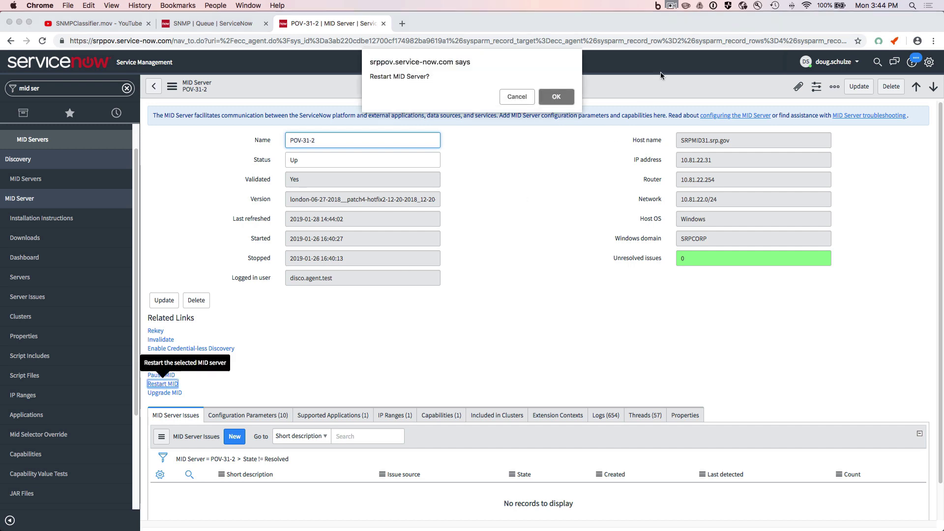
pyautogui.click(559, 100)
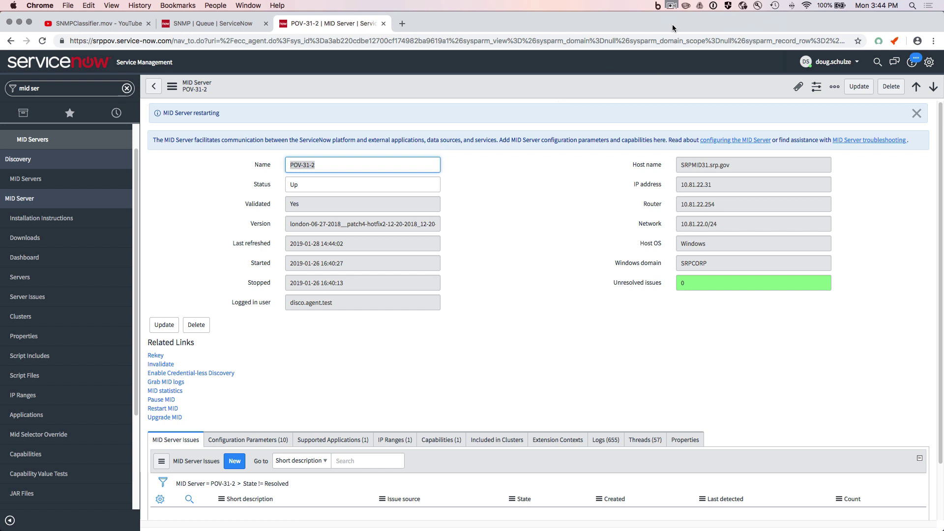
pyautogui.click(672, 7)
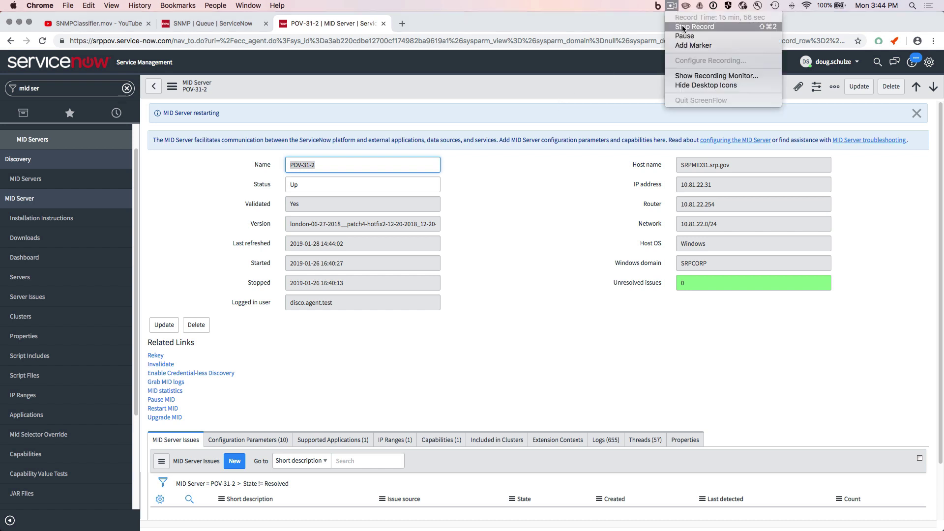
pyautogui.click(683, 26)
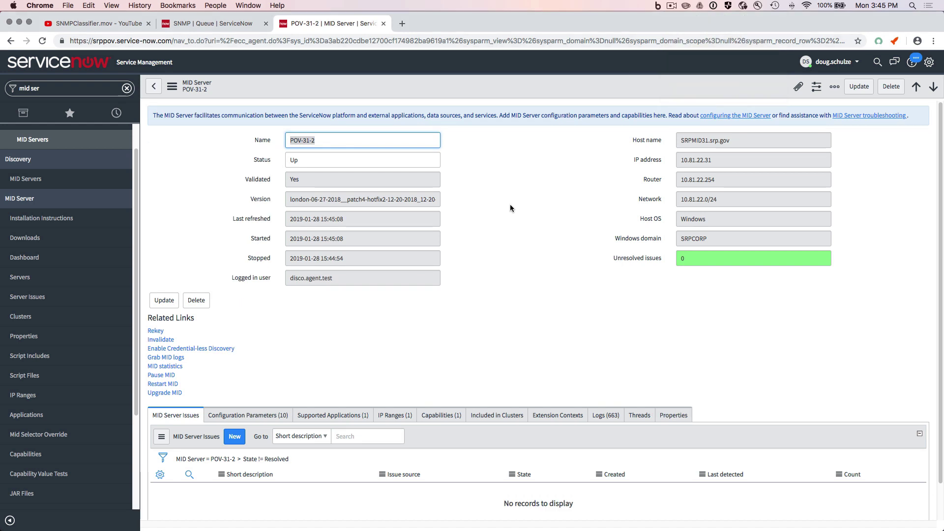
# - Reload the POV-31-2 MID Server record and grab its MID logs
pyautogui.rightClick(422, 83)
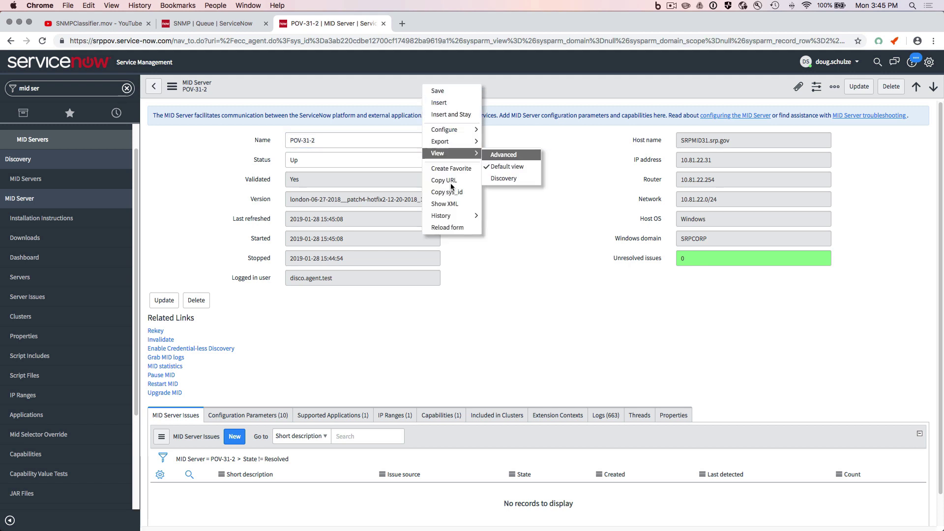
pyautogui.click(450, 227)
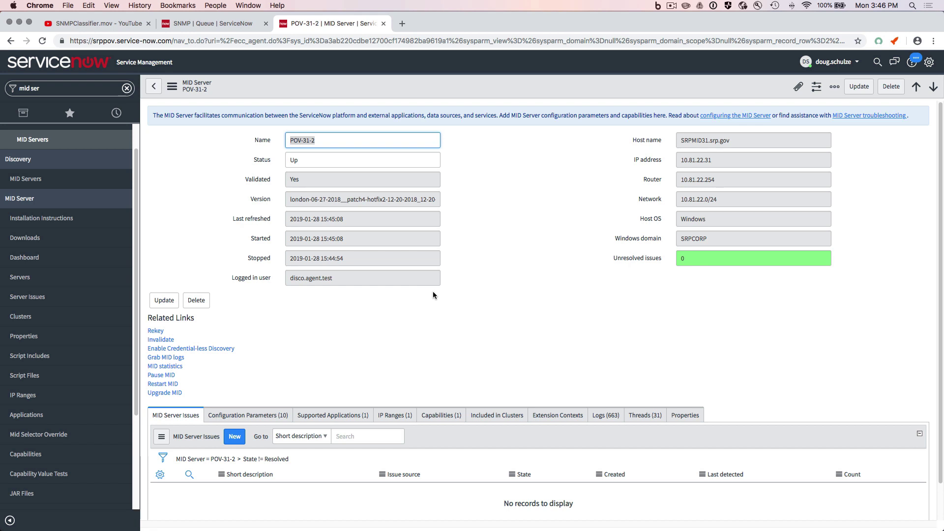
pyautogui.click(169, 358)
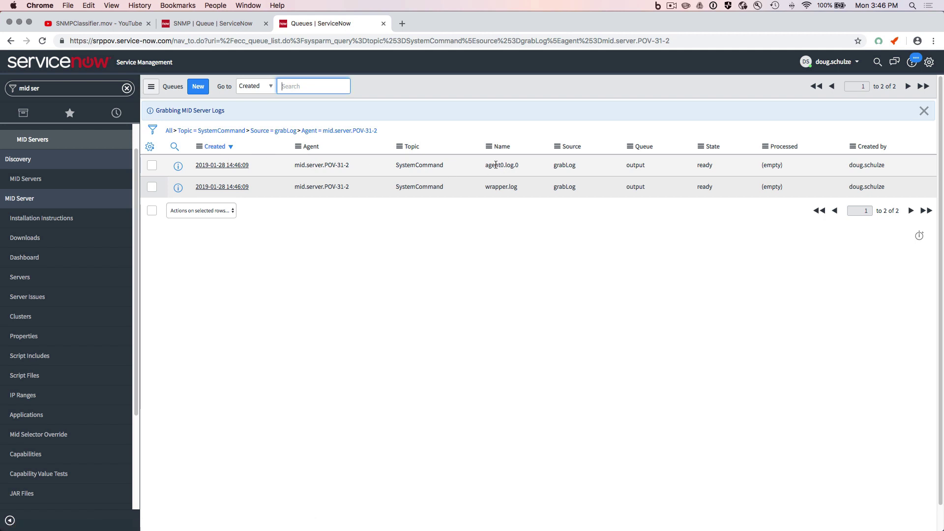
# - Refresh the grabLog queue list and open the input record for agent0.log.0
pyautogui.doubleClick(498, 166)
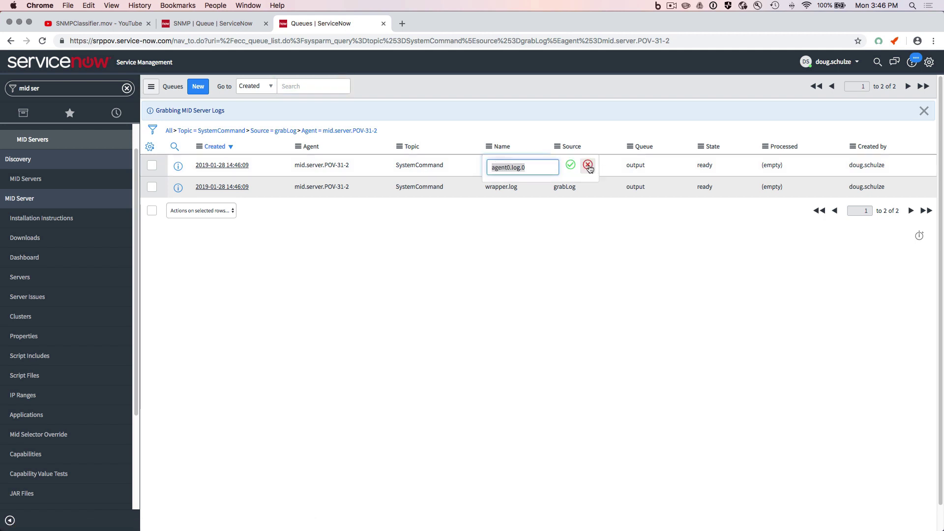
pyautogui.click(589, 166)
pyautogui.click(369, 132)
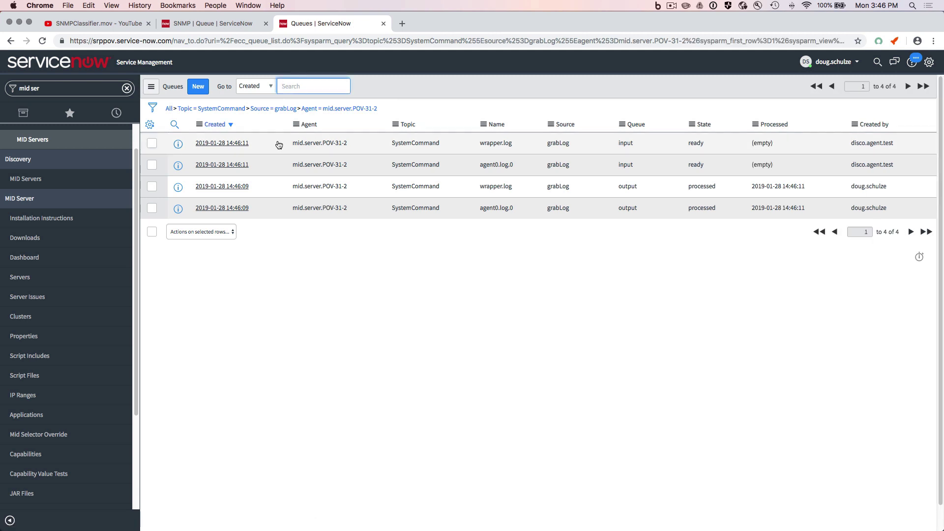
pyautogui.click(215, 166)
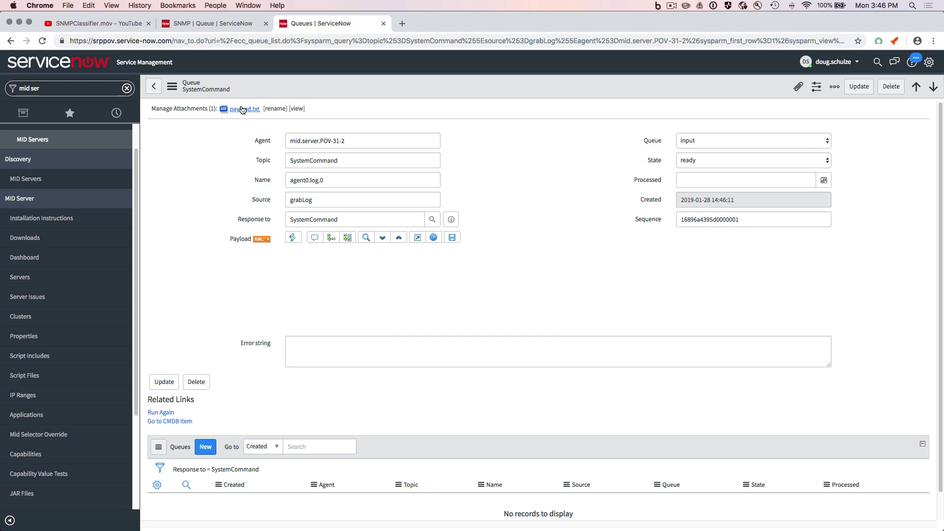
# - Open the attached payload.txt in TextEdit, enlarge its window and examine the MIB loading entries at the end of the log
pyautogui.click(242, 109)
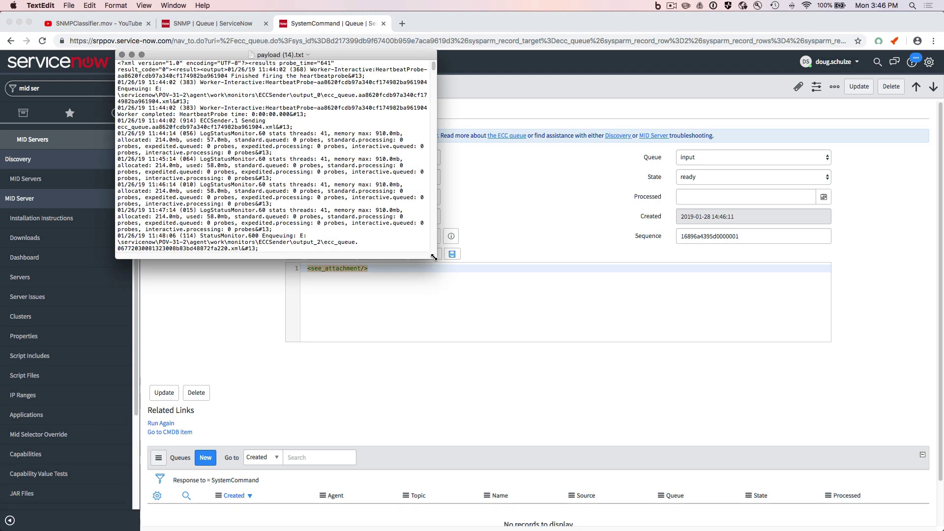
pyautogui.moveTo(434, 257); pyautogui.dragTo(683, 485)
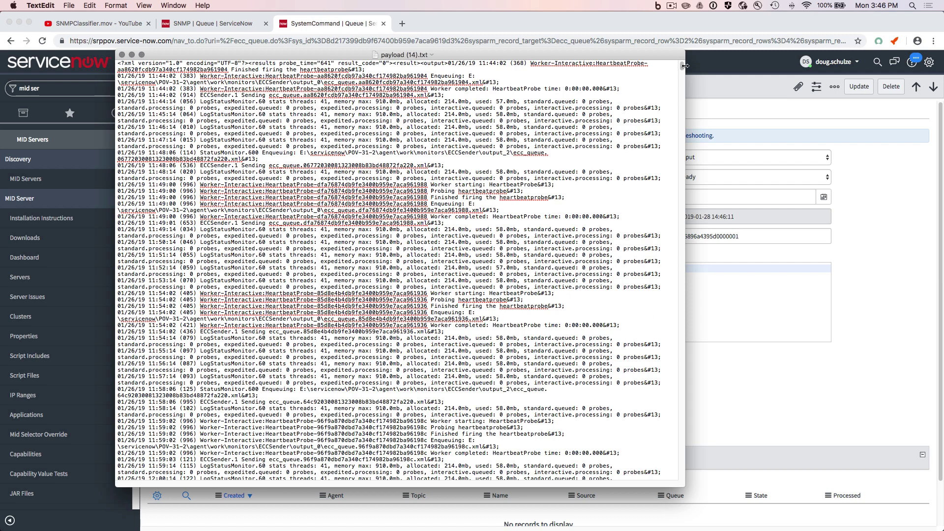
pyautogui.moveTo(683, 65); pyautogui.dragTo(683, 474)
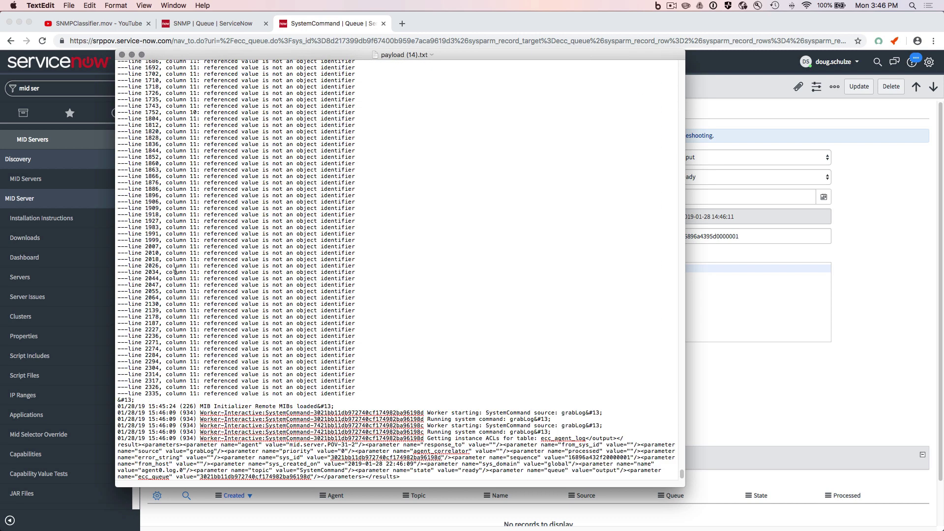
# - Examine the STEELHEAD-MIB loader warnings and their referenced MIB lines in the payload log, then close the log
pyautogui.moveTo(145, 266); pyautogui.dragTo(325, 329)
pyautogui.scroll(15, 325, 328)
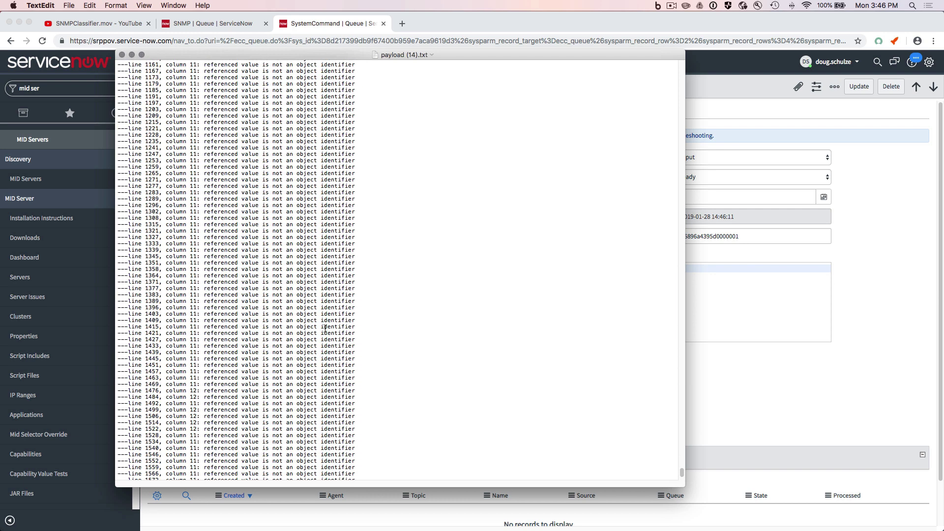
pyautogui.scroll(15, 325, 329)
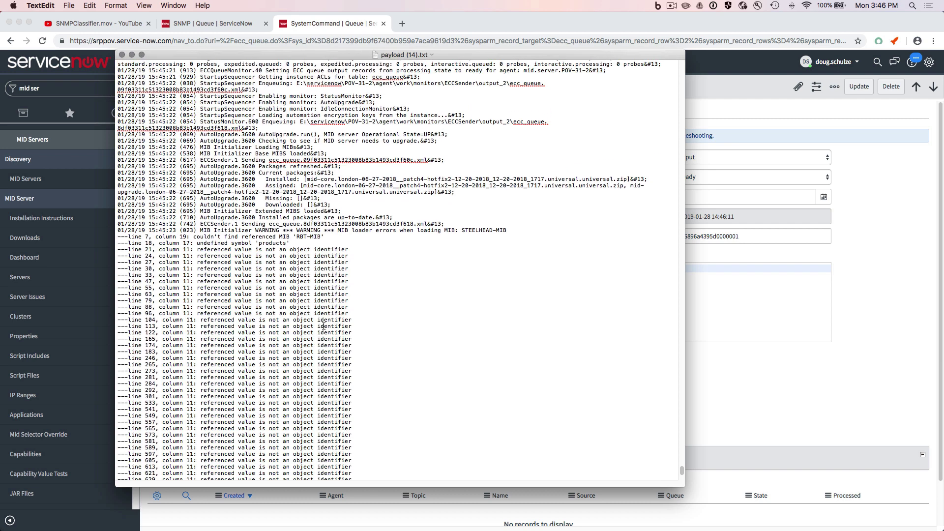
pyautogui.moveTo(176, 204); pyautogui.dragTo(379, 245)
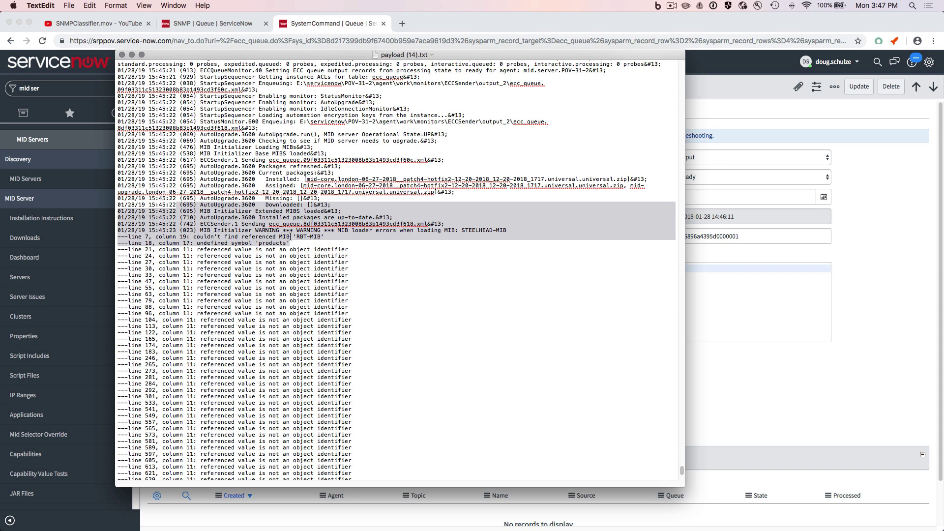
pyautogui.scroll(-5, 277, 273)
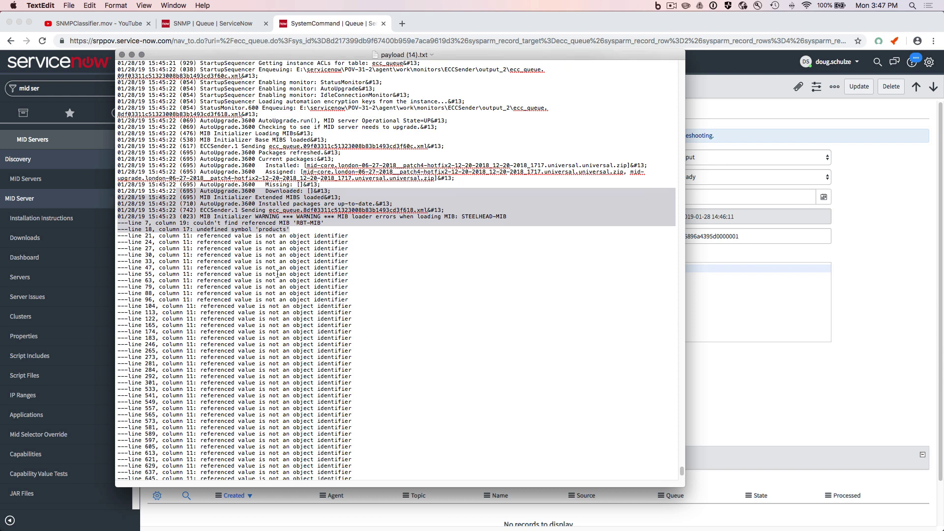
pyautogui.scroll(1, 278, 273)
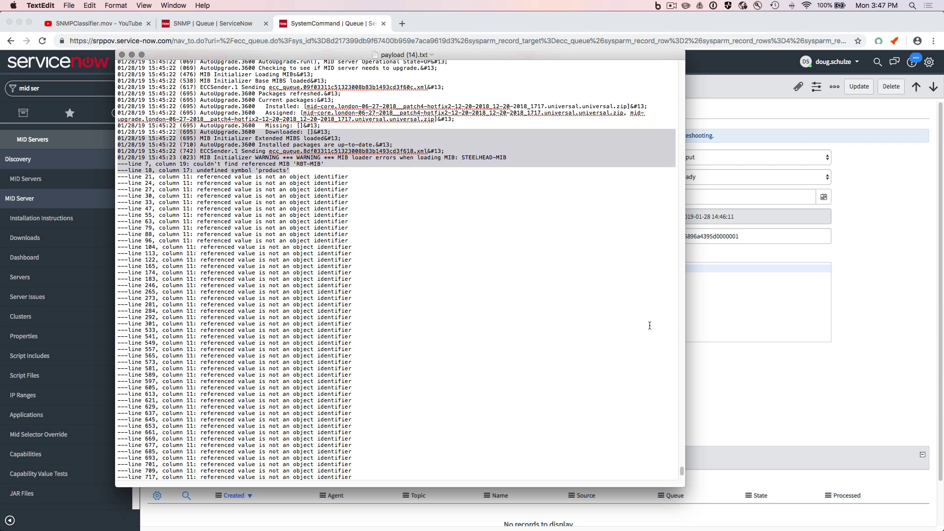
pyautogui.click(122, 54)
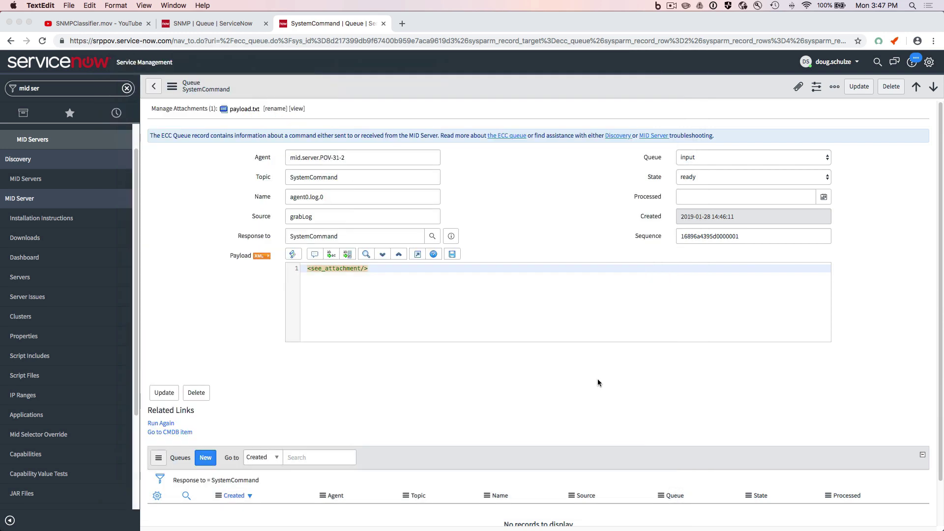
# - Open the STEELHEAD-MIB file from the Desktop in Finder, examine which MIB its products import comes from, and close it
pyautogui.click(145, 514)
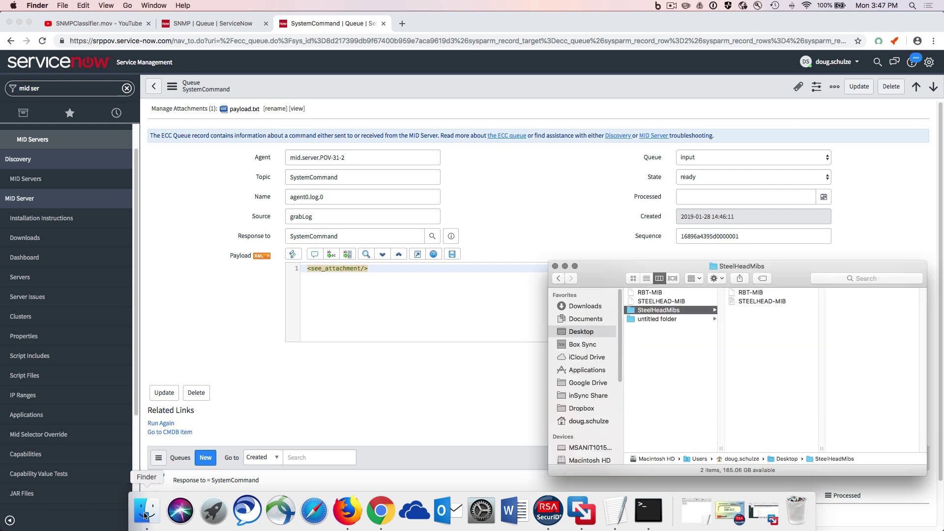
pyautogui.click(650, 302)
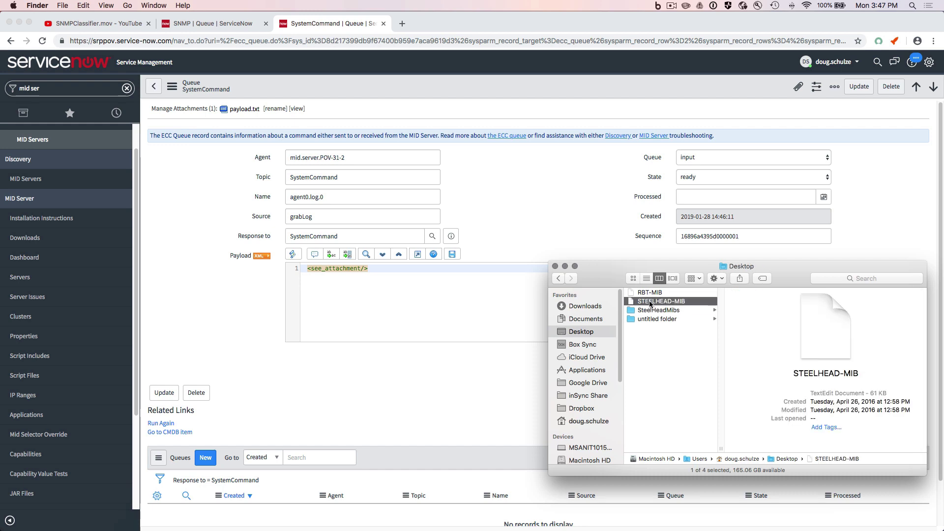
pyautogui.doubleClick(651, 301)
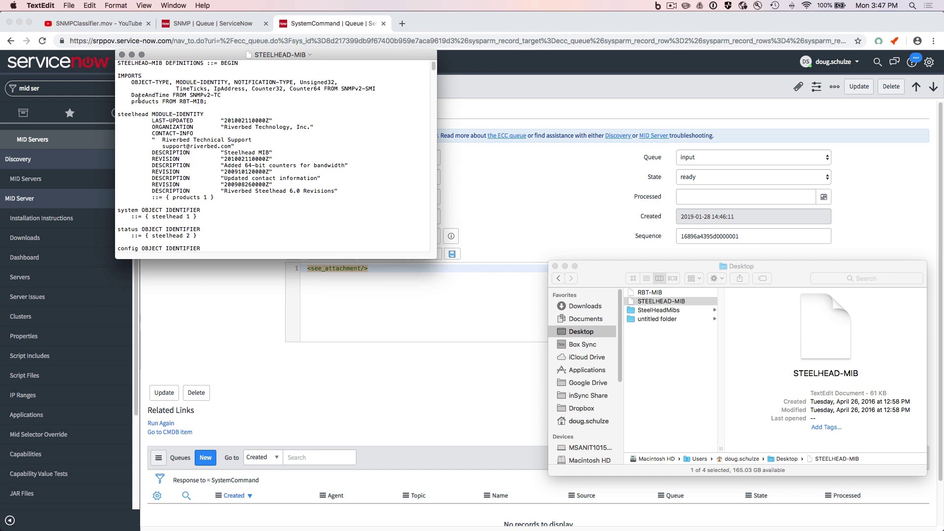
pyautogui.moveTo(132, 102); pyautogui.dragTo(214, 102)
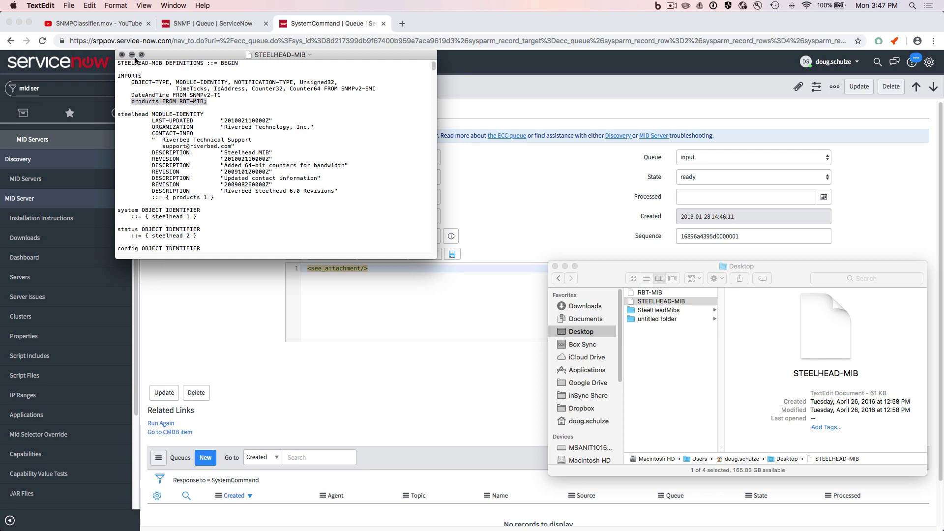
pyautogui.click(122, 55)
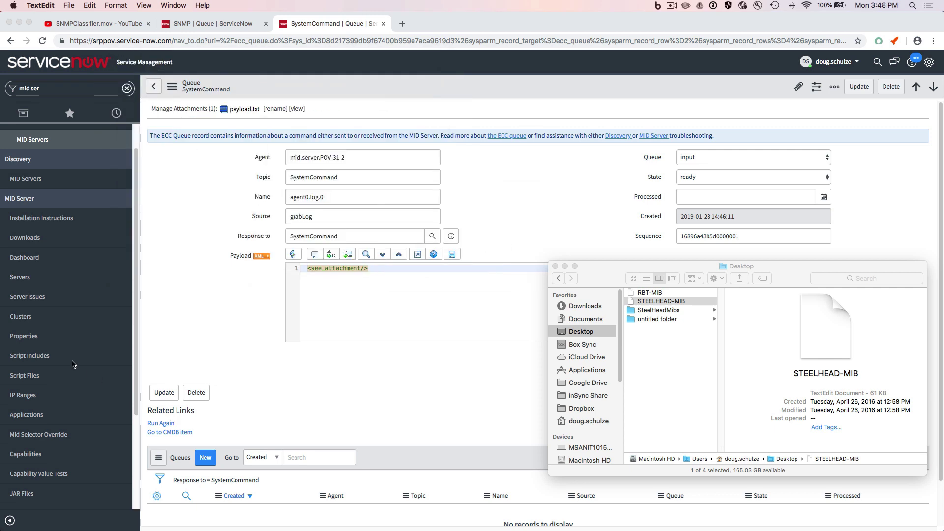
# - Start a new MID Server SNMP MIB record named RiverbedMIB with version 1
pyautogui.scroll(-5, 72, 364)
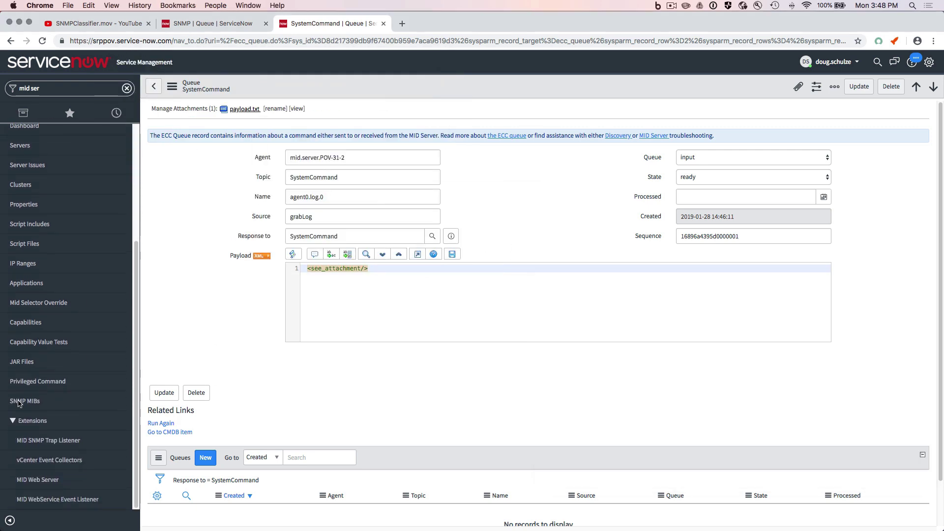
pyautogui.click(26, 402)
pyautogui.click(26, 403)
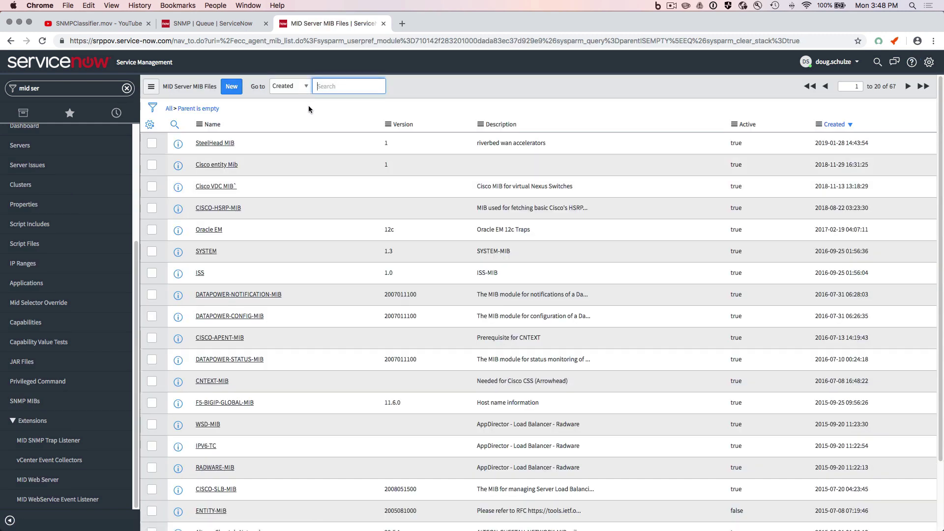
pyautogui.click(227, 89)
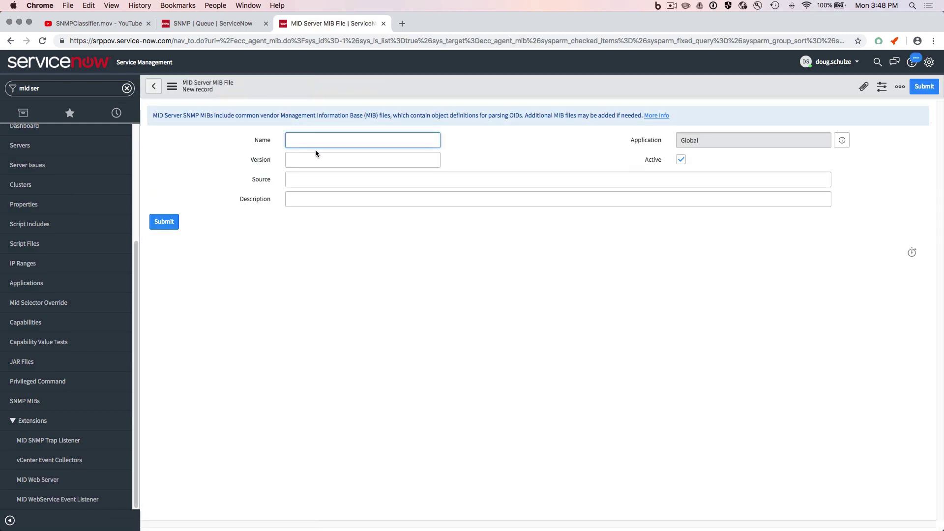
pyautogui.write('RiverbedMib')
pyautogui.press('BackSpace')
pyautogui.press('BackSpace')
pyautogui.press('BackSpace')
pyautogui.write('MIB')
pyautogui.click(297, 157)
pyautogui.write('1')
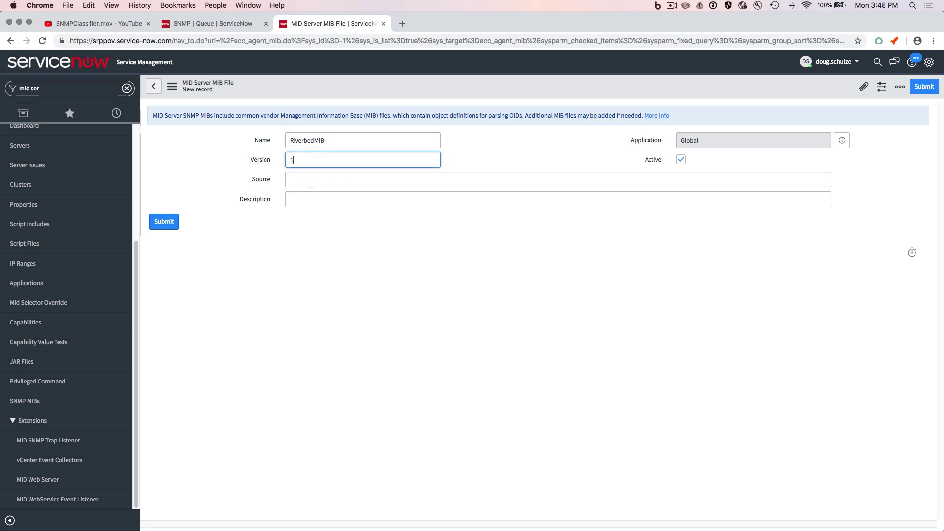
# - Set the new MIB record's source to "url" and its description to "parent mib"
pyautogui.click(306, 180)
pyautogui.write('urlk')
pyautogui.press('BackSpace')
pyautogui.press('Tab')
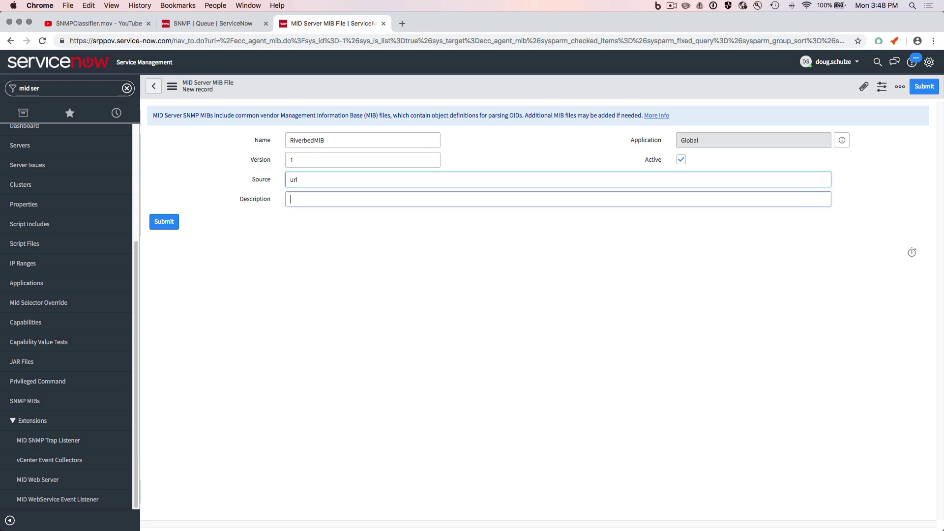
pyautogui.write('pare')
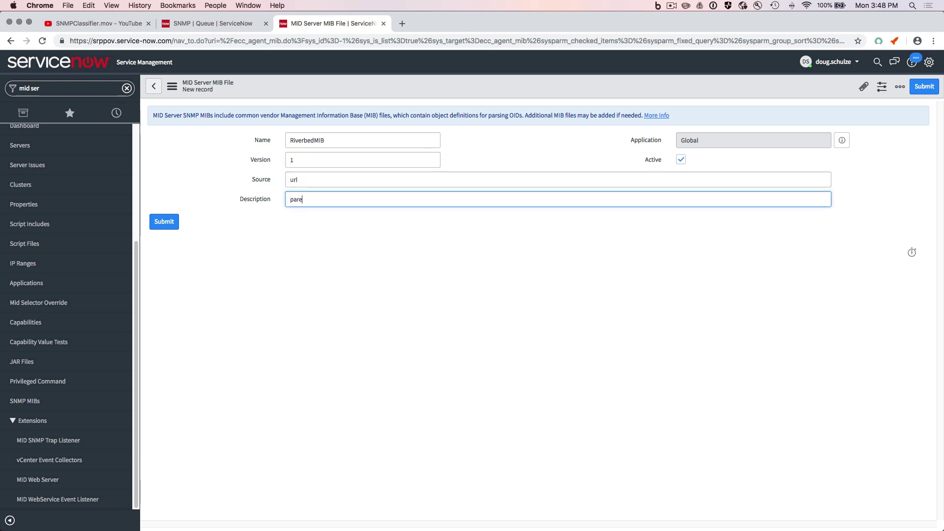
pyautogui.write('nt mib')
pyautogui.press('BackSpace')
pyautogui.press('BackSpace')
pyautogui.write('ib')
# - Attach the RBT-MIB file to the RiverbedMIB record and submit the record
pyautogui.click(864, 87)
pyautogui.click(426, 128)
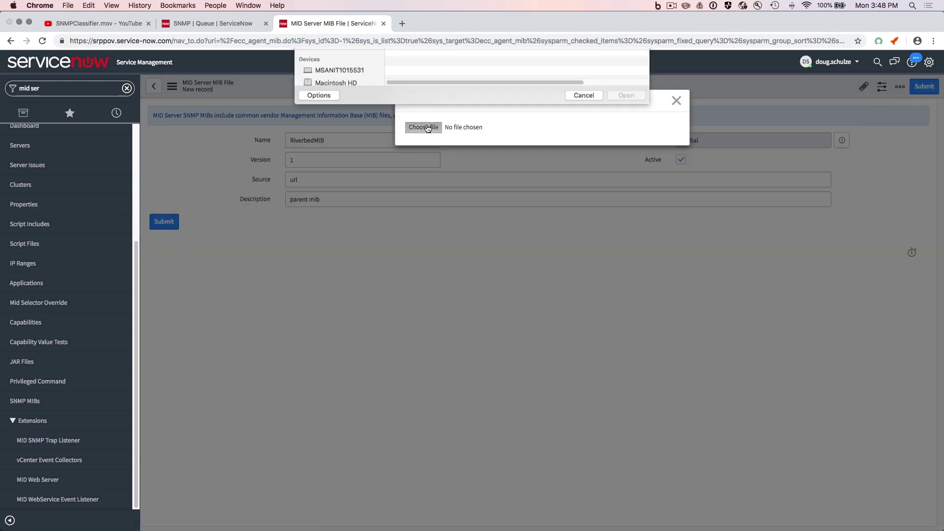
pyautogui.doubleClick(419, 88)
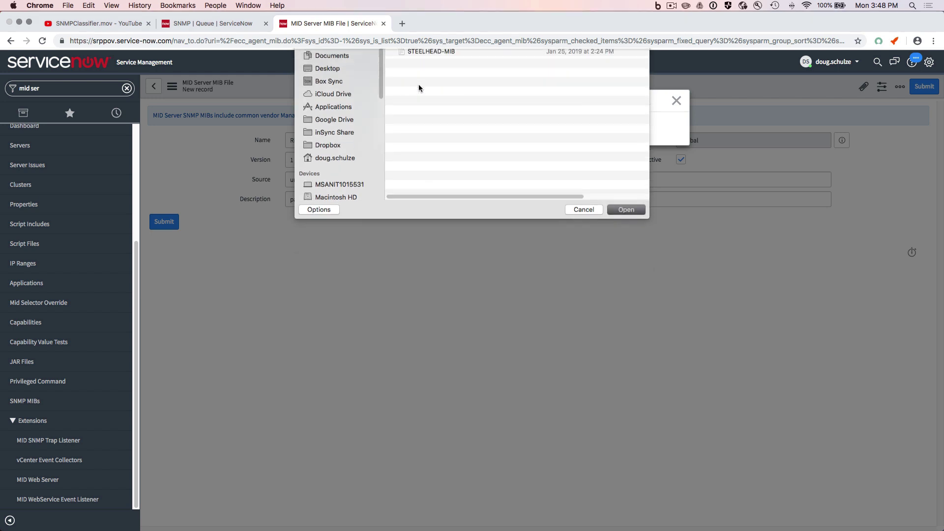
pyautogui.click(308, 349)
pyautogui.click(164, 246)
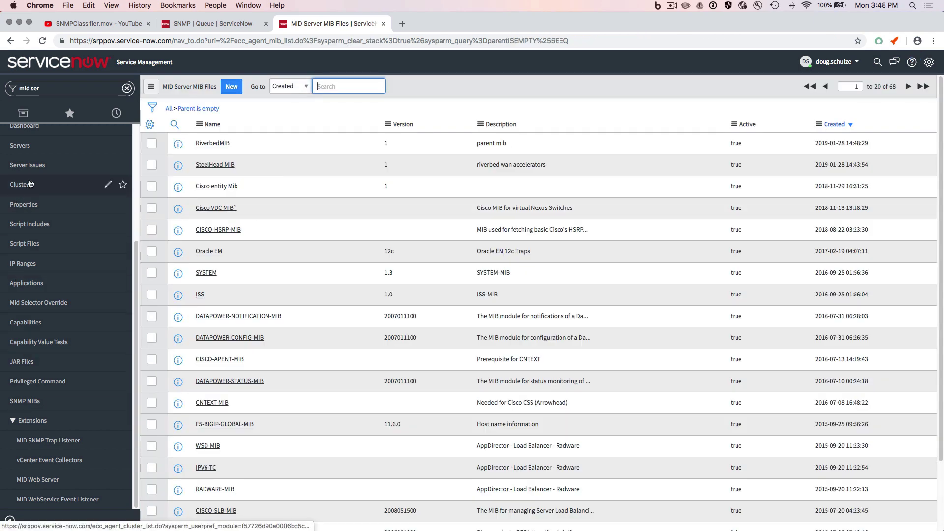
# - Open the POV-31-2 record from the MID Servers list and restart that MID Server, accepting the confirmation
pyautogui.click(23, 146)
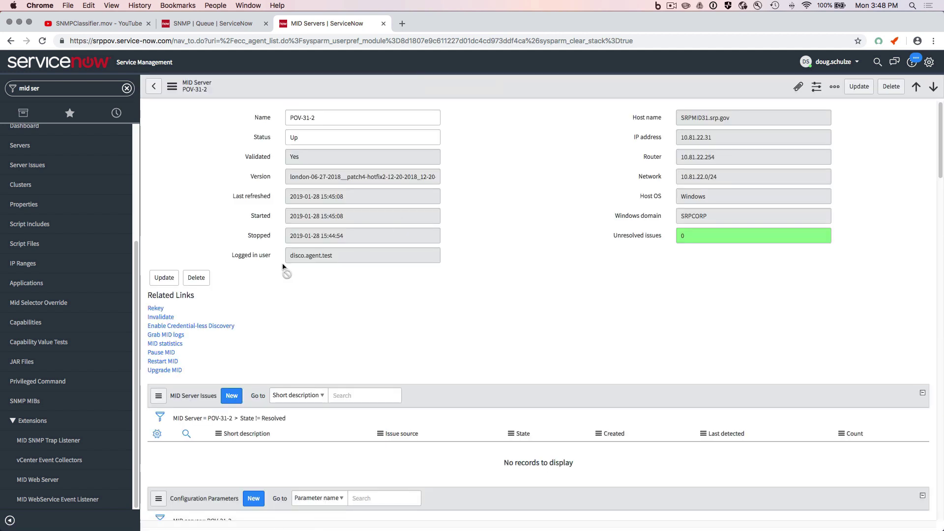
pyautogui.click(158, 384)
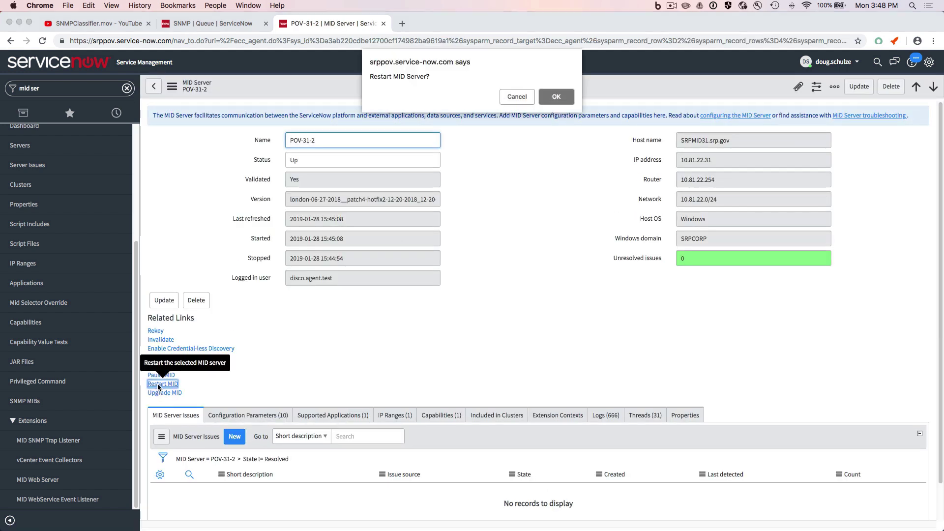
pyautogui.click(562, 94)
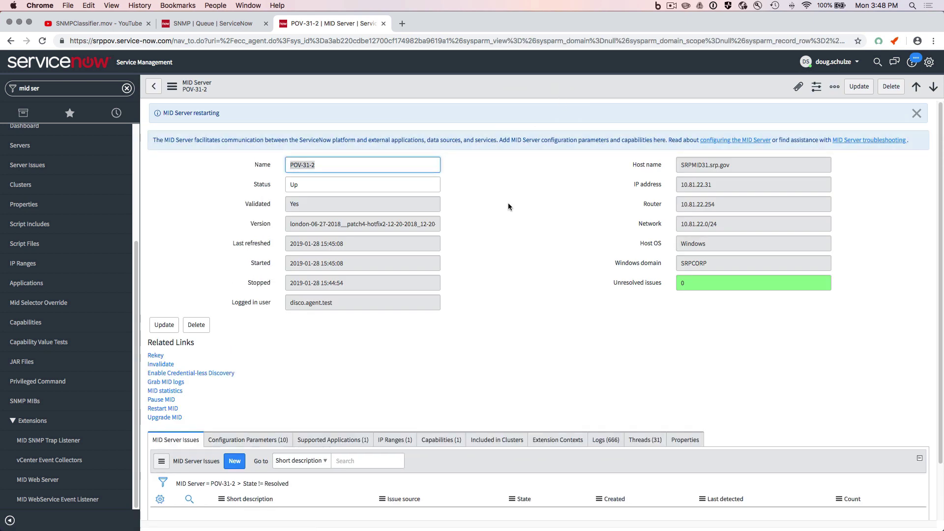
pyautogui.click(671, 7)
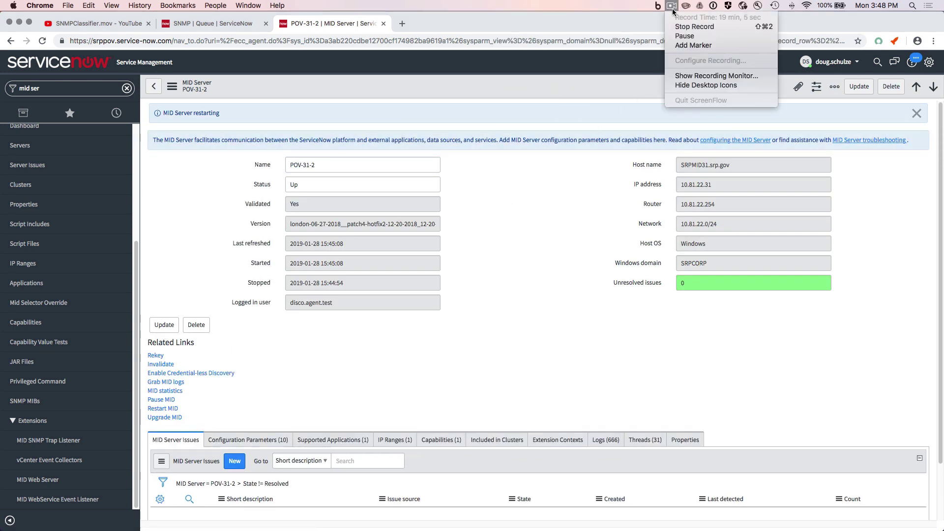
pyautogui.click(681, 36)
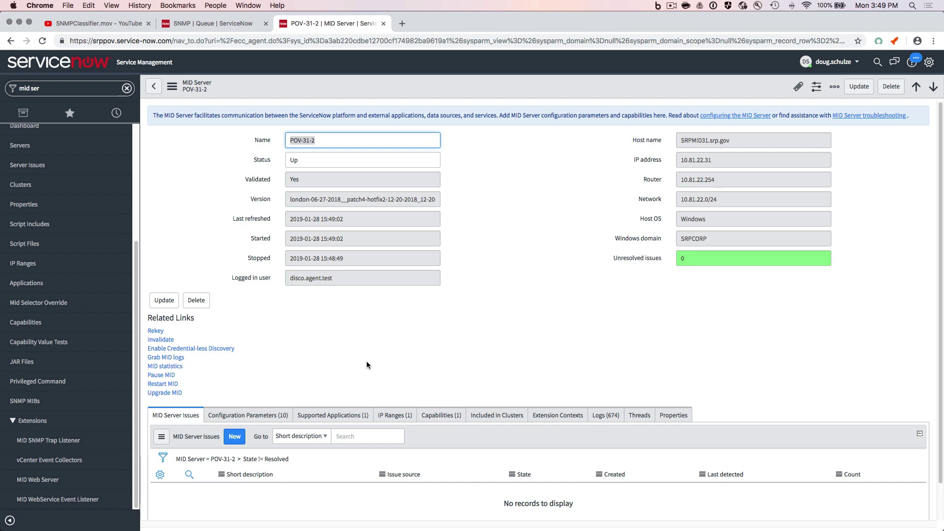
# - Grab the POV-31-2 MID logs, refresh the queue list and open the newest agent0.log.0 input record
pyautogui.click(170, 358)
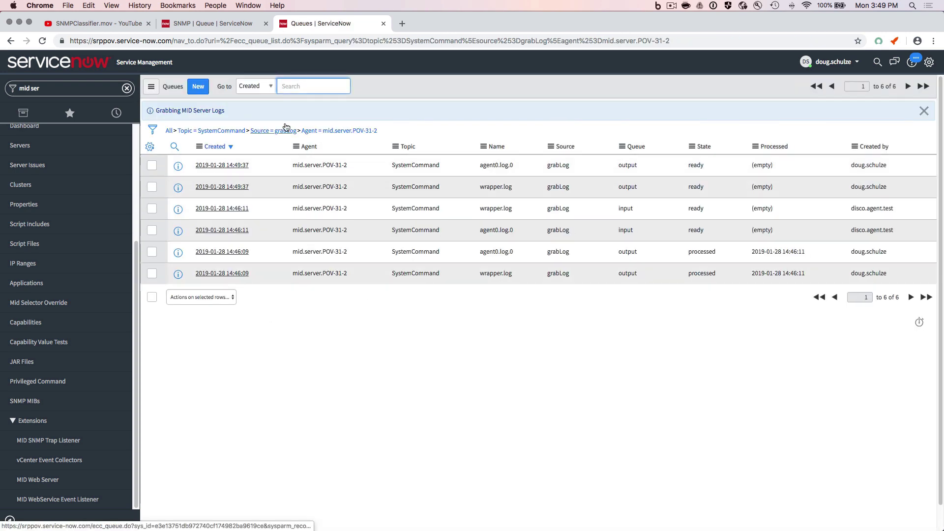
pyautogui.click(365, 130)
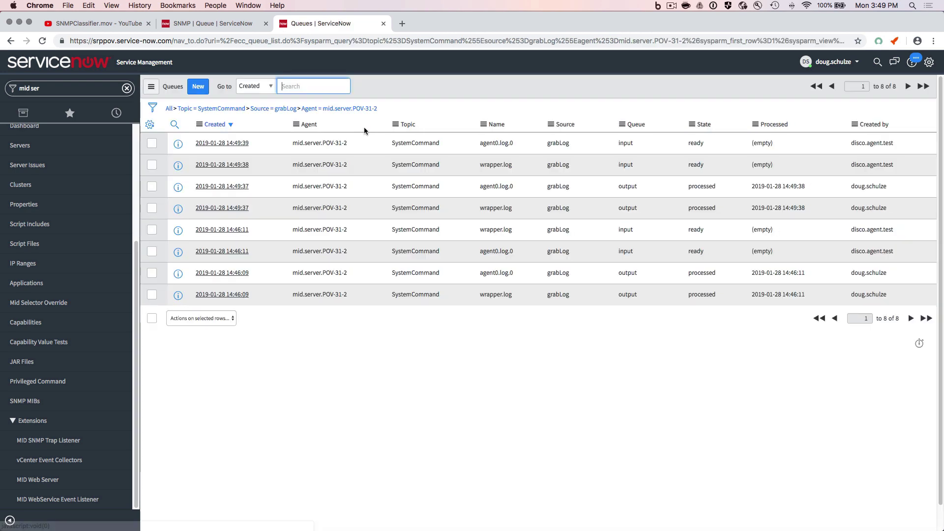
pyautogui.click(214, 143)
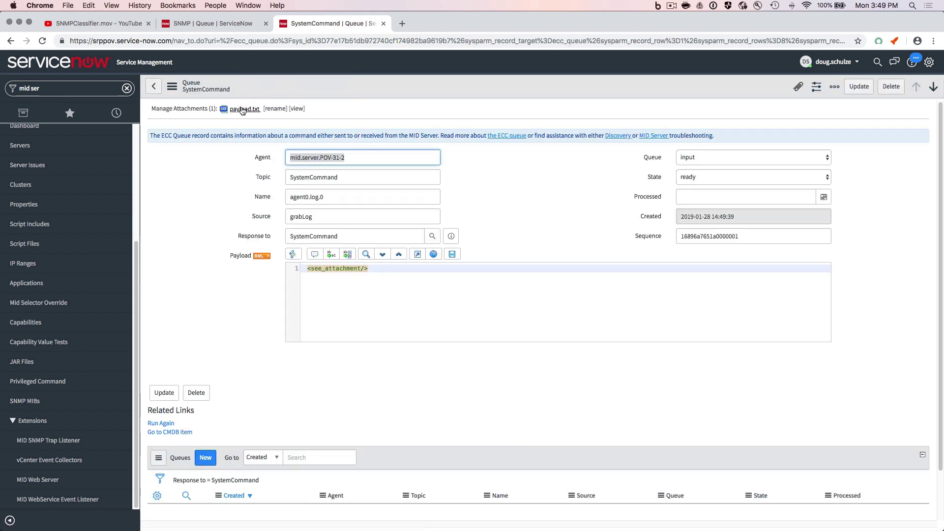
# - Open the attached payload.txt in TextEdit, enlarge its window, examine the MIB Initializer entries near the end, and close it
pyautogui.click(243, 109)
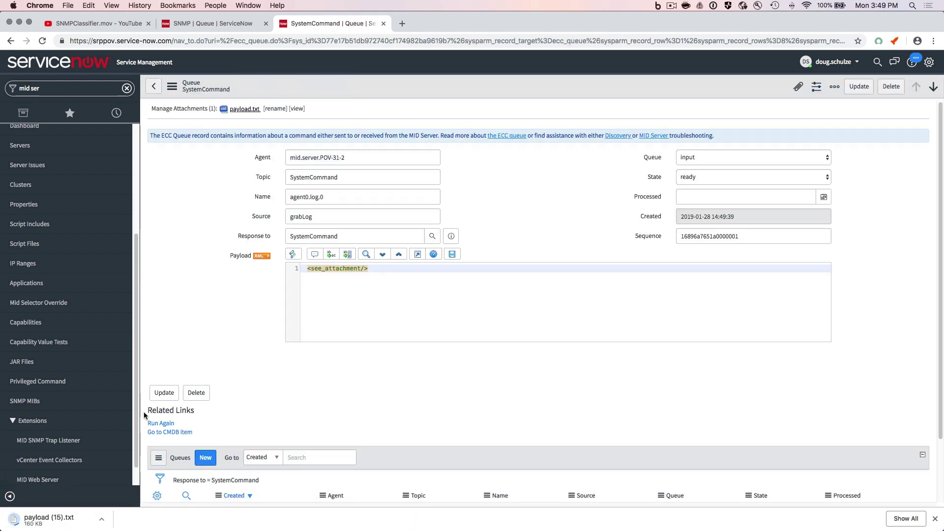
pyautogui.click(58, 523)
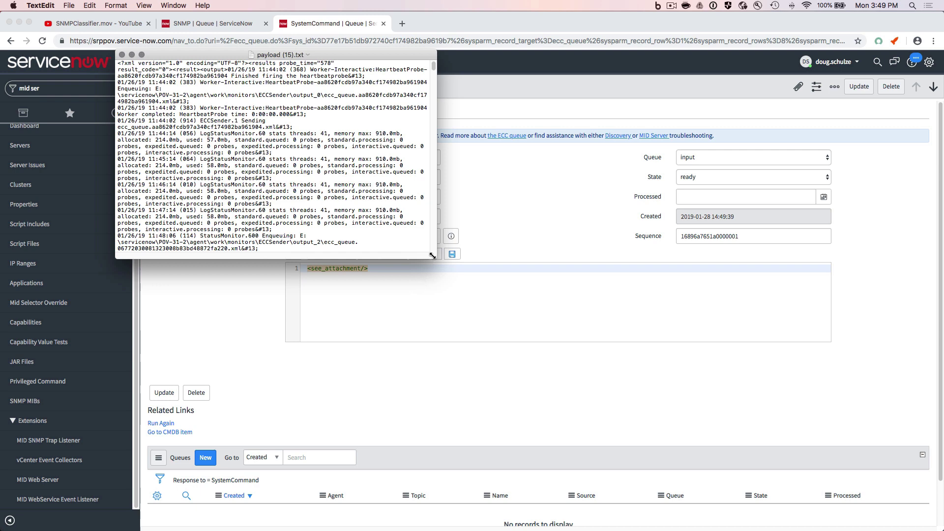
pyautogui.moveTo(433, 255); pyautogui.dragTo(573, 346)
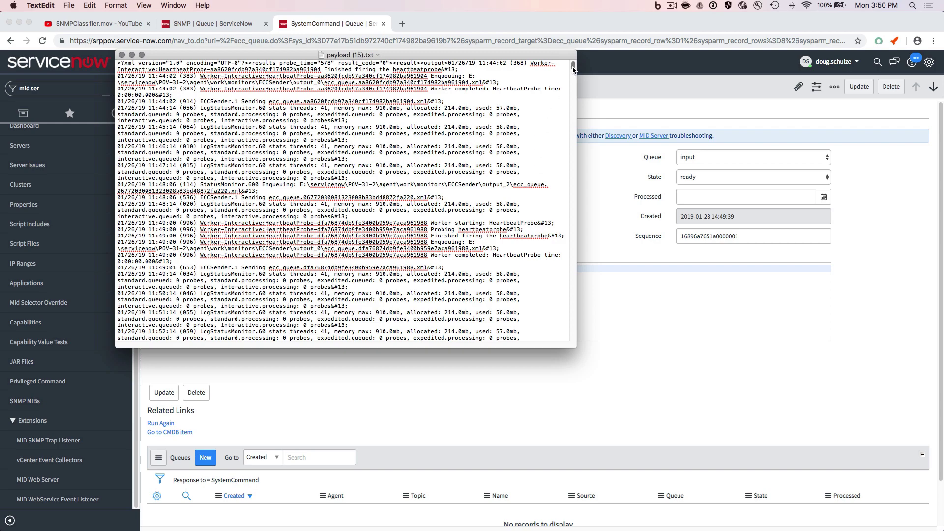
pyautogui.moveTo(573, 69); pyautogui.dragTo(566, 345)
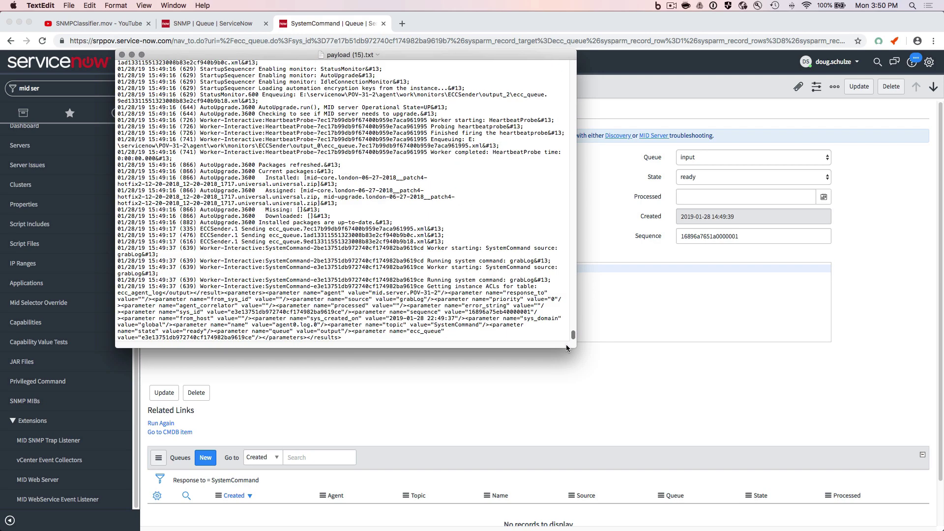
pyautogui.moveTo(653, 448); pyautogui.dragTo(697, 493)
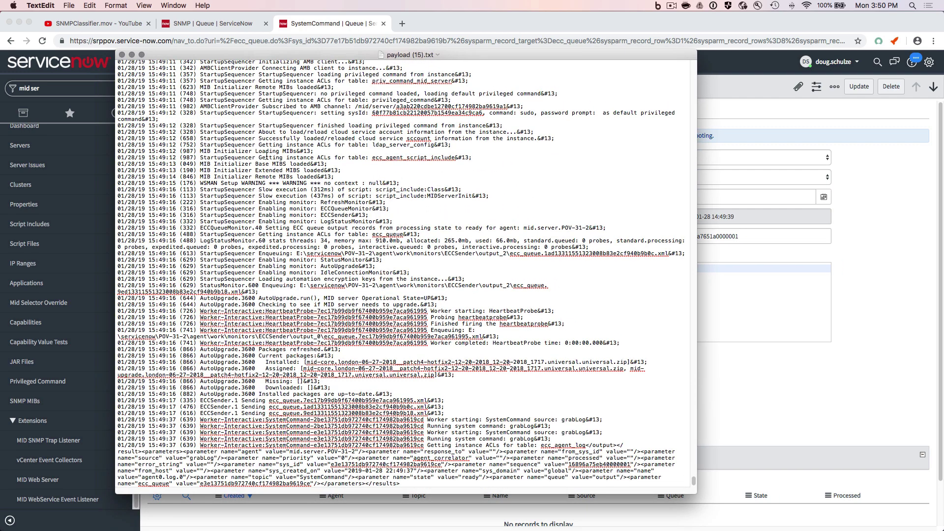
pyautogui.moveTo(211, 157); pyautogui.dragTo(447, 464)
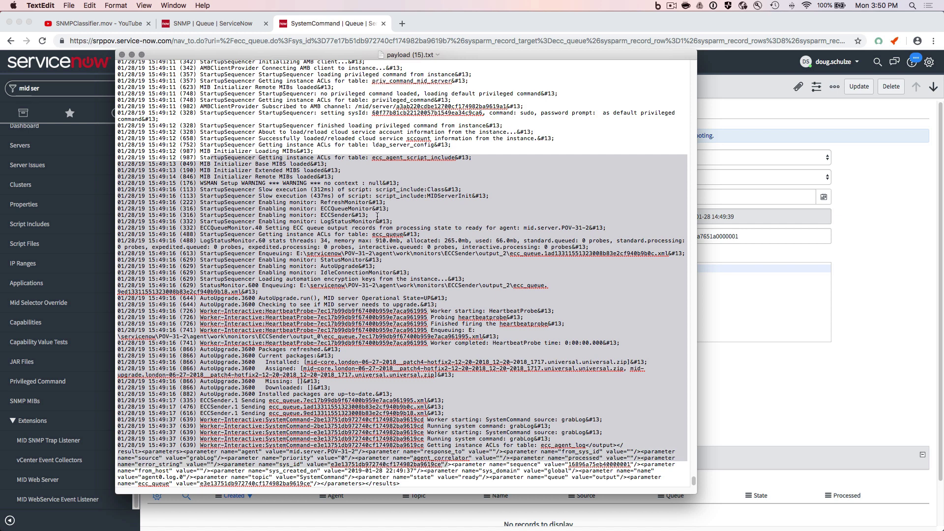
pyautogui.click(122, 55)
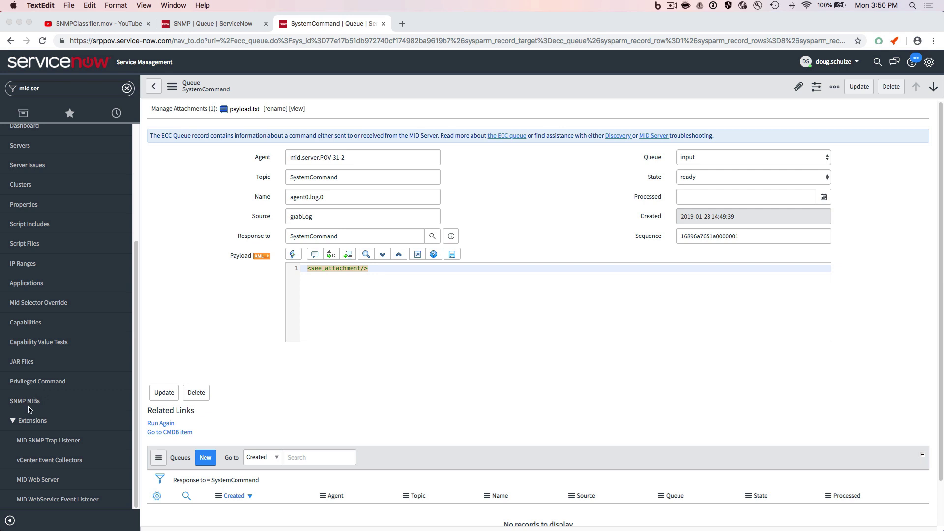
# - Find the SNMP CI classifications in the navigator and open the WAN Accelerator classification record
pyautogui.click(48, 89)
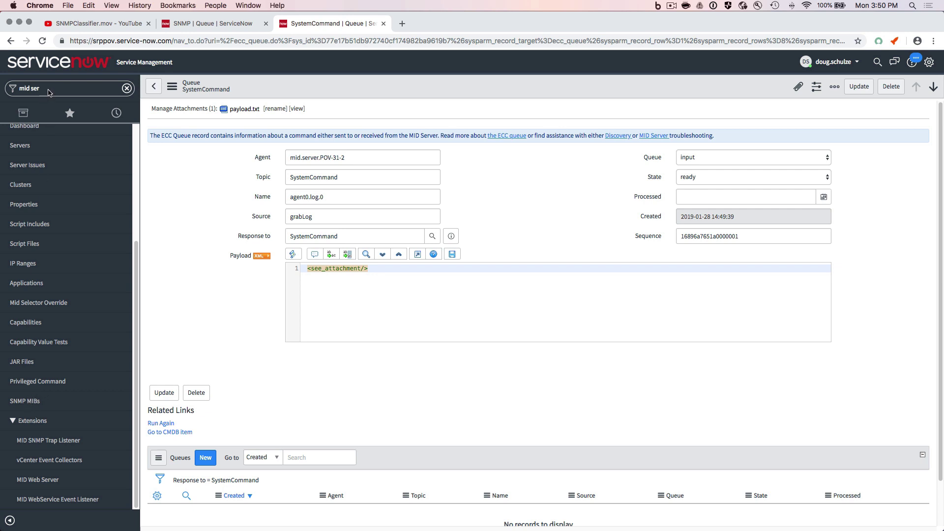
pyautogui.write('snmp')
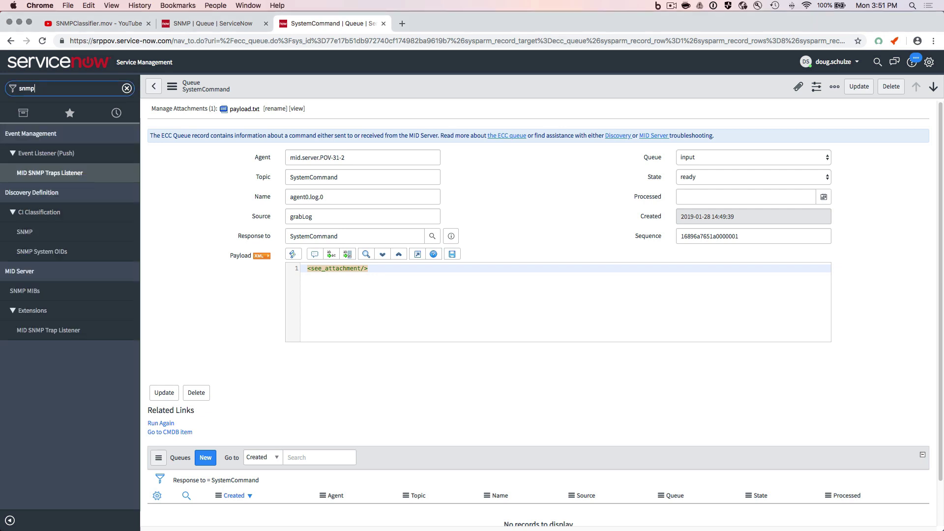
pyautogui.click(37, 259)
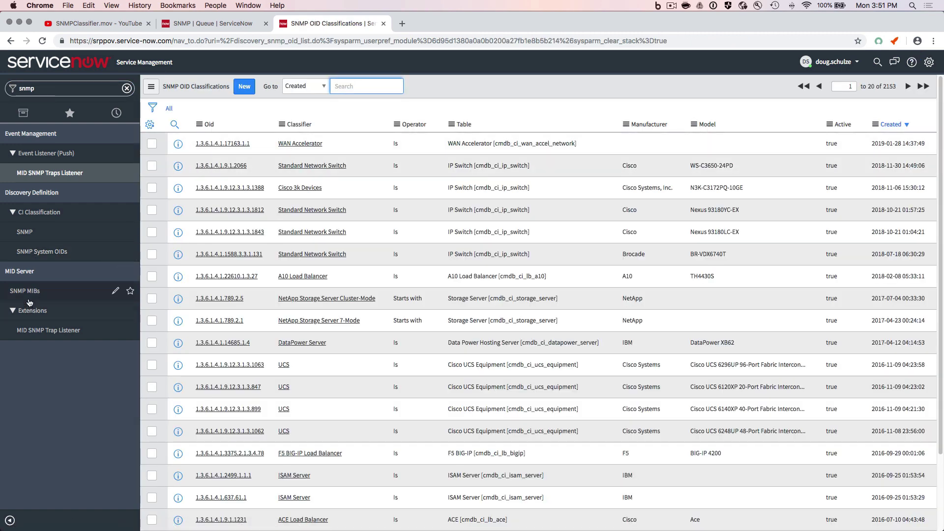
pyautogui.click(23, 235)
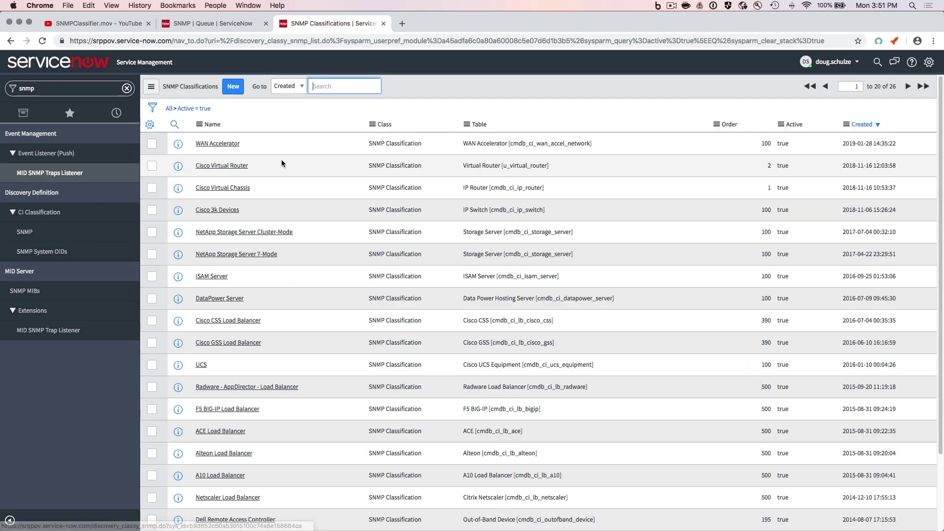
pyautogui.click(216, 143)
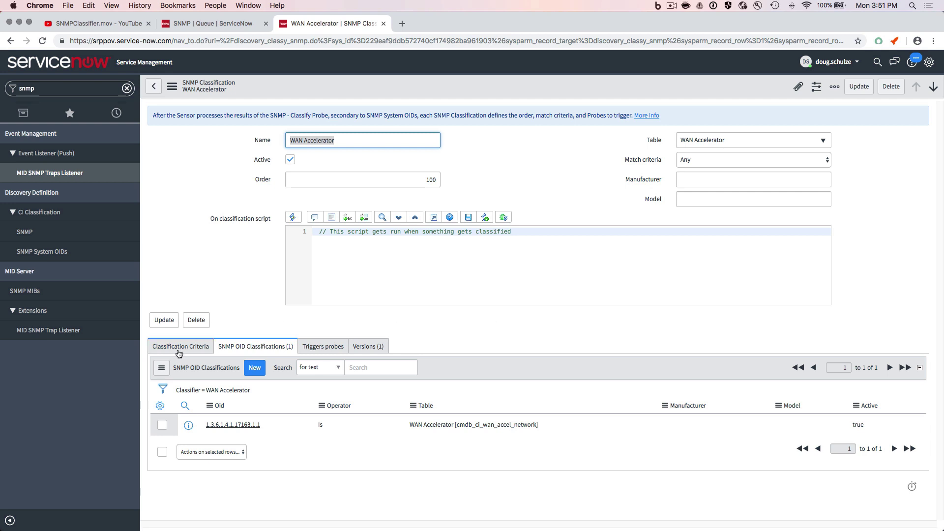
# - Check the triggers probes of the WAN Accelerator classification, opening their member editor and leaving it without saving
pyautogui.click(328, 346)
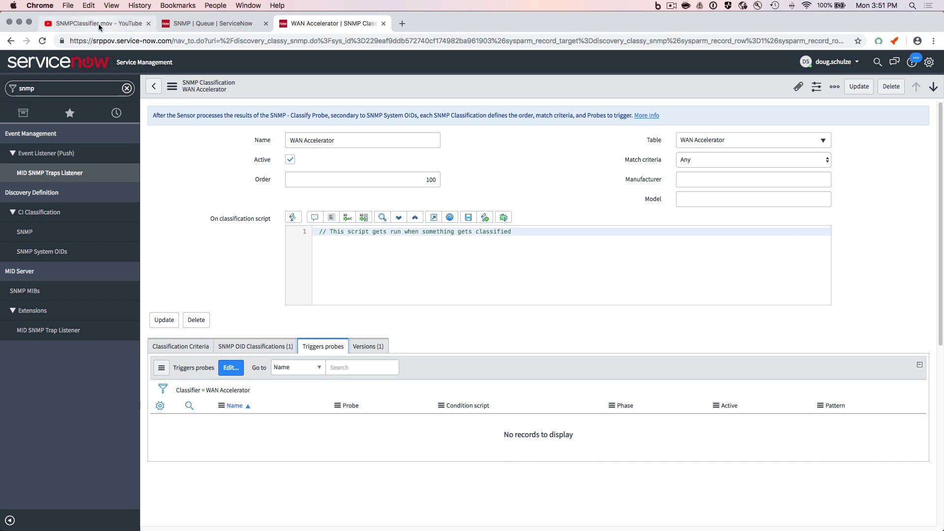
pyautogui.click(231, 369)
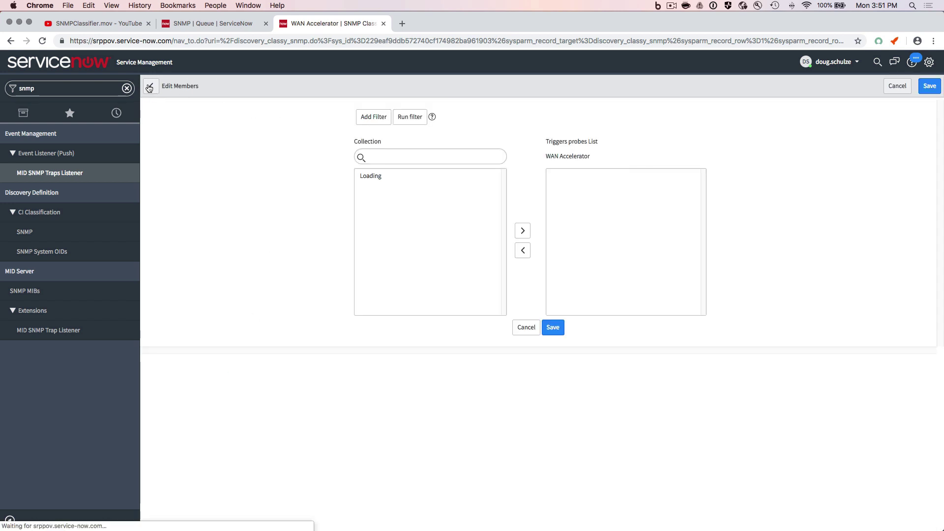
pyautogui.click(898, 87)
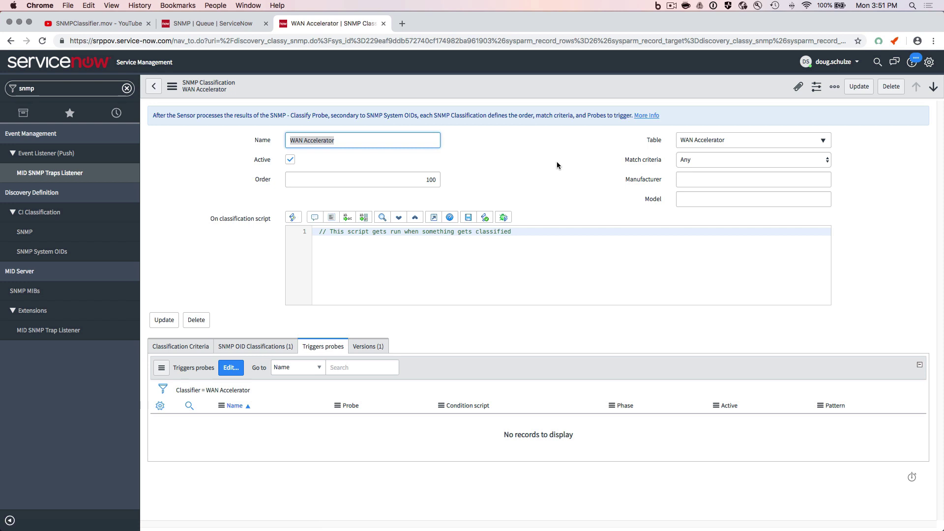
# - Find Discovery Patterns in the navigator, open the list and start a new pattern in Pattern Designer
pyautogui.click(59, 90)
pyautogui.write('disco')
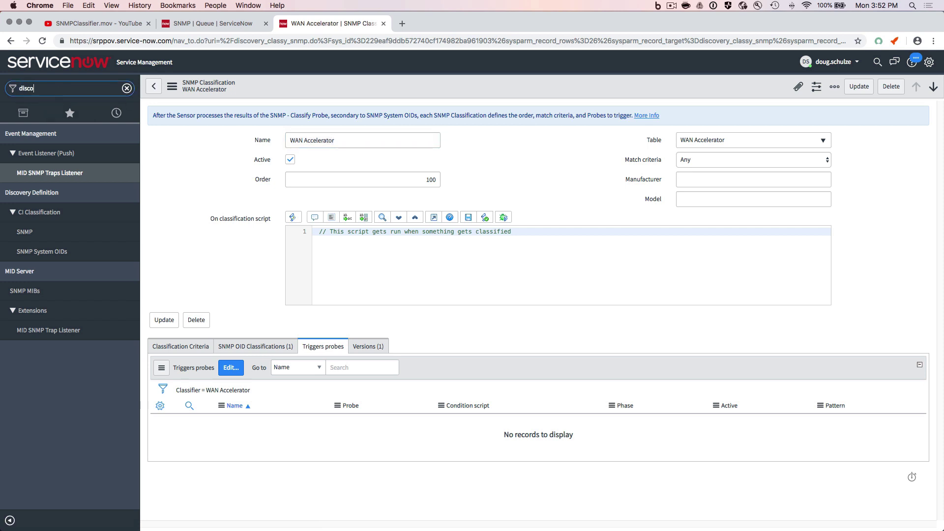
pyautogui.click(45, 152)
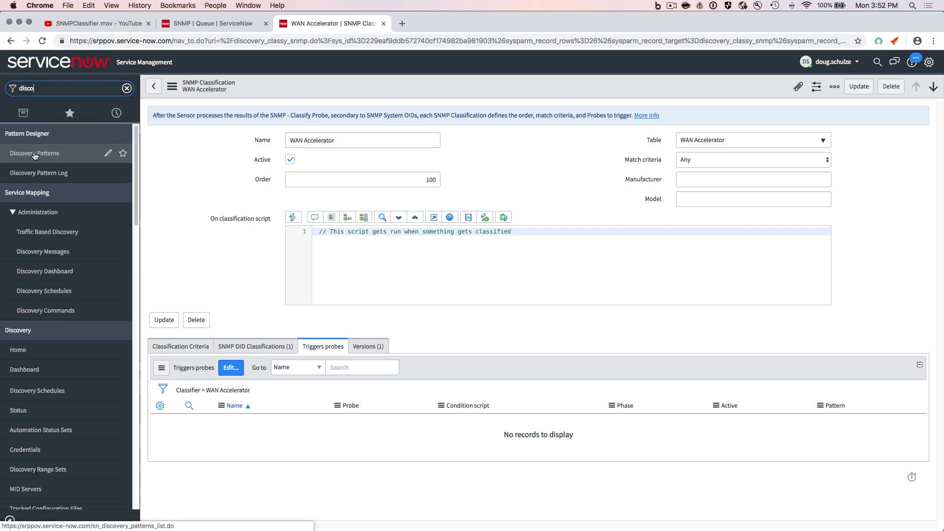
pyautogui.write('very')
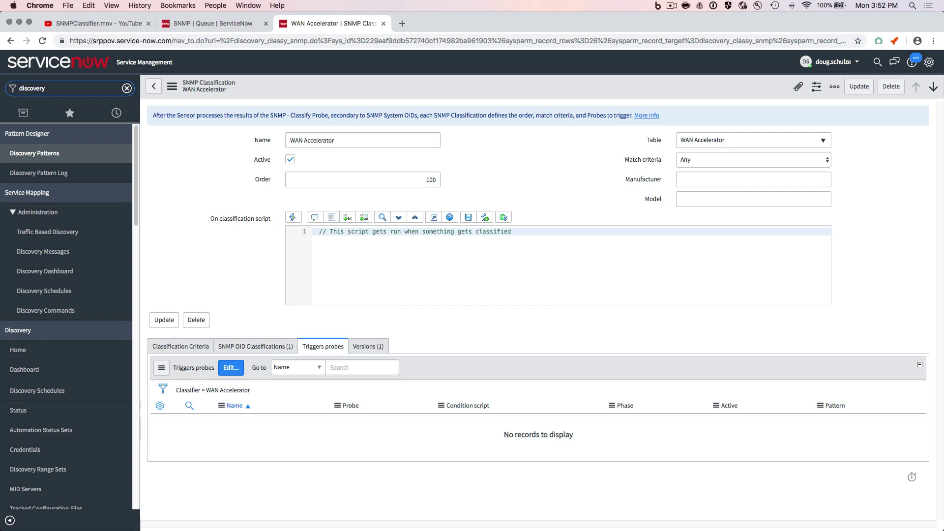
pyautogui.write(' pat')
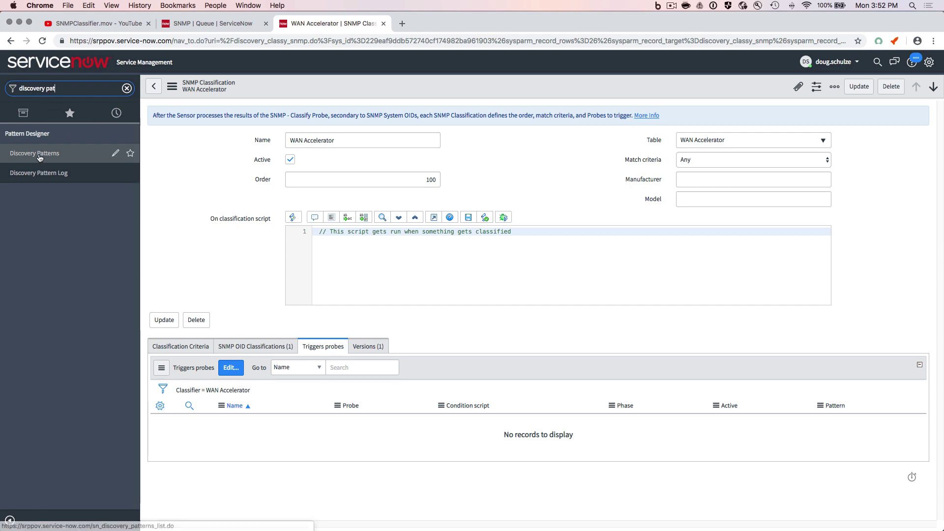
pyautogui.click(39, 157)
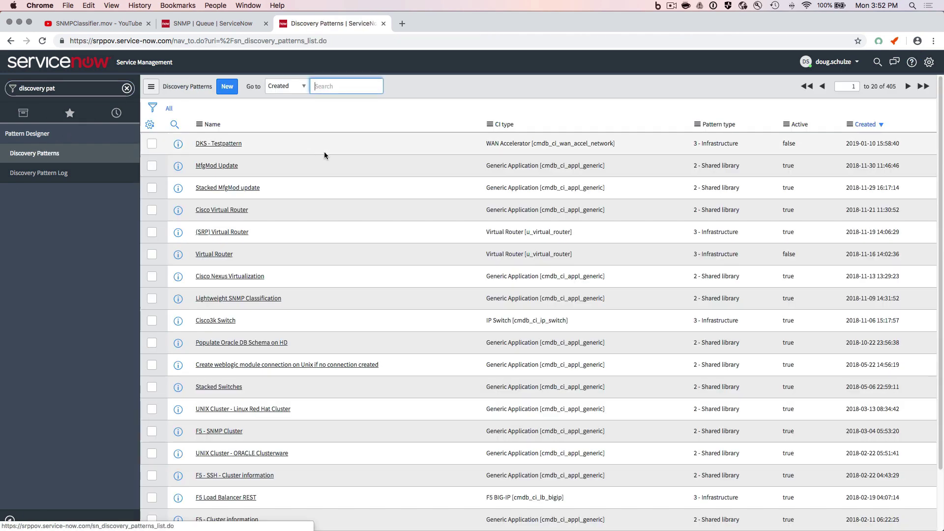
pyautogui.click(227, 87)
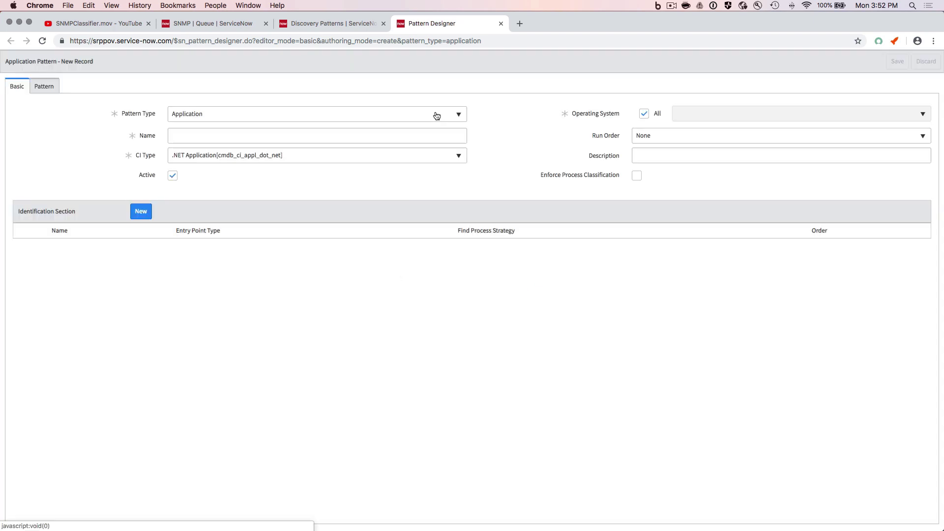
# - Set the new pattern's type to Infrastructure and its CI type to WAN Accelerator [cmdb_ci_wan_accel_network]
pyautogui.click(230, 117)
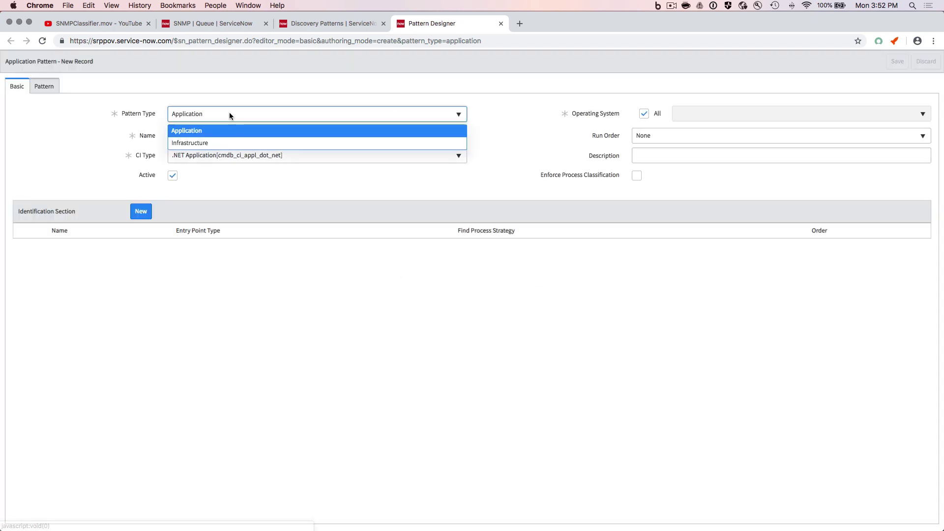
pyautogui.click(190, 143)
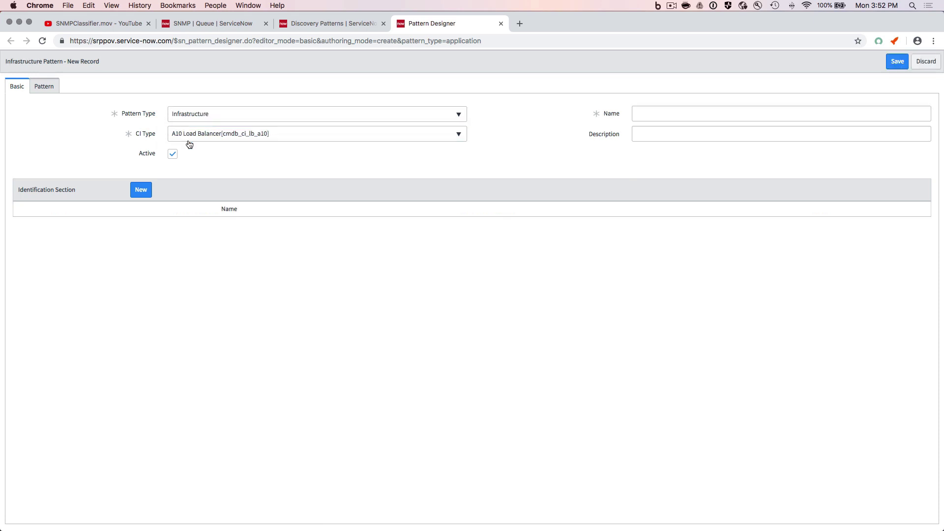
pyautogui.click(226, 134)
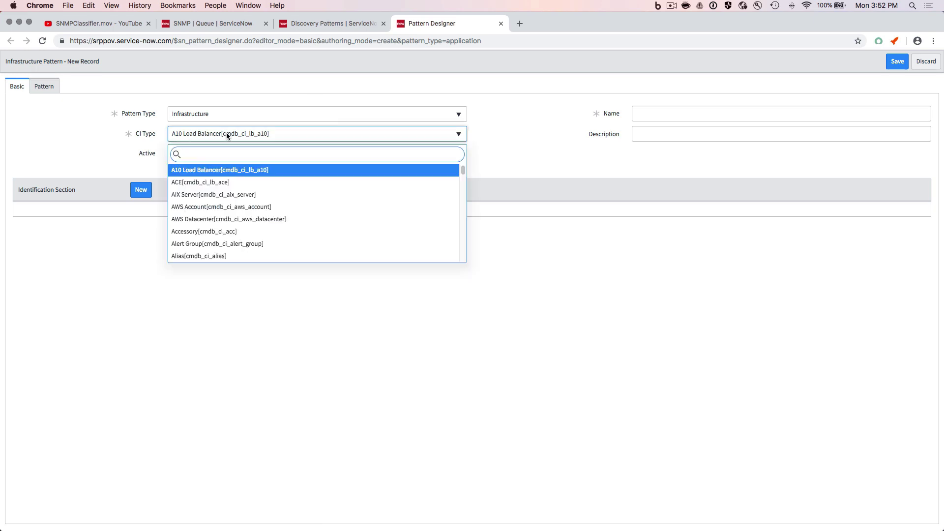
pyautogui.write('wan')
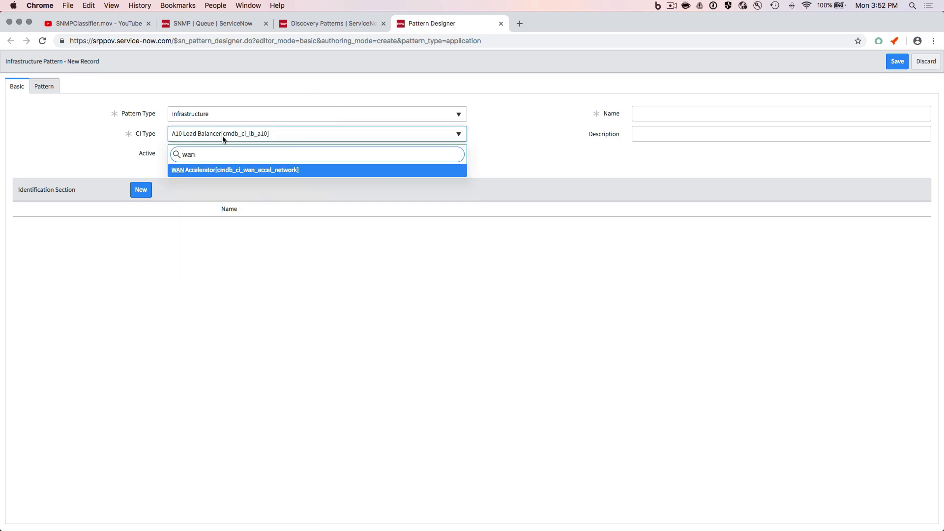
pyautogui.click(212, 172)
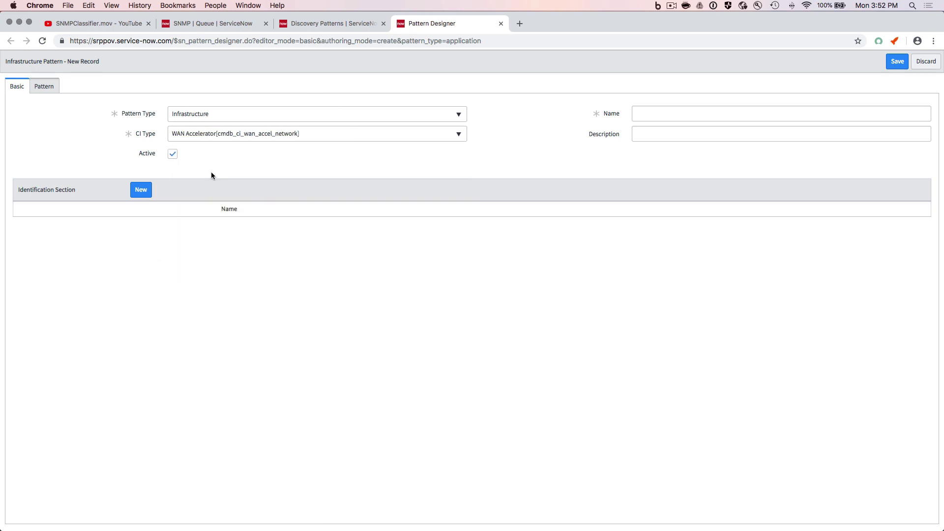
# - Name the pattern WAN Accelerator and enter the description "Discovery Riverbed Wan Accelerators"
pyautogui.click(721, 115)
pyautogui.write('WAN Ac')
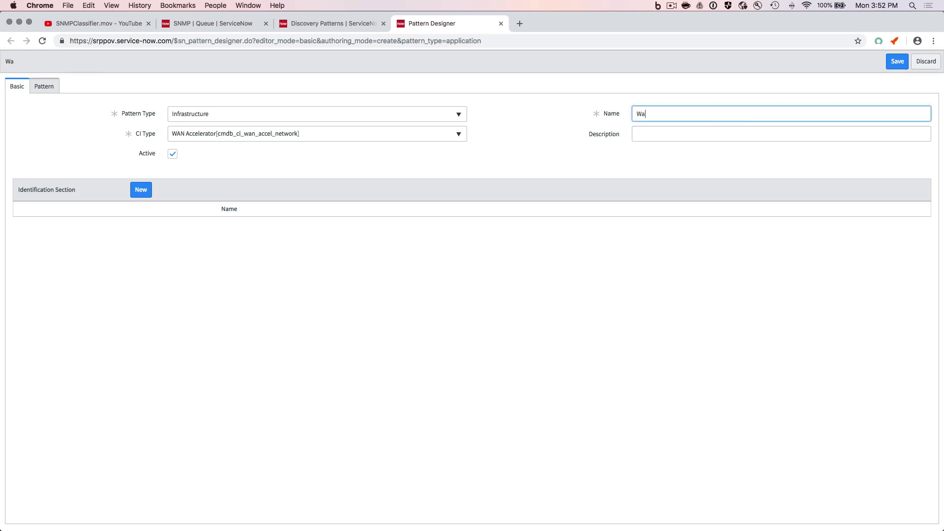
pyautogui.write('celerator')
pyautogui.click(644, 134)
pyautogui.write('Discovery Ri')
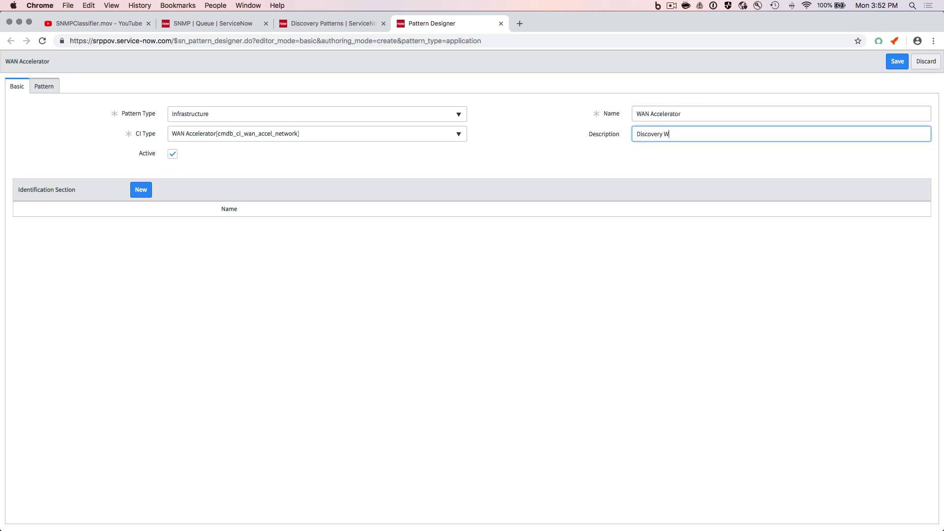
pyautogui.press('BackSpace')
pyautogui.press('BackSpace')
pyautogui.write('Riverbed Wan Accelerators')
pyautogui.click(553, 140)
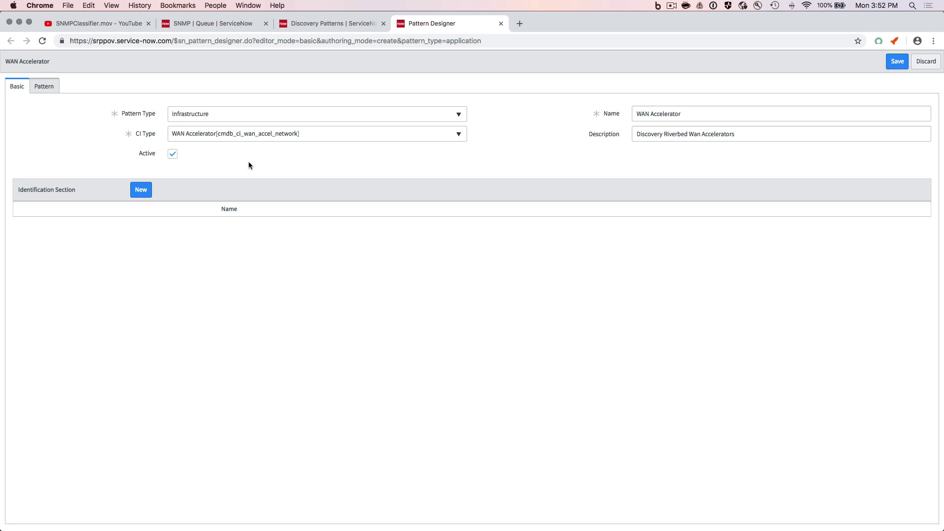
# - Add an identification section named discovery to the WAN Accelerator pattern and save the pattern
pyautogui.click(146, 192)
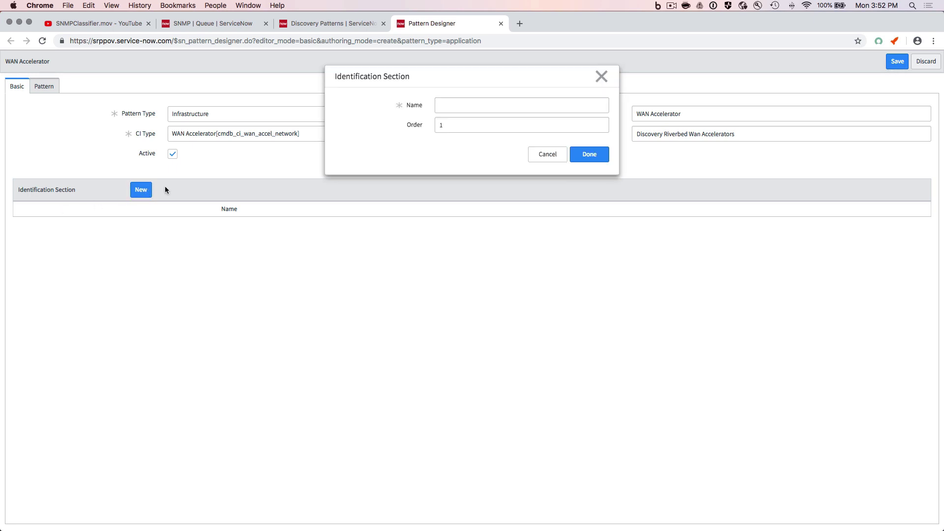
pyautogui.click(461, 111)
pyautogui.write('discovery')
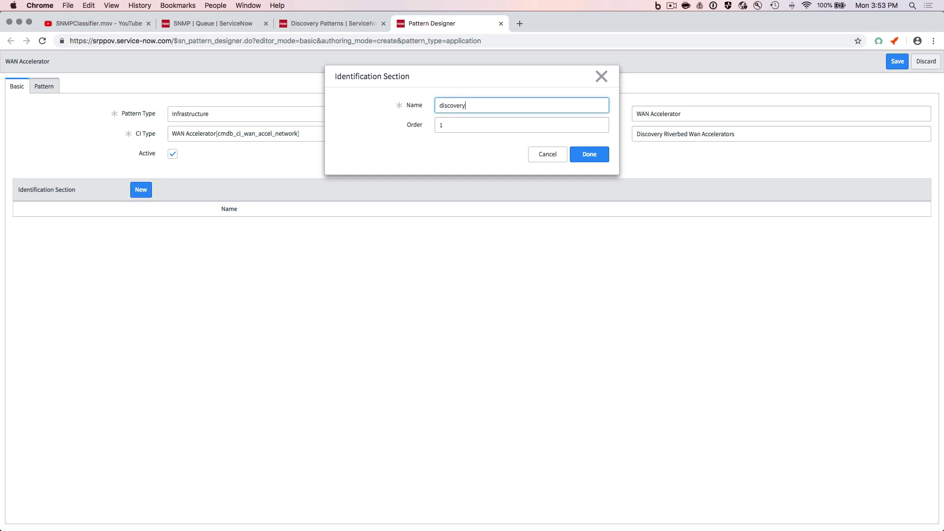
pyautogui.click(586, 156)
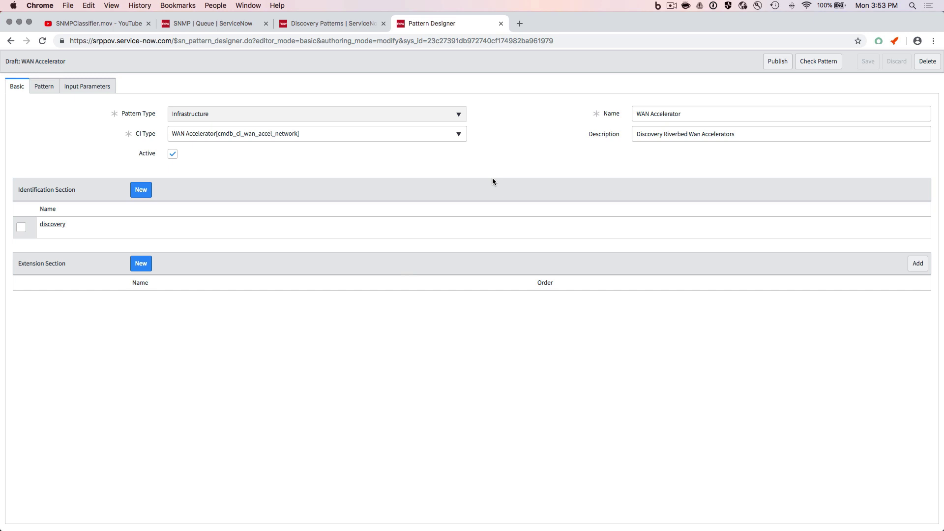
# - Open the discovery section for editing and add Network Adapter to the CI types related to the pattern
pyautogui.click(53, 225)
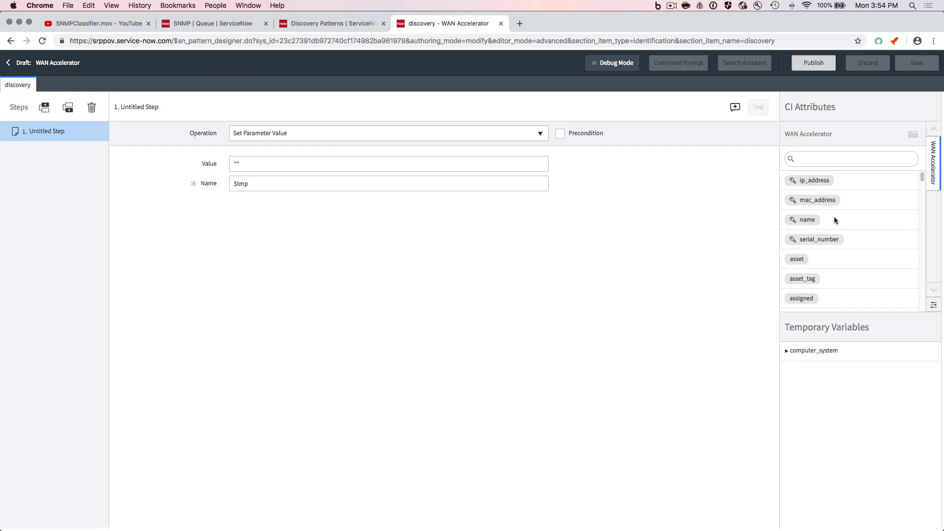
pyautogui.click(934, 306)
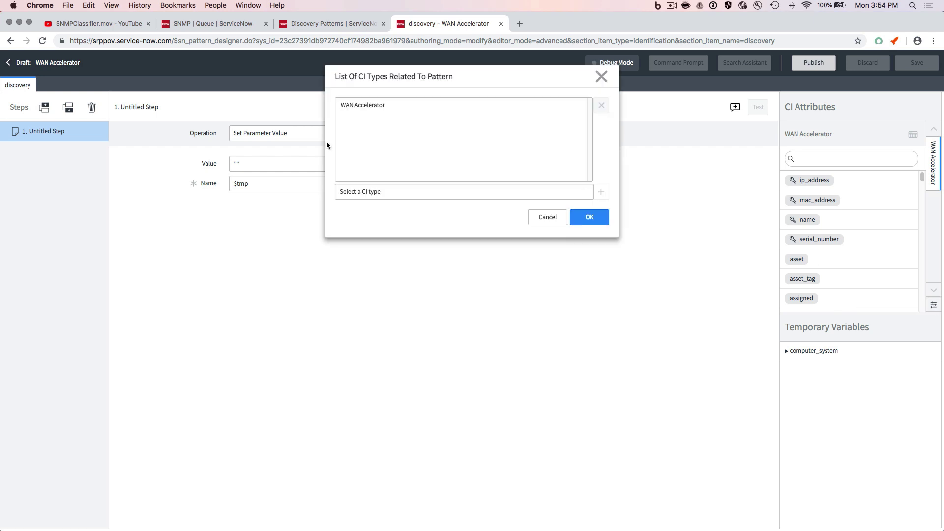
pyautogui.click(390, 191)
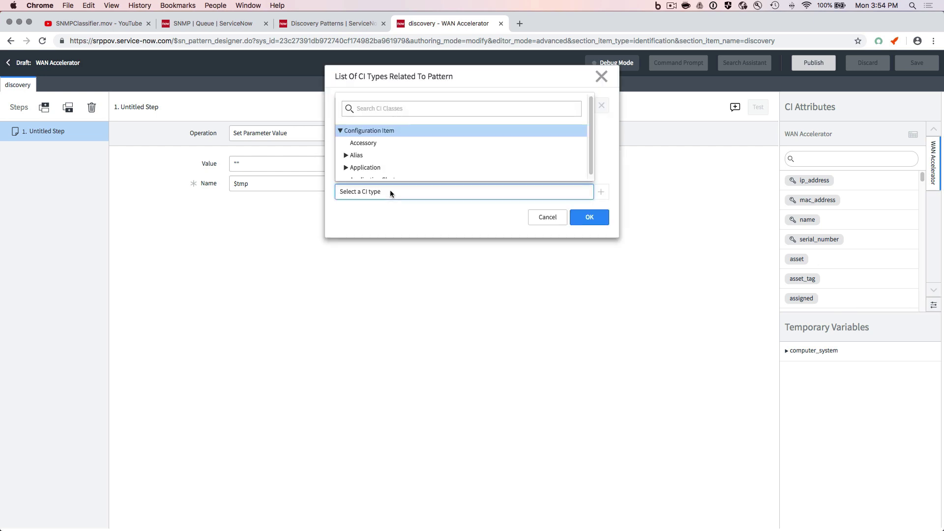
pyautogui.click(368, 107)
pyautogui.write('network')
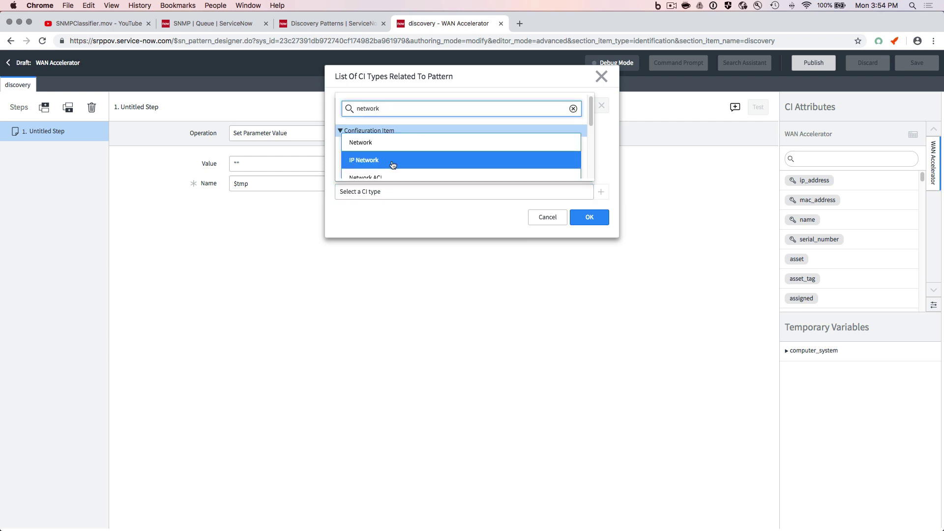
pyautogui.write(' a')
pyautogui.click(374, 160)
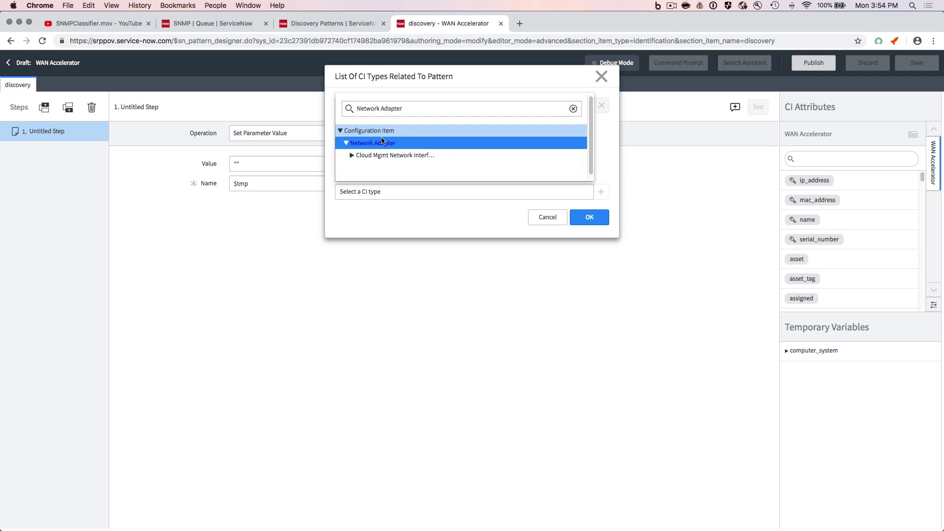
pyautogui.click(384, 143)
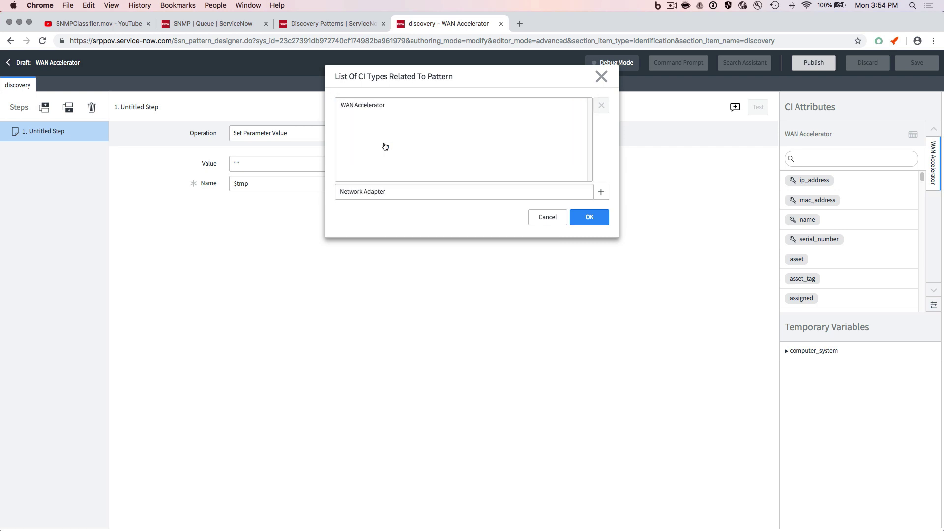
pyautogui.click(601, 193)
# - Add IP Address to the CI types related to the WAN Accelerator pattern and confirm the list
pyautogui.click(537, 194)
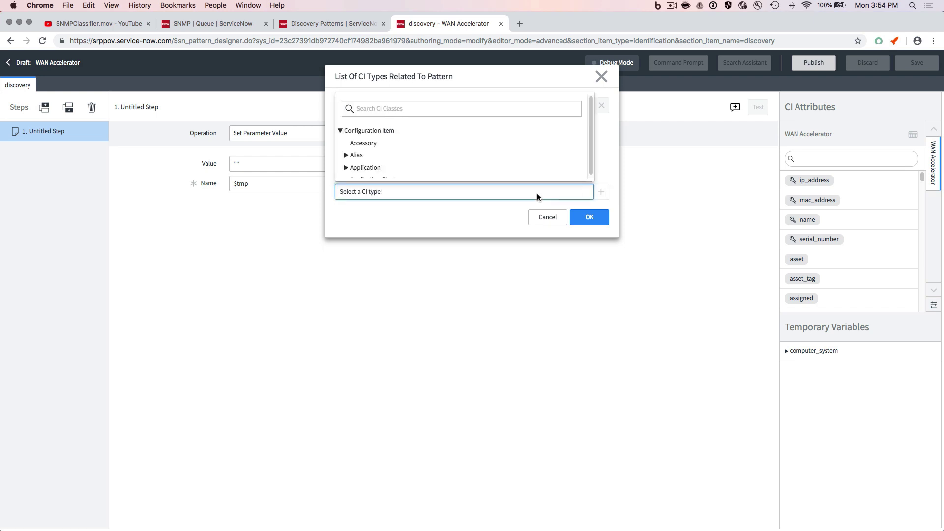
pyautogui.click(398, 103)
pyautogui.write('ip ad')
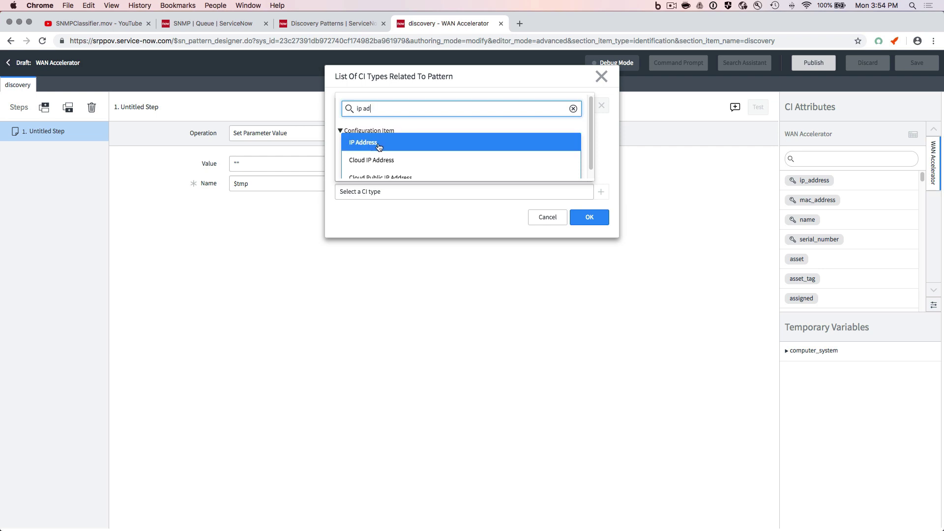
pyautogui.click(383, 143)
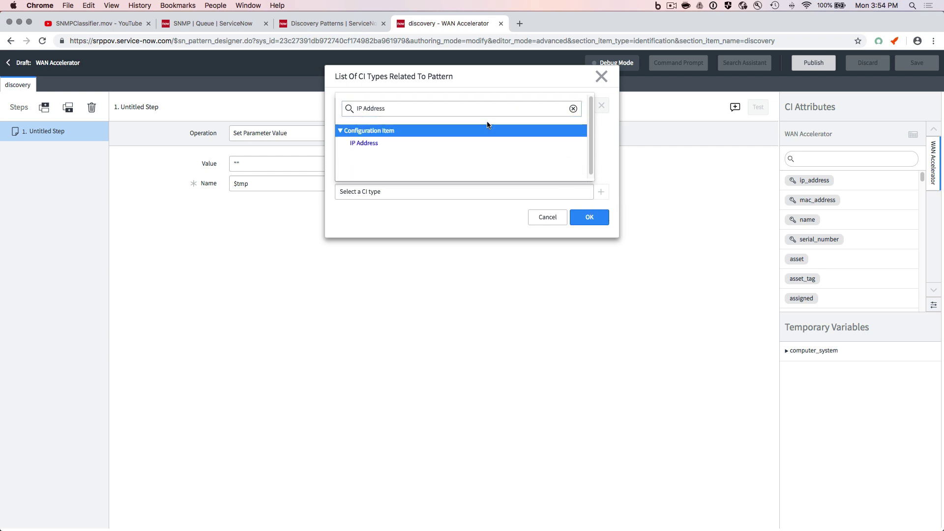
pyautogui.click(380, 143)
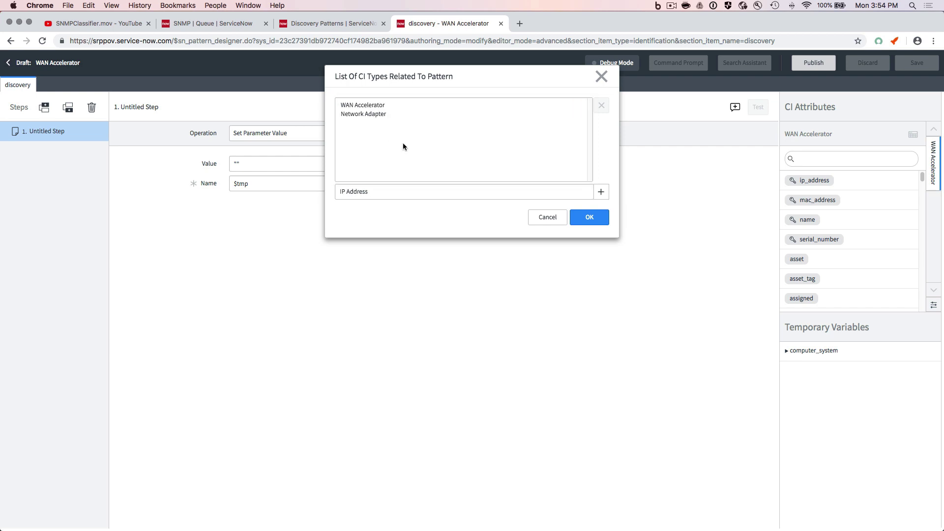
pyautogui.click(598, 193)
pyautogui.click(589, 217)
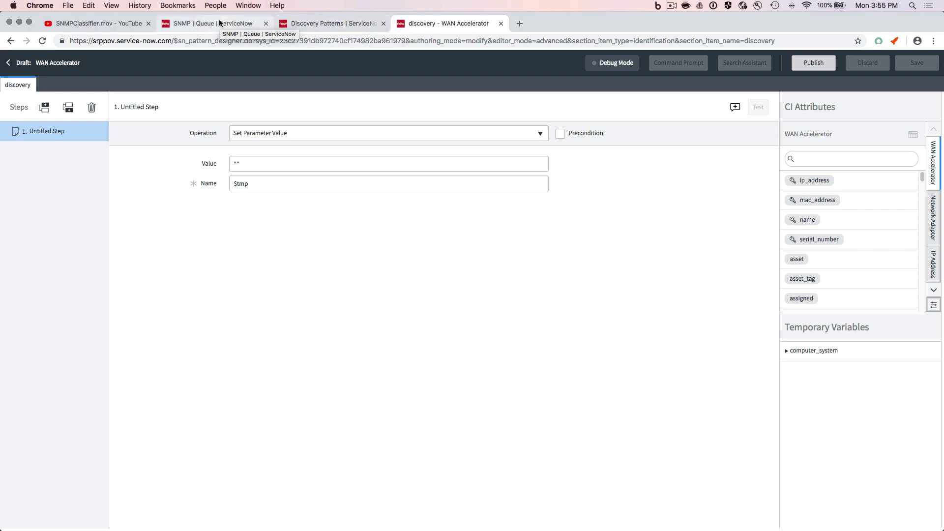
# - Open the sa_ci_to_pattern list from the Discovery Patterns page's navigator
pyautogui.click(324, 24)
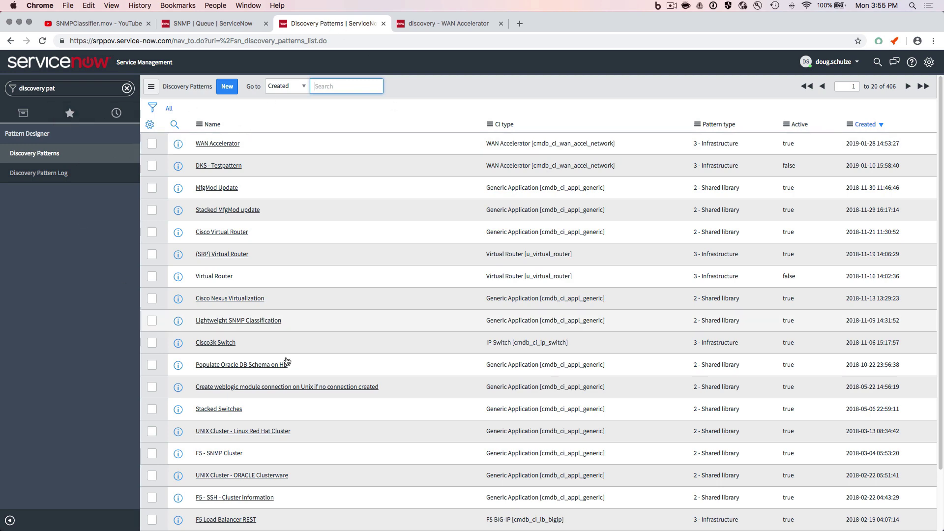
pyautogui.click(448, 24)
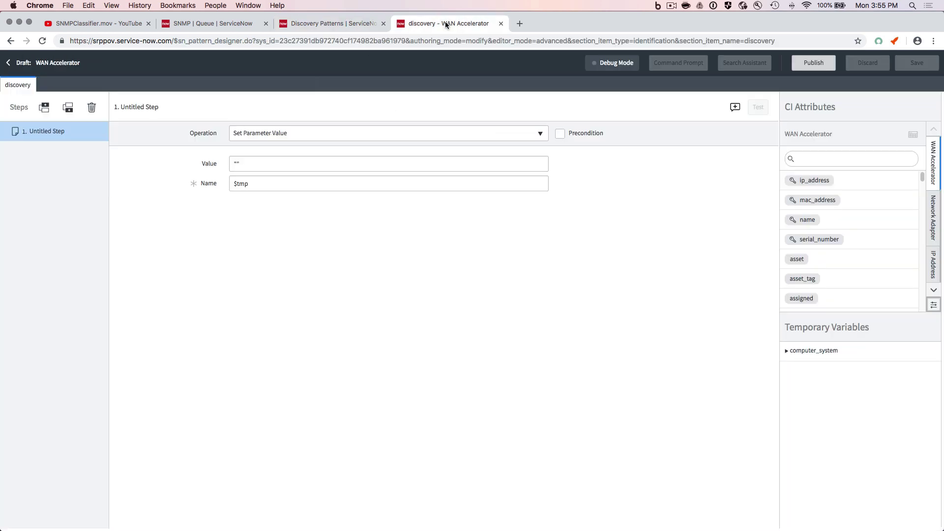
pyautogui.click(340, 23)
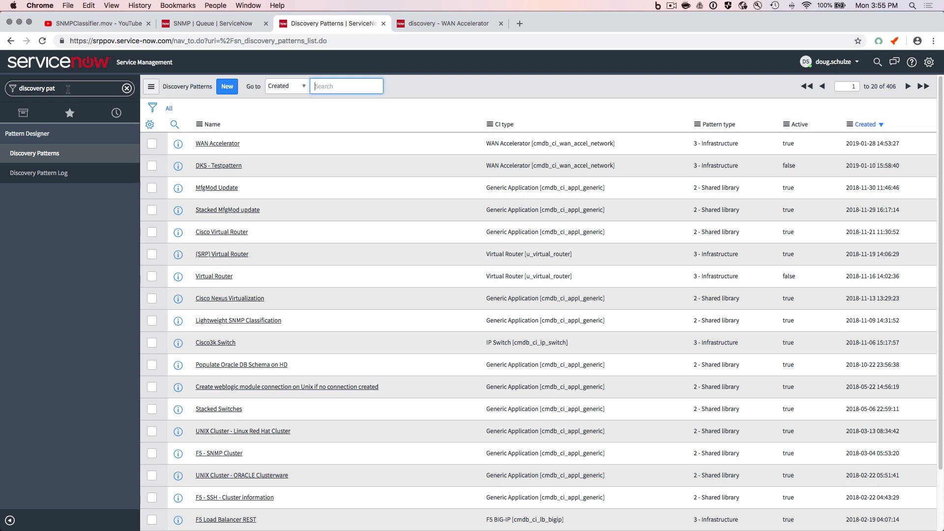
pyautogui.click(68, 88)
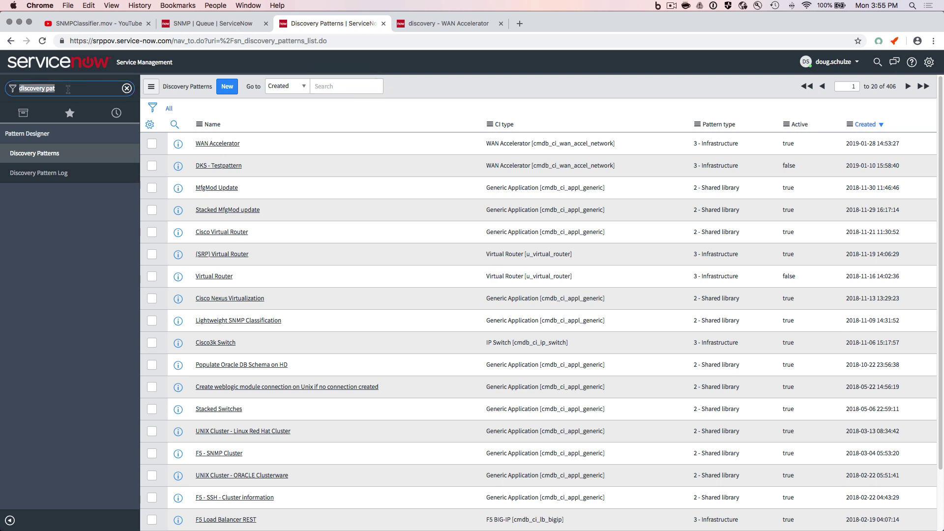
pyautogui.press('BackSpace')
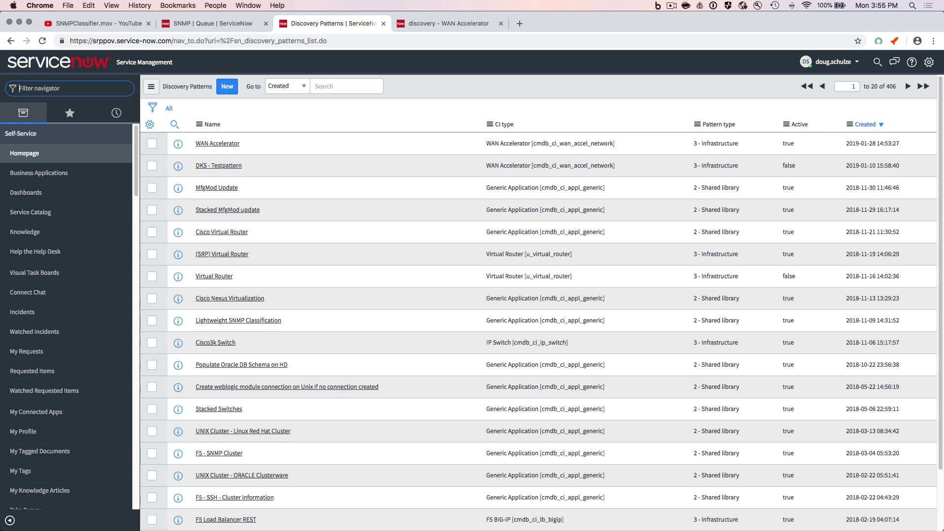
pyautogui.write('sa_c')
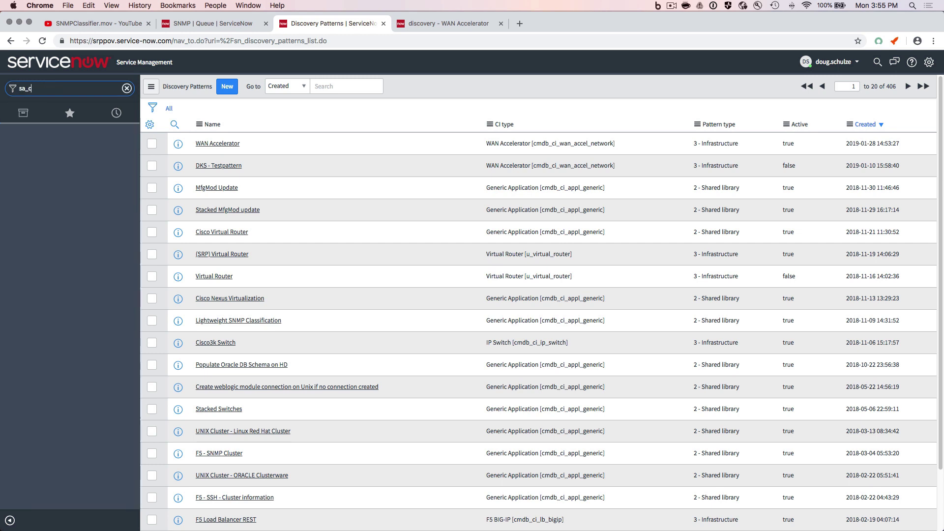
pyautogui.write('i_to_pattern.list')
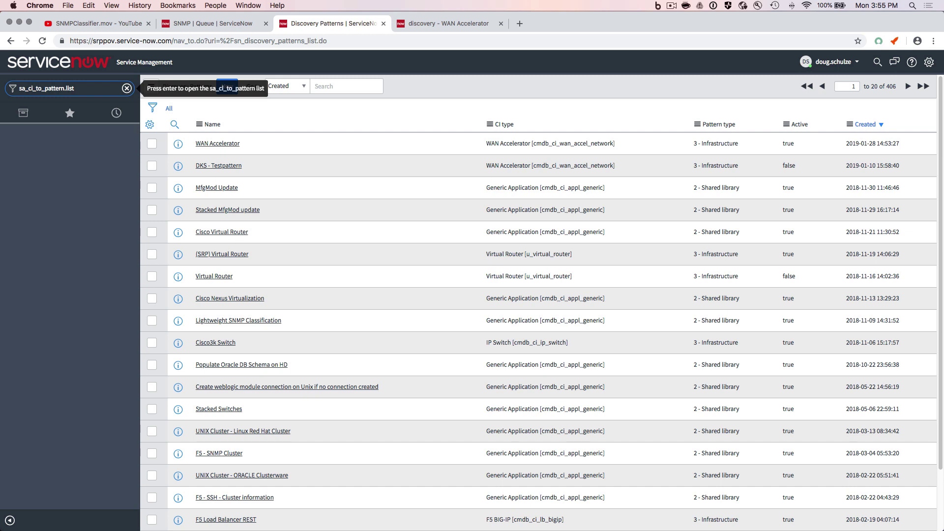
pyautogui.press('Return')
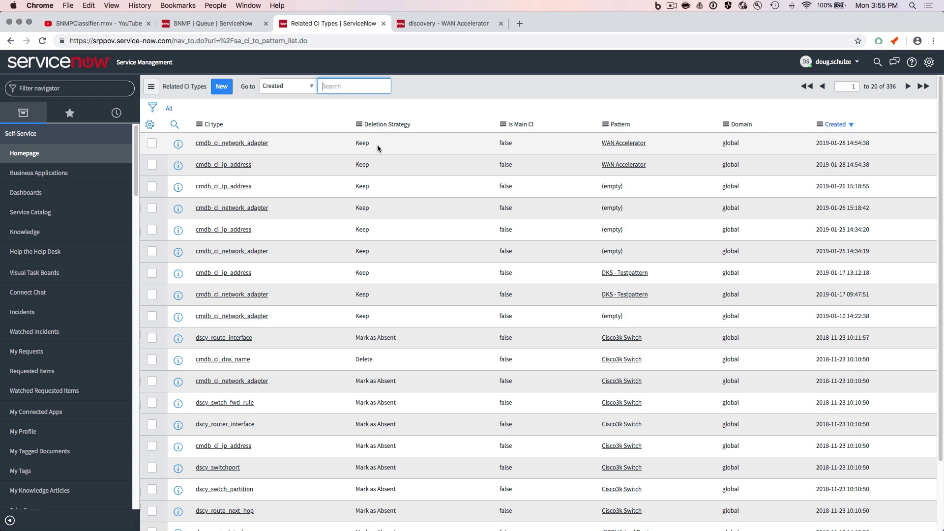
# - Examine the deletion strategies of existing patterns on the second and last pages of related CI types, and return to the first page
pyautogui.scroll(-3, 364, 410)
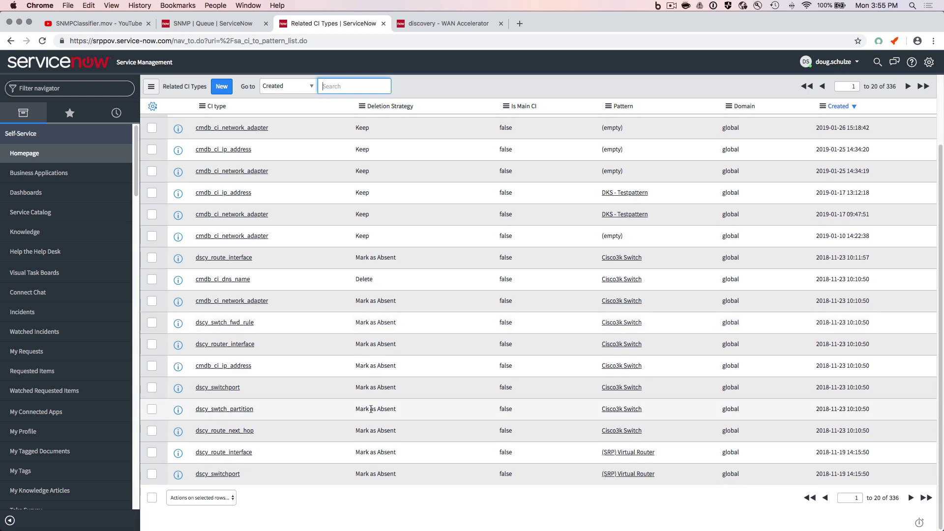
pyautogui.click(912, 498)
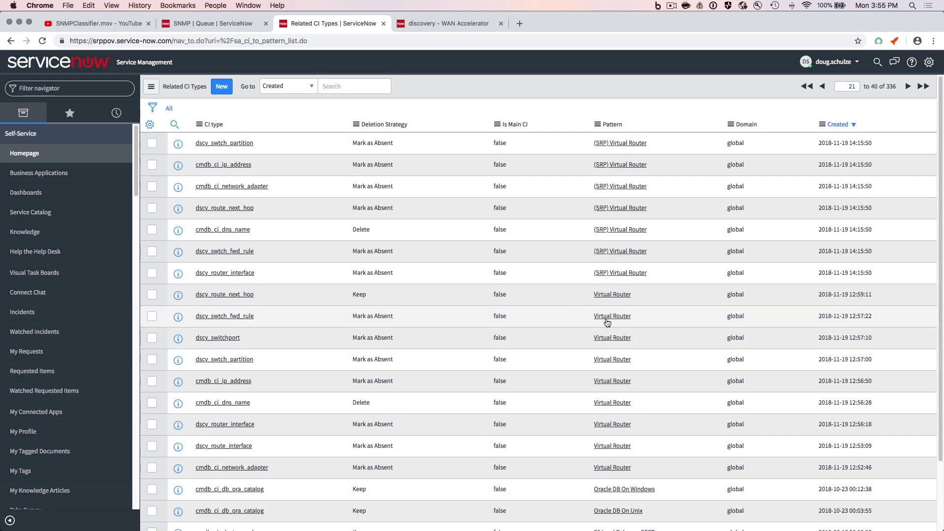
pyautogui.scroll(-3, 615, 305)
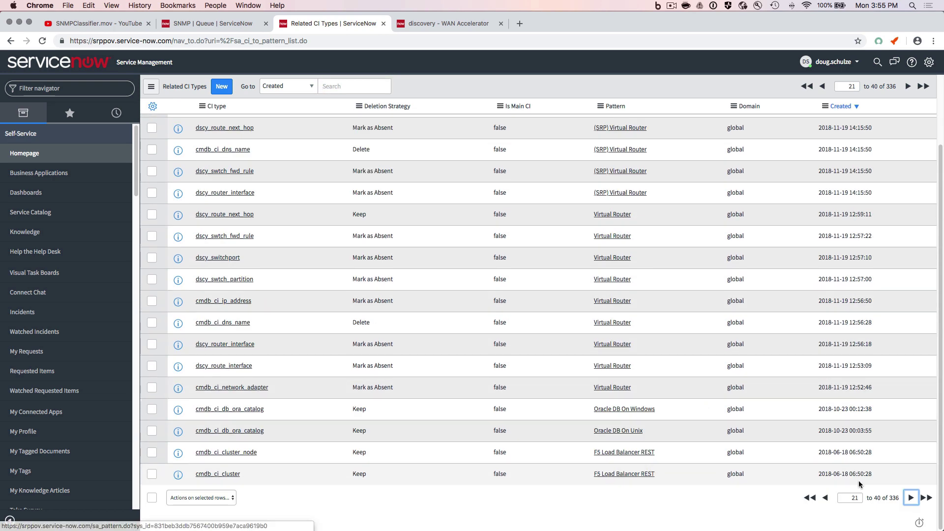
pyautogui.click(926, 498)
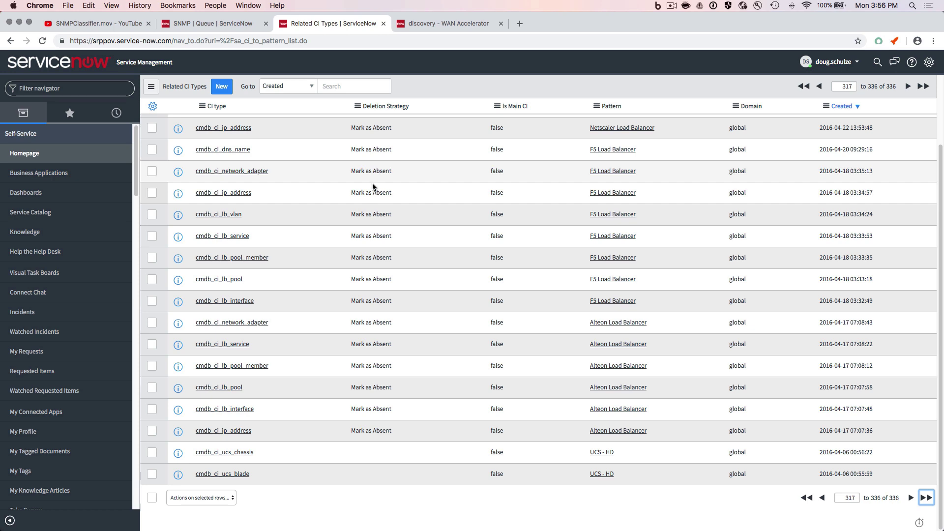
pyautogui.scroll(3, 371, 199)
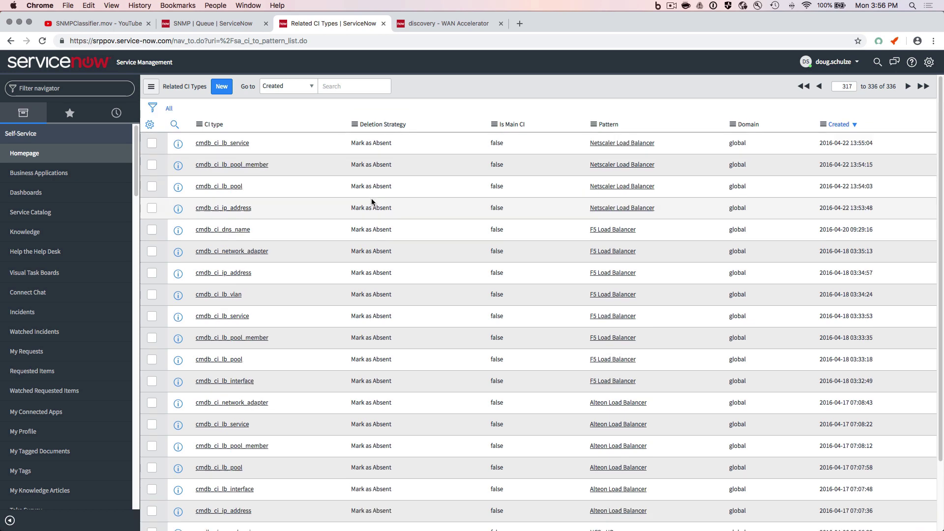
pyautogui.click(804, 86)
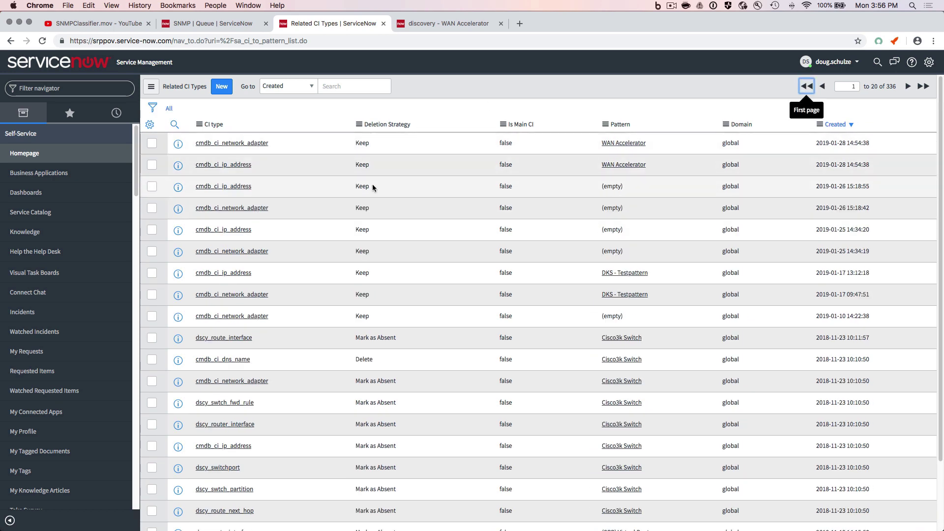
# - Set the deletion strategy of the WAN Accelerator pattern's cmdb_ci_network_adapter record to Mark as Absent
pyautogui.click(378, 145)
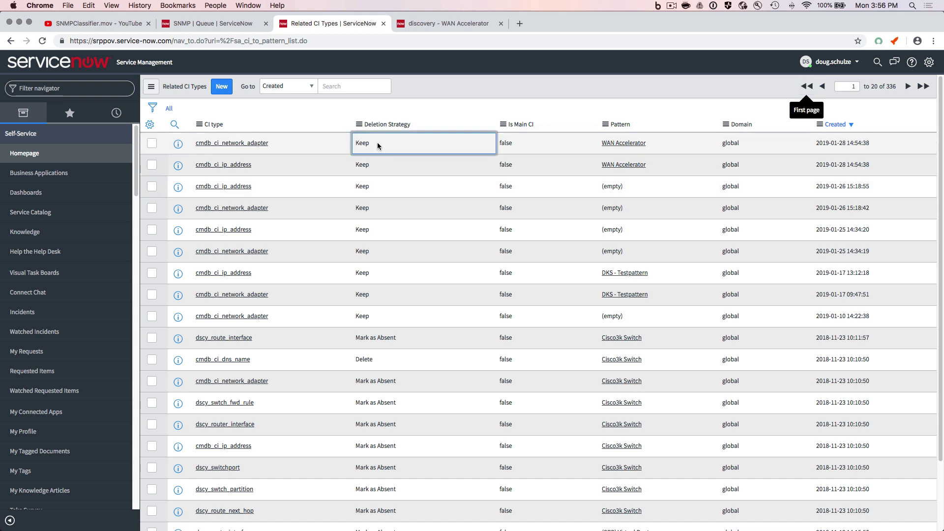
pyautogui.click(377, 144)
pyautogui.click(377, 142)
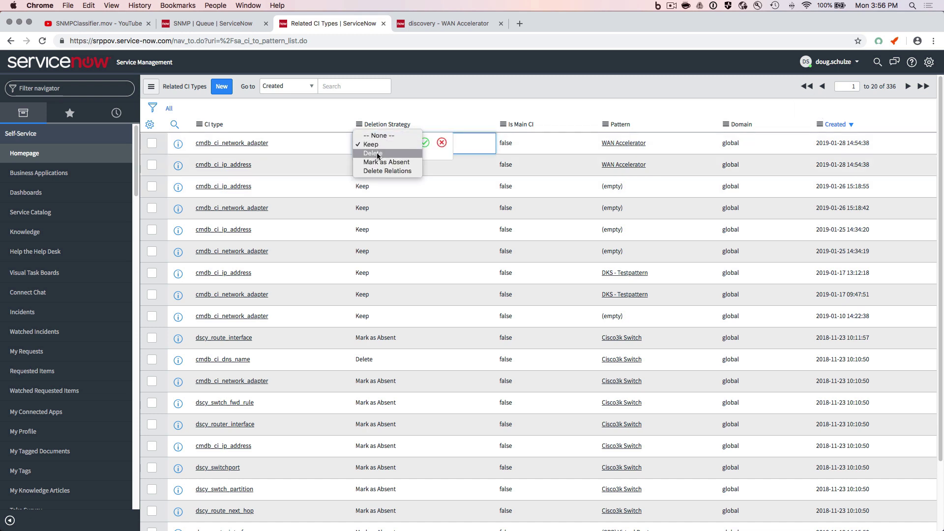
pyautogui.click(378, 162)
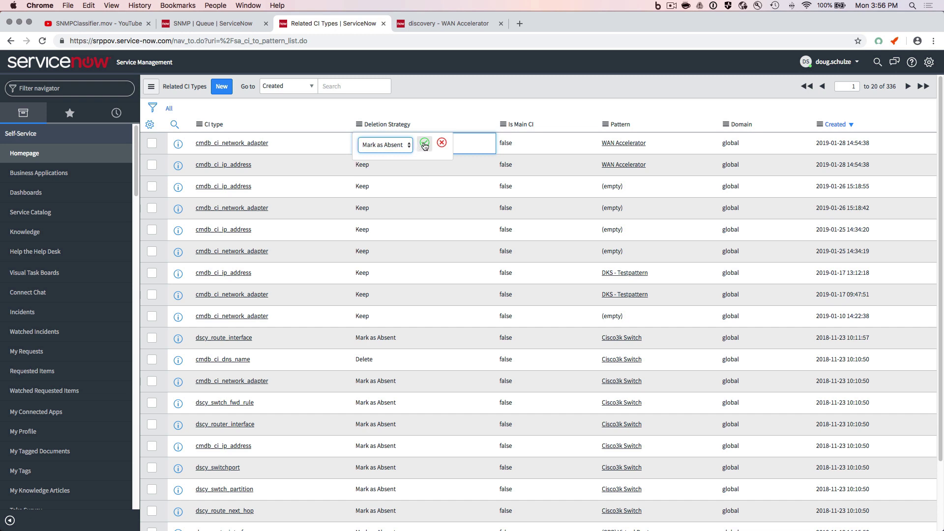
pyautogui.click(425, 143)
# - Set the deletion strategy of the WAN Accelerator pattern's cmdb_ci_ip_address record to Mark as Absent
pyautogui.click(392, 169)
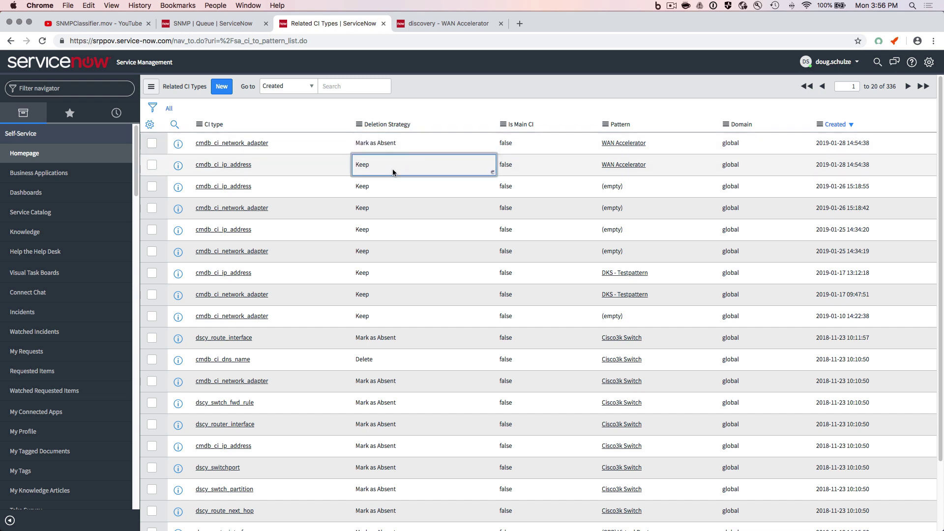
pyautogui.click(393, 167)
pyautogui.click(393, 174)
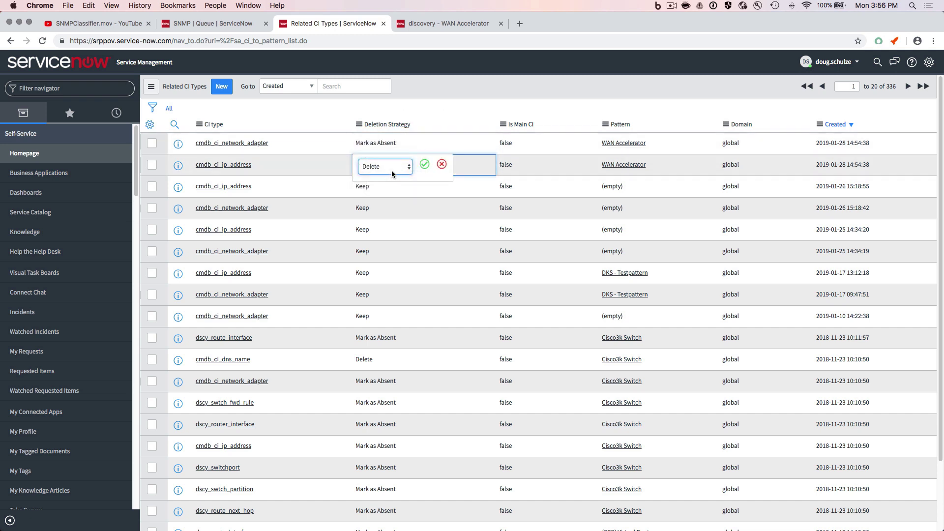
pyautogui.click(393, 172)
pyautogui.click(390, 176)
pyautogui.click(425, 165)
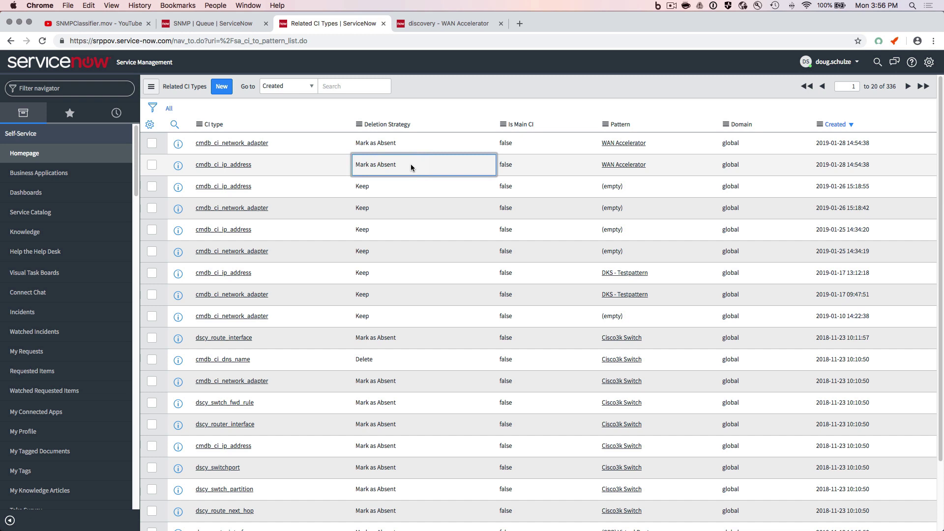
# - Review the deletion strategy choices for the WAN Accelerator pattern's cmdb_ci_ip_address record and keep Mark as Absent
pyautogui.doubleClick(411, 168)
pyautogui.click(411, 167)
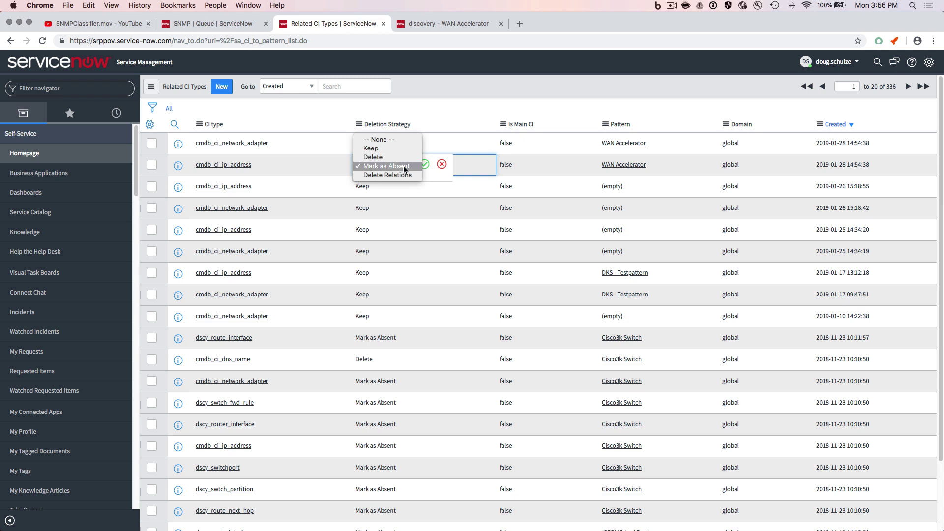
pyautogui.click(403, 167)
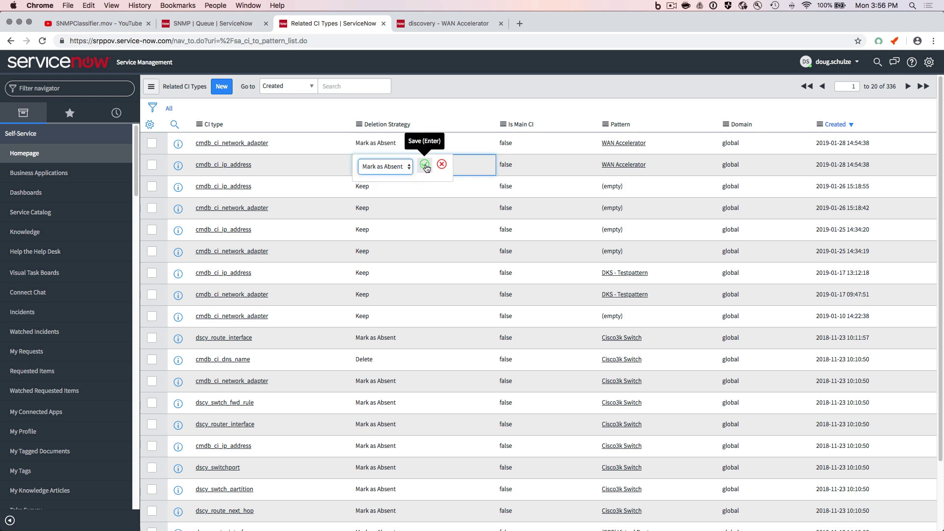
pyautogui.click(426, 166)
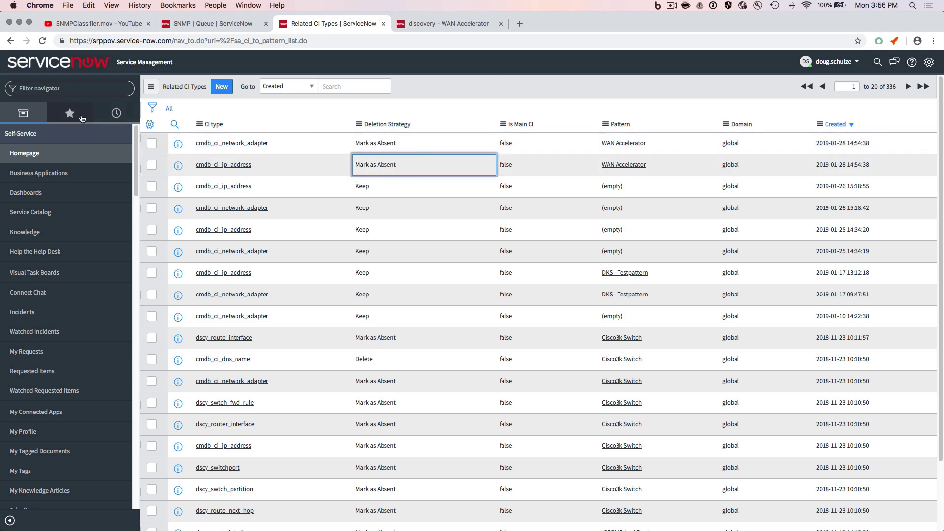
pyautogui.click(436, 25)
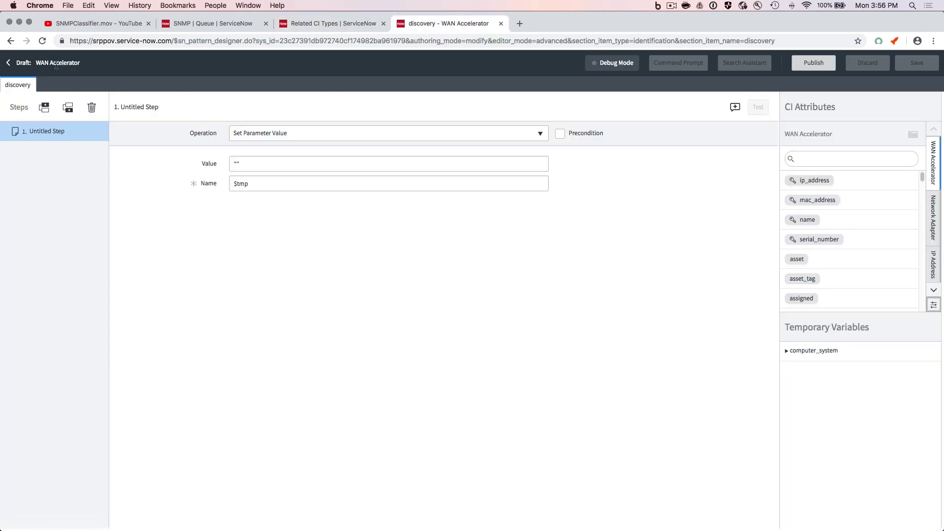
pyautogui.click(323, 23)
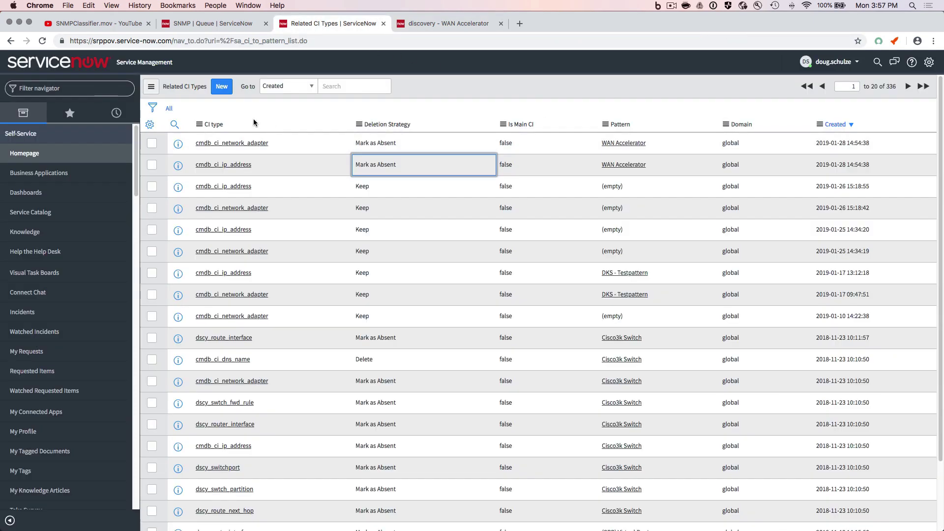
pyautogui.click(221, 87)
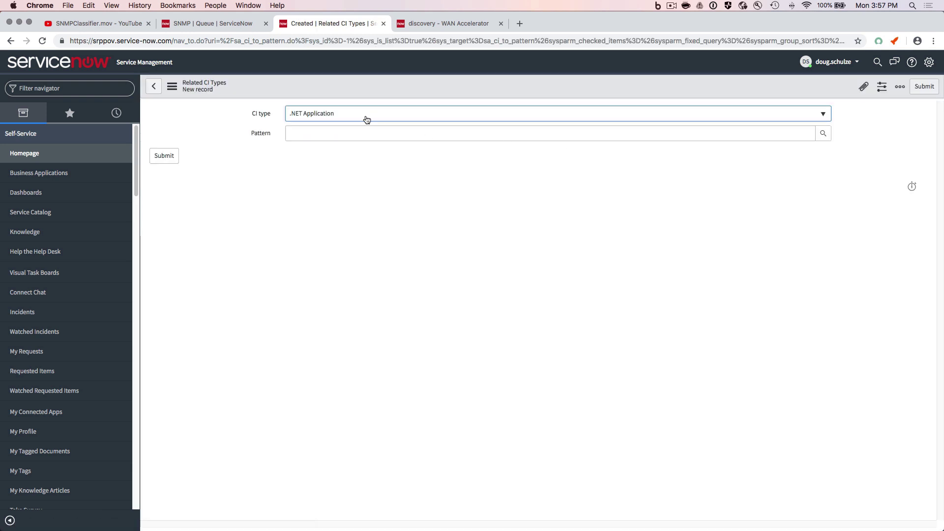
pyautogui.click(366, 114)
pyautogui.scroll(-4, 366, 197)
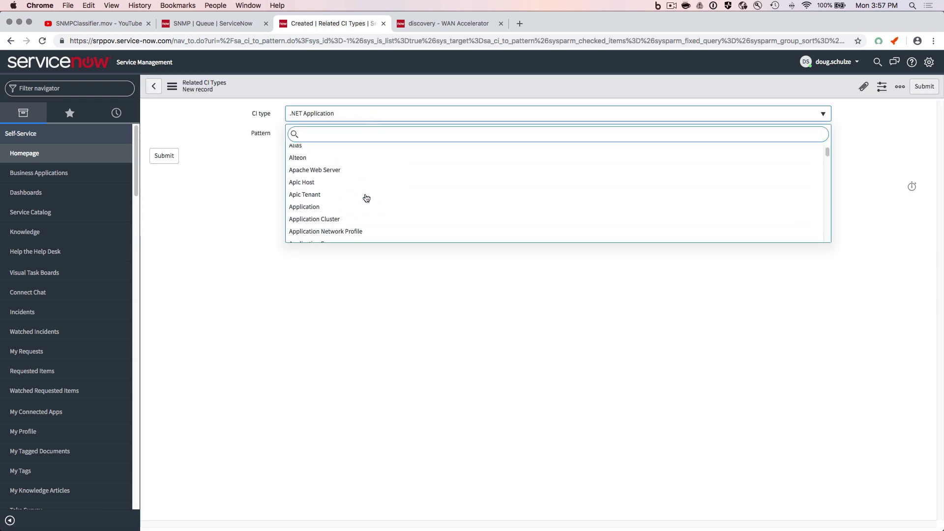
pyautogui.scroll(2, 366, 198)
pyautogui.click(192, 147)
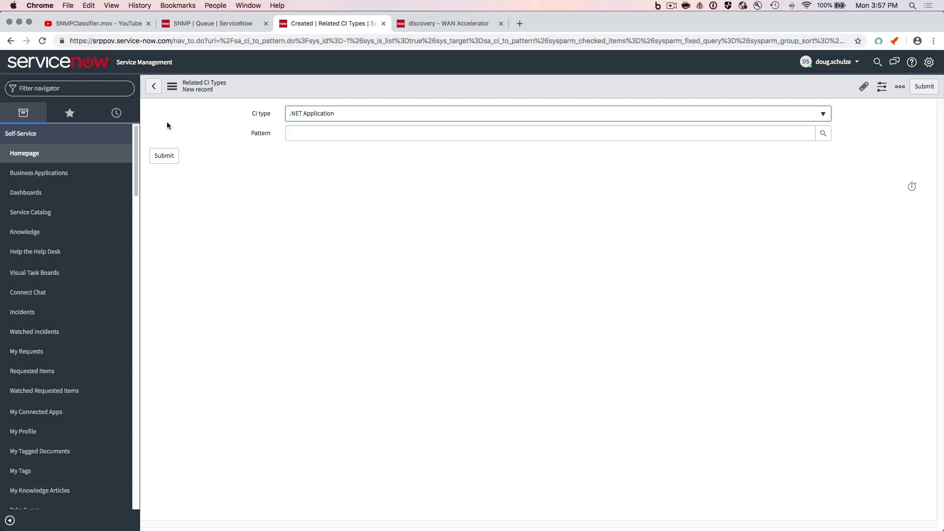
pyautogui.click(151, 87)
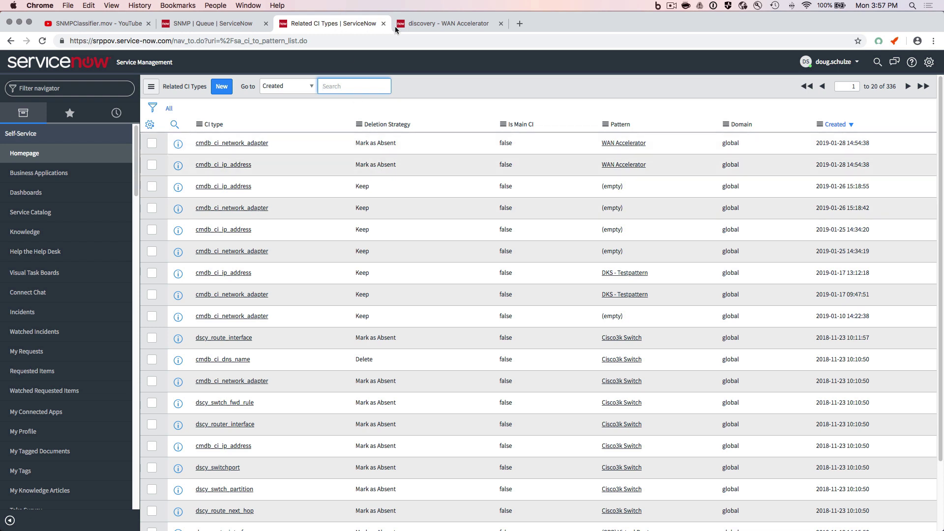
# - Return to the discovery section of the WAN Accelerator pattern in the pattern designer
pyautogui.click(448, 23)
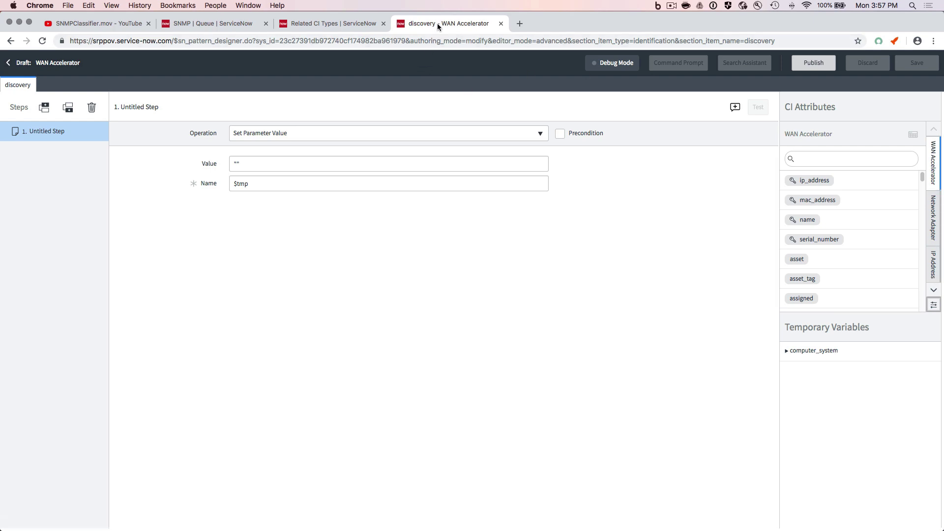
# - Return to the Related CI Types list and enter sa_ci_to_pattern.list in the navigator filter
pyautogui.click(328, 22)
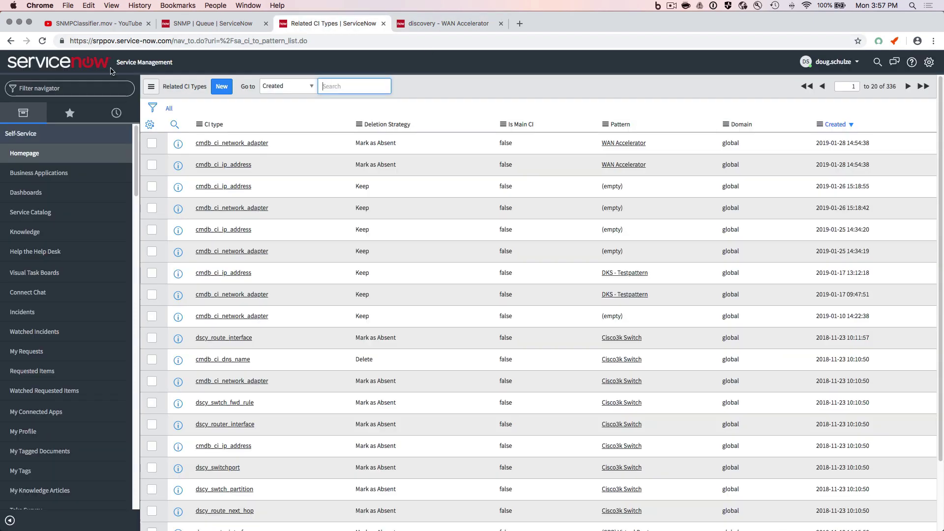
pyautogui.click(62, 91)
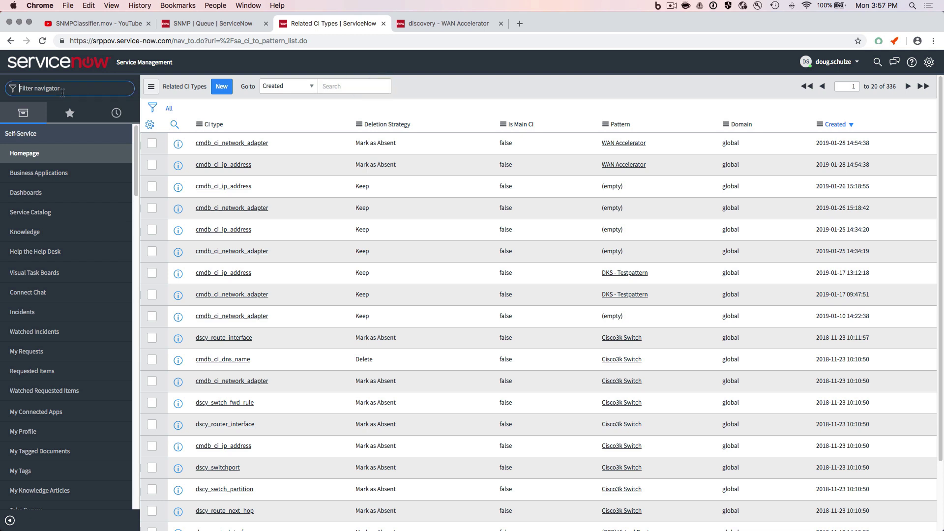
pyautogui.write('sa_ci')
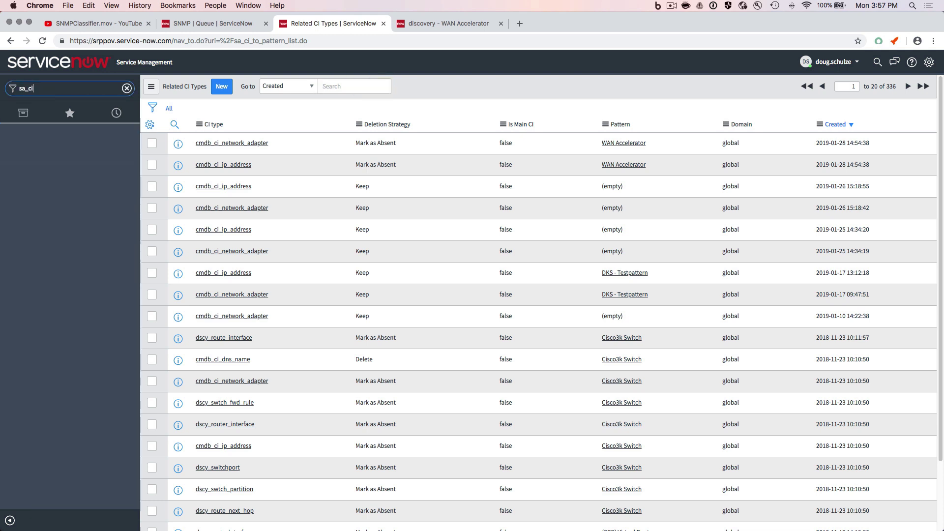
pyautogui.write('_to_pattern.list')
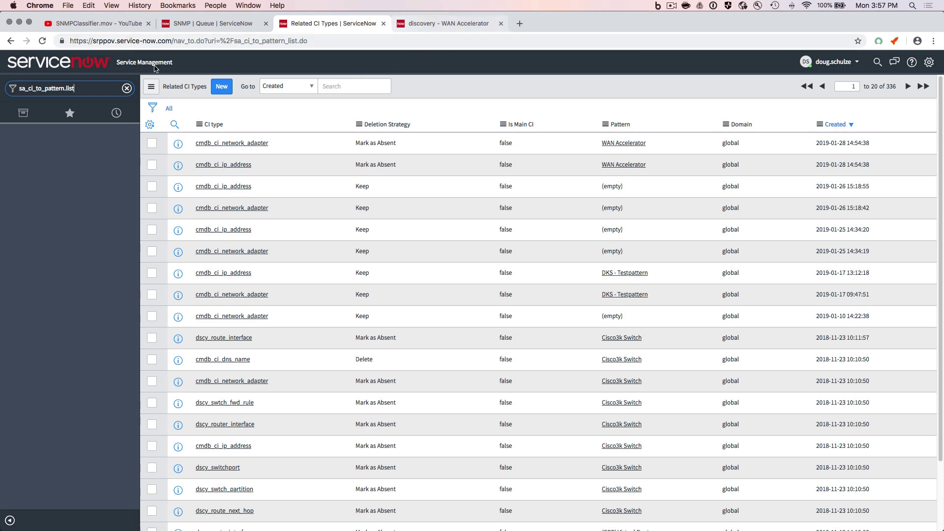
# - Find Pattern Designer's Pre Post Processing module by filtering for "pre", then open and look through its list of horizontal discovery scripts
pyautogui.tripleClick(93, 89)
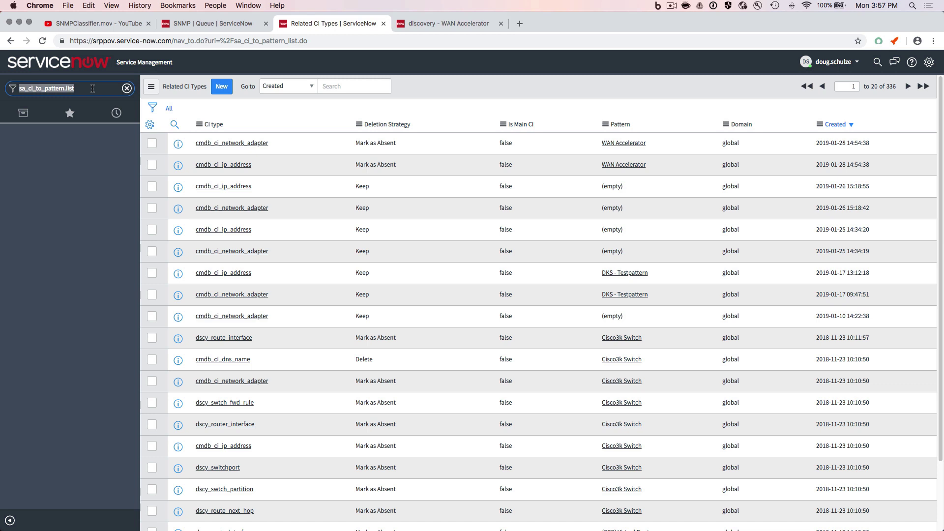
pyautogui.write('pre')
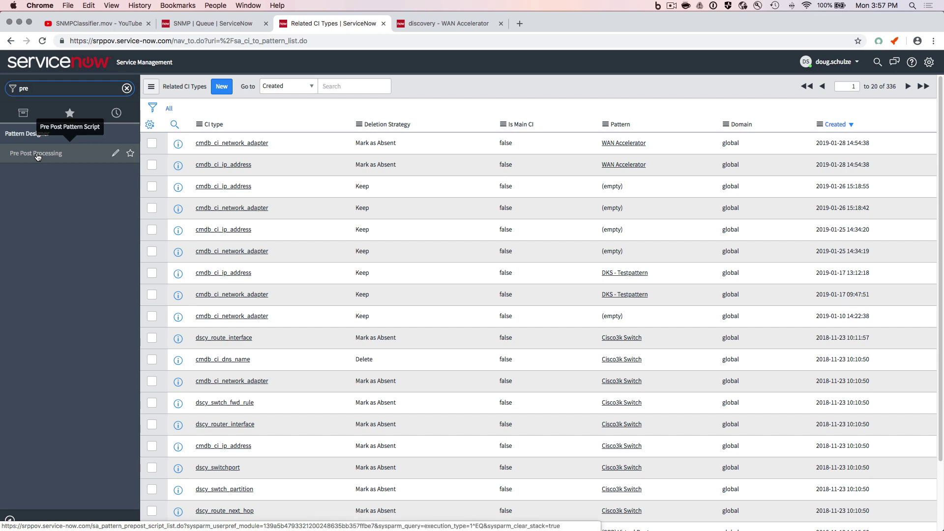
pyautogui.click(38, 154)
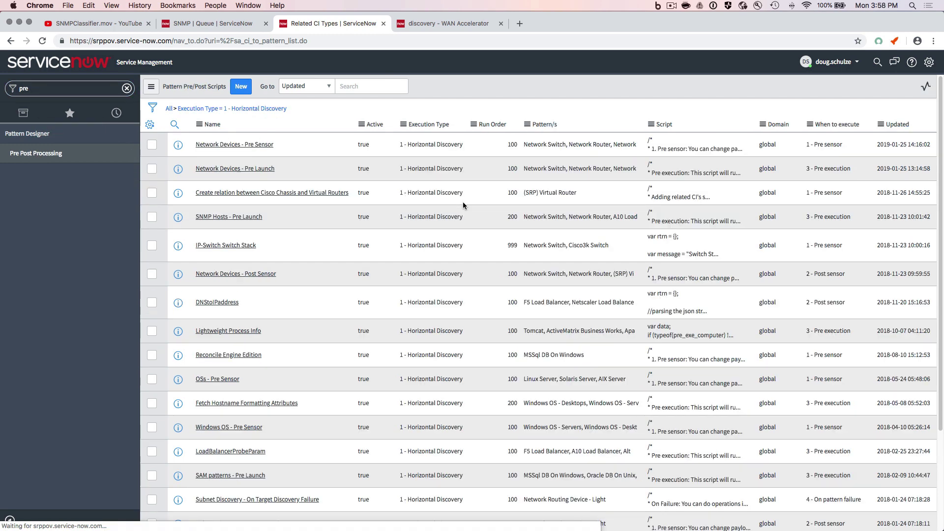
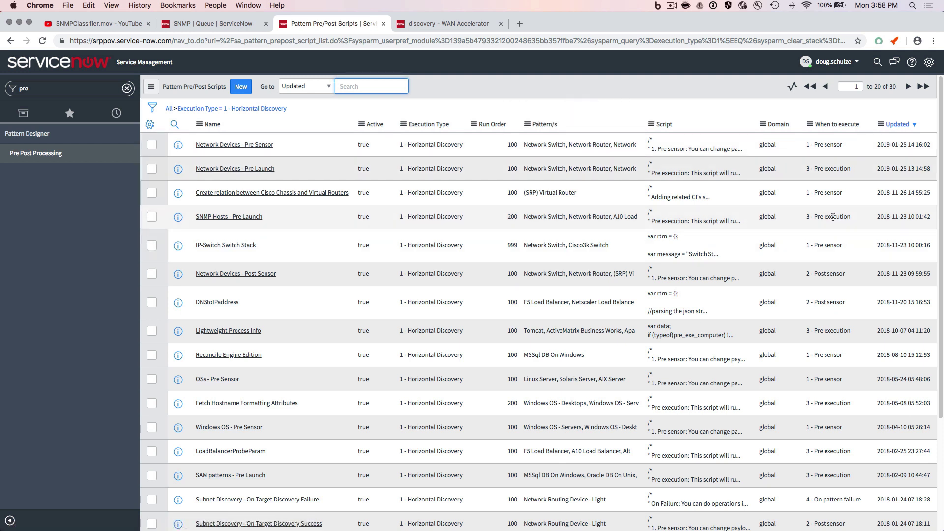
pyautogui.scroll(-5, 225, 280)
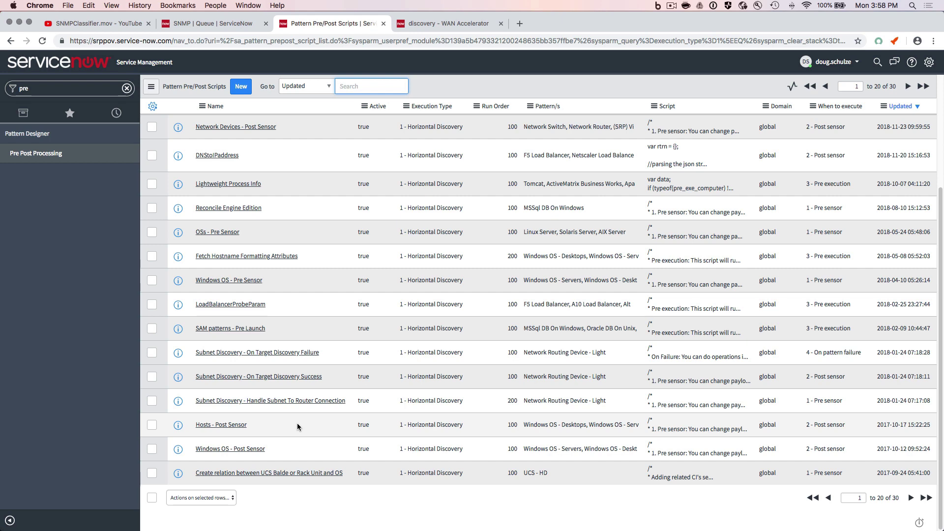
pyautogui.scroll(5, 297, 423)
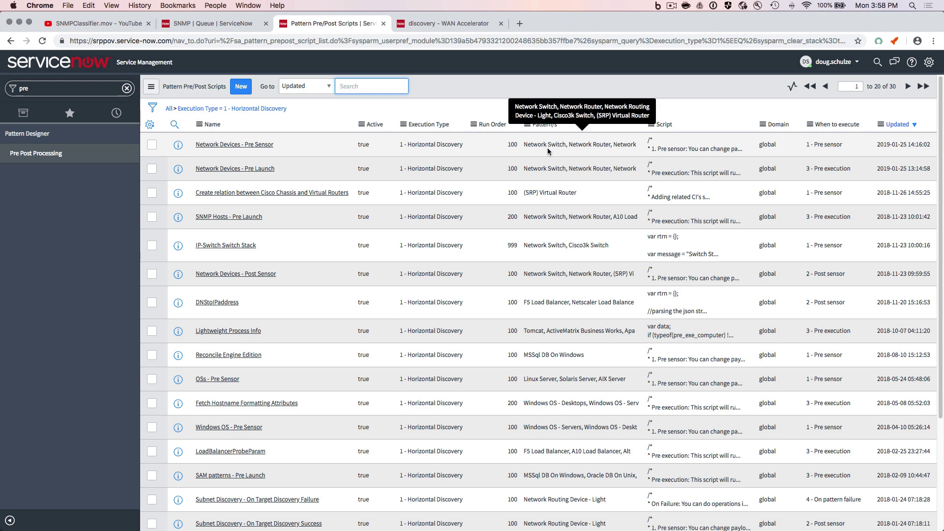
# - Open the Network Devices - Pre Sensor script and examine its code down to the manufacturer and model_id checks
pyautogui.click(220, 145)
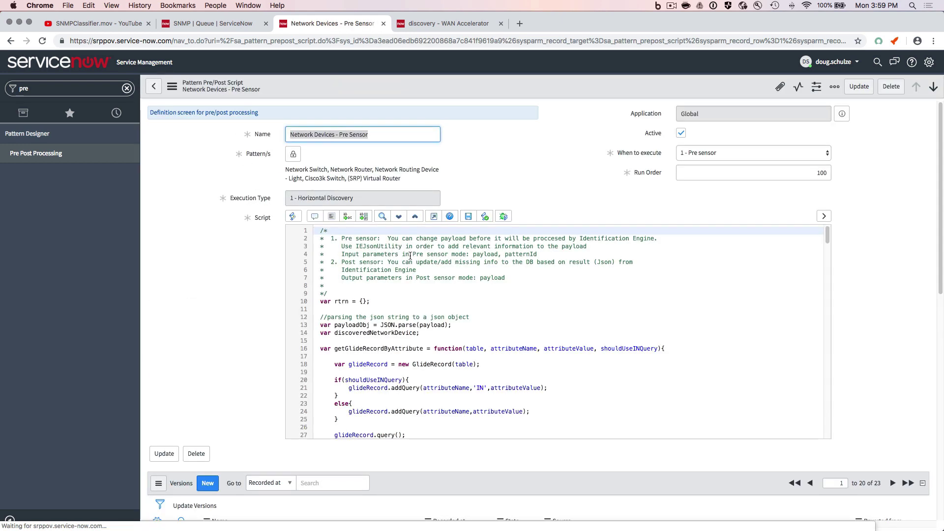
pyautogui.scroll(-6, 492, 286)
pyautogui.scroll(3, 514, 293)
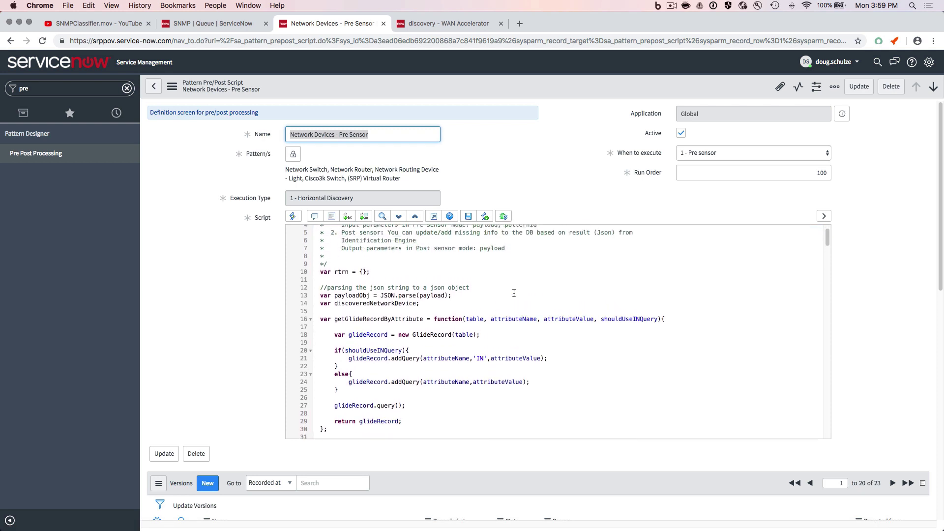
pyautogui.scroll(2, 514, 293)
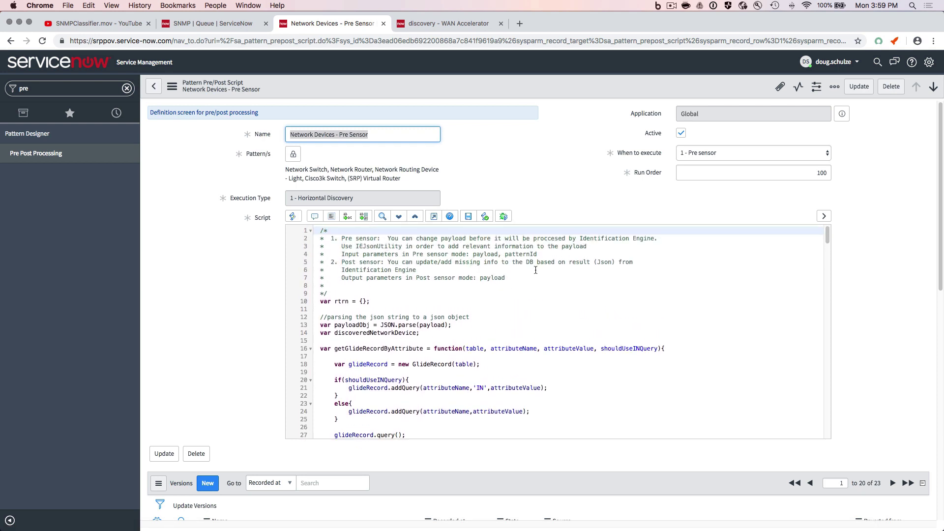
pyautogui.scroll(-10, 535, 270)
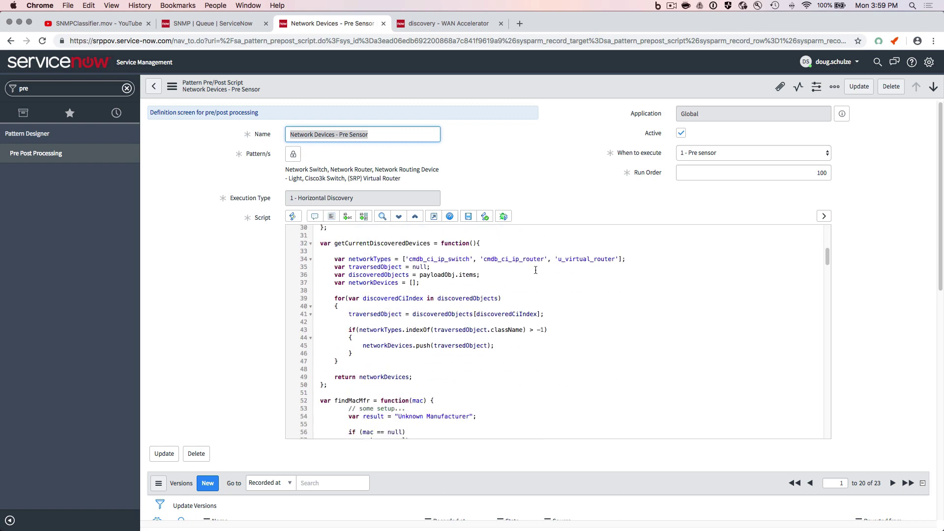
pyautogui.scroll(-20, 536, 270)
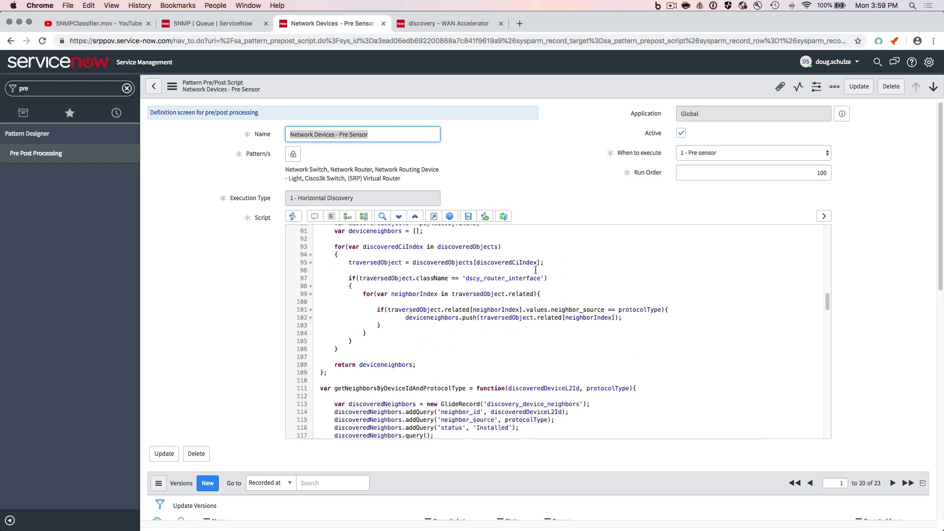
pyautogui.scroll(-20, 536, 270)
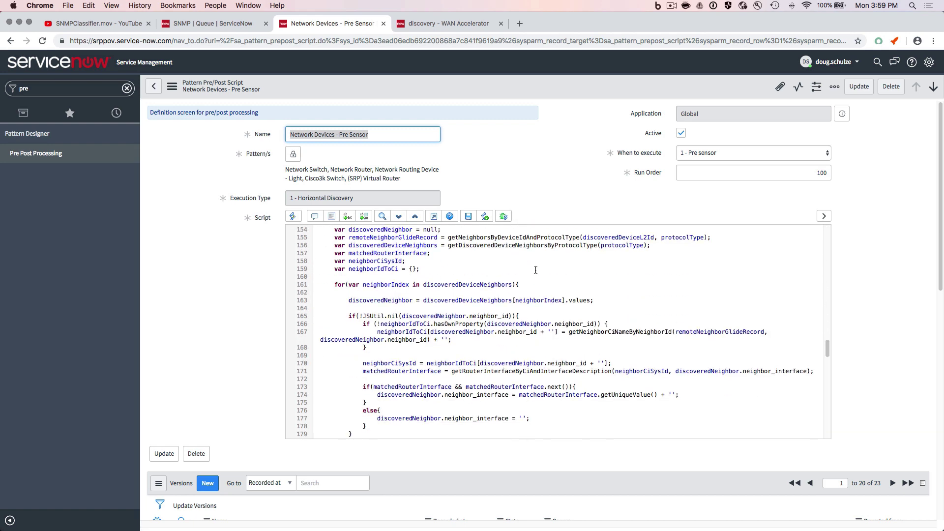
pyautogui.scroll(-15, 535, 270)
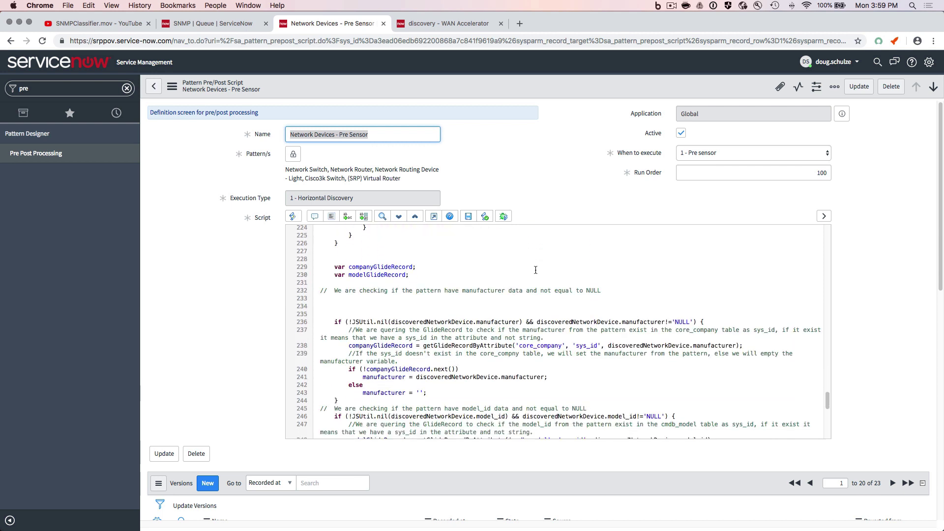
pyautogui.scroll(2, 536, 270)
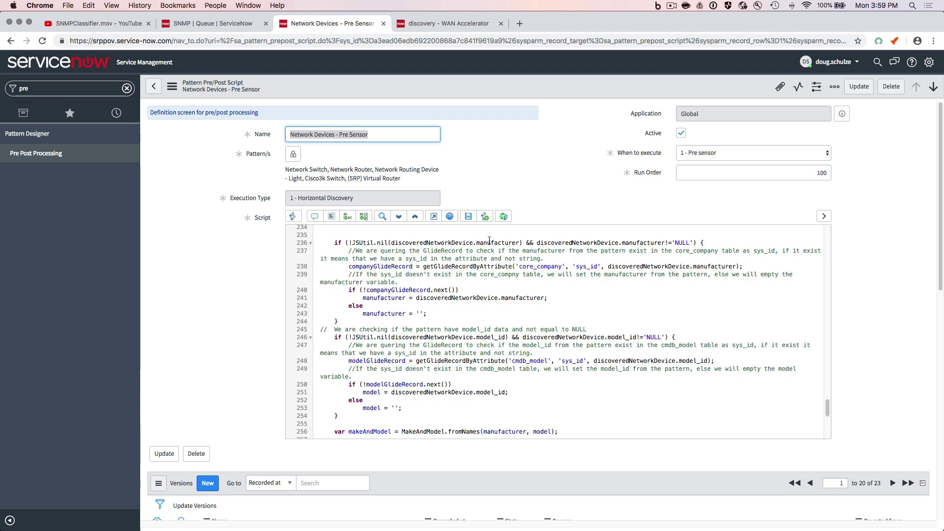
# - Add 'cmdb_ci_wan_accel_network' to the networkTypes array in the Pre Sensor script's getCurrentDiscoveredDevices function
pyautogui.scroll(15, 473, 296)
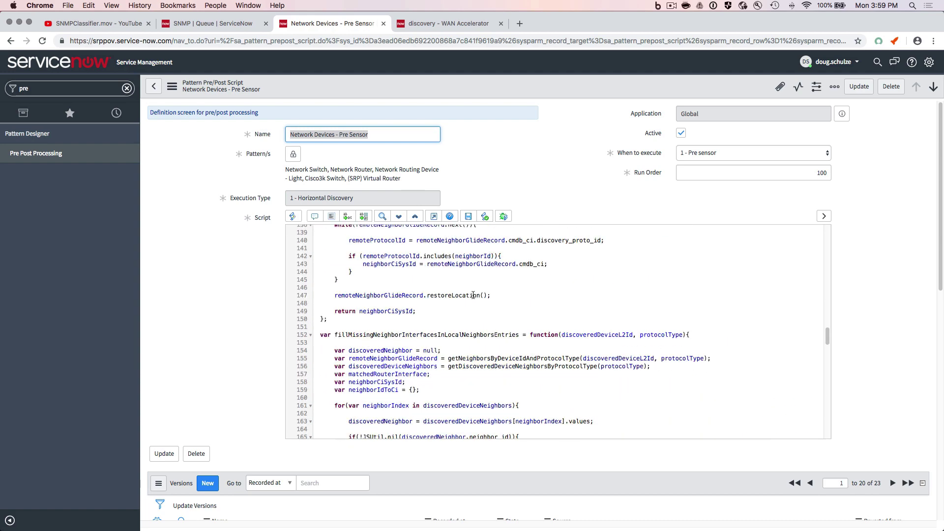
pyautogui.scroll(20, 474, 295)
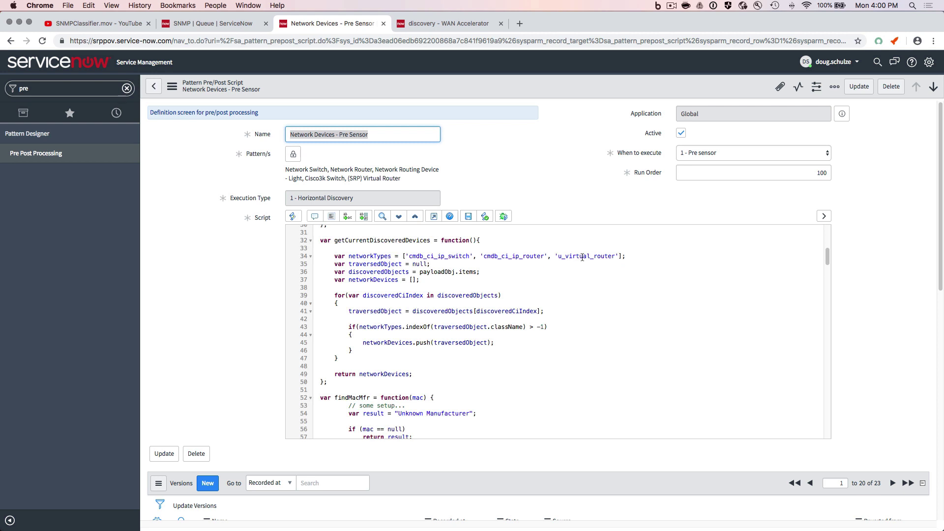
pyautogui.click(619, 256)
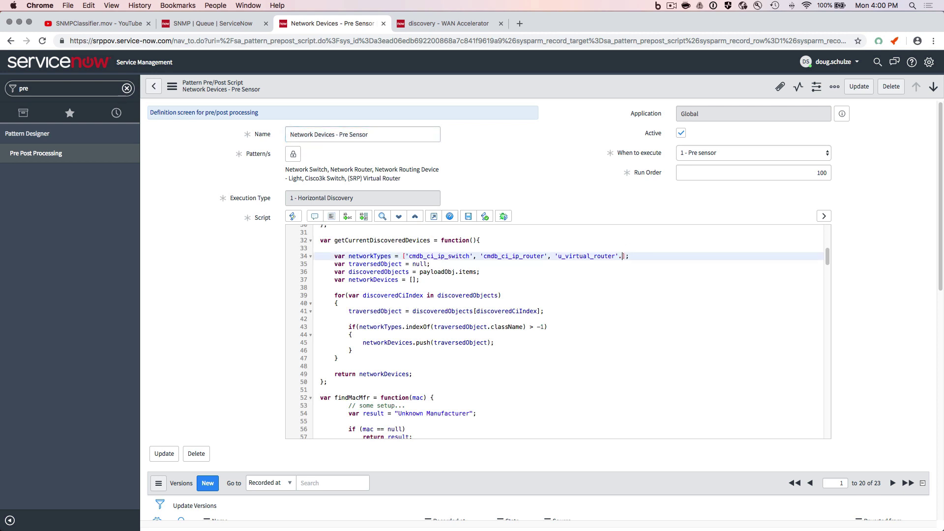
pyautogui.write(", 'cmdb_ci_wan_accel_network")
pyautogui.click(452, 24)
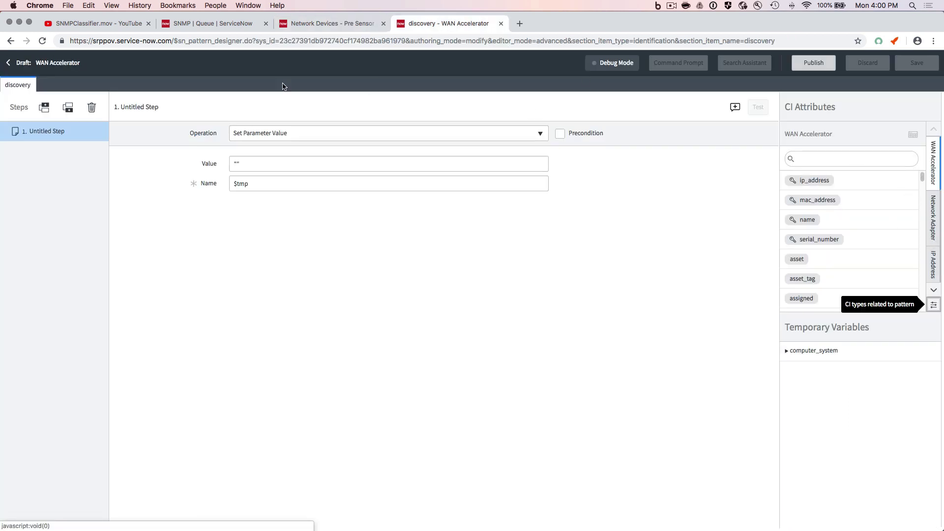
pyautogui.click(335, 21)
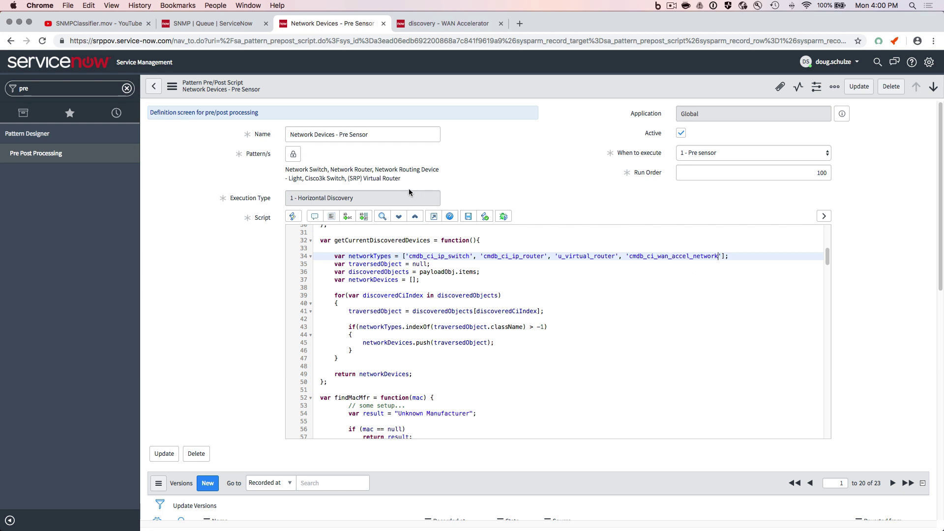
# - Add the WAN Accelerator pattern to the Network Devices - Pre Sensor script's patterns and save the record
pyautogui.click(294, 155)
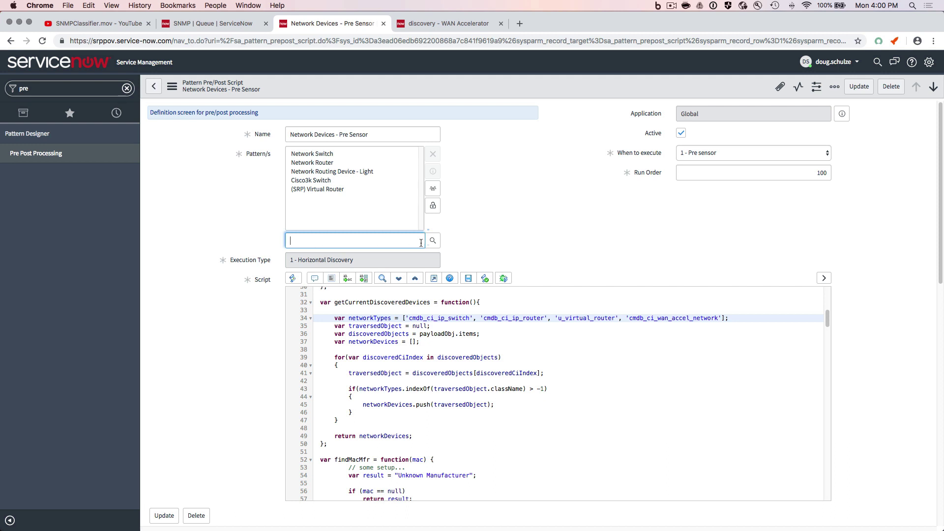
pyautogui.write('wan')
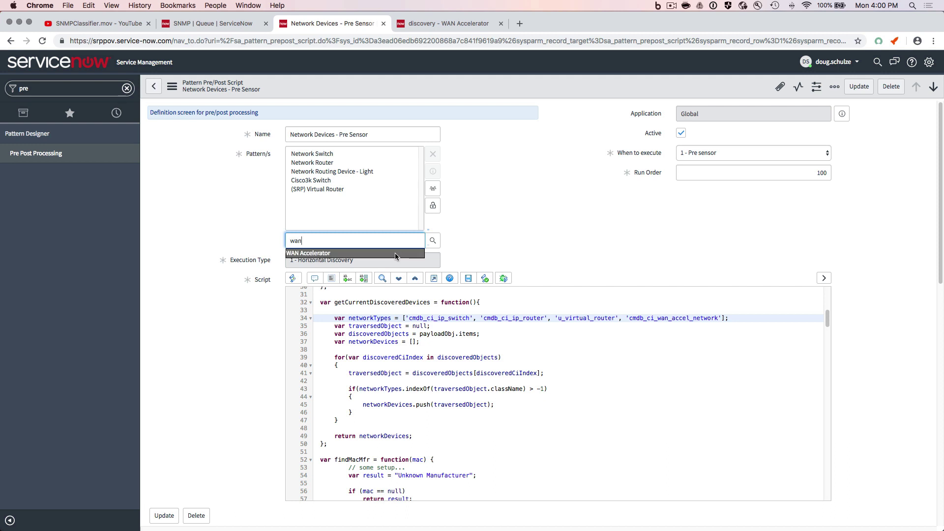
pyautogui.click(396, 254)
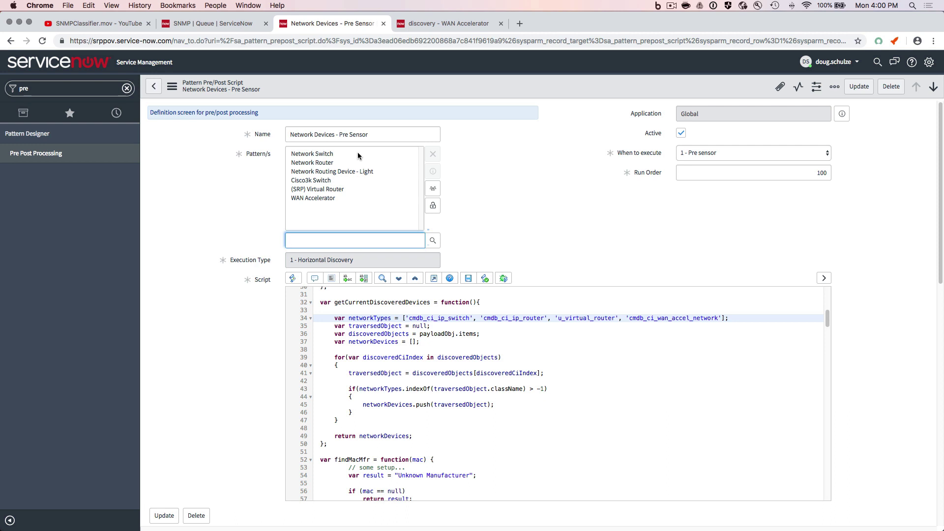
pyautogui.click(317, 198)
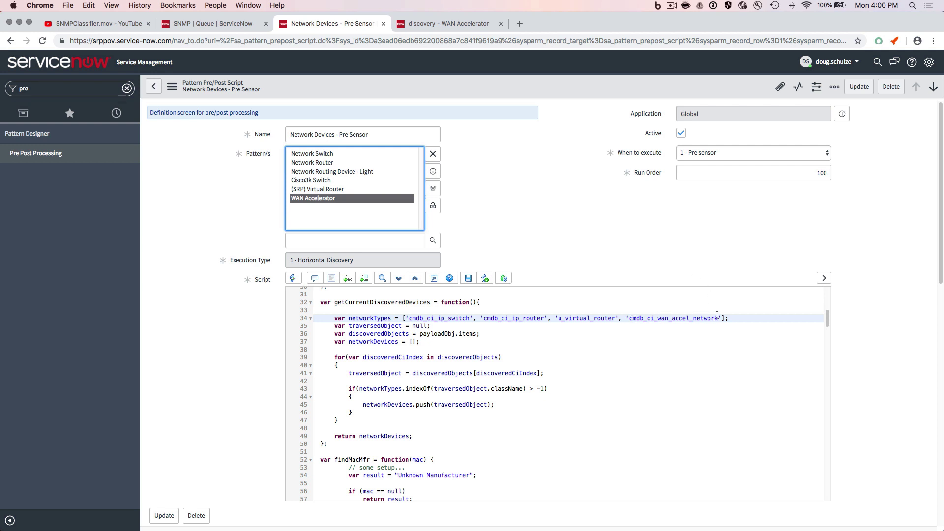
pyautogui.click(859, 87)
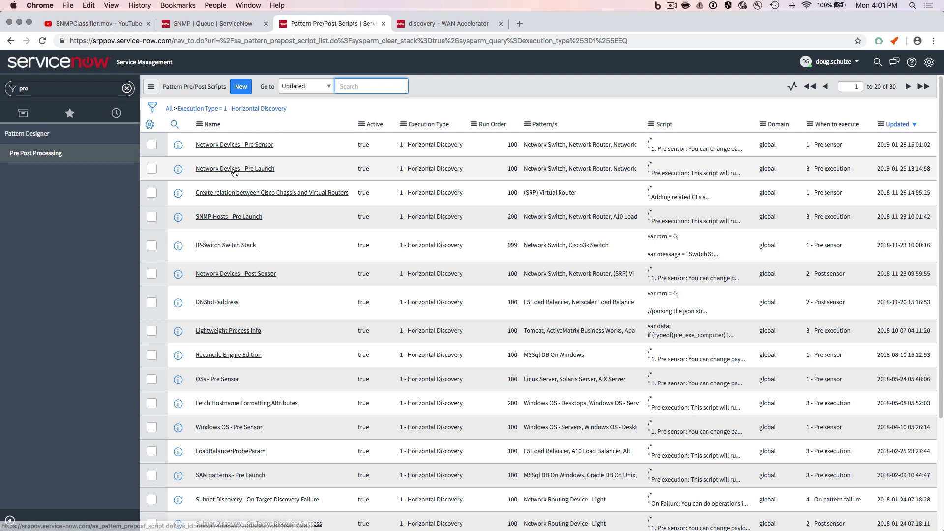
# - Add the WAN Accelerator pattern to the Network Devices - Pre Launch script's patterns and save the record
pyautogui.click(235, 172)
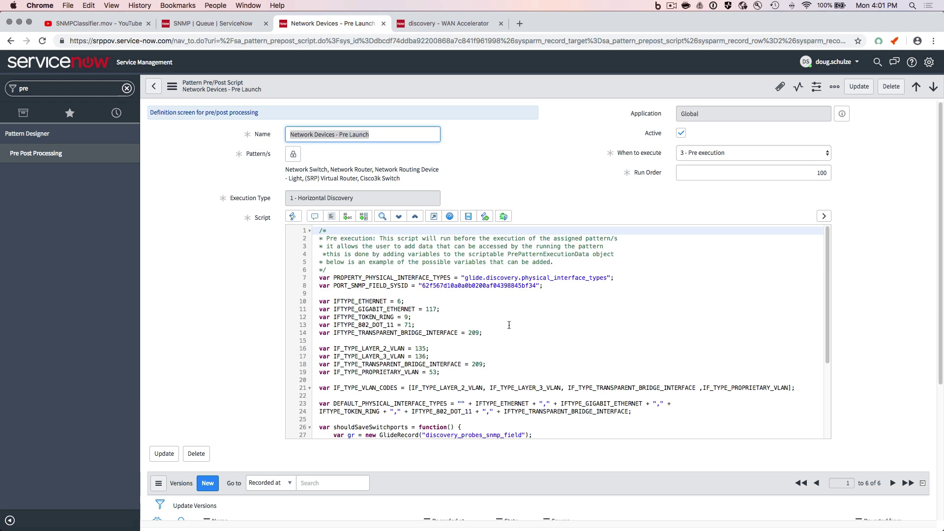
pyautogui.scroll(-5, 509, 325)
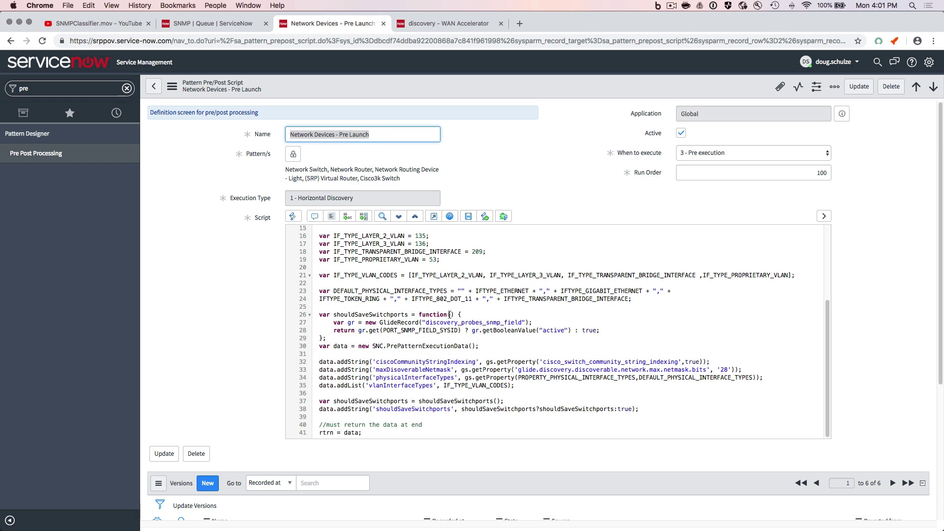
pyautogui.click(293, 154)
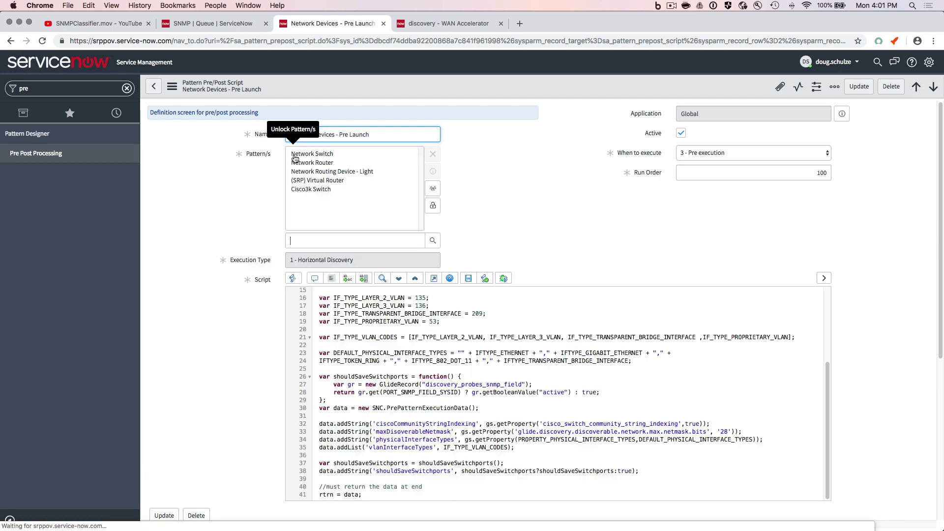
pyautogui.write('wan')
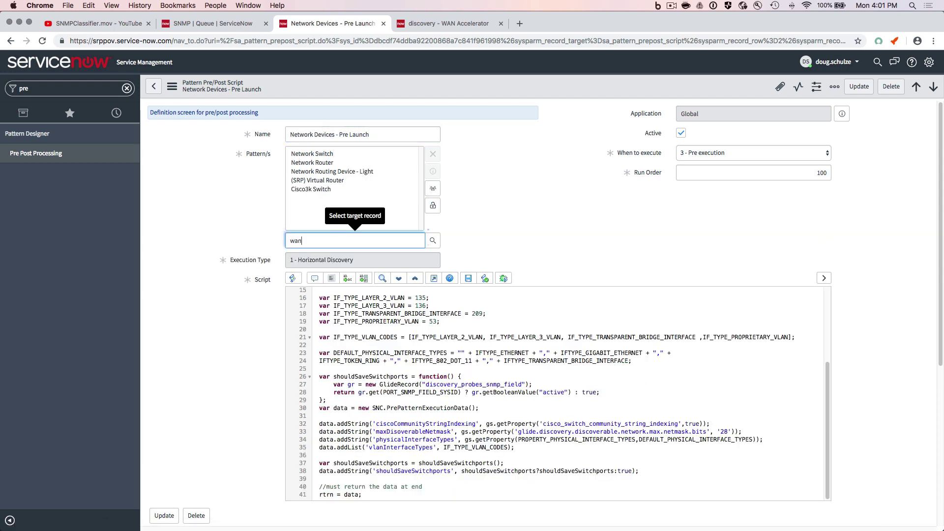
pyautogui.click(319, 258)
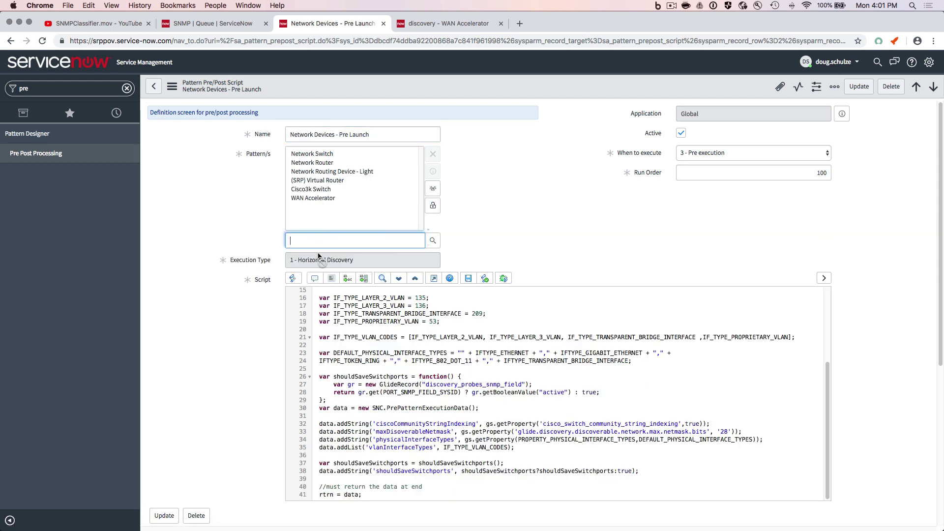
pyautogui.click(858, 93)
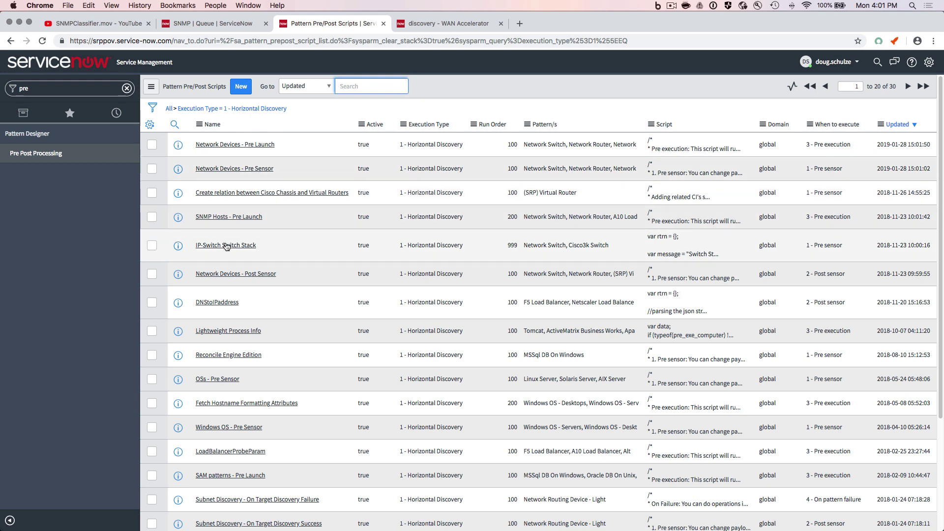
# - Add the WAN Accelerator pattern to the SNMP Hosts - Pre Launch script's patterns and save the record
pyautogui.click(221, 217)
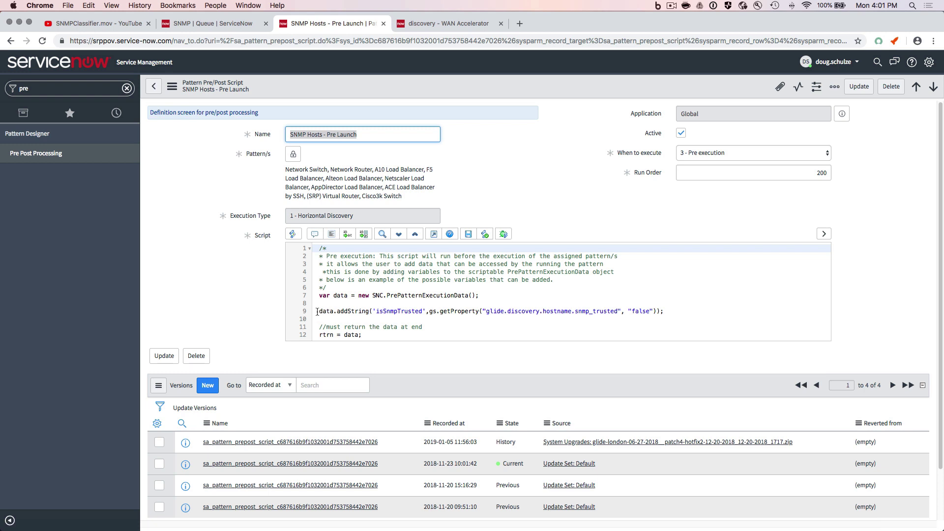
pyautogui.moveTo(319, 312); pyautogui.dragTo(736, 311)
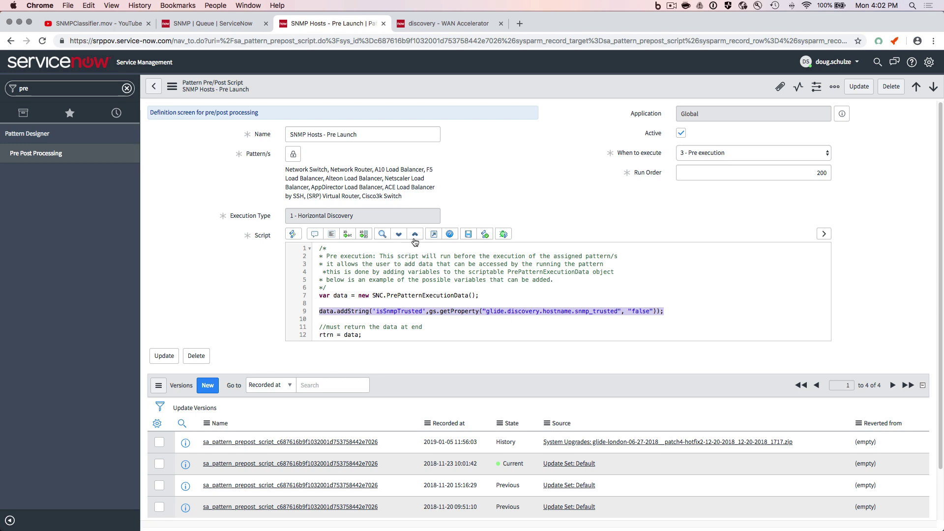
pyautogui.click(293, 154)
pyautogui.write('wan')
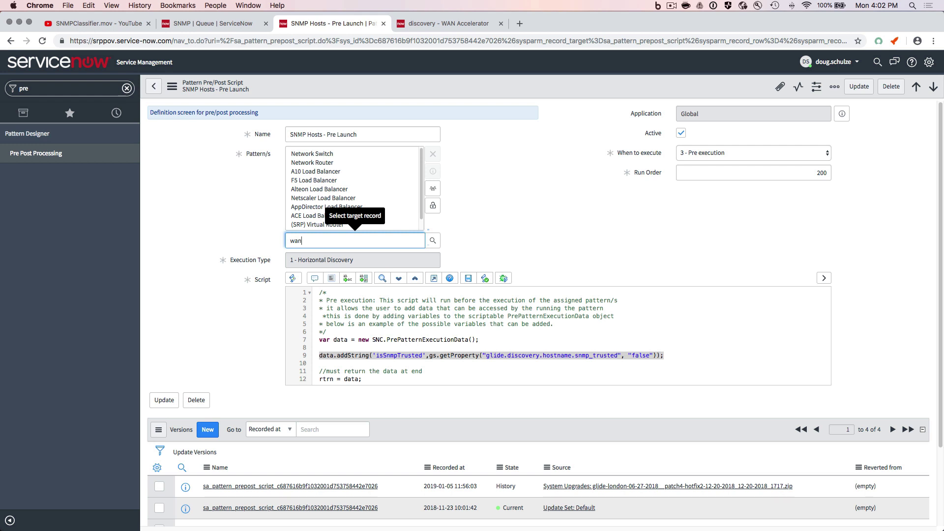
pyautogui.click(311, 254)
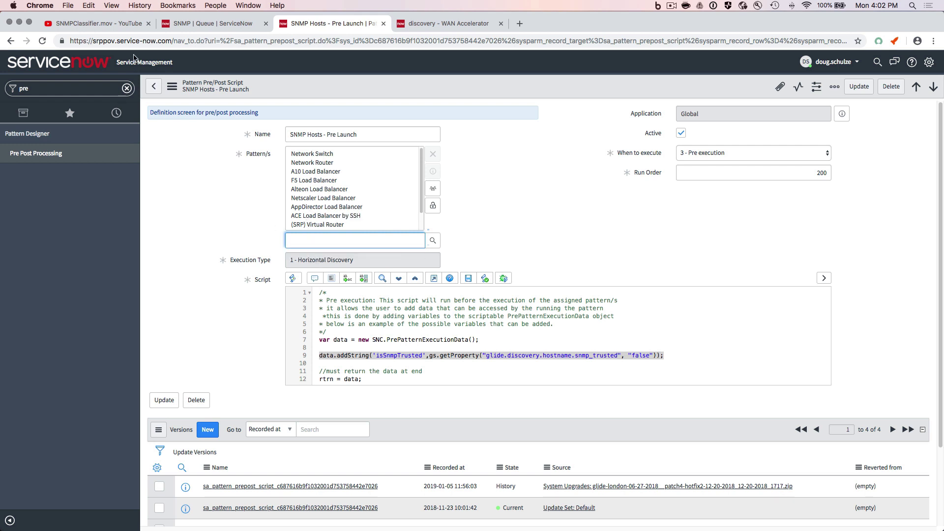
pyautogui.click(155, 87)
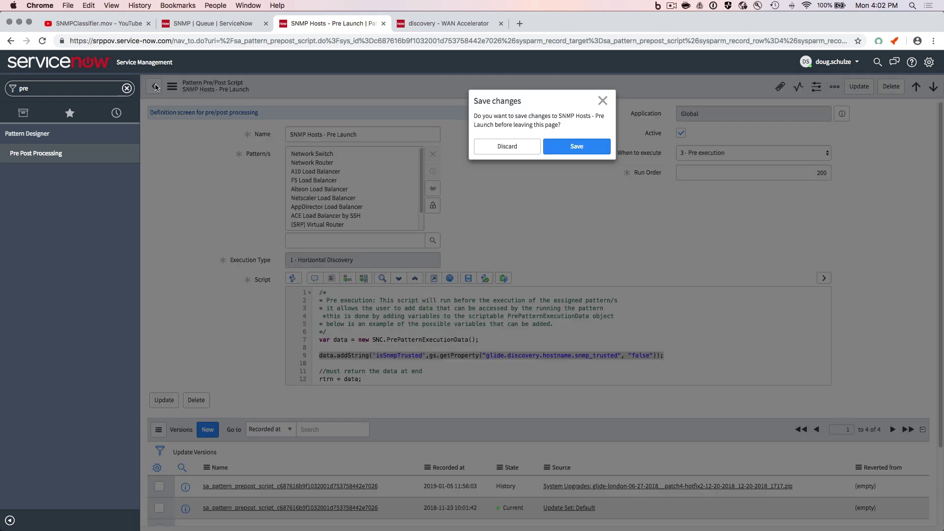
pyautogui.click(574, 148)
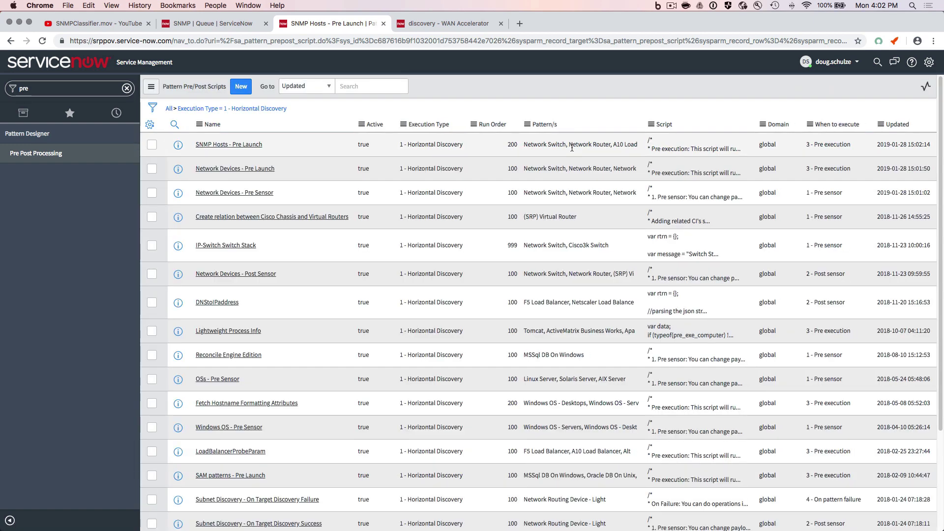
pyautogui.scroll(-5, 343, 245)
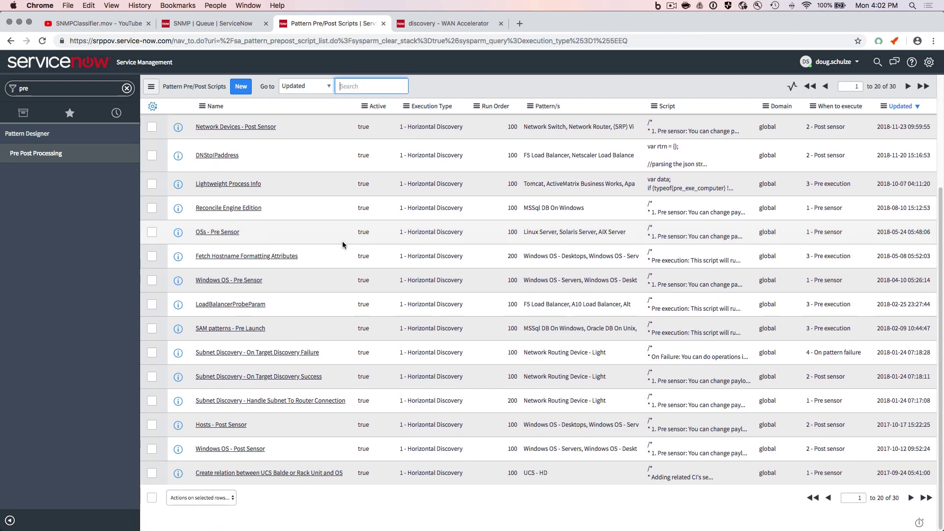
pyautogui.scroll(5, 343, 245)
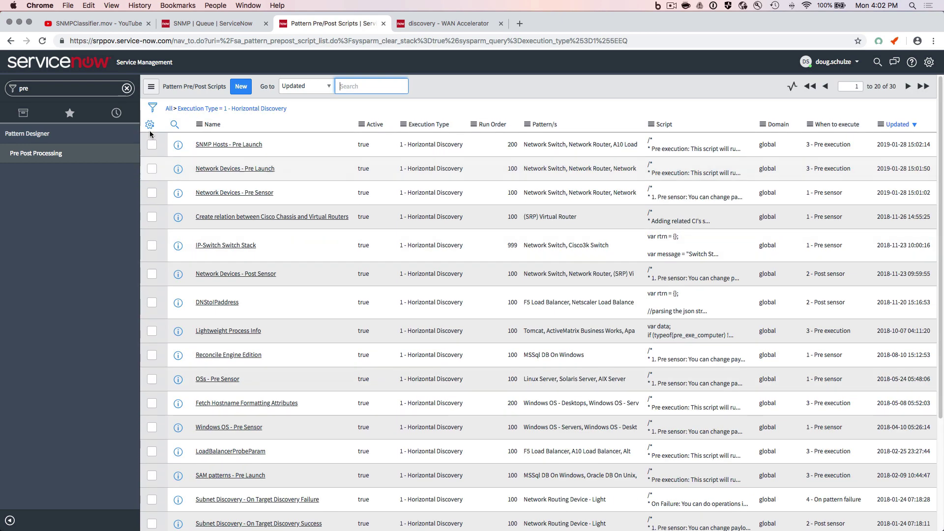
# - Look up the WAN Accelerator [cmdb_ci_wan_accel_network] table in Tables & Columns, and return to the WAN Accelerator pattern's discovery steps
pyautogui.click(53, 90)
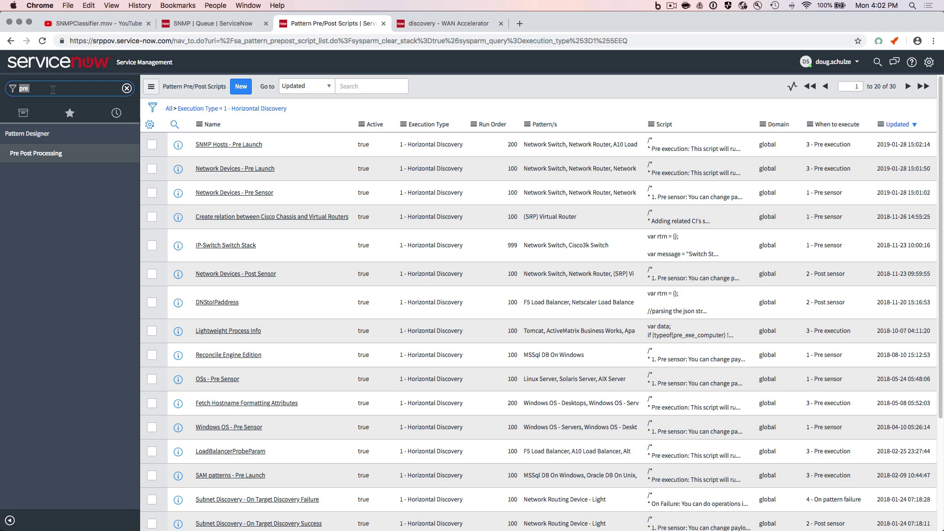
pyautogui.write('table')
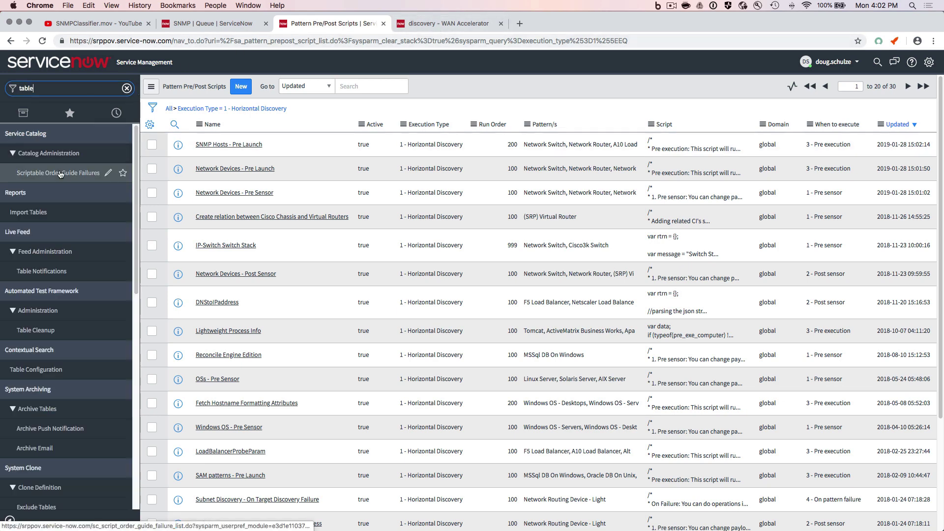
pyautogui.write('s')
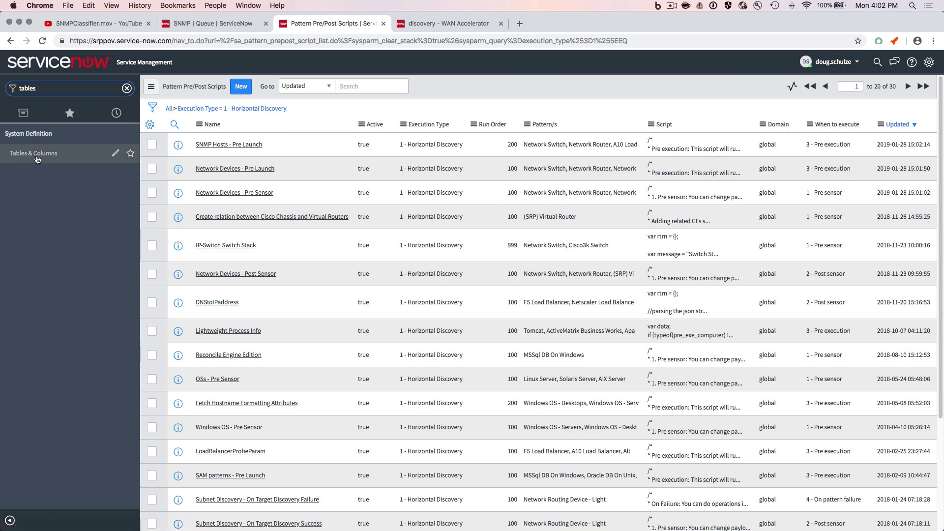
pyautogui.click(35, 157)
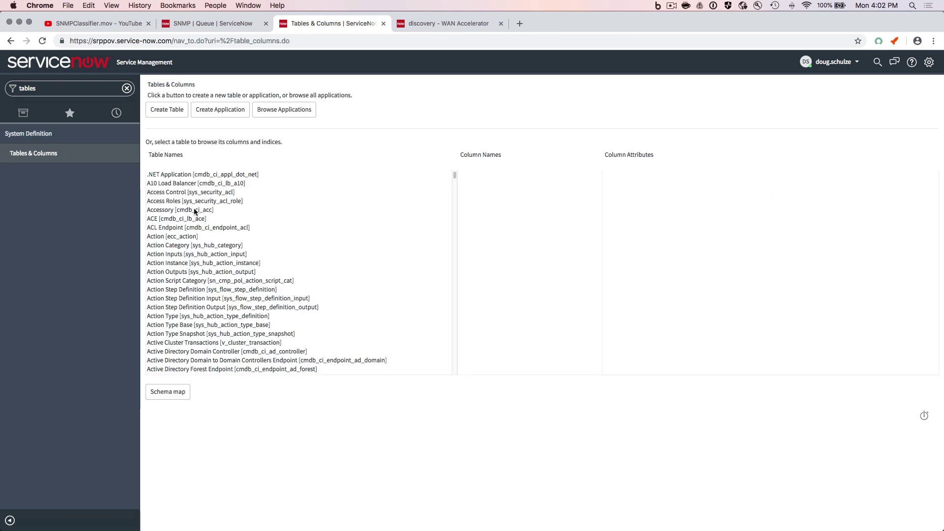
pyautogui.click(195, 212)
pyautogui.write('wan_accel_network]')
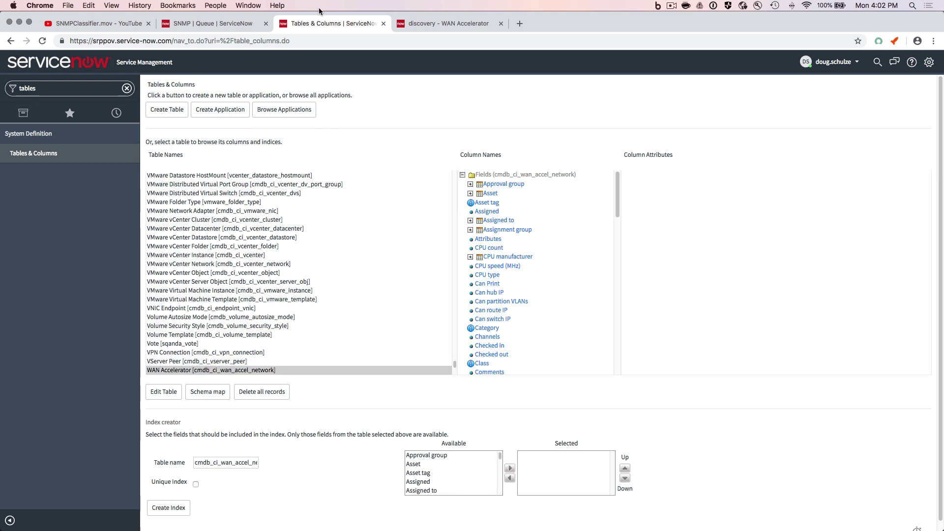
pyautogui.click(462, 28)
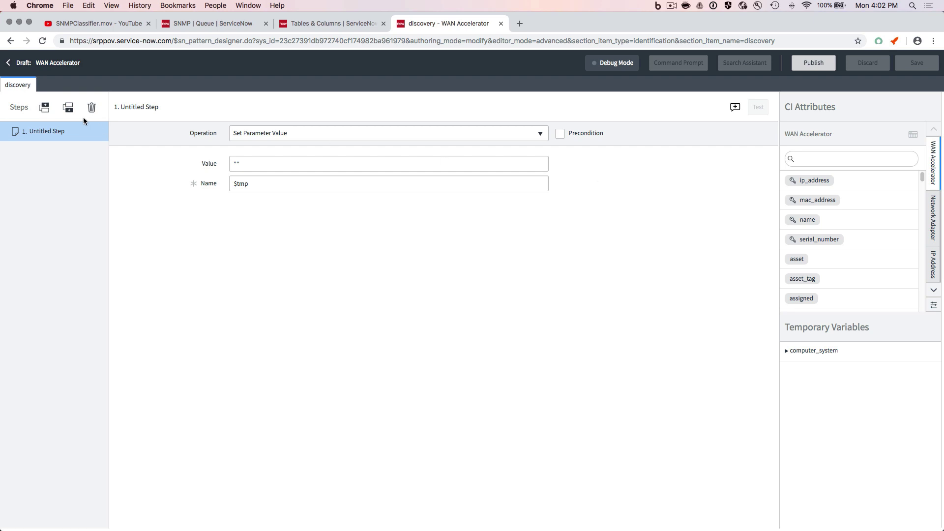
pyautogui.click(364, 133)
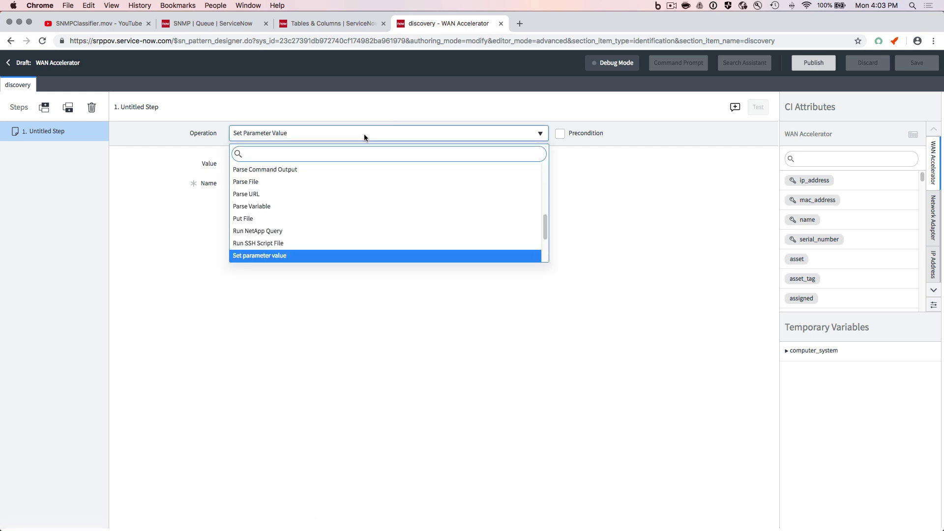
pyautogui.write('snm')
pyautogui.press('BackSpace')
pyautogui.press('BackSpace')
pyautogui.press('BackSpace')
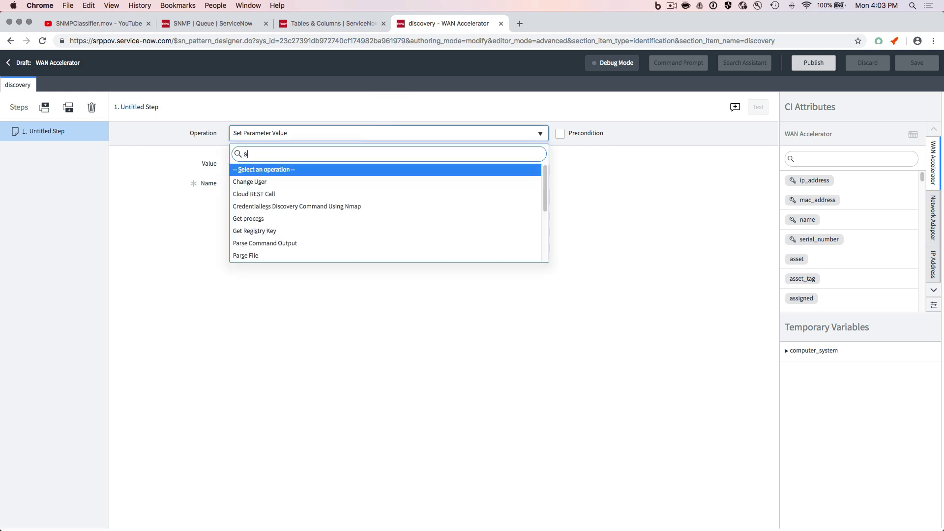
pyautogui.click(345, 134)
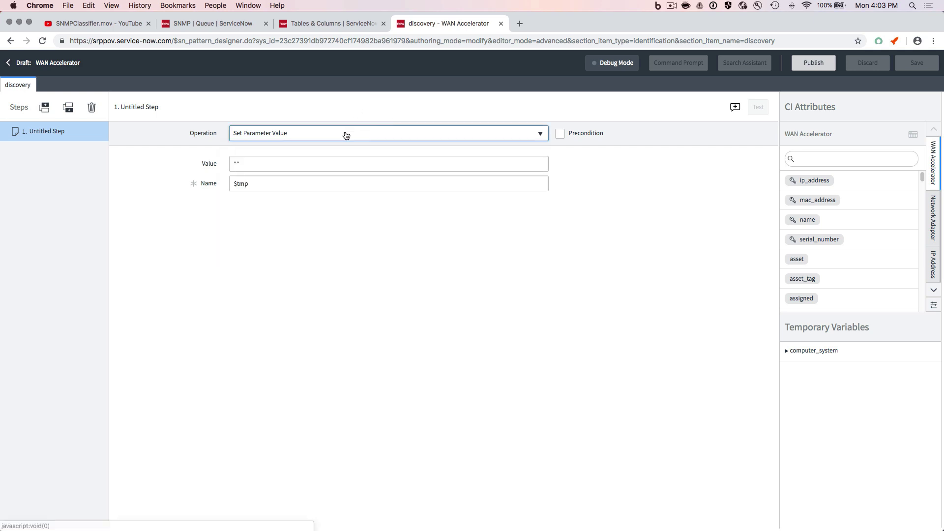
# - Set the untitled discovery step's operation to Library Reference and select the SNMP Identify library
pyautogui.click(345, 134)
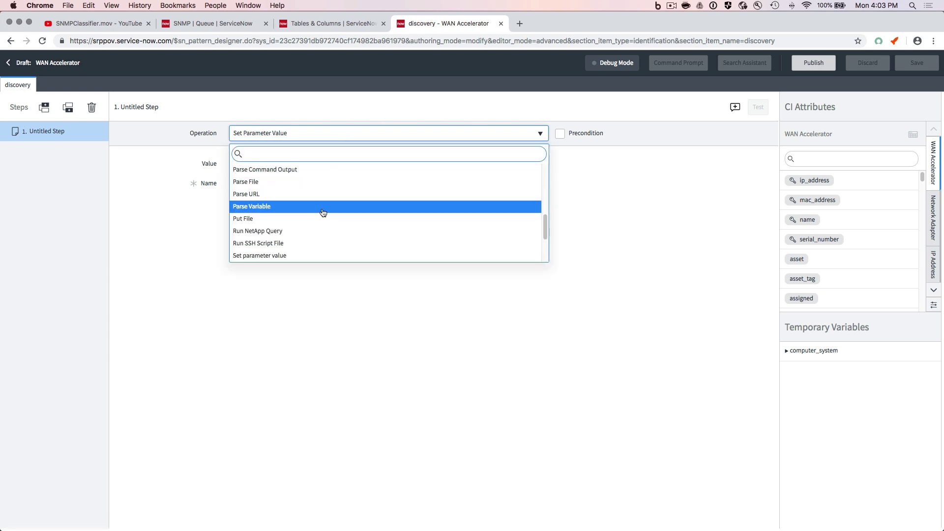
pyautogui.scroll(-3, 323, 212)
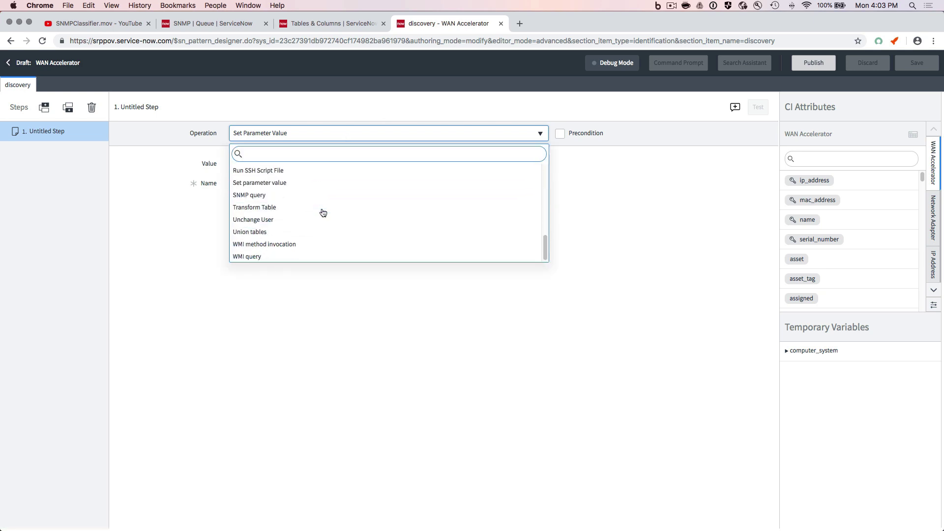
pyautogui.scroll(5, 323, 212)
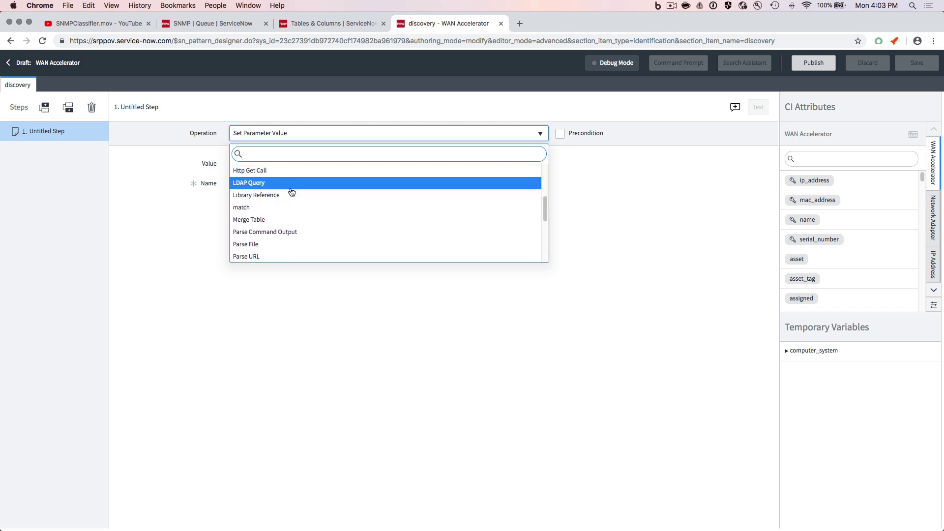
pyautogui.click(292, 194)
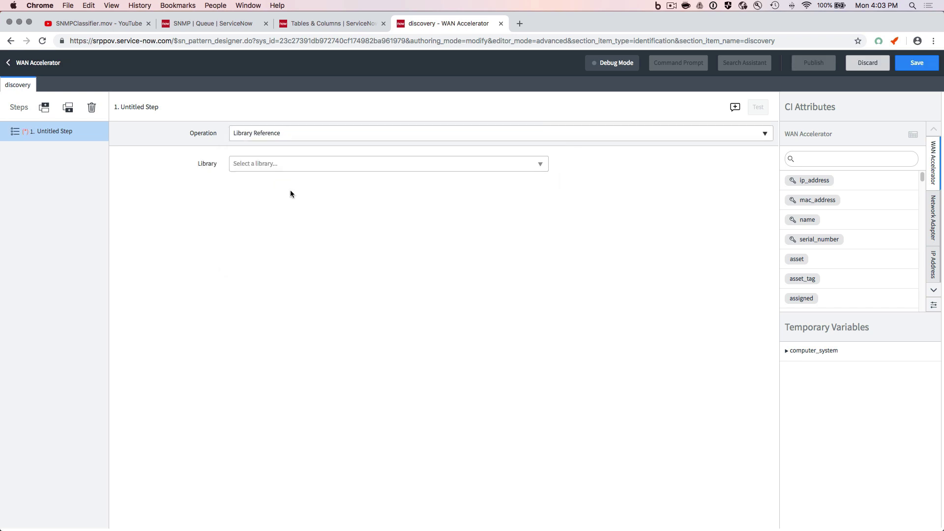
pyautogui.click(272, 168)
pyautogui.write('snmpp')
pyautogui.press('BackSpace')
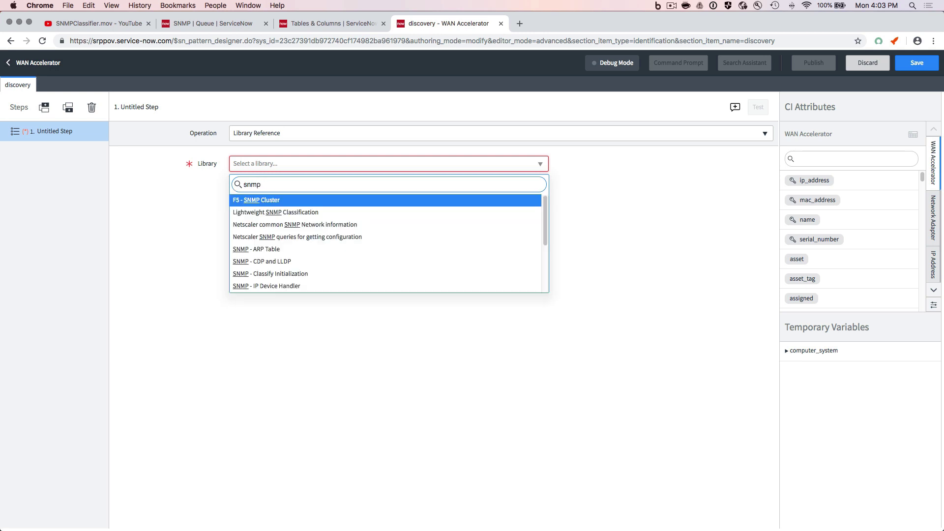
pyautogui.scroll(-3, 267, 253)
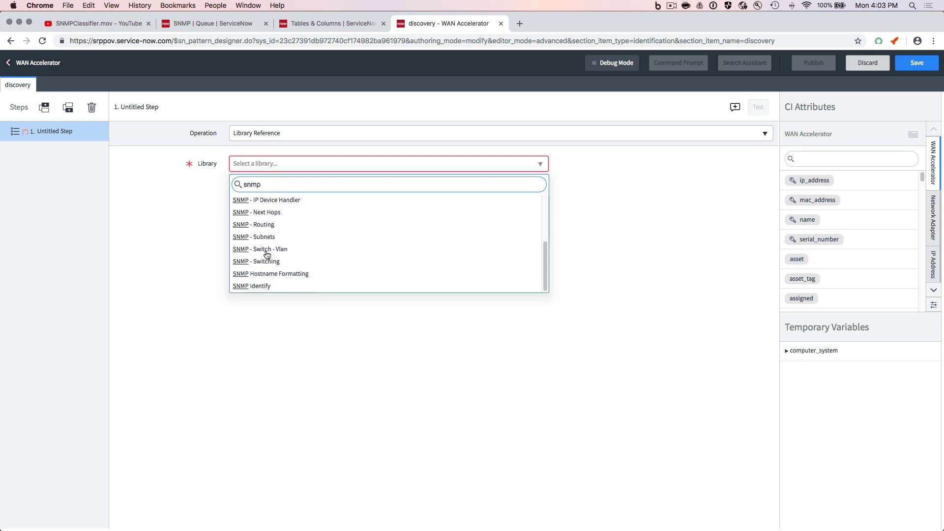
pyautogui.click(260, 287)
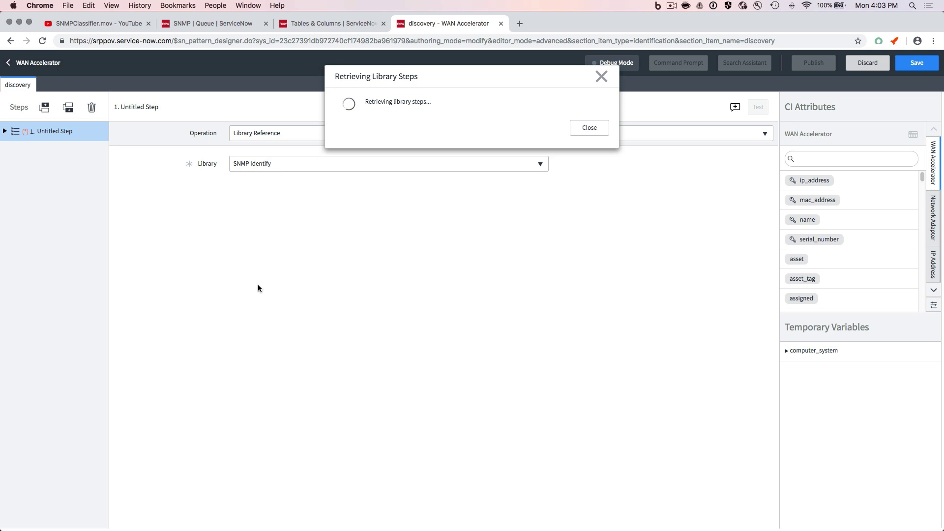
# - Rename the untitled discovery step as 'SNMP Identity Library'
pyautogui.doubleClick(57, 133)
pyautogui.doubleClick(56, 133)
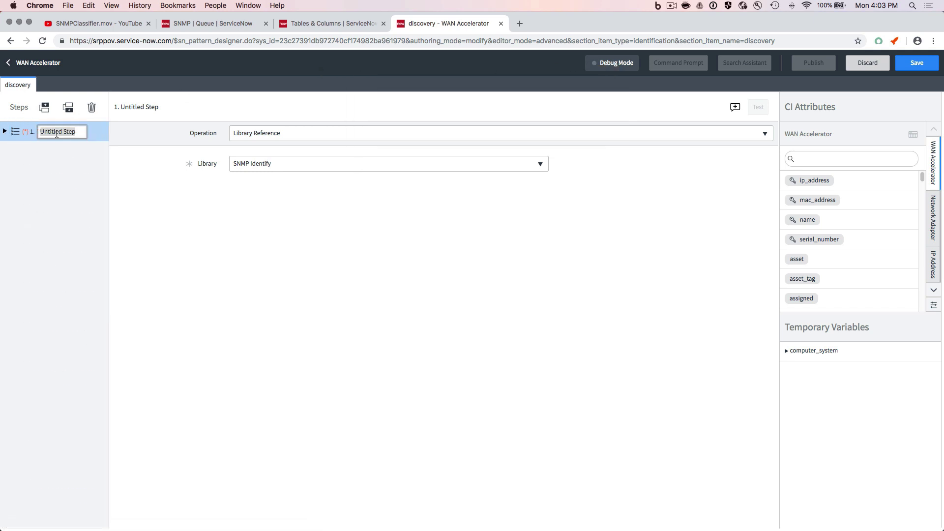
pyautogui.doubleClick(57, 133)
pyautogui.write('SN')
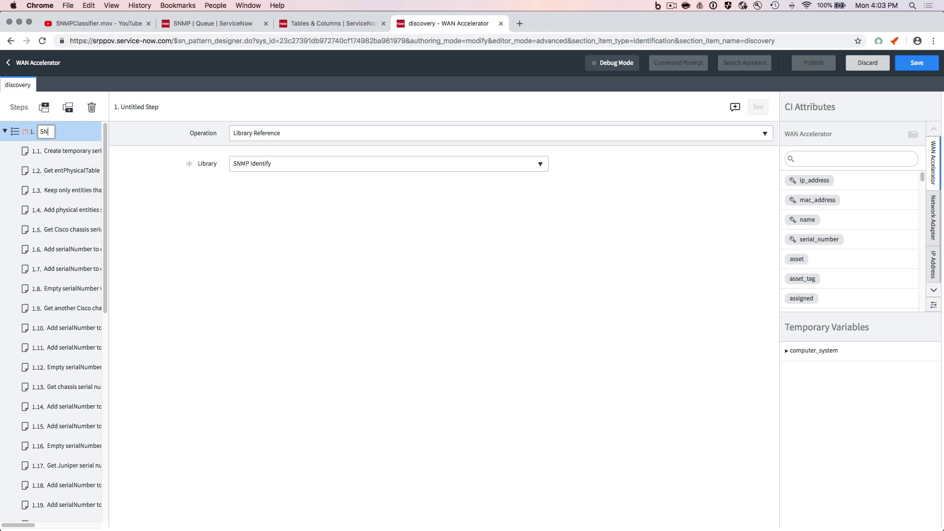
pyautogui.write('MP Identity Library')
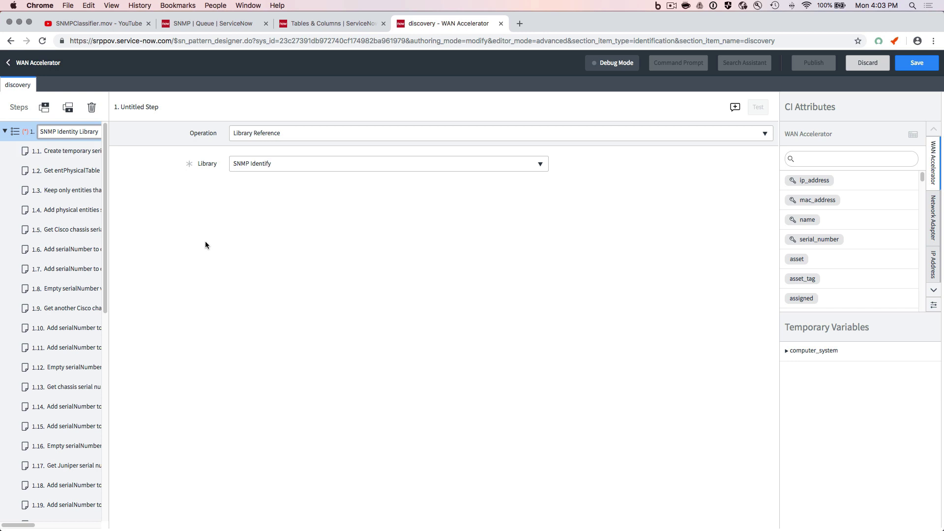
pyautogui.click(123, 192)
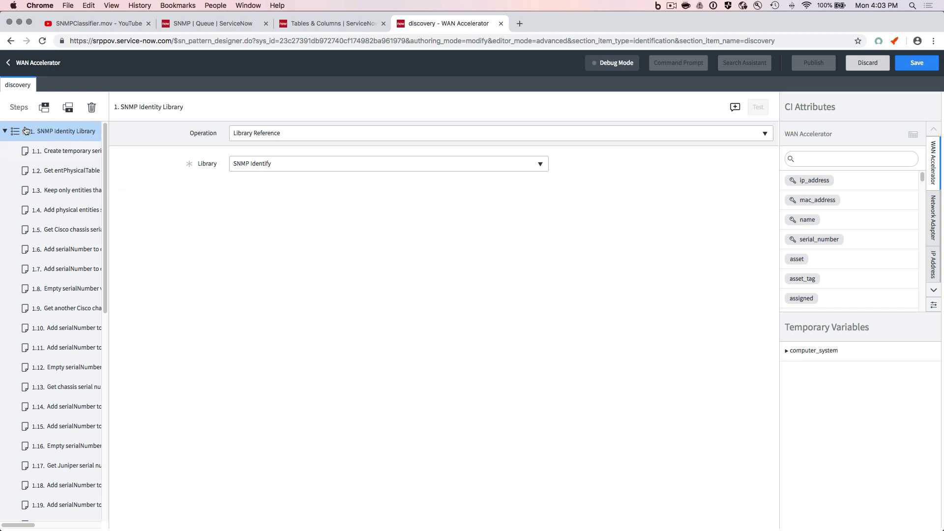
# - Review the sub-steps of the SNMP Identity Library step from first to last, and collapse its list
pyautogui.scroll(-10, 78, 236)
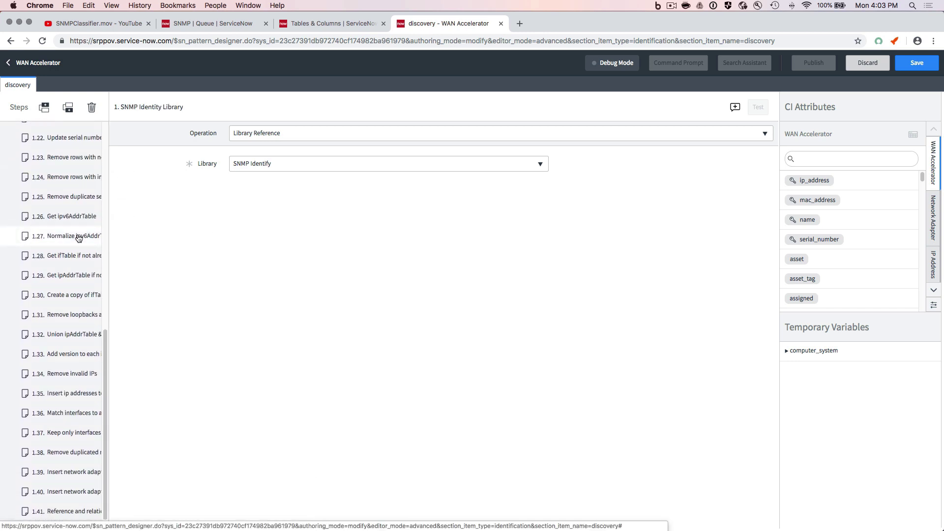
pyautogui.scroll(10, 79, 238)
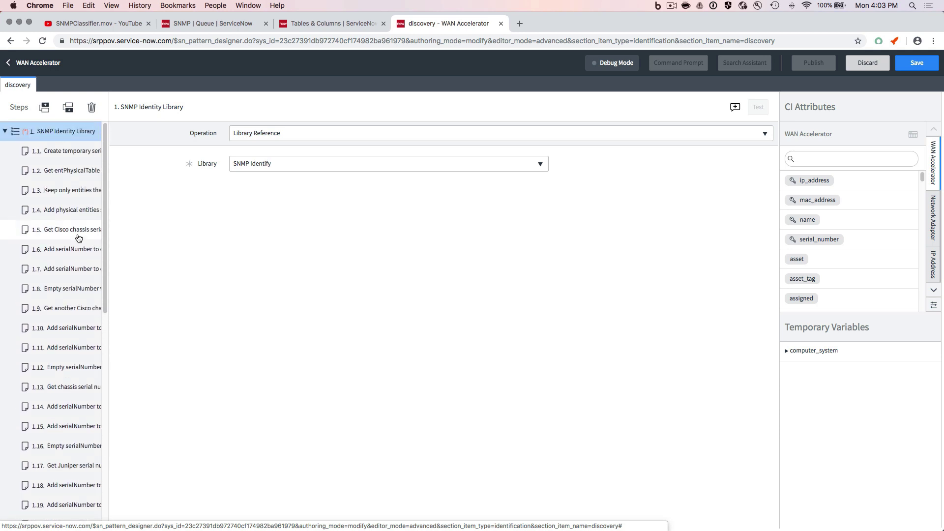
pyautogui.scroll(-9, 79, 238)
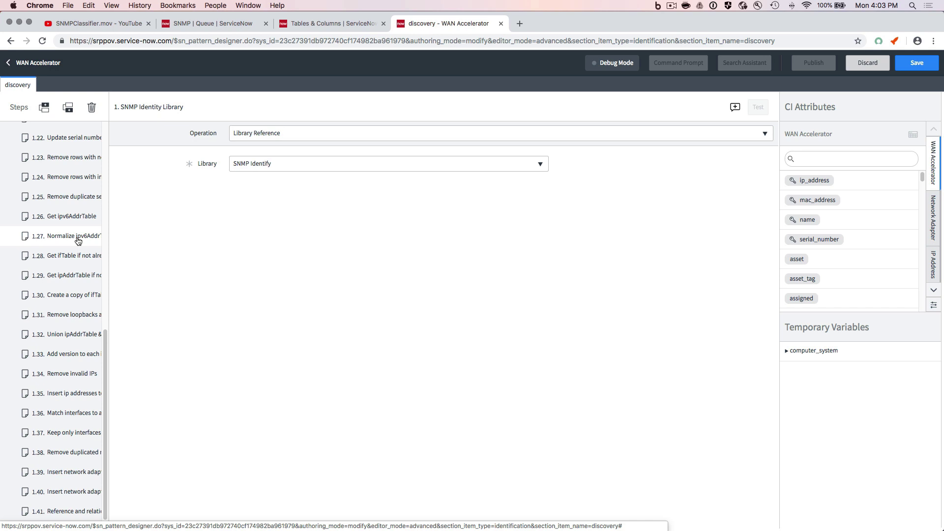
pyautogui.scroll(10, 78, 241)
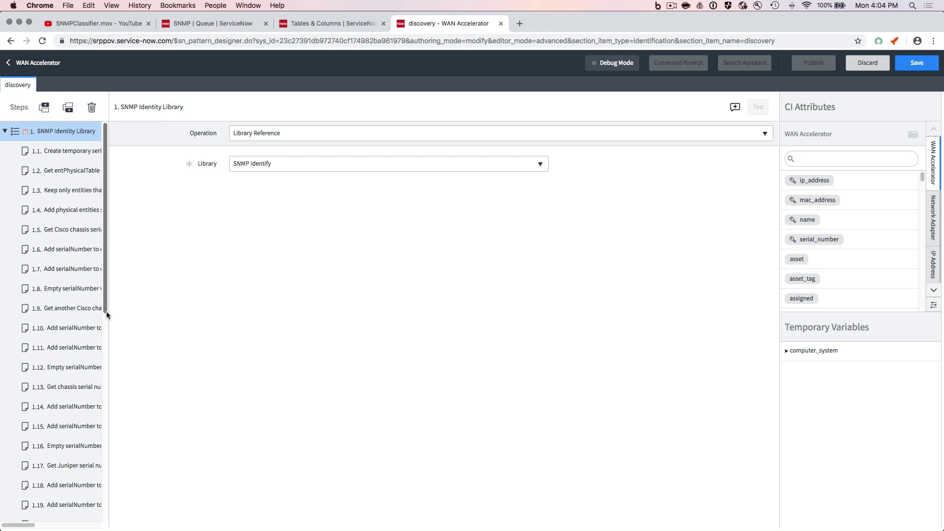
pyautogui.scroll(-8, 64, 242)
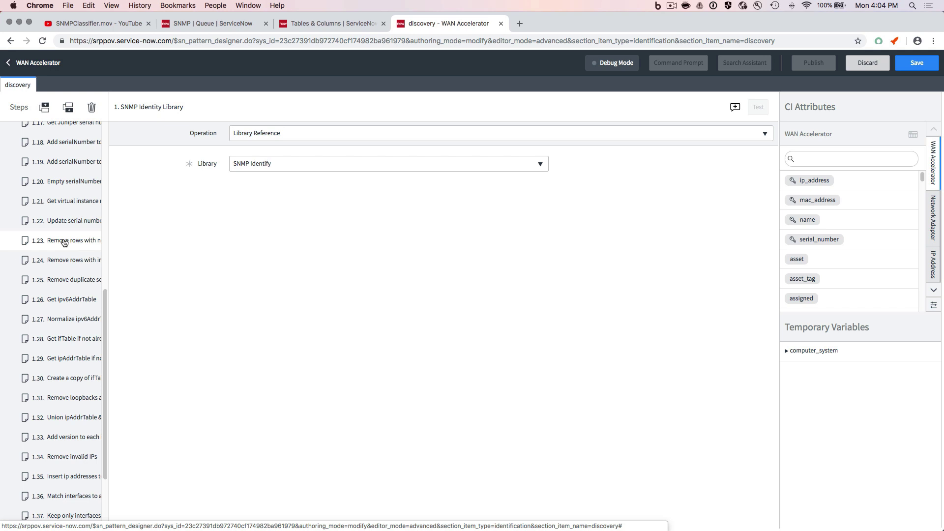
pyautogui.scroll(8, 63, 242)
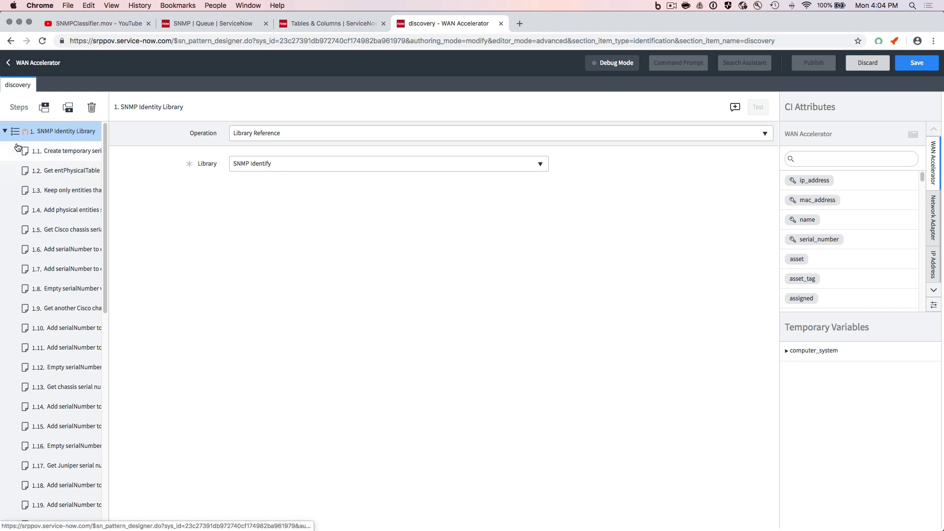
pyautogui.click(5, 131)
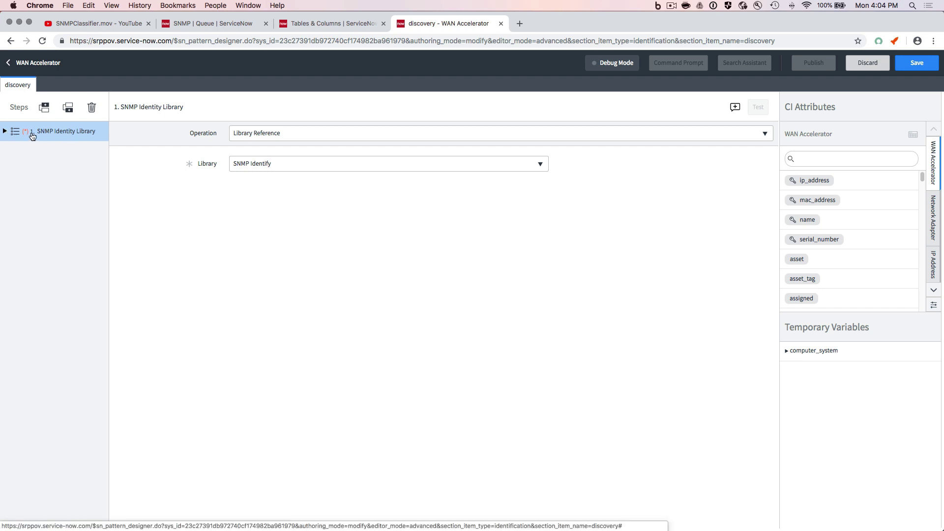
pyautogui.click(4, 132)
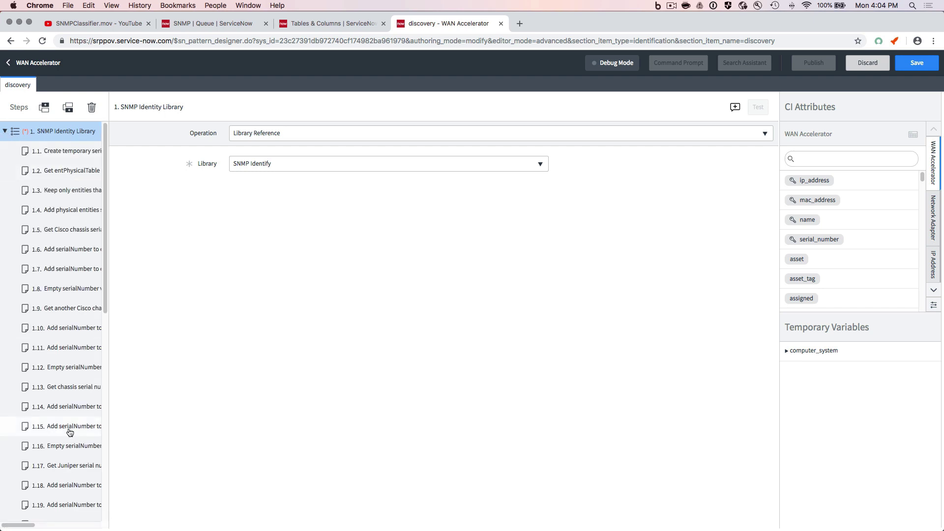
pyautogui.click(4, 132)
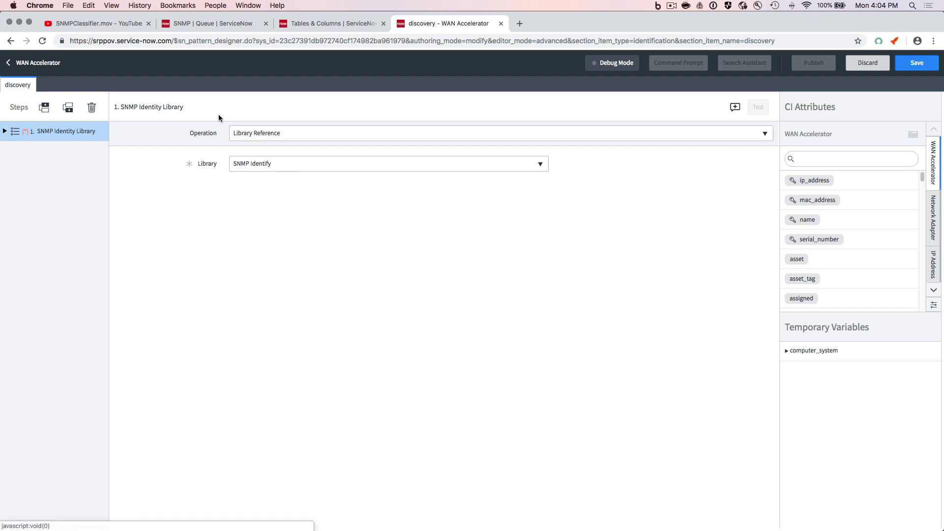
# - Add a discovery step named 'GetName' below SNMP Identity Library and set its operation to SNMP Query
pyautogui.click(69, 108)
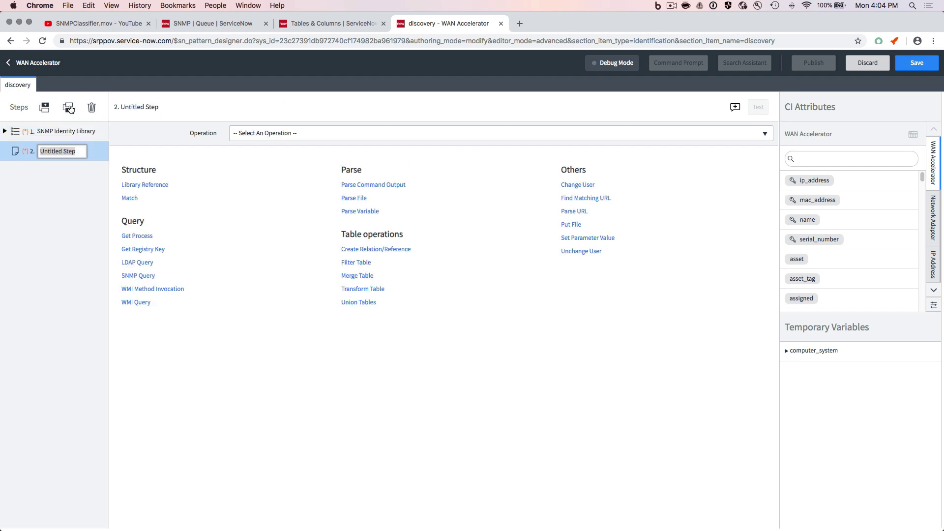
pyautogui.write('GetName')
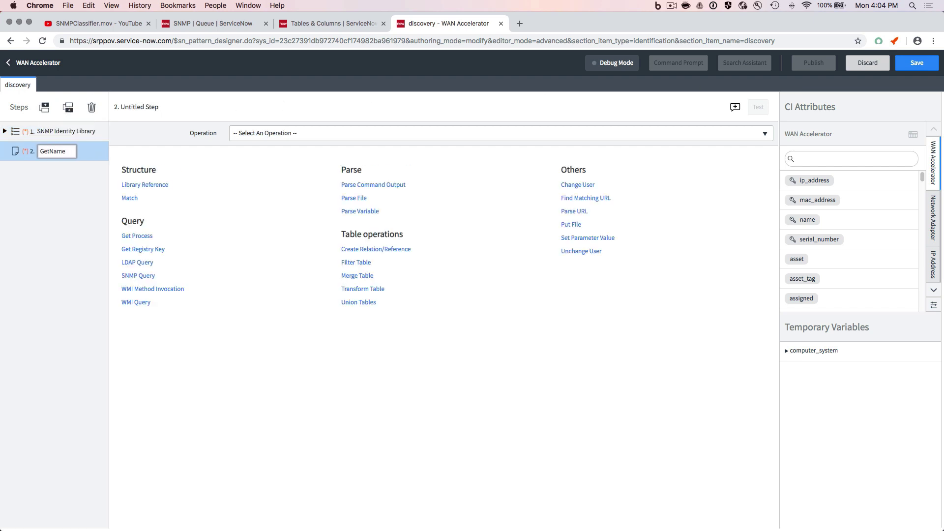
pyautogui.press('Return')
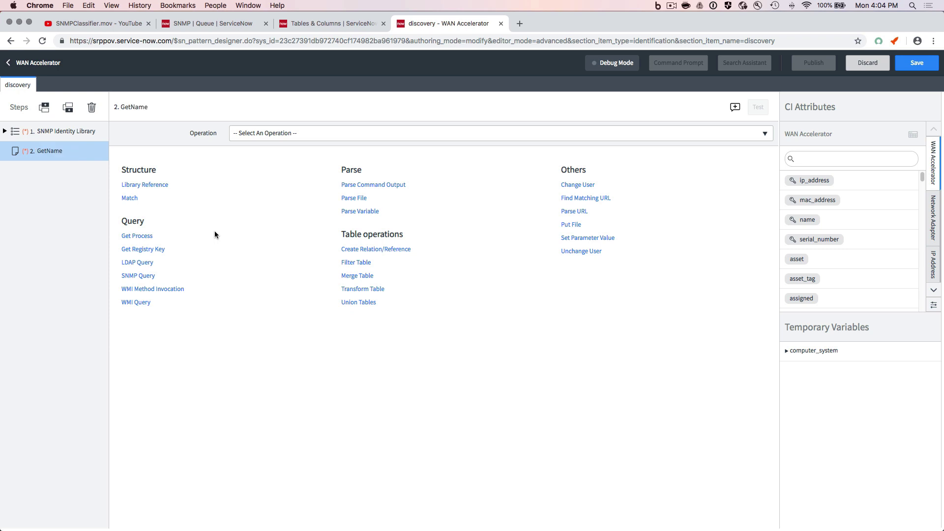
pyautogui.click(138, 275)
# - View the SNMP queue record's XML payload in its own window and search it for 'sysnam'
pyautogui.click(294, 204)
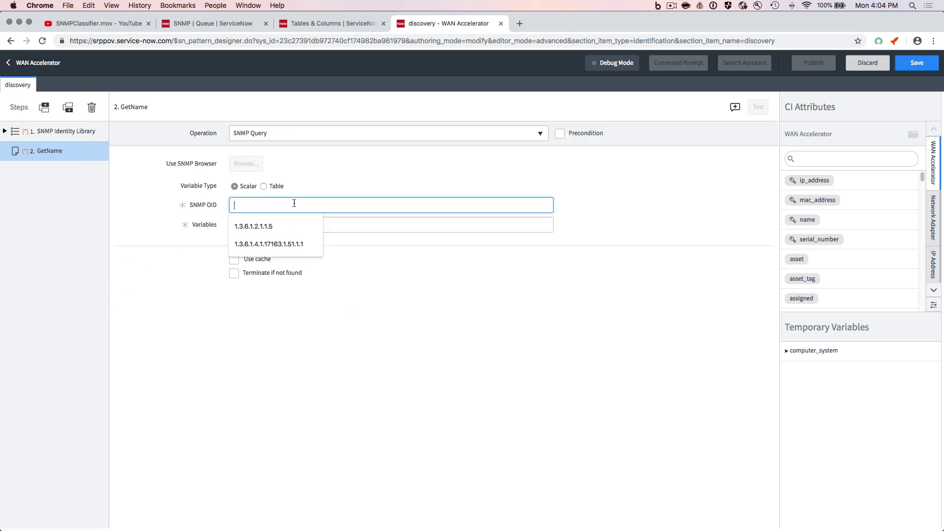
pyautogui.click(209, 23)
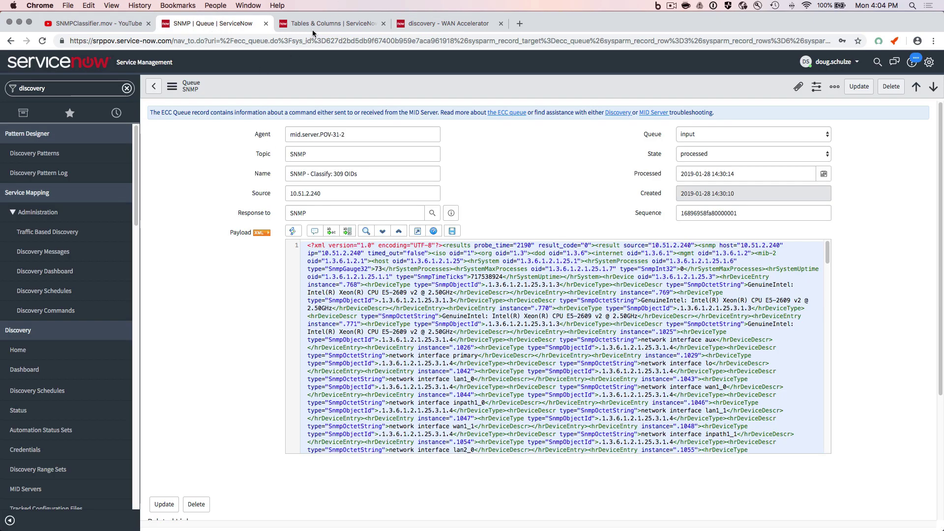
pyautogui.click(262, 233)
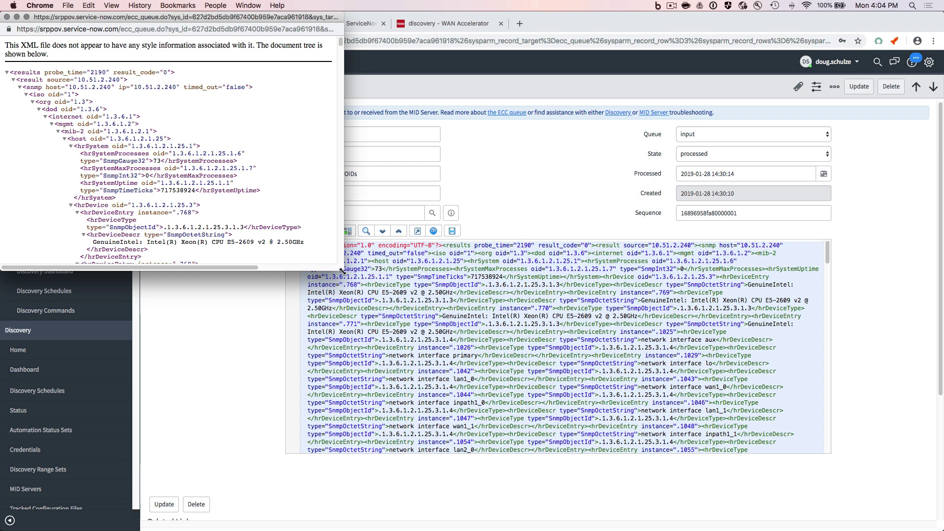
pyautogui.moveTo(343, 271); pyautogui.dragTo(456, 358)
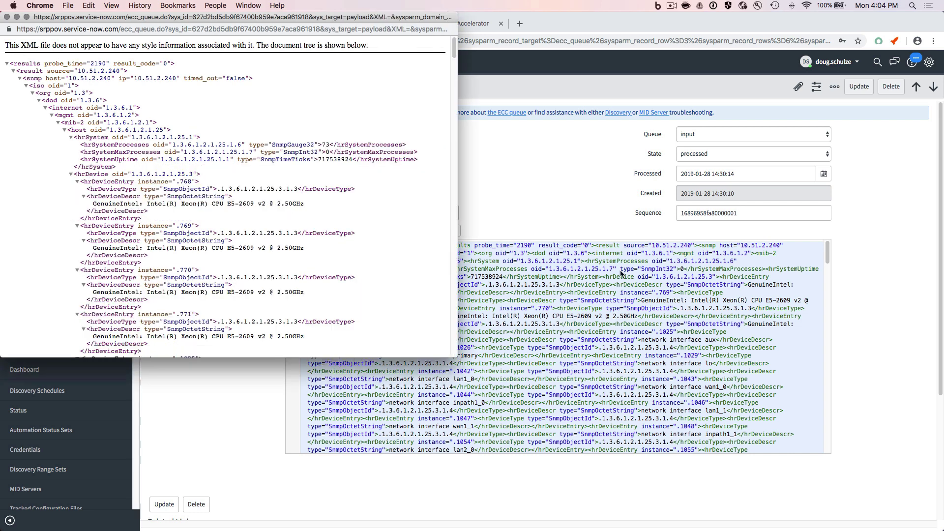
pyautogui.click(551, 196)
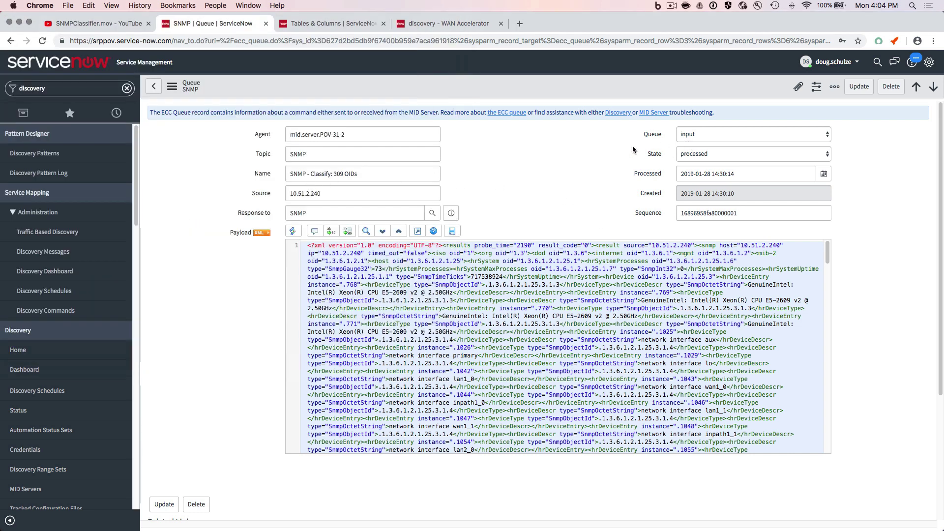
pyautogui.click(258, 237)
pyautogui.press('super+f')
pyautogui.write('sysnam')
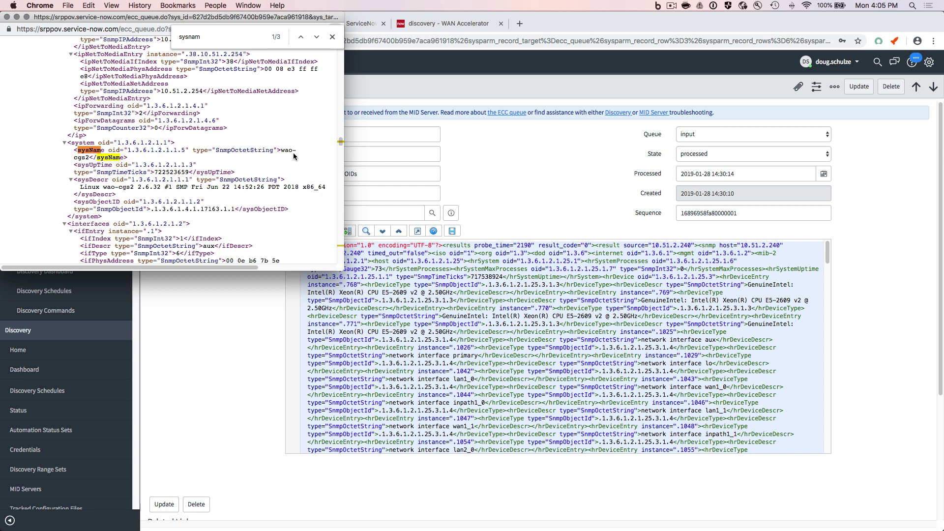
# - Copy the sysName OID 1.3.6.1.2.1.1.5 from the payload into the GetName step's SNMP OID
pyautogui.moveTo(281, 149); pyautogui.dragTo(187, 148)
pyautogui.press('super+c')
pyautogui.click(421, 26)
pyautogui.click(289, 202)
pyautogui.press('super+v')
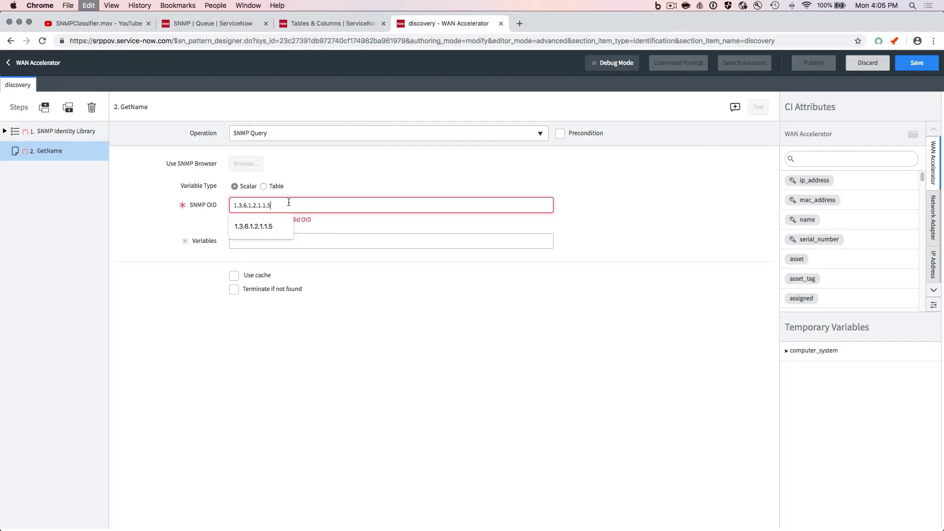
# - Set the GetName query's variable to sysName
pyautogui.click(269, 242)
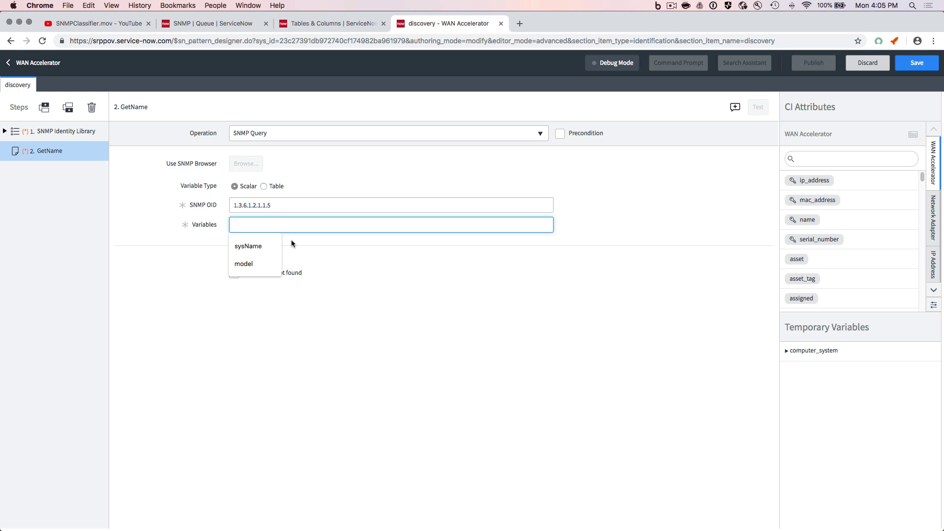
pyautogui.write('sysName')
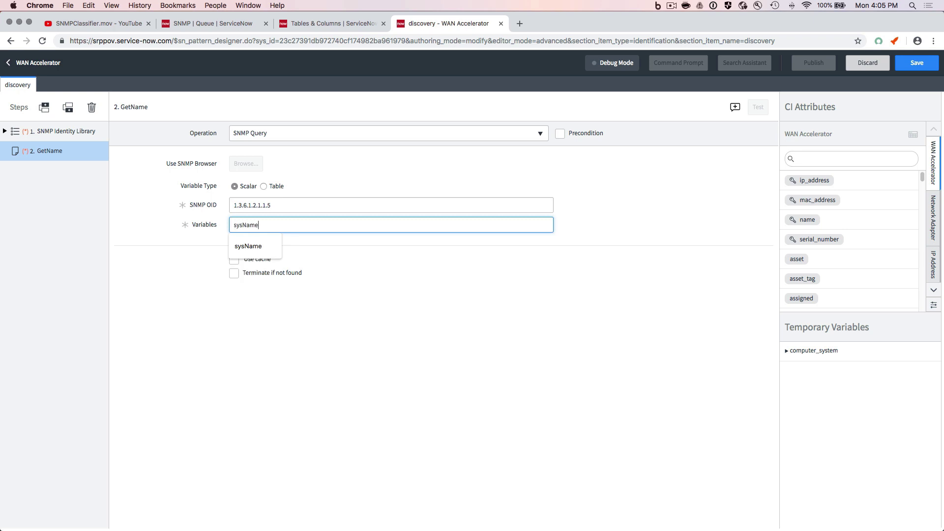
pyautogui.click(272, 245)
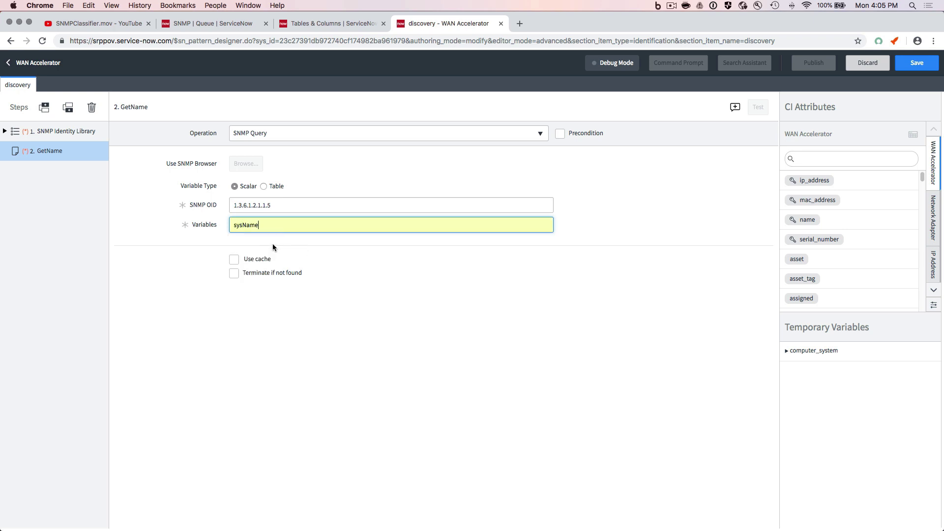
pyautogui.click(279, 226)
pyautogui.click(427, 101)
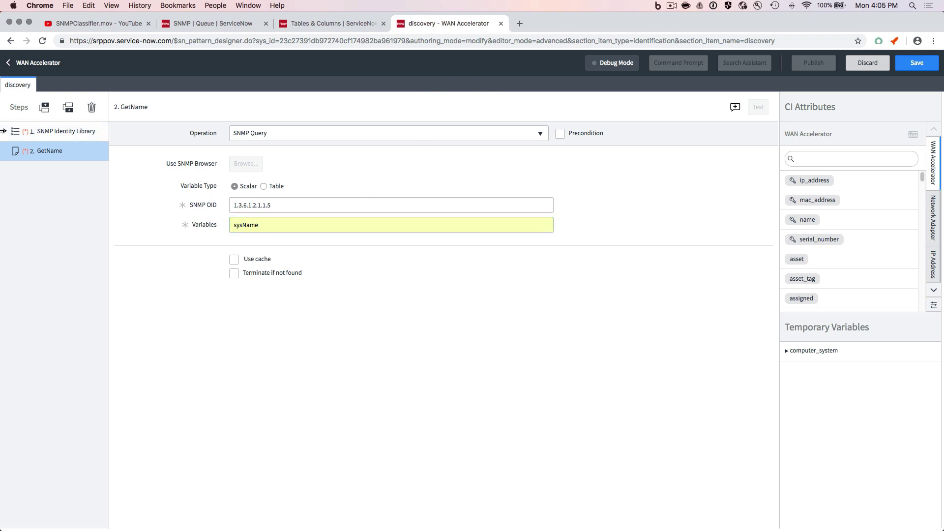
# - Connect debug mode to host 10.51.2.240, copying the address from the SNMP queue record's source
pyautogui.click(604, 69)
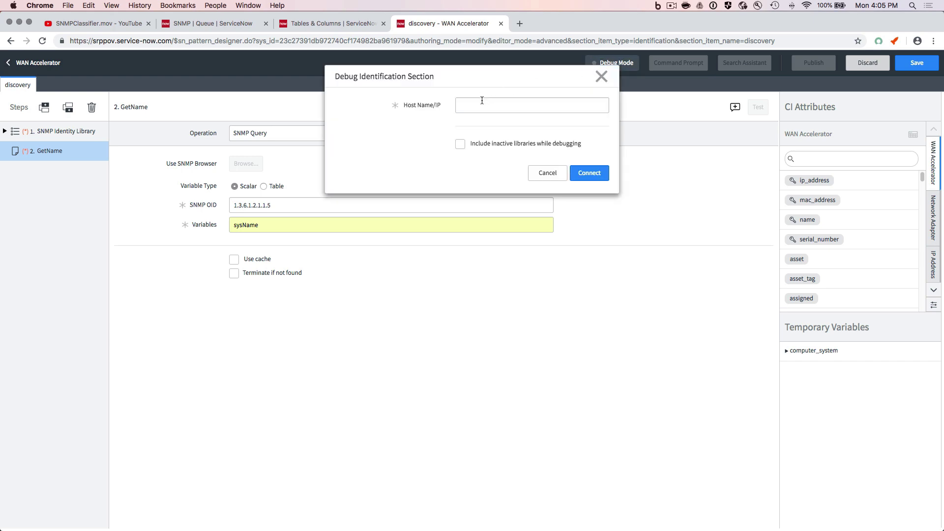
pyautogui.click(195, 23)
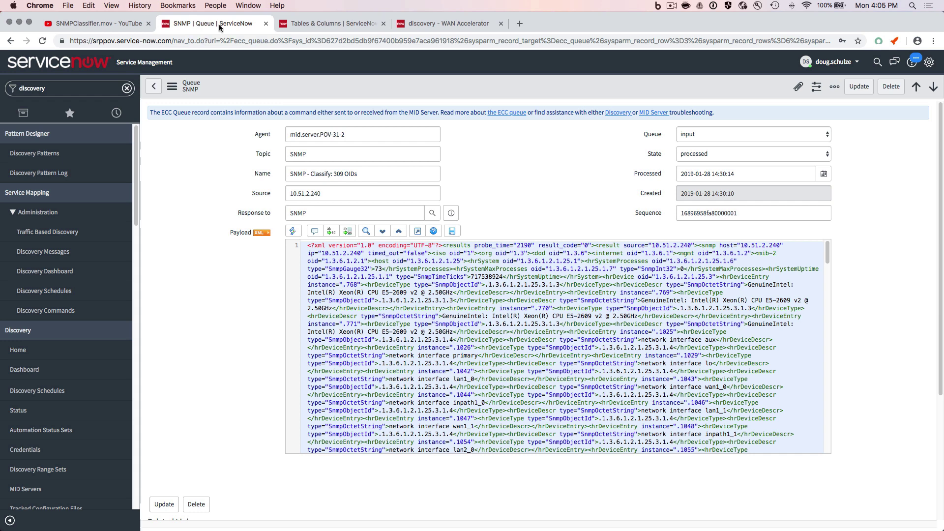
pyautogui.doubleClick(316, 196)
pyautogui.press('super+c')
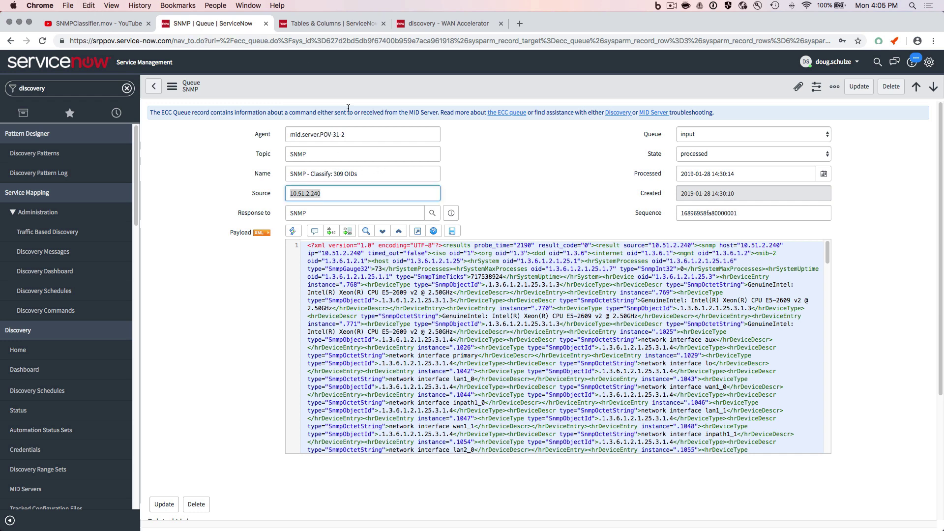
pyautogui.click(449, 22)
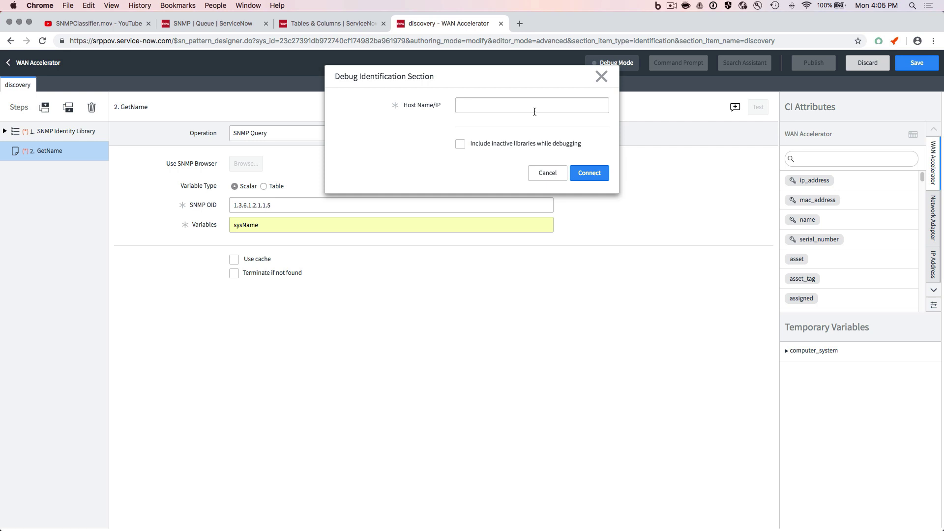
pyautogui.click(508, 106)
pyautogui.press('super+v')
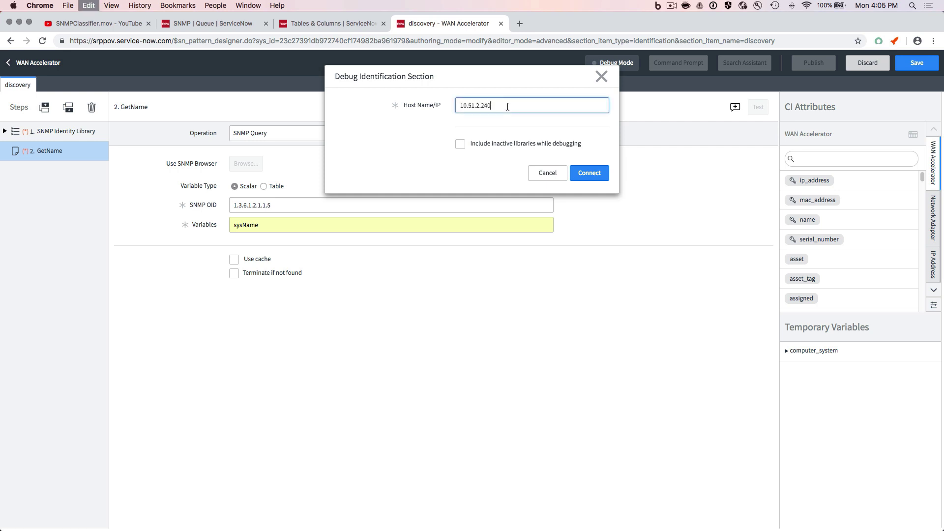
pyautogui.click(590, 174)
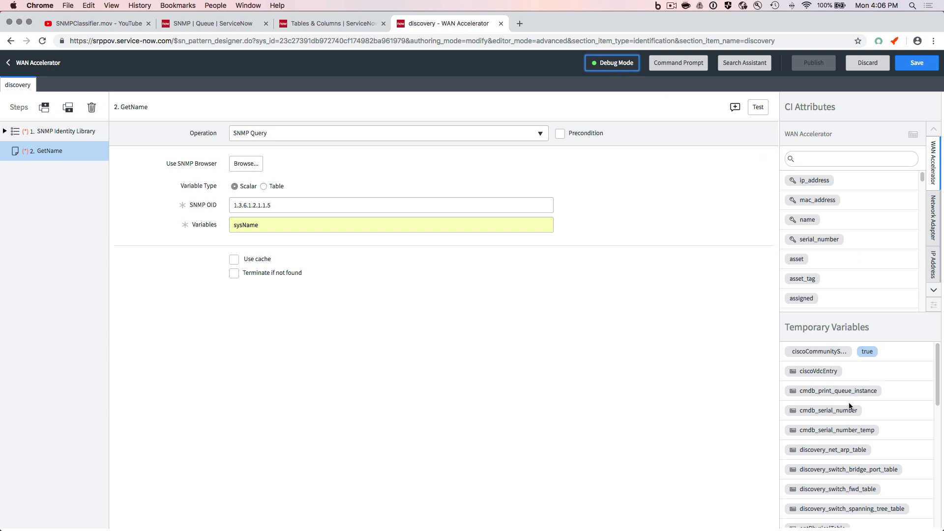
# - Review the temporary variables loaded by the debug session, through to the end of the list and back
pyautogui.scroll(-10, 849, 407)
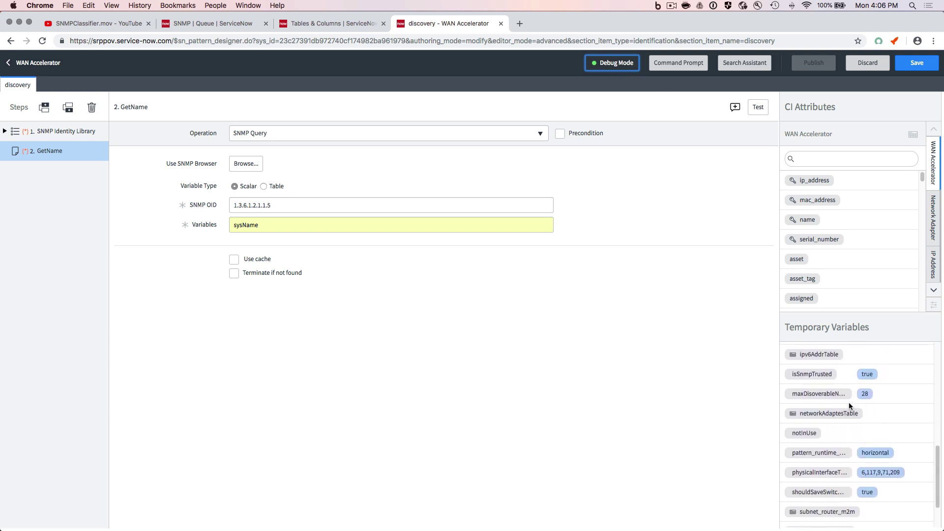
pyautogui.scroll(-1, 850, 408)
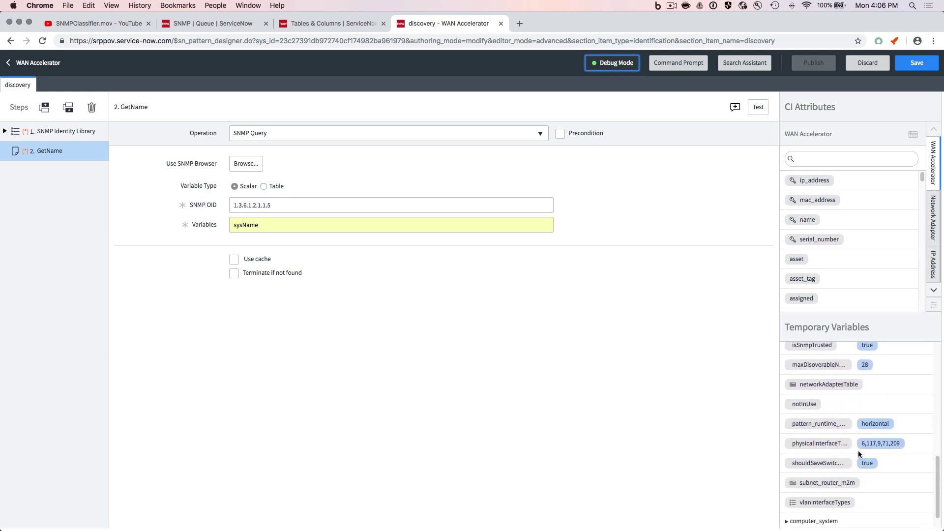
pyautogui.scroll(-1, 824, 398)
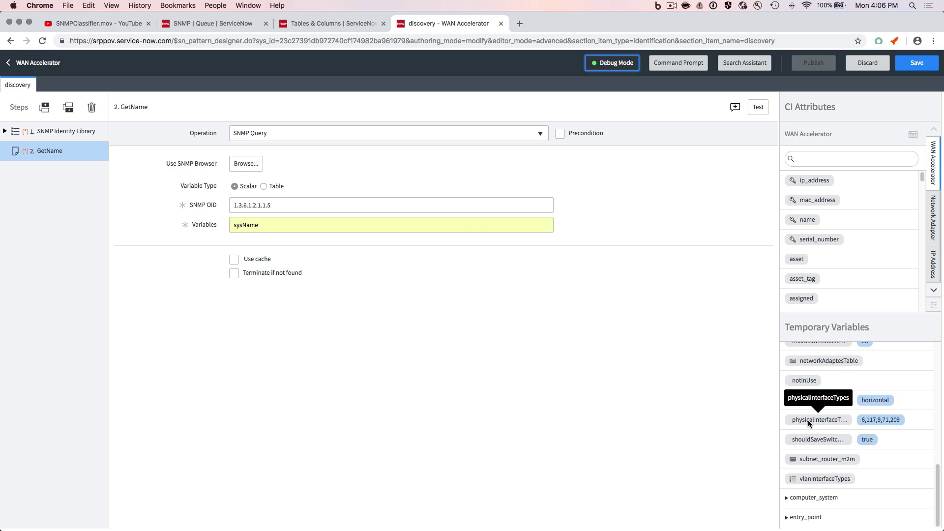
pyautogui.scroll(3, 809, 422)
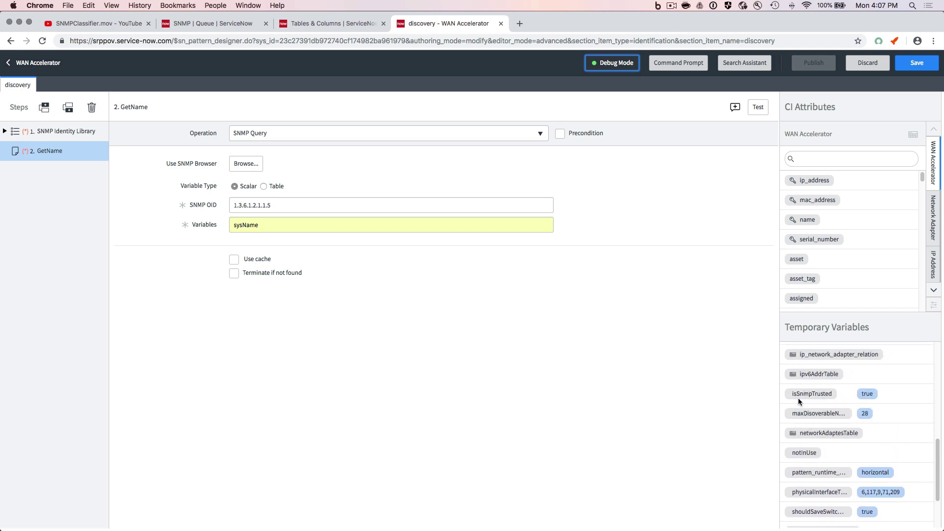
pyautogui.scroll(5, 822, 392)
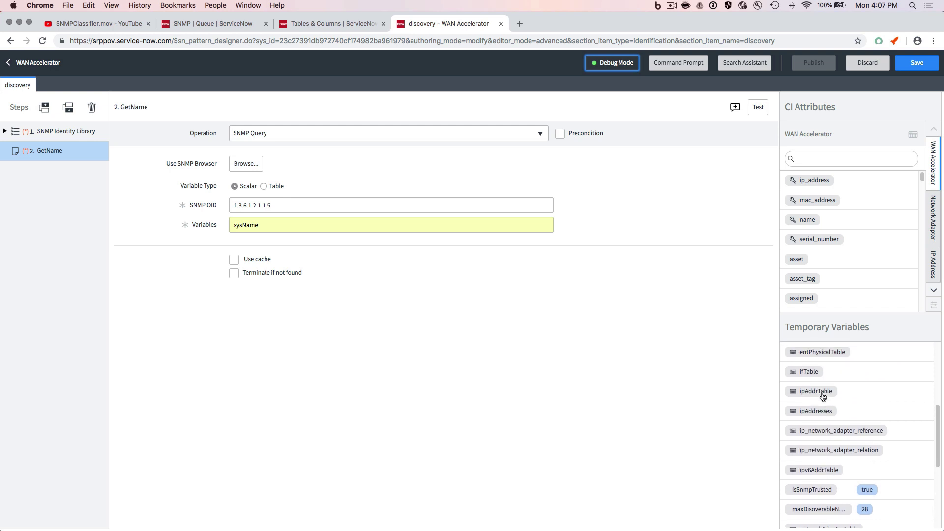
pyautogui.scroll(3, 822, 392)
pyautogui.scroll(1, 823, 396)
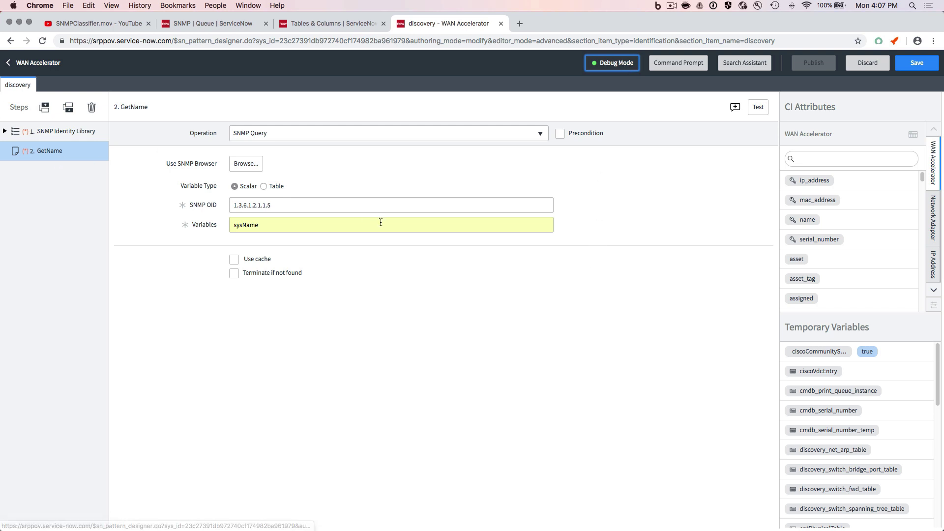
# - Add a Set Parameter Value step below GetName that assigns $sysName to $cmdb_ci_wan_accel_network[*].name
pyautogui.click(74, 109)
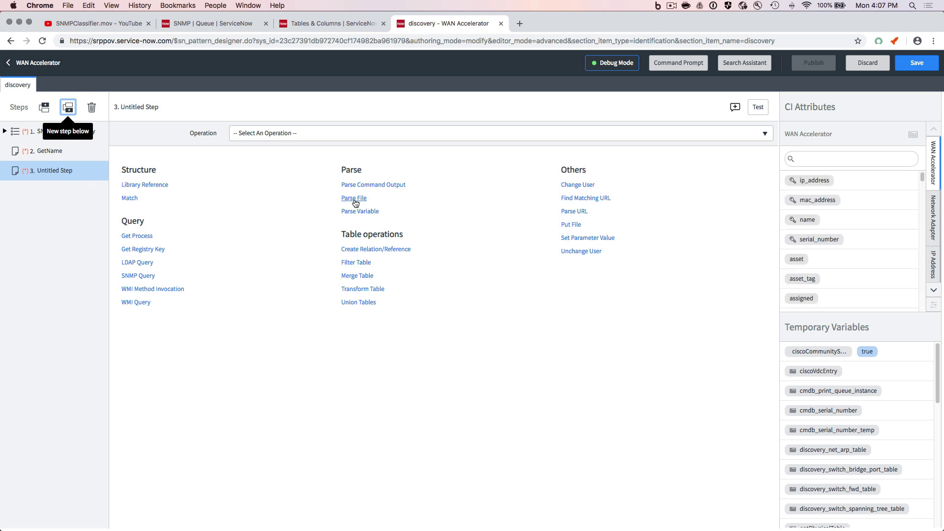
pyautogui.click(596, 239)
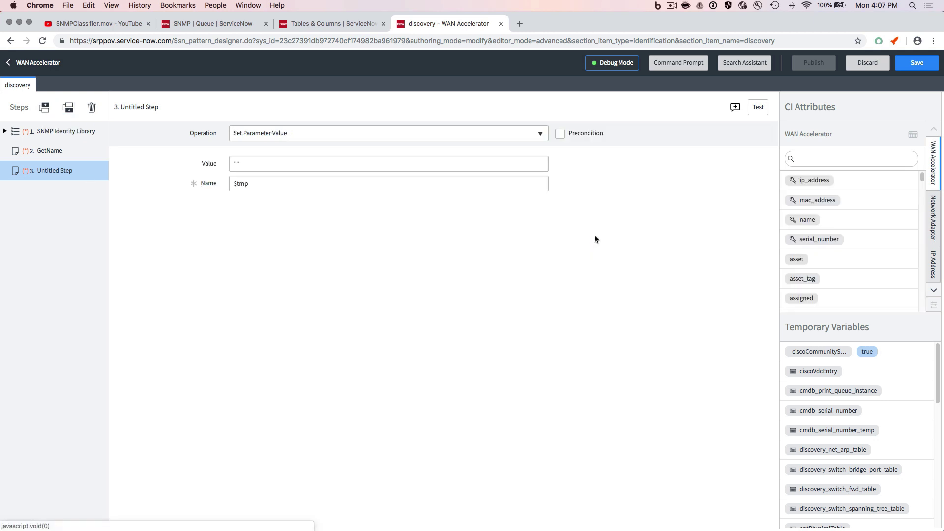
pyautogui.click(280, 170)
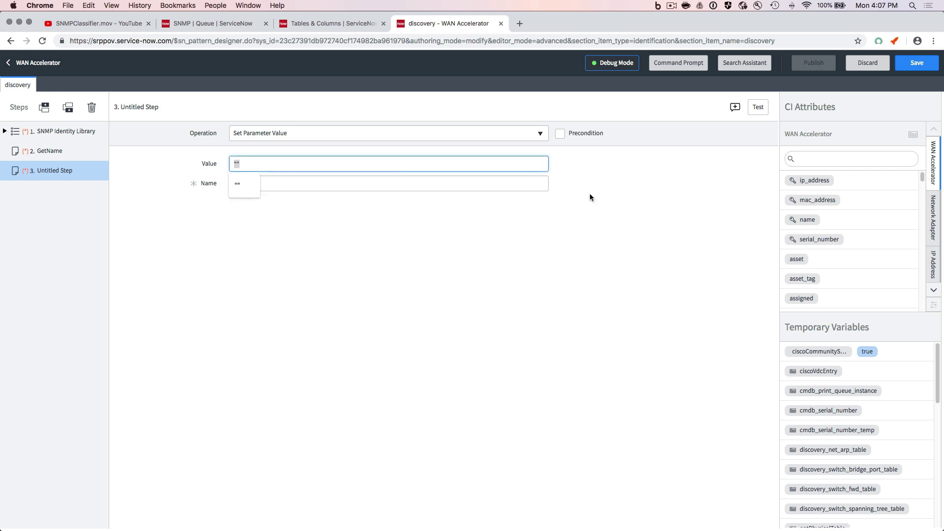
pyautogui.scroll(-5, 809, 410)
pyautogui.scroll(-8, 809, 410)
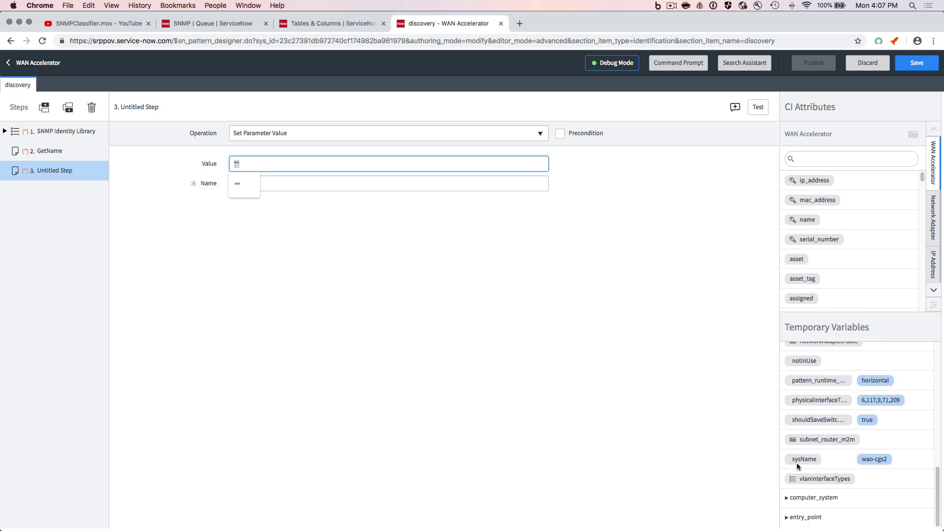
pyautogui.moveTo(804, 459); pyautogui.dragTo(270, 163)
pyautogui.moveTo(804, 219); pyautogui.dragTo(341, 182)
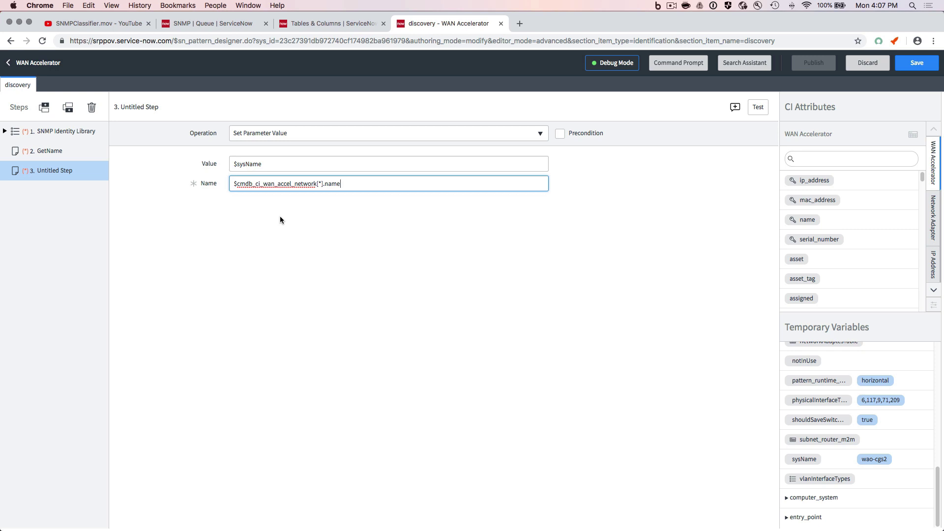
# - Rename the untitled Set Parameter Value step as 'SetSysName'
pyautogui.click(53, 170)
pyautogui.press('super+a')
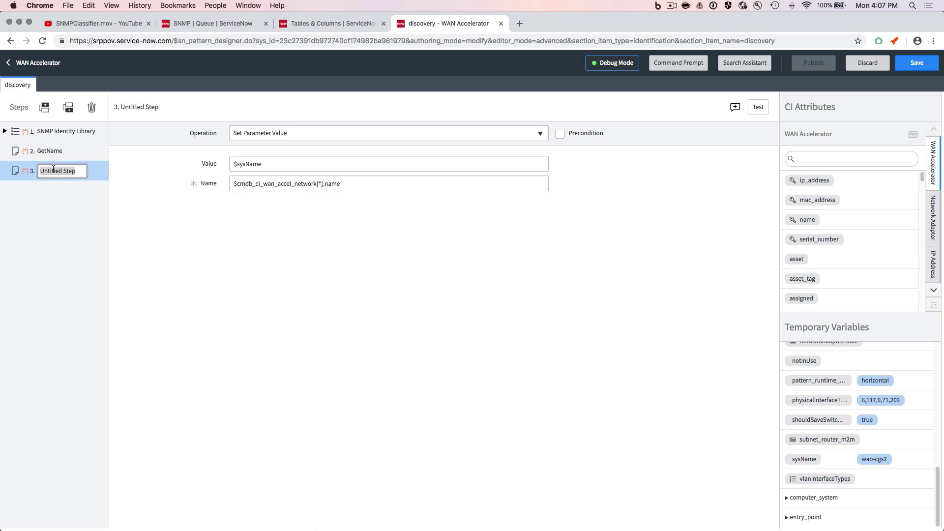
pyautogui.write('SetSysName')
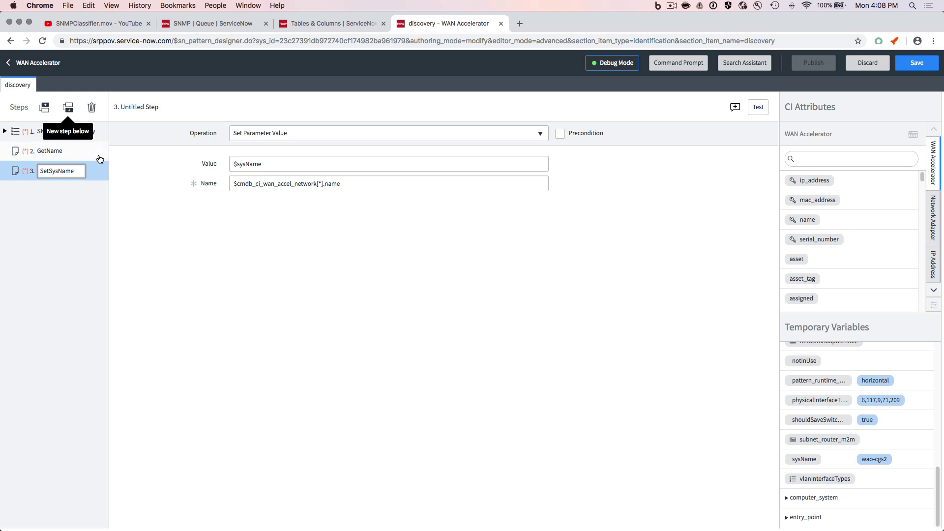
# - Confirm the SetSysName step name and add a new step below it named 'GetModel'
pyautogui.press('Return')
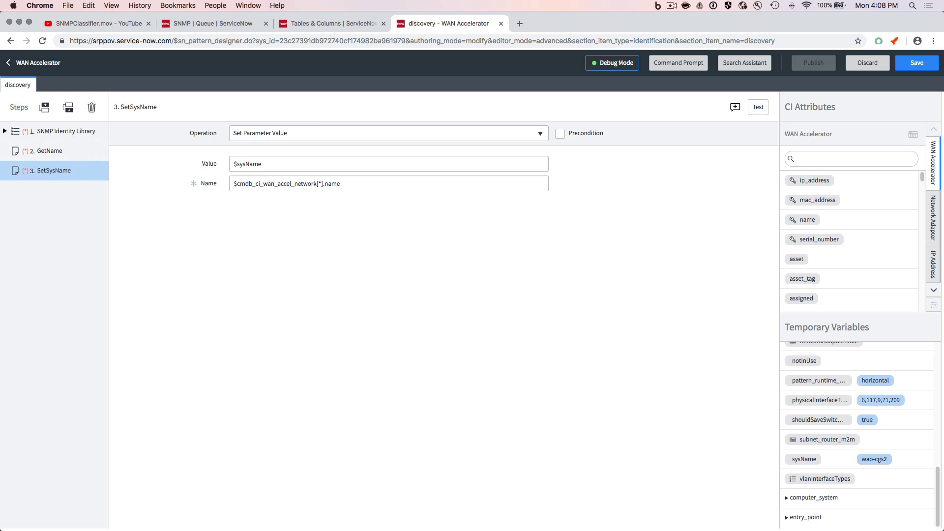
pyautogui.click(68, 112)
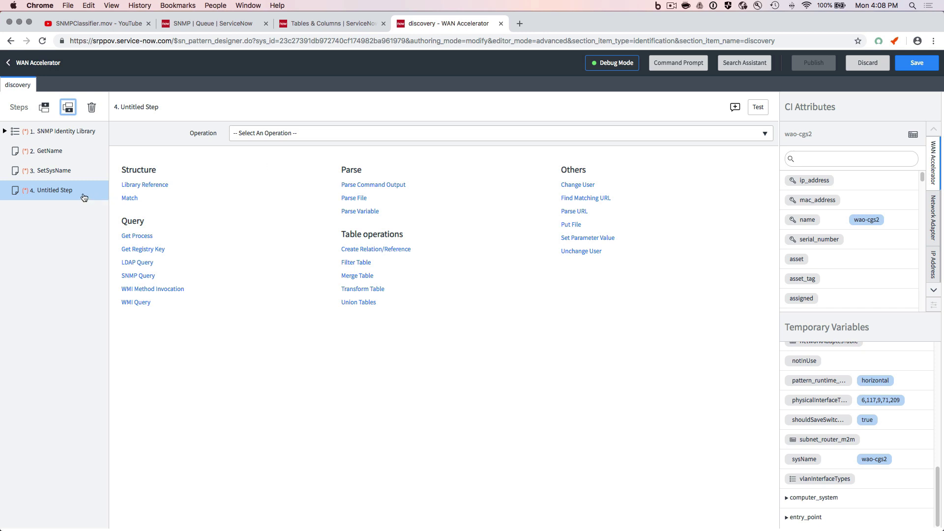
pyautogui.doubleClick(57, 191)
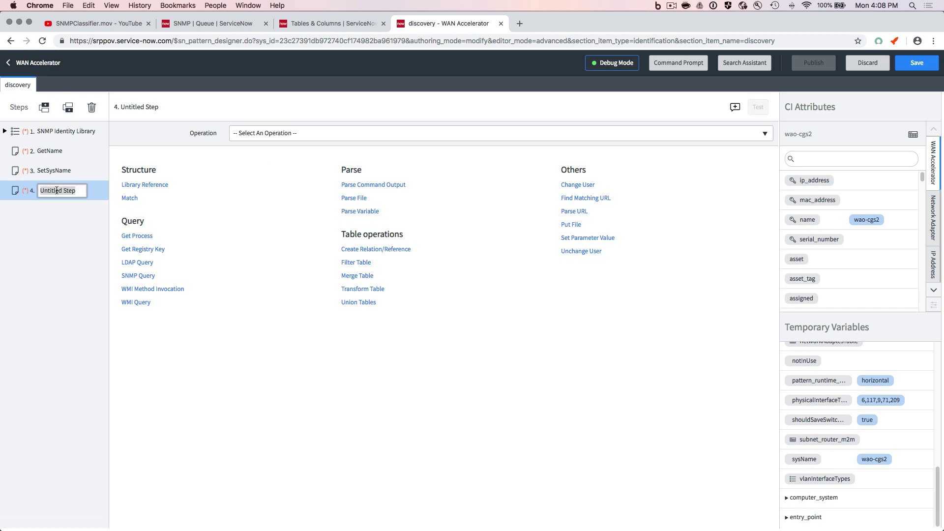
pyautogui.write('GetMo')
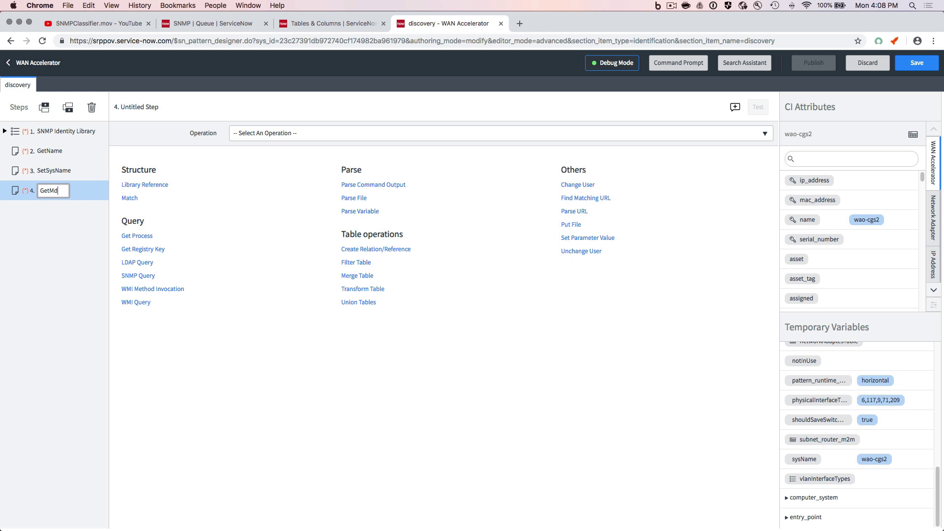
pyautogui.write('del')
pyautogui.press('Return')
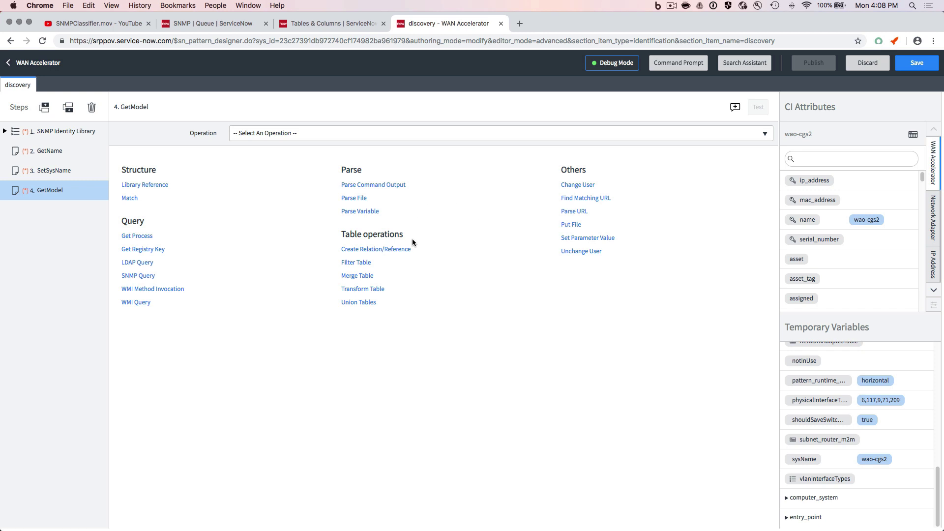
# - Make GetModel an SNMP Query operation and load STEELHEAD-MIB in its SNMP Browser
pyautogui.click(138, 276)
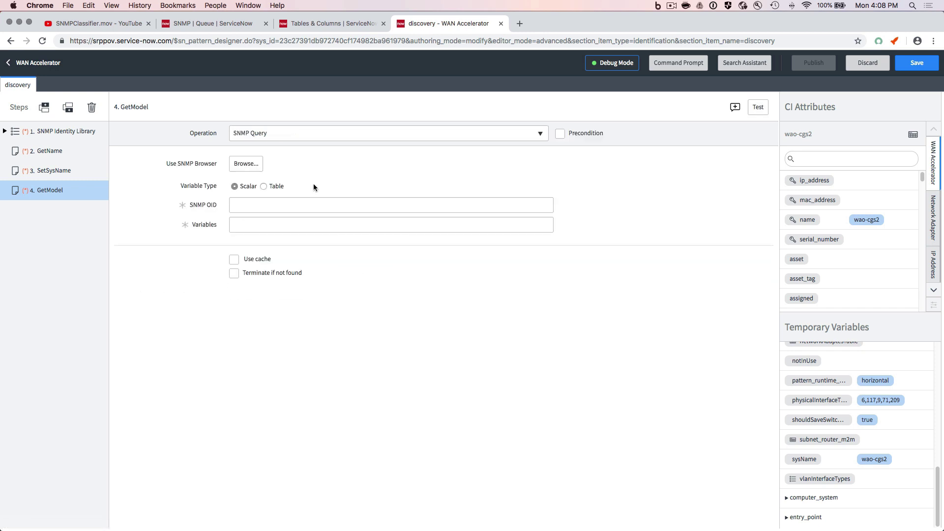
pyautogui.click(250, 164)
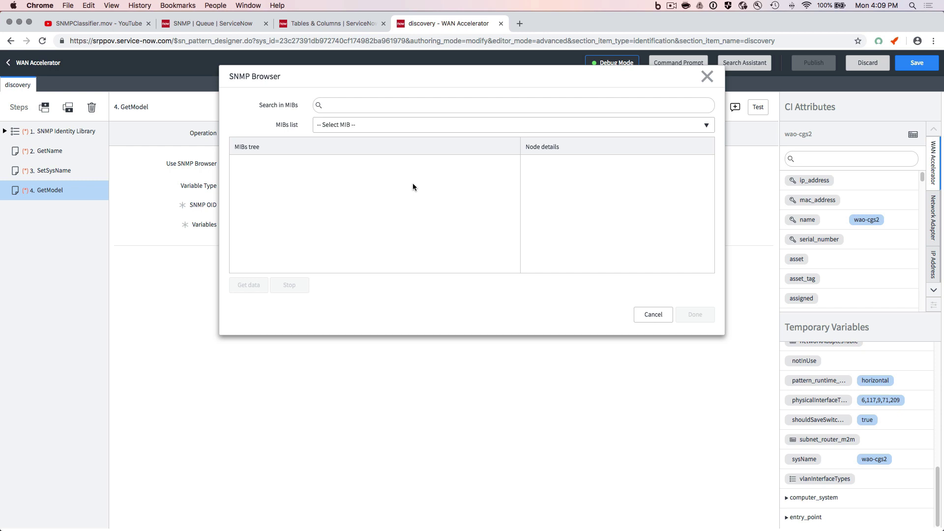
pyautogui.click(377, 127)
pyautogui.scroll(-2, 384, 226)
pyautogui.scroll(-10, 384, 226)
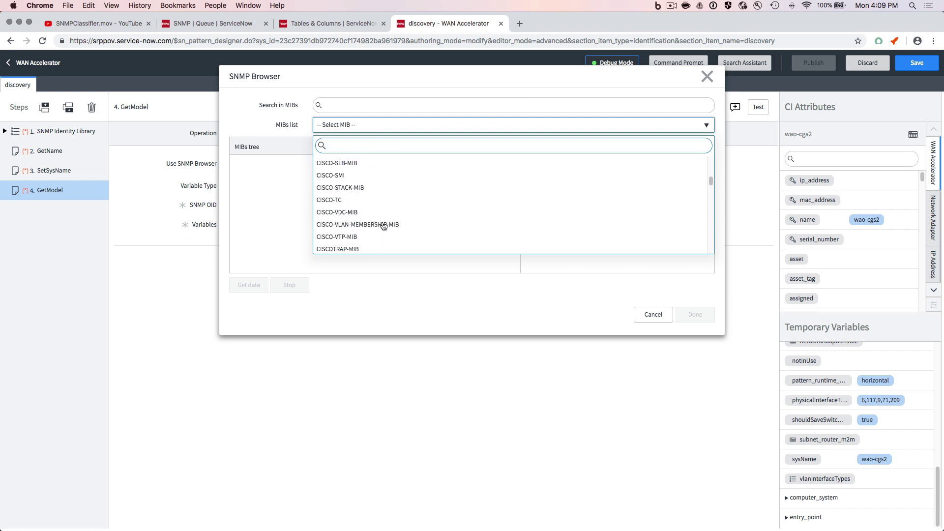
pyautogui.scroll(-15, 384, 226)
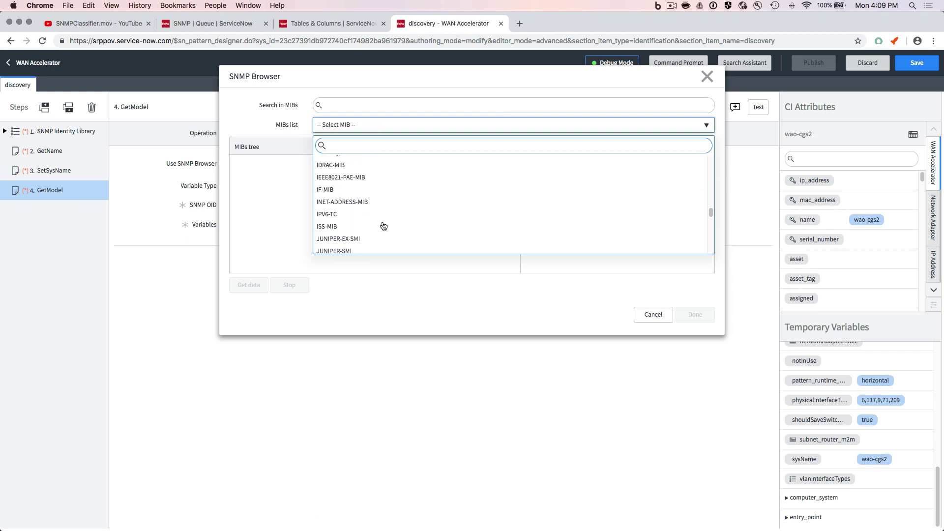
pyautogui.scroll(-5, 384, 226)
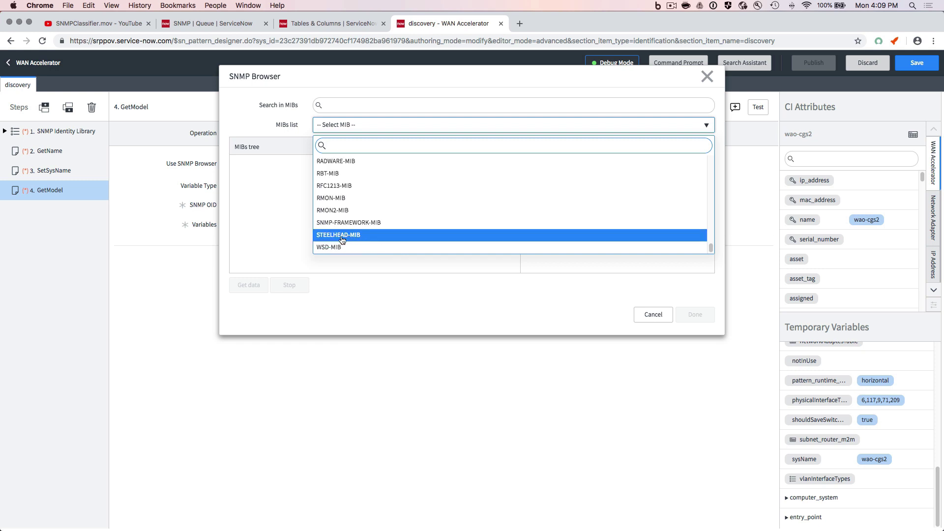
pyautogui.click(343, 235)
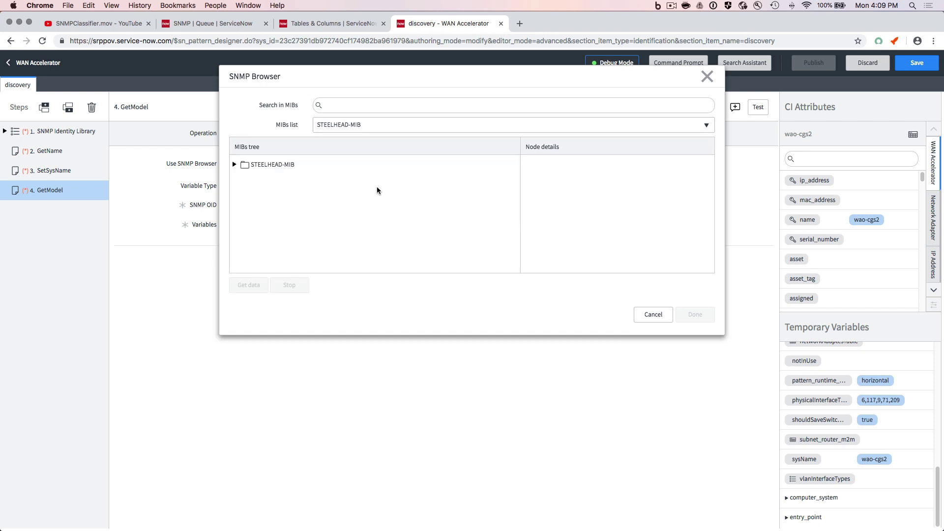
# - Expand the steelhead node in the STEELHEAD-MIB tree and examine the entries in its system and config branches
pyautogui.click(234, 164)
pyautogui.click(245, 185)
pyautogui.scroll(-1, 384, 206)
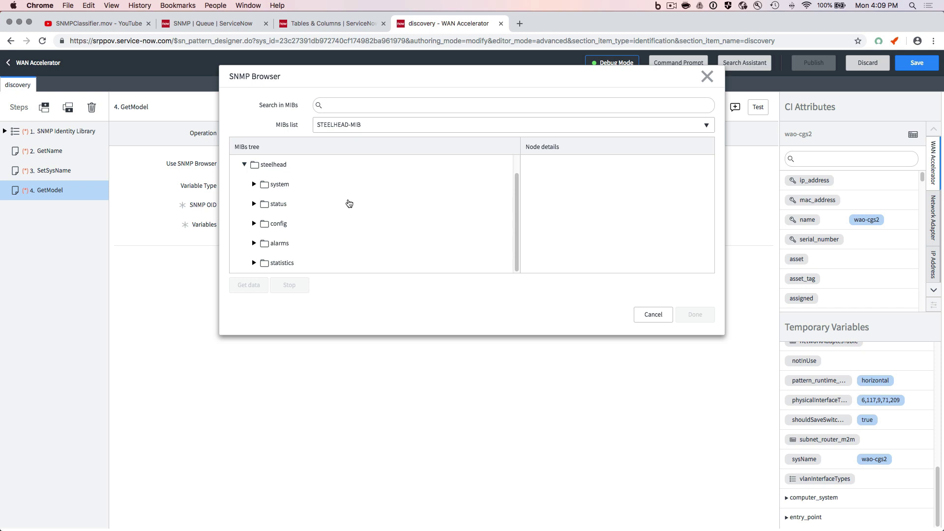
pyautogui.click(253, 184)
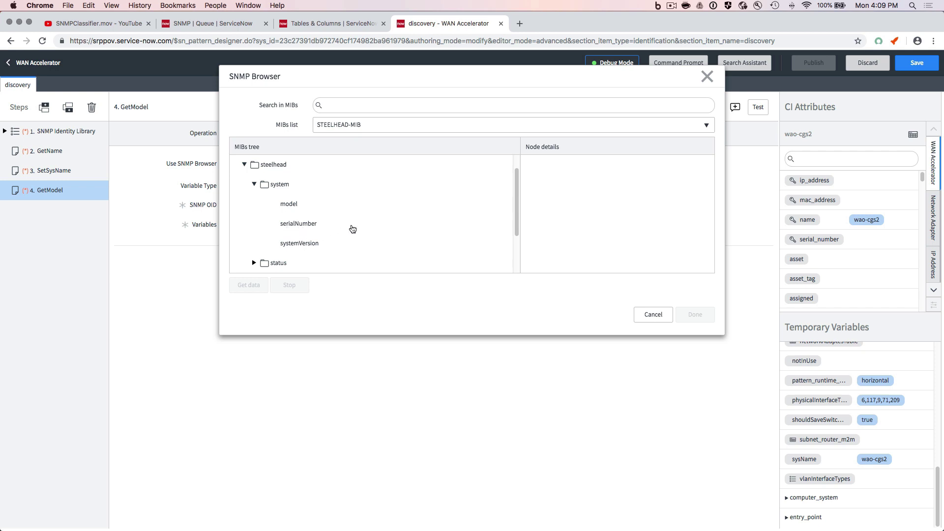
pyautogui.scroll(-3, 353, 228)
pyautogui.click(254, 225)
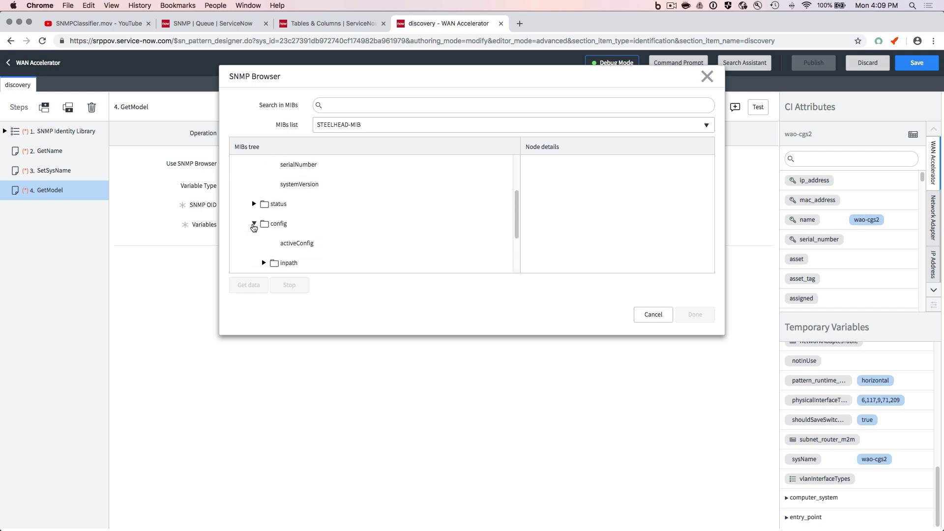
pyautogui.scroll(-3, 329, 236)
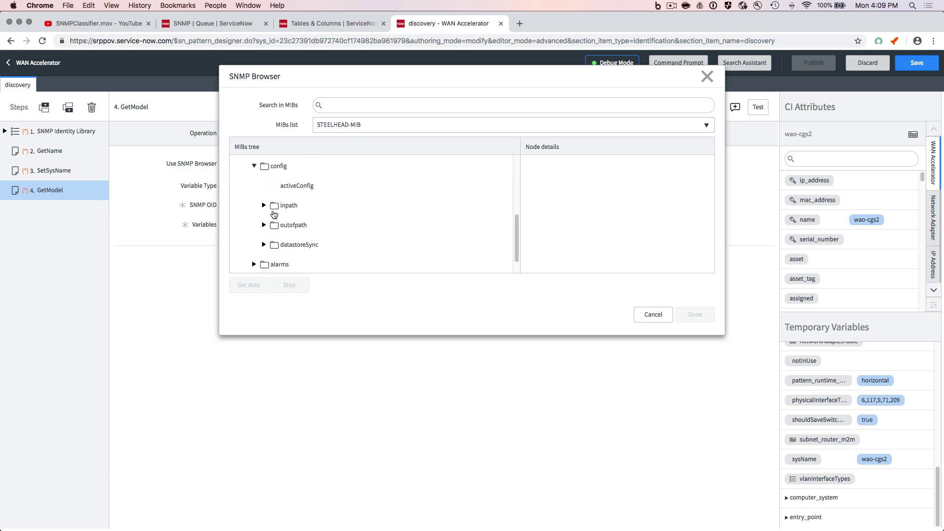
# - Examine the config, alarms and statistics branches of the STEELHEAD-MIB tree in the SNMP Browser
pyautogui.scroll(-1, 363, 193)
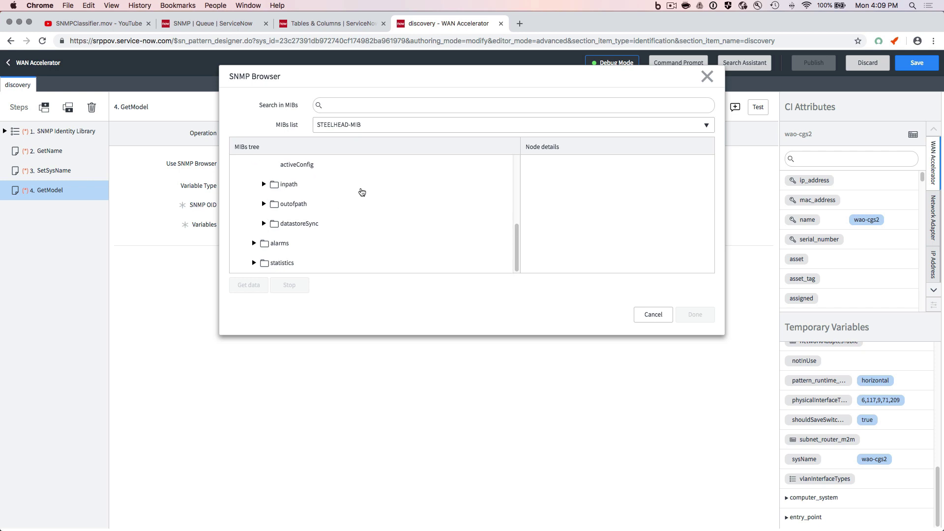
pyautogui.click(253, 244)
pyautogui.scroll(-1, 338, 238)
pyautogui.click(254, 264)
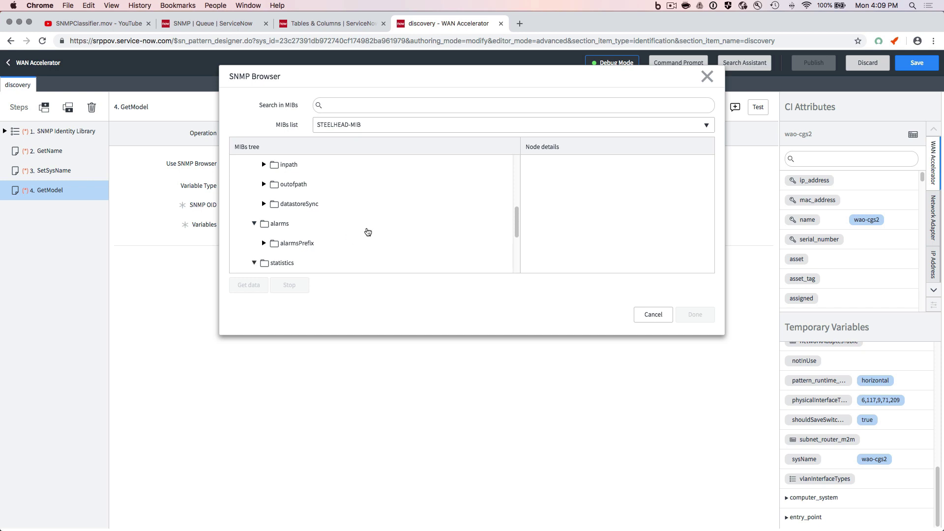
pyautogui.scroll(-3, 367, 232)
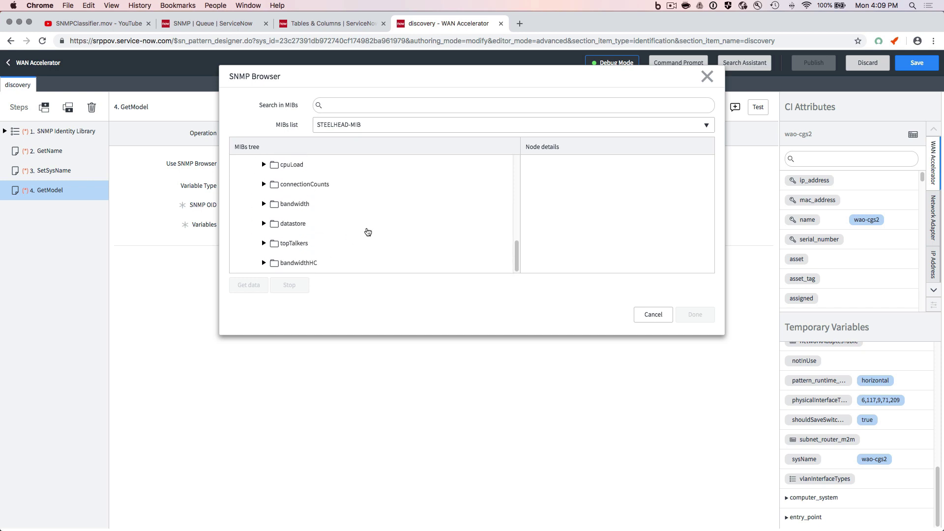
pyautogui.scroll(10, 368, 232)
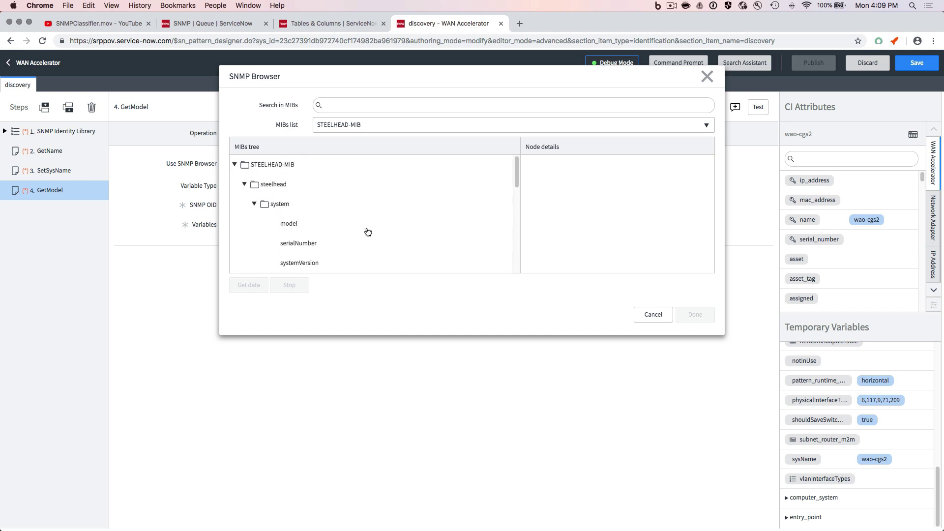
pyautogui.scroll(-2, 366, 231)
pyautogui.scroll(2, 365, 231)
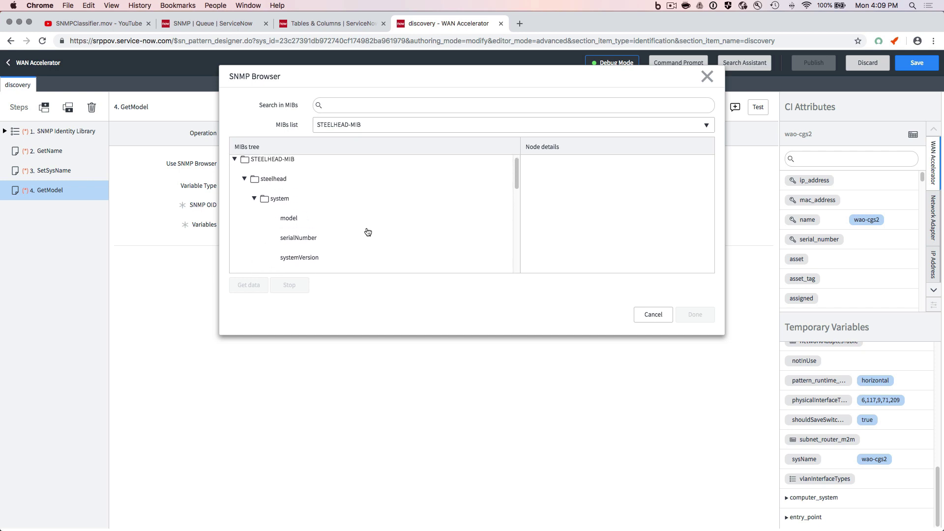
# - Get the data for the system model node, copy its OID, and apply the node to the GetModel query
pyautogui.click(289, 219)
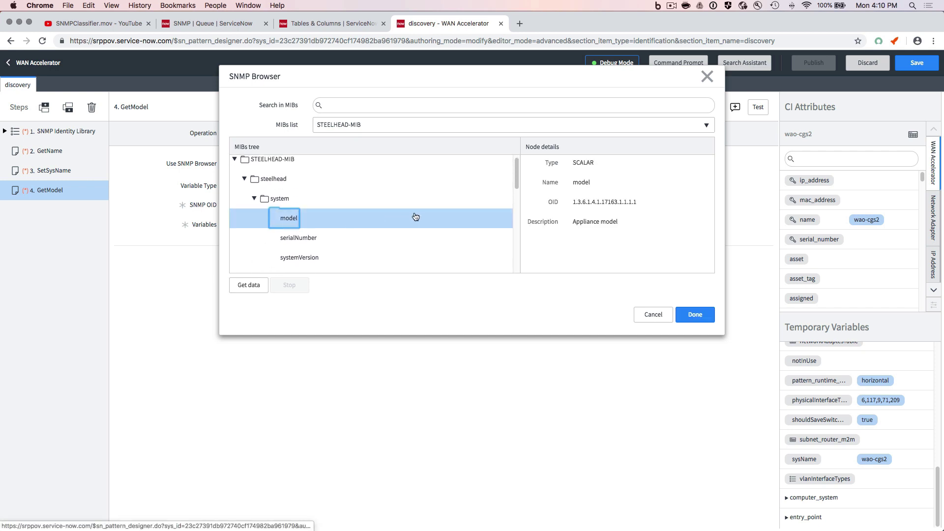
pyautogui.click(249, 285)
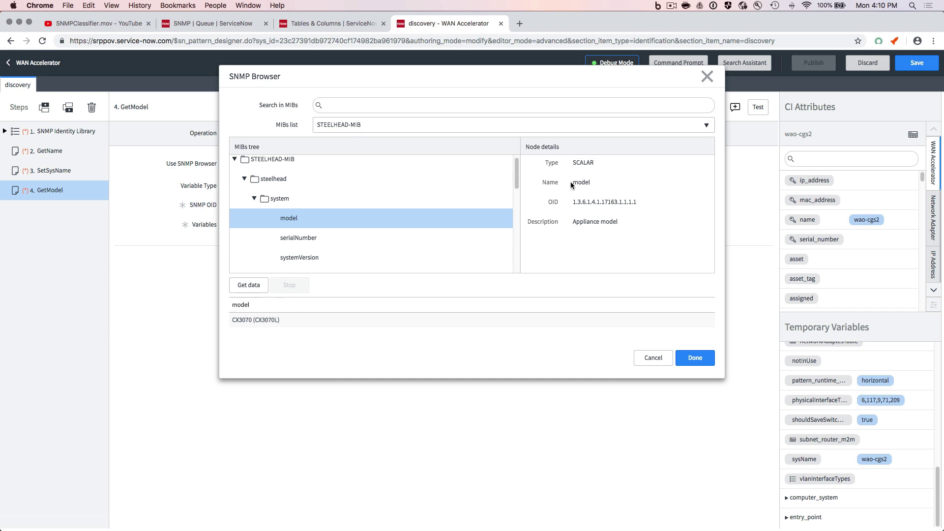
pyautogui.moveTo(573, 202); pyautogui.dragTo(645, 203)
pyautogui.press('super+c')
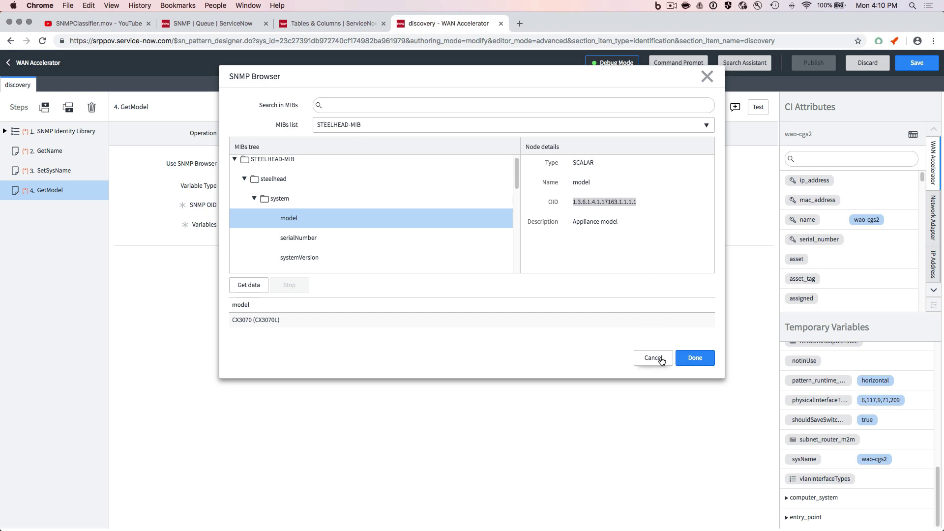
pyautogui.click(695, 358)
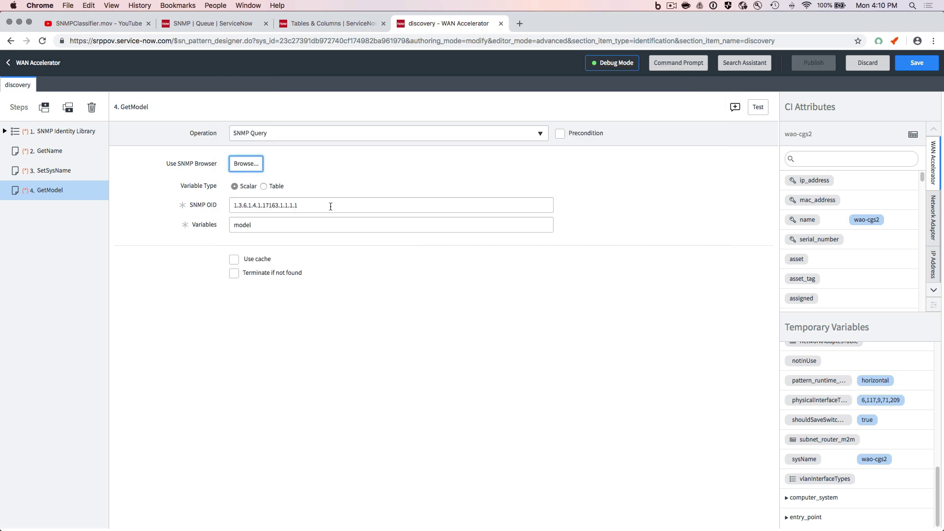
# - Check the GetModel step's variable name, then test the step, inspect the returned model value and close the result
pyautogui.click(261, 226)
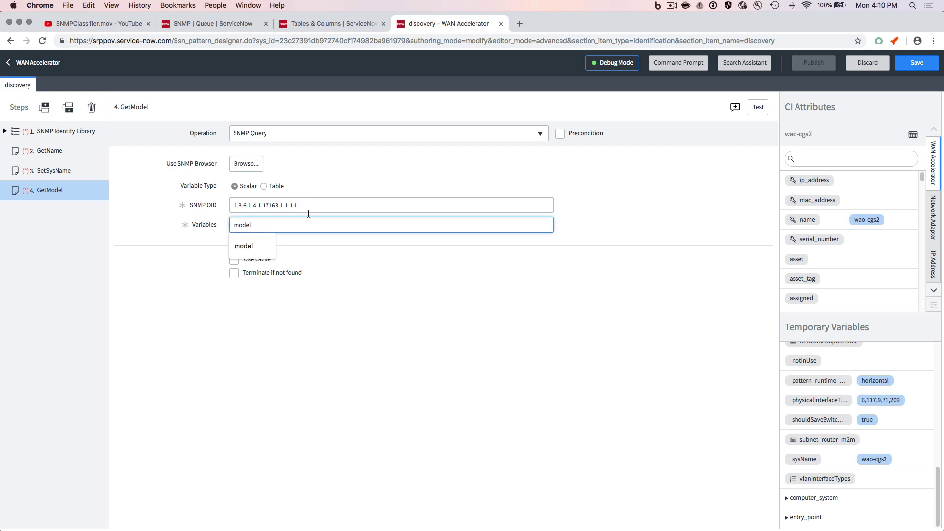
pyautogui.click(140, 242)
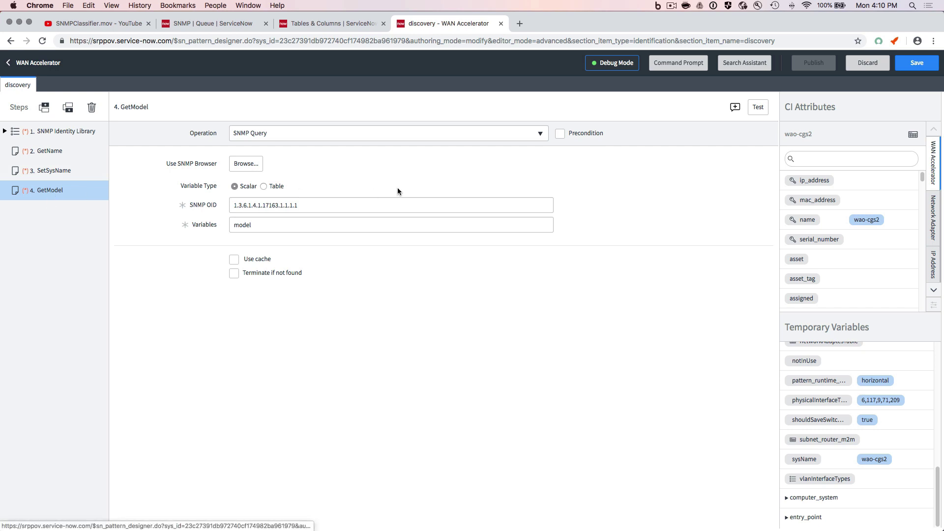
pyautogui.click(758, 107)
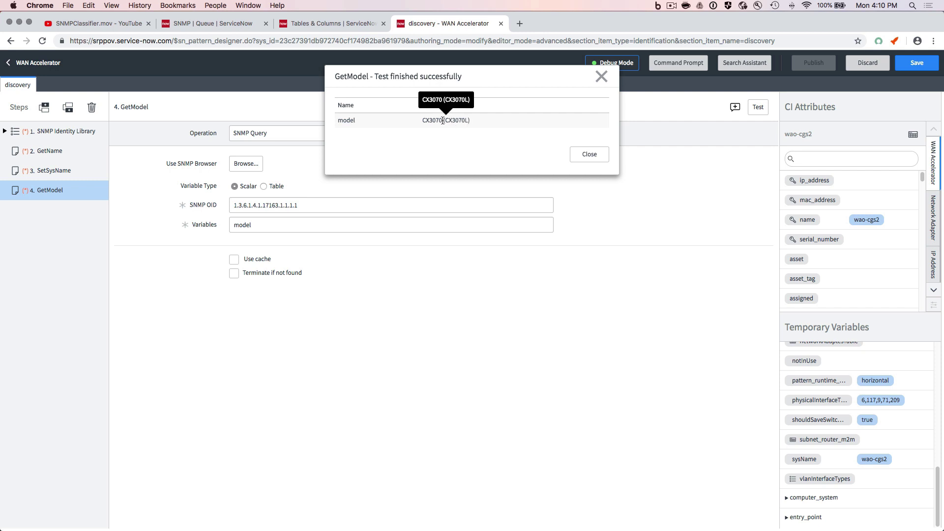
pyautogui.moveTo(446, 120); pyautogui.dragTo(464, 120)
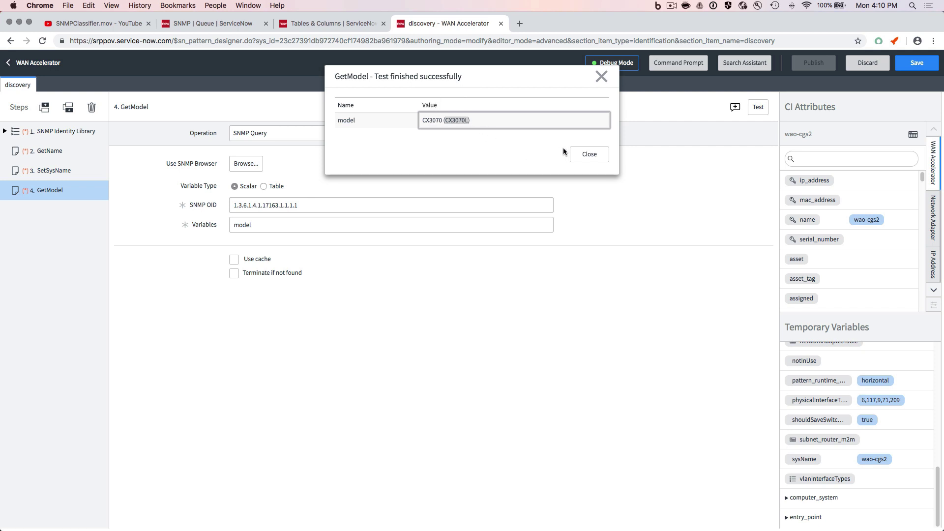
pyautogui.click(581, 156)
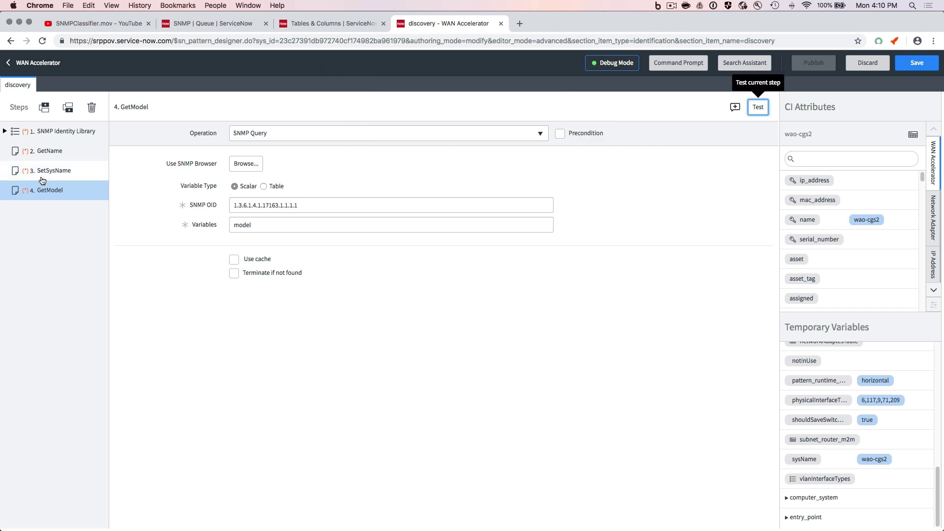
# - Add a Parse Variable step below GetModel, with $model as its input variable, and retrieve the variable's content
pyautogui.click(69, 107)
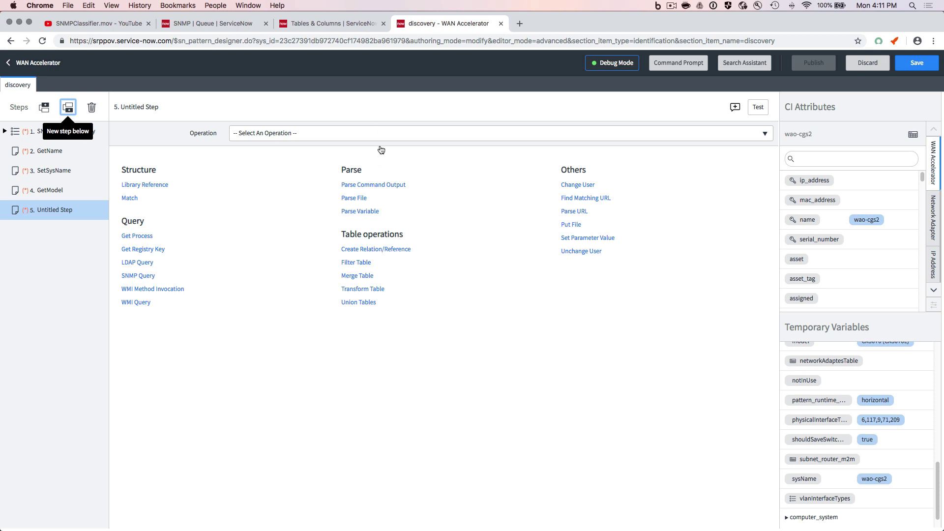
pyautogui.click(373, 213)
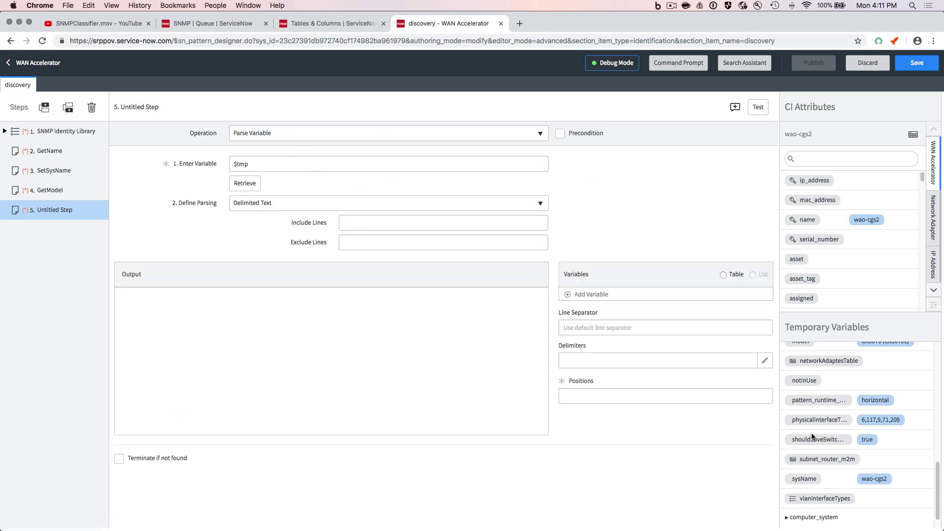
pyautogui.scroll(6, 812, 436)
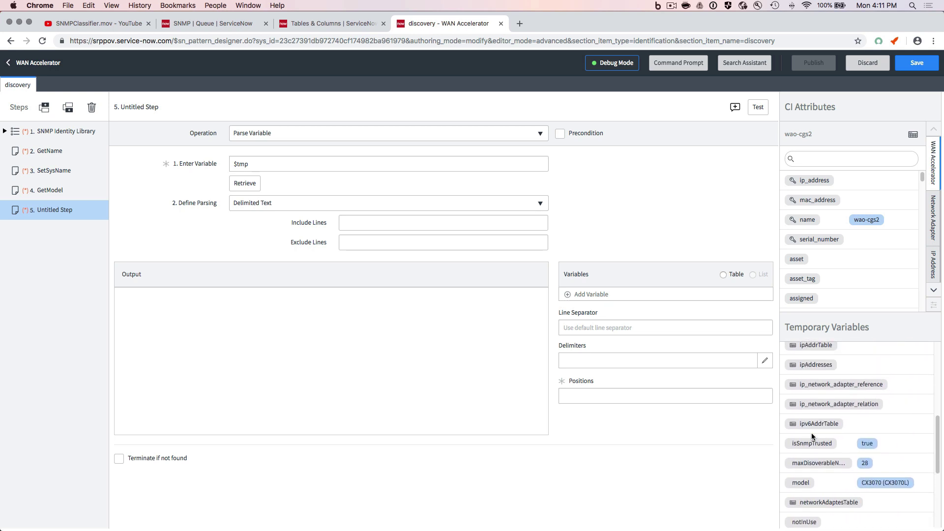
pyautogui.moveTo(801, 481); pyautogui.dragTo(295, 163)
pyautogui.click(238, 183)
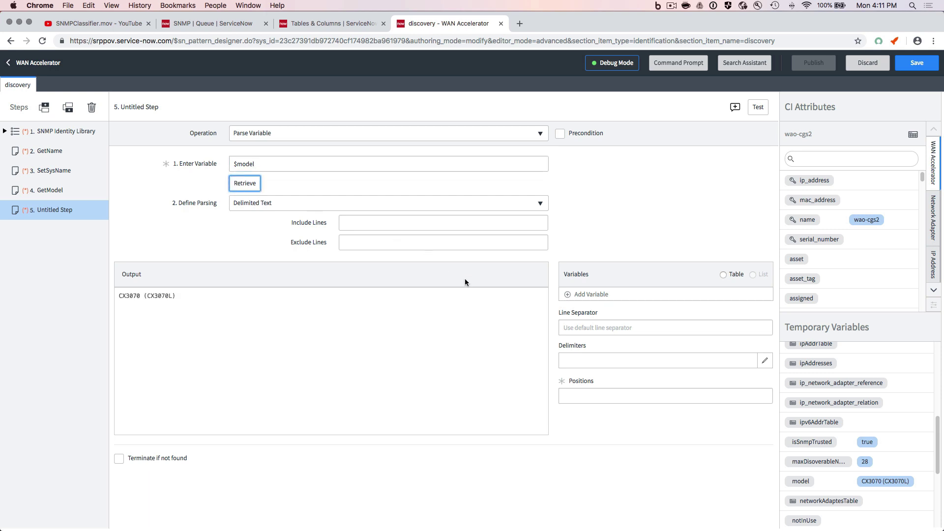
# - Add an output variable named NewModel to the Parse Variable step
pyautogui.click(568, 294)
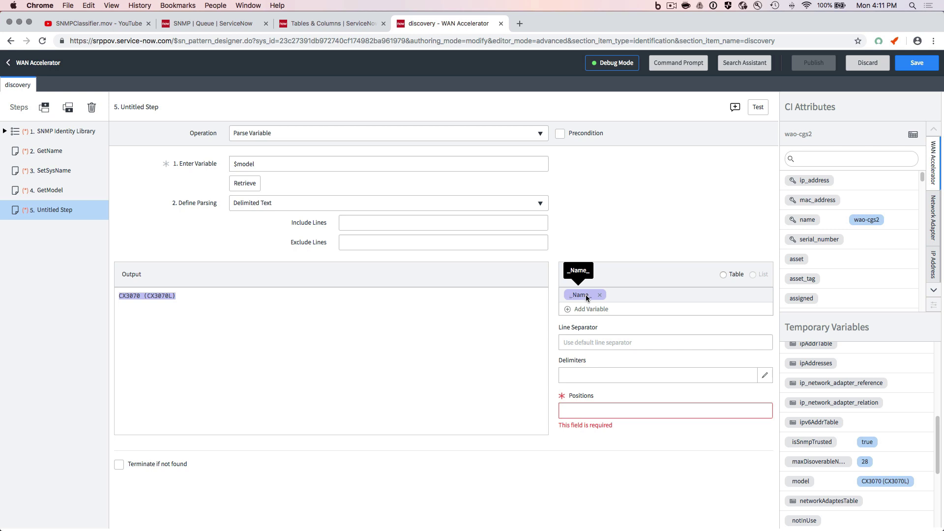
pyautogui.click(585, 294)
pyautogui.write('N')
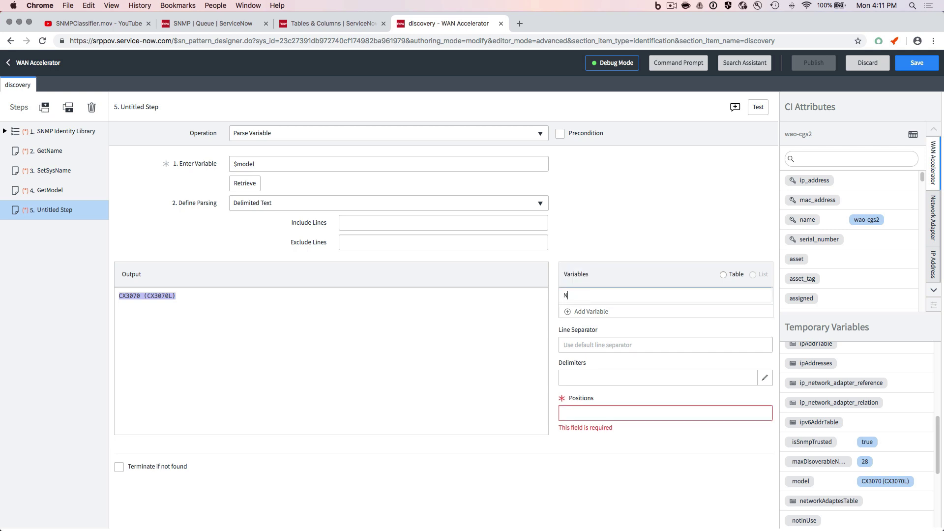
pyautogui.write('ewModel')
pyautogui.click(243, 313)
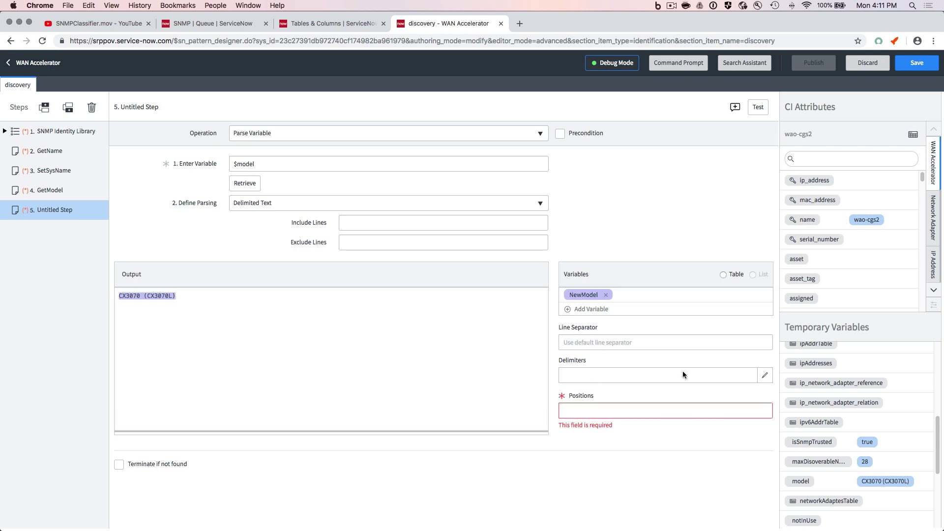
# - Define the opening parenthesis "(" and the closing parenthesis ")" as separate delimiters for parsing the model text
pyautogui.click(765, 377)
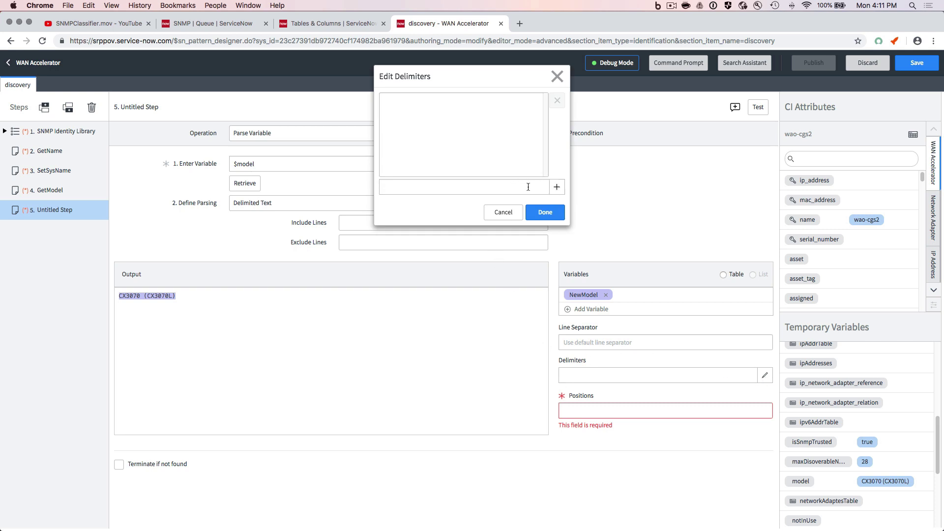
pyautogui.click(509, 187)
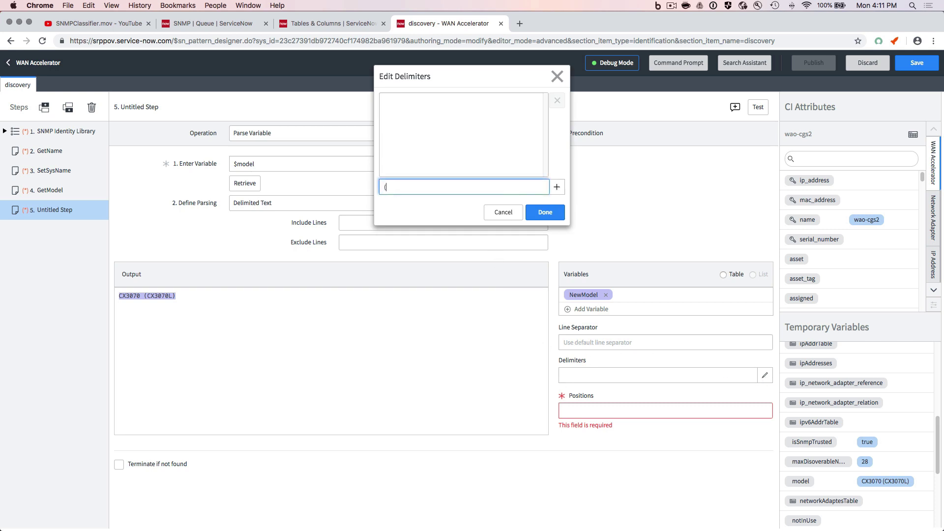
pyautogui.click(558, 187)
pyautogui.click(440, 188)
pyautogui.click(556, 187)
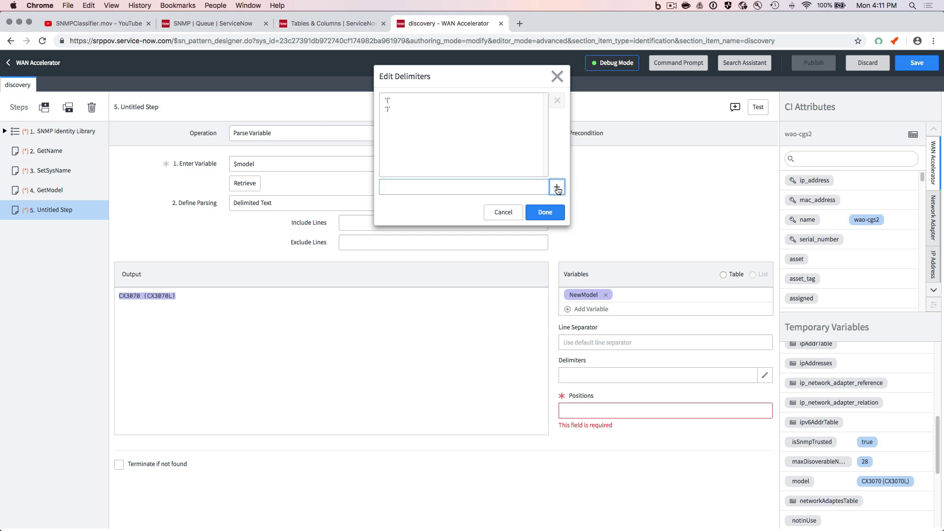
pyautogui.click(543, 213)
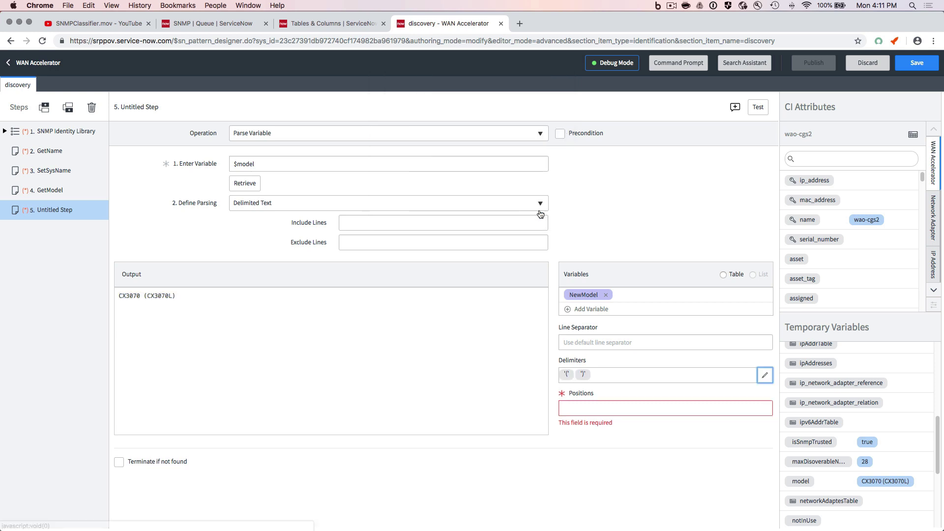
# - Set the NewModel variable's parsing position to 2
pyautogui.click(603, 406)
pyautogui.write('1')
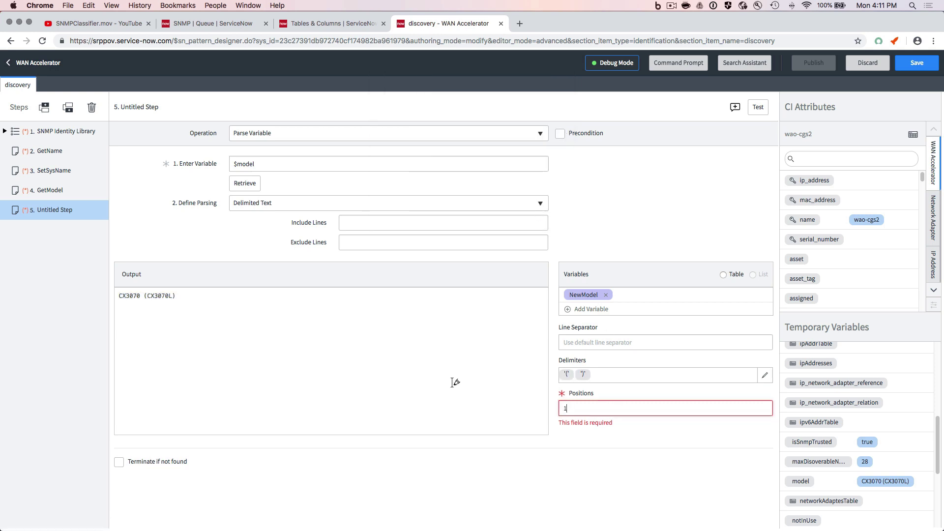
pyautogui.press('BackSpace')
pyautogui.write('2')
pyautogui.click(597, 408)
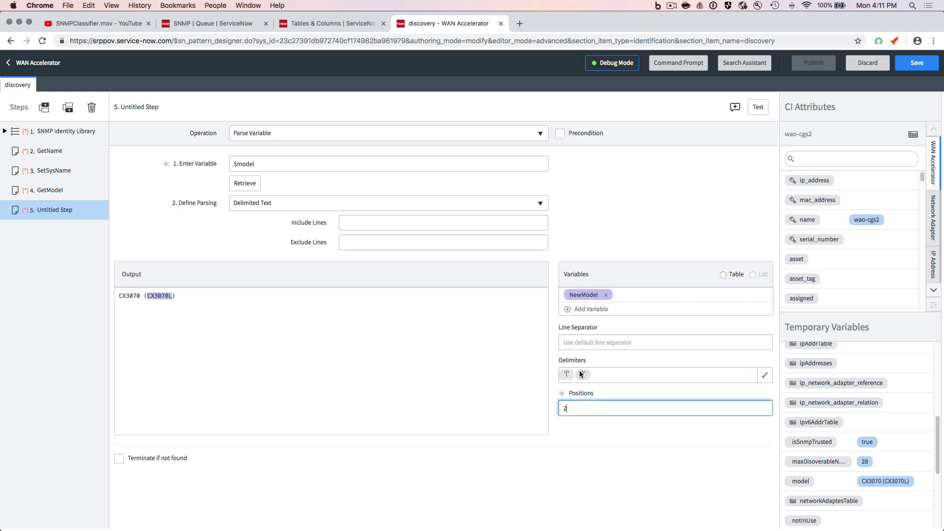
# - Remove both parenthesis delimiters and add "(" and ")" again as two separate delimiters
pyautogui.click(765, 375)
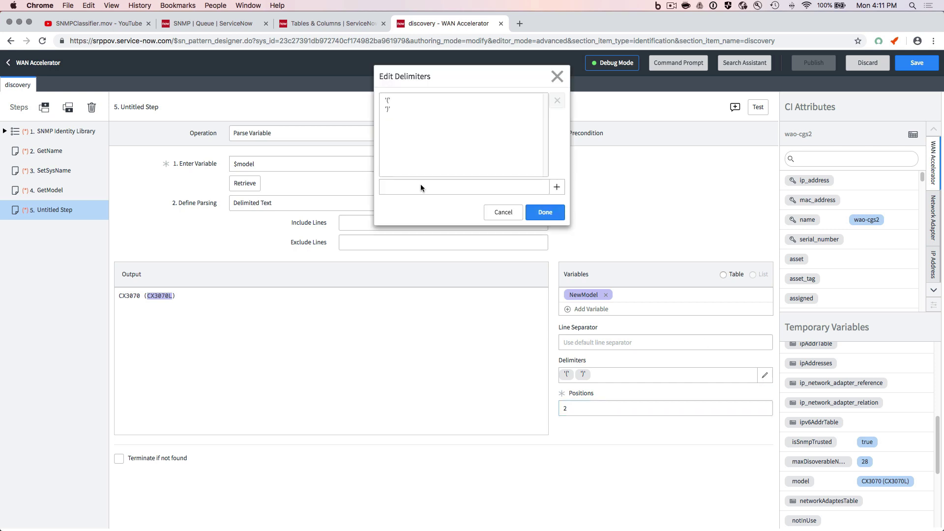
pyautogui.click(388, 108)
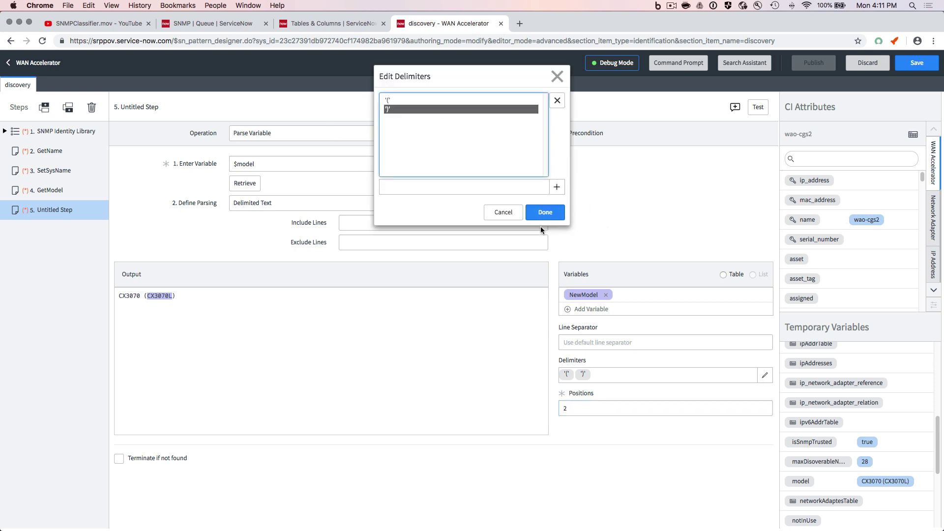
pyautogui.click(557, 101)
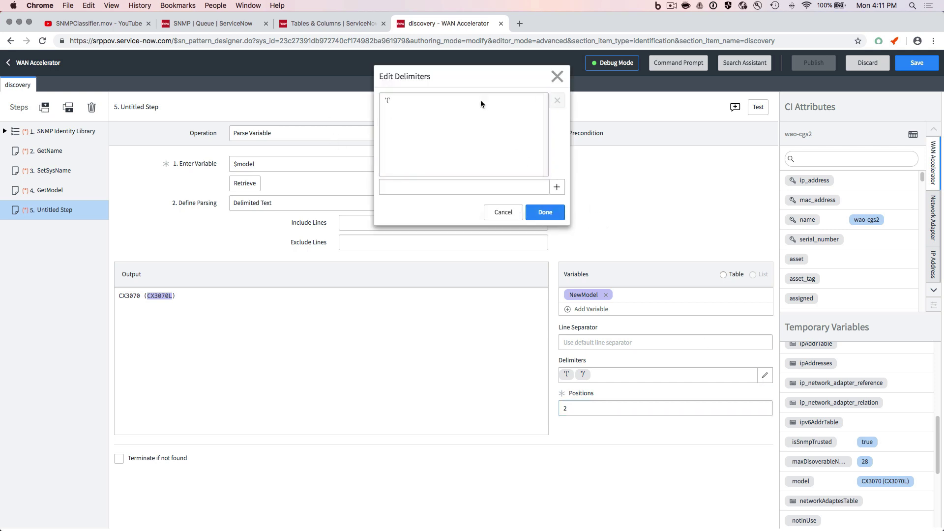
pyautogui.click(436, 103)
pyautogui.click(557, 100)
pyautogui.click(416, 187)
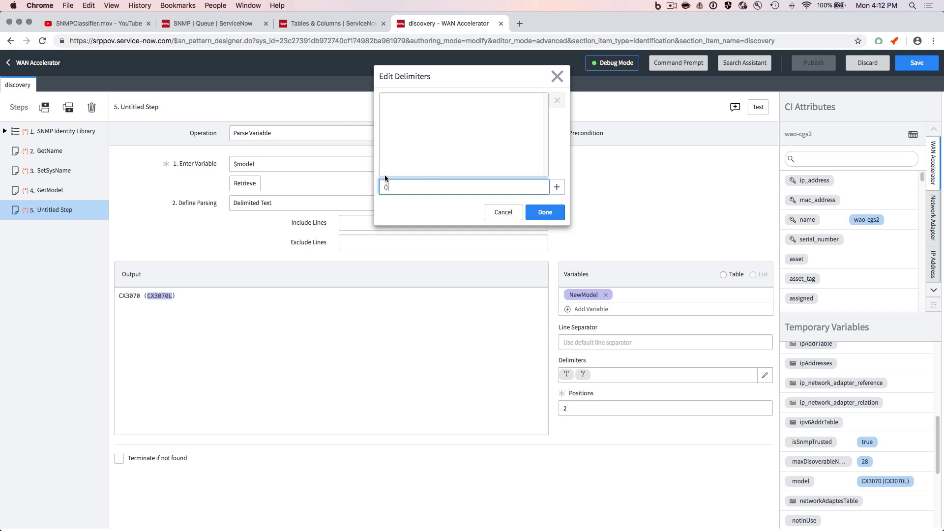
pyautogui.press('BackSpace')
pyautogui.click(560, 190)
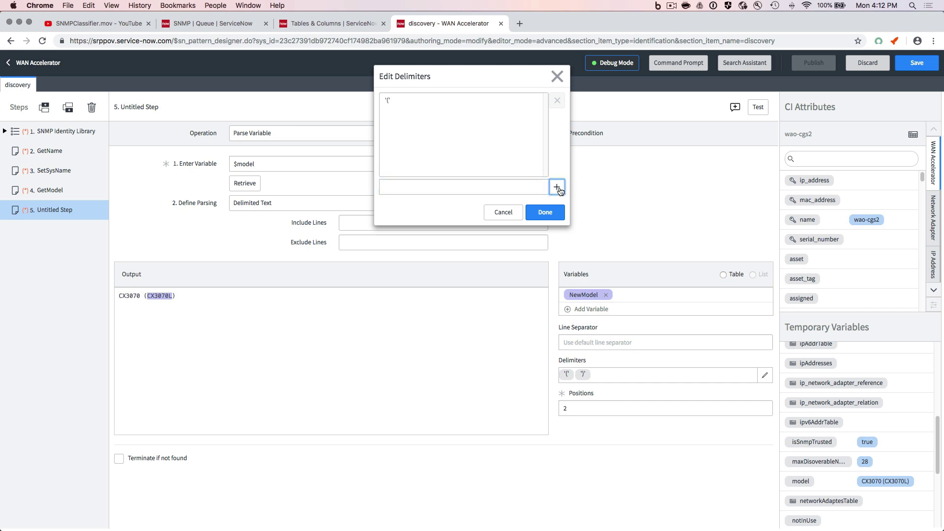
pyautogui.click(500, 184)
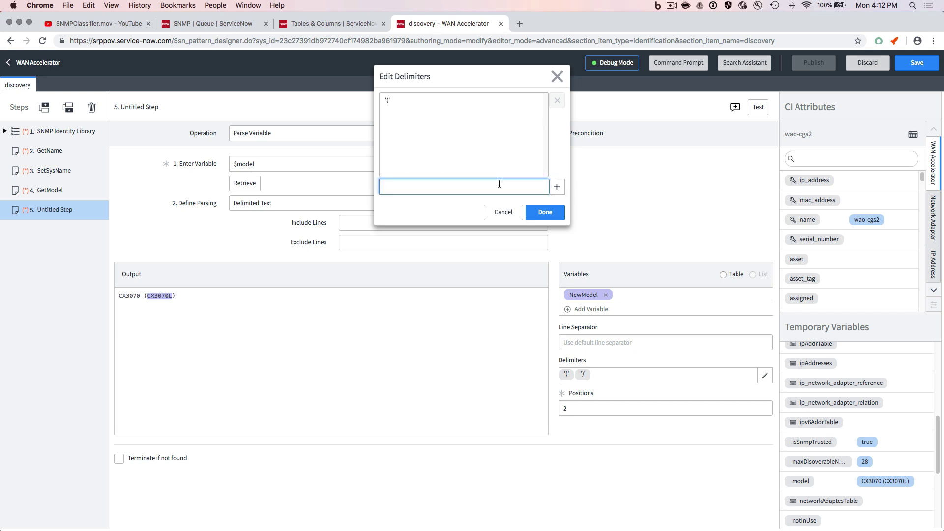
pyautogui.click(557, 187)
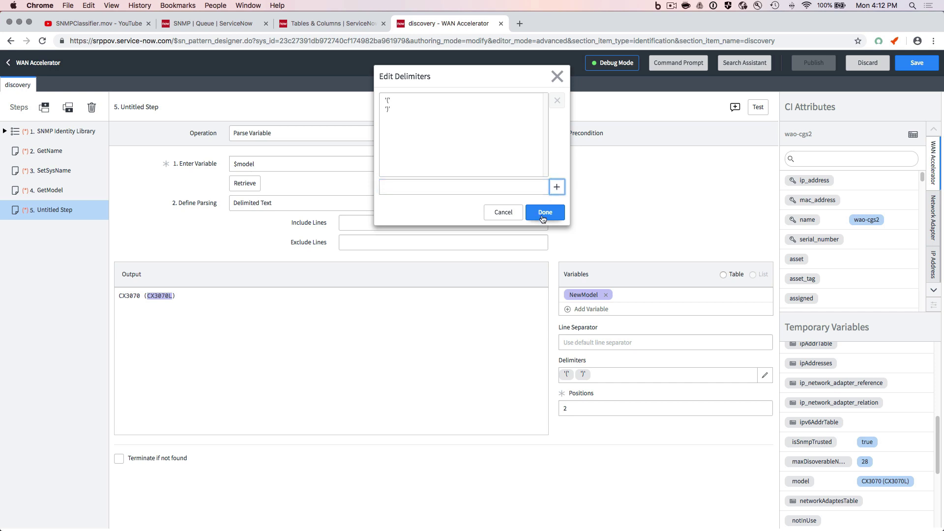
pyautogui.click(543, 216)
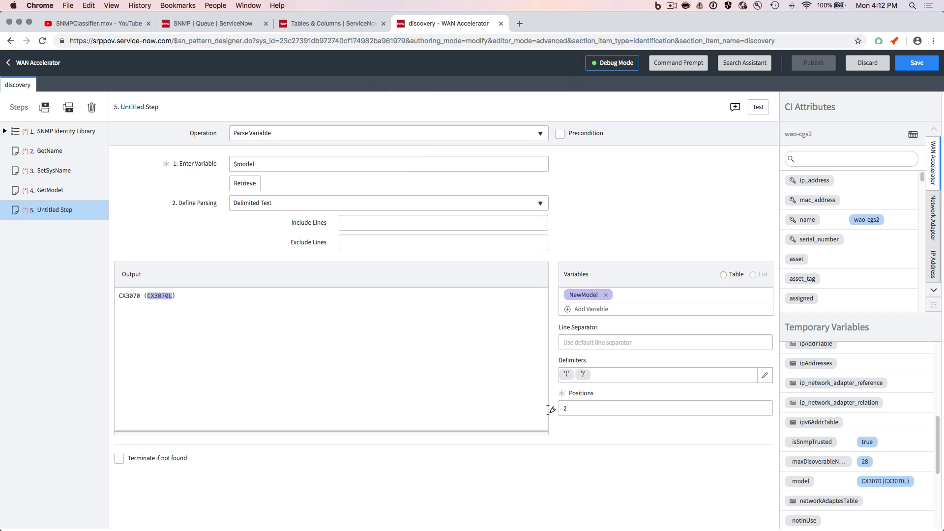
# - Rename the untitled Parse Variable step as "Parse Model"
pyautogui.click(575, 408)
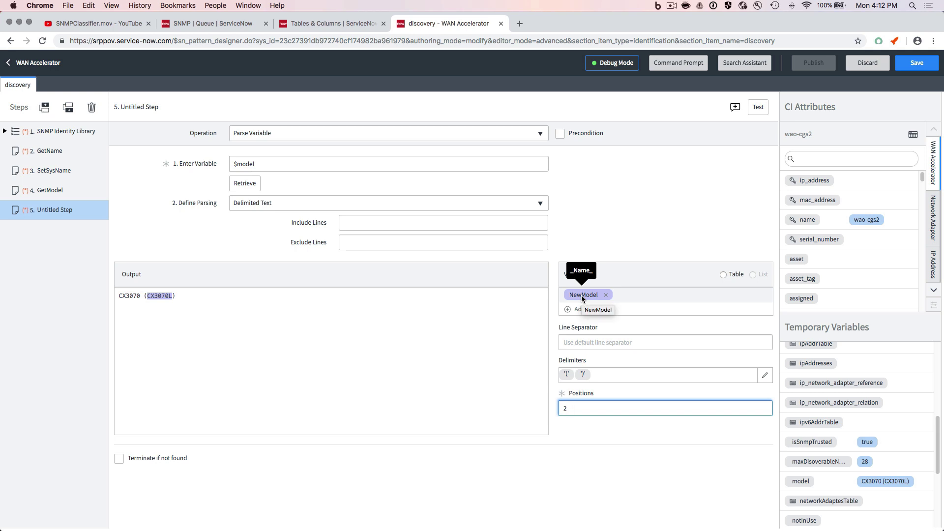
pyautogui.doubleClick(58, 212)
pyautogui.write('Parse Model')
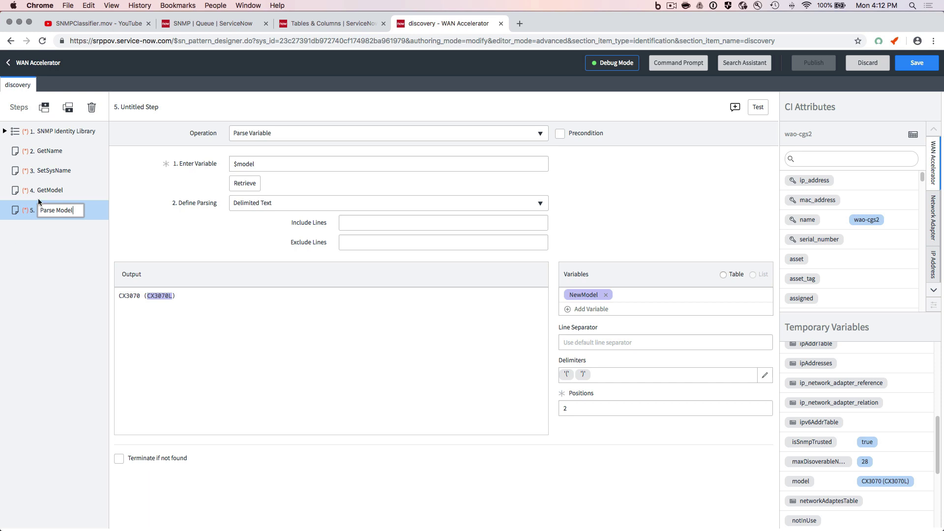
# - Add a Set Parameter Value step below Parse Model and use the NewModel temporary variable as its value
pyautogui.click(72, 113)
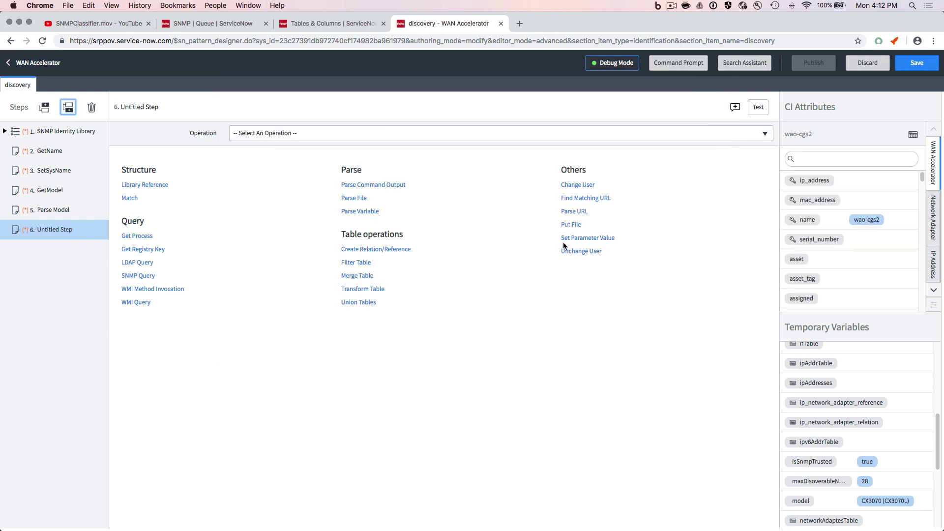
pyautogui.click(583, 237)
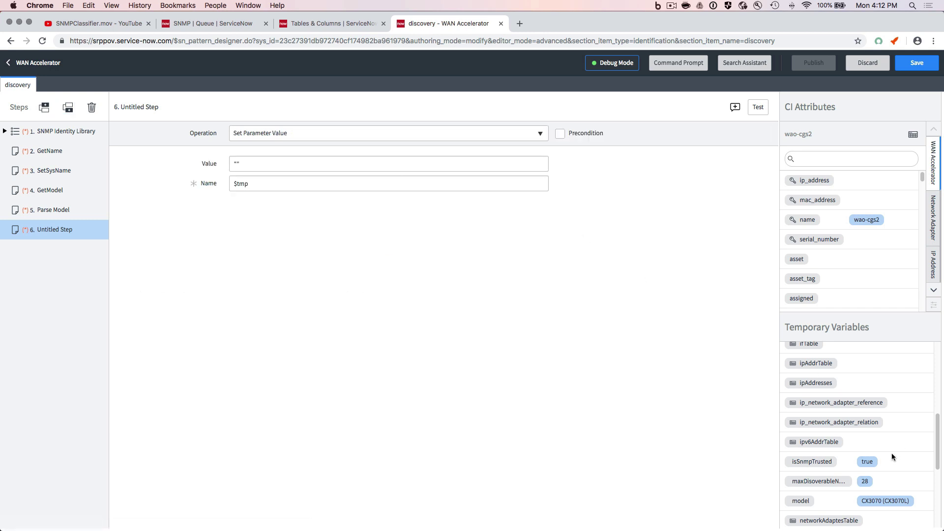
pyautogui.scroll(3, 809, 432)
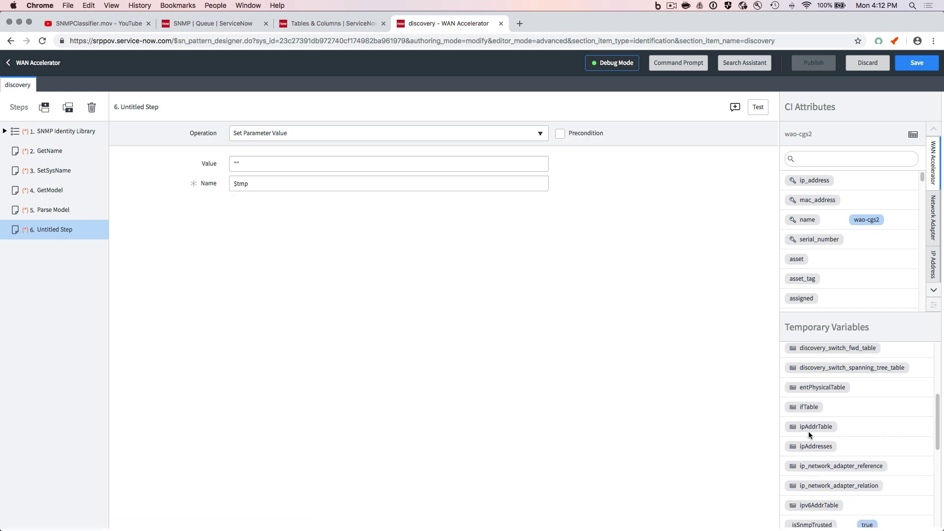
pyautogui.scroll(7, 809, 432)
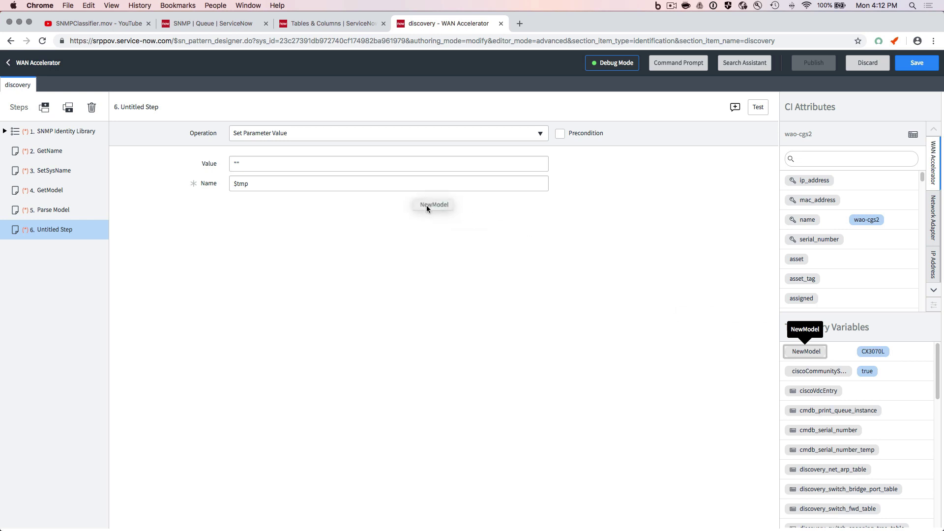
pyautogui.moveTo(426, 206); pyautogui.dragTo(289, 164)
# - Set the target parameter name to the WAN Accelerator's model_id attribute, $cmdb_ci_wan_accel_network[*].model_id
pyautogui.click(275, 186)
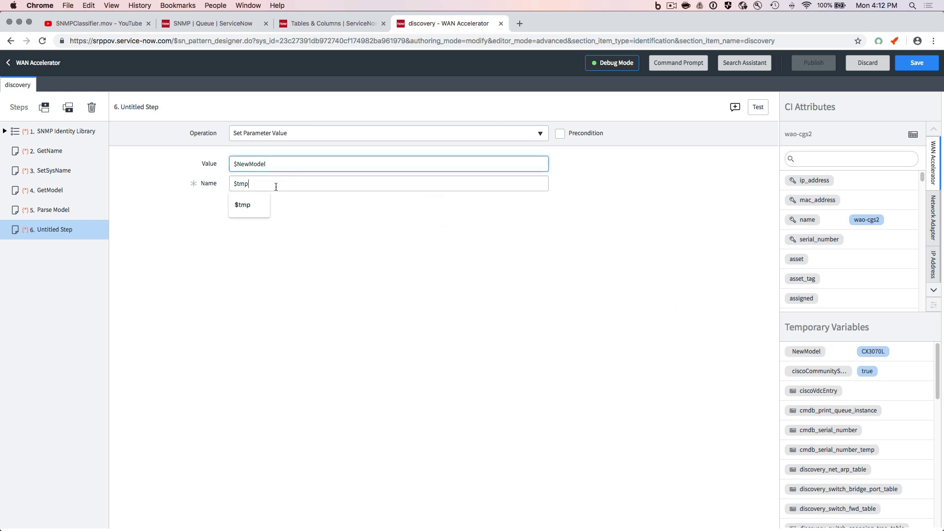
pyautogui.scroll(-10, 829, 255)
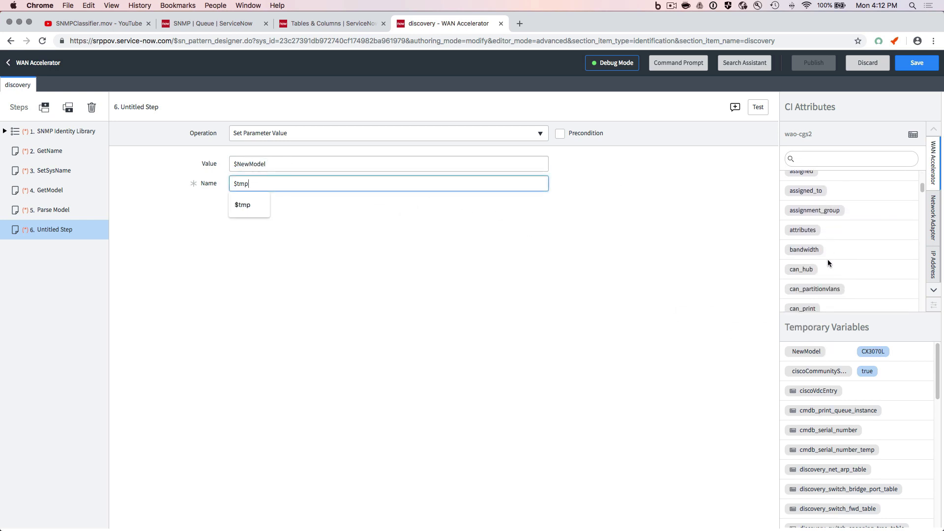
pyautogui.scroll(-10, 826, 263)
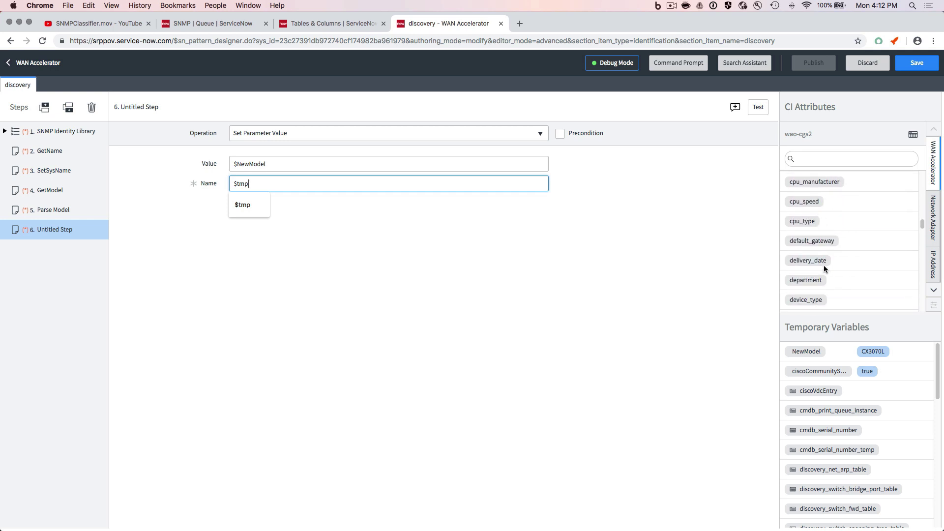
pyautogui.scroll(-8, 824, 268)
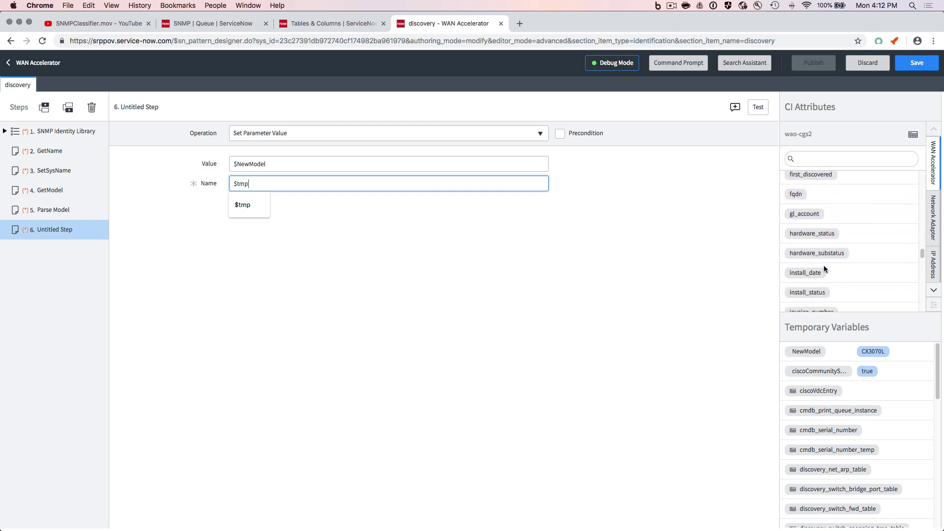
pyautogui.scroll(-2, 825, 268)
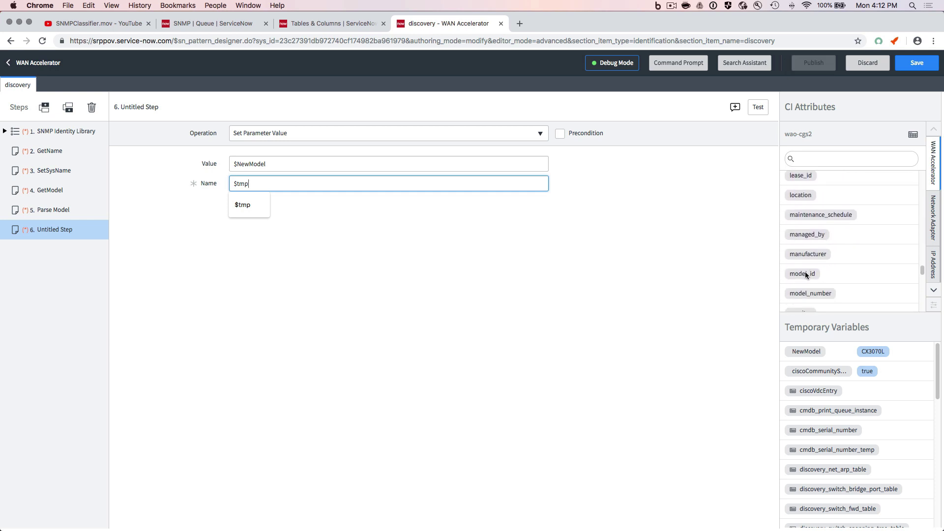
pyautogui.moveTo(806, 276); pyautogui.dragTo(416, 183)
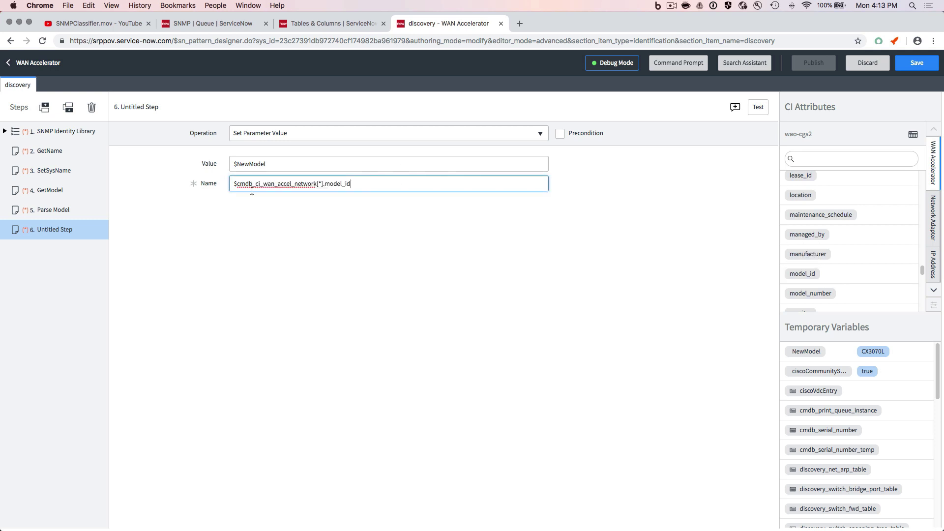
# - Rename the untitled sixth step as "Set Model"
pyautogui.doubleClick(47, 230)
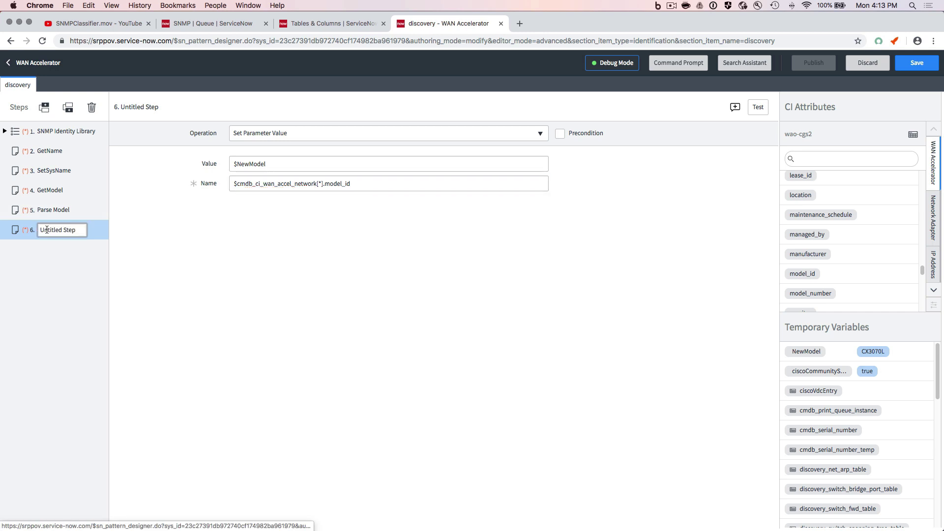
pyautogui.press('super+a')
pyautogui.write('Set Model')
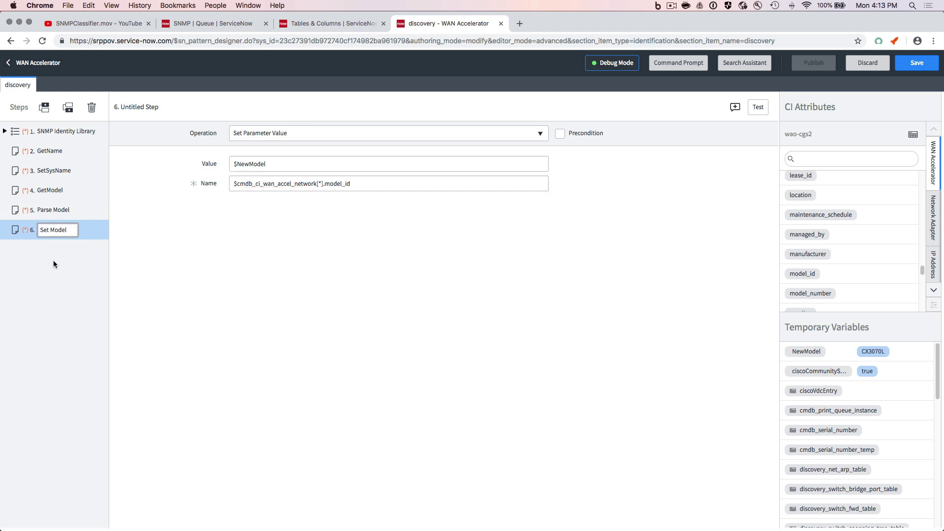
pyautogui.press('Return')
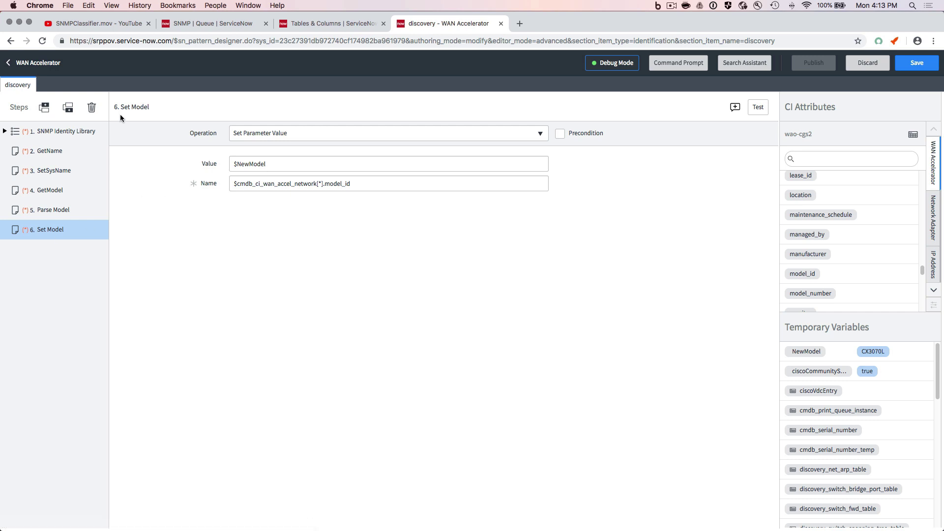
# - Add a Set Parameter Value step below Set Model, checking the model_id value among the CI attributes
pyautogui.click(69, 108)
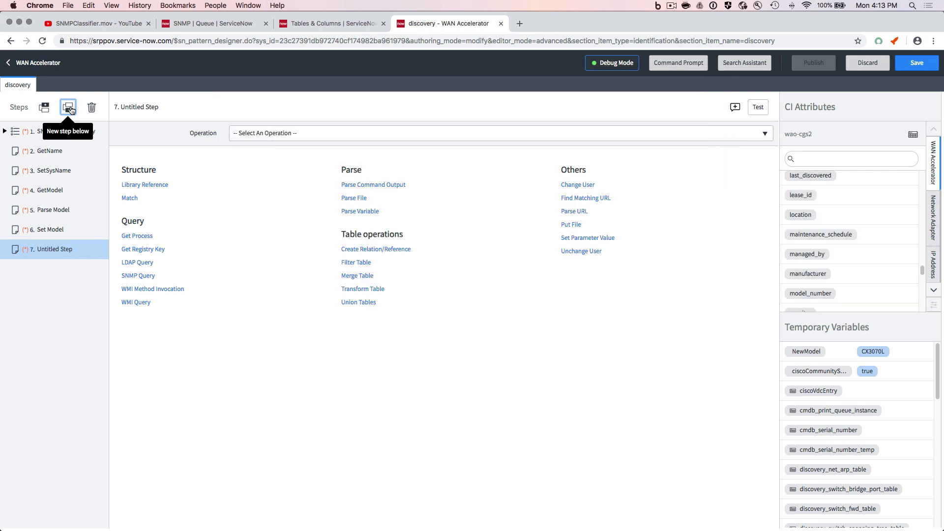
pyautogui.scroll(10, 781, 271)
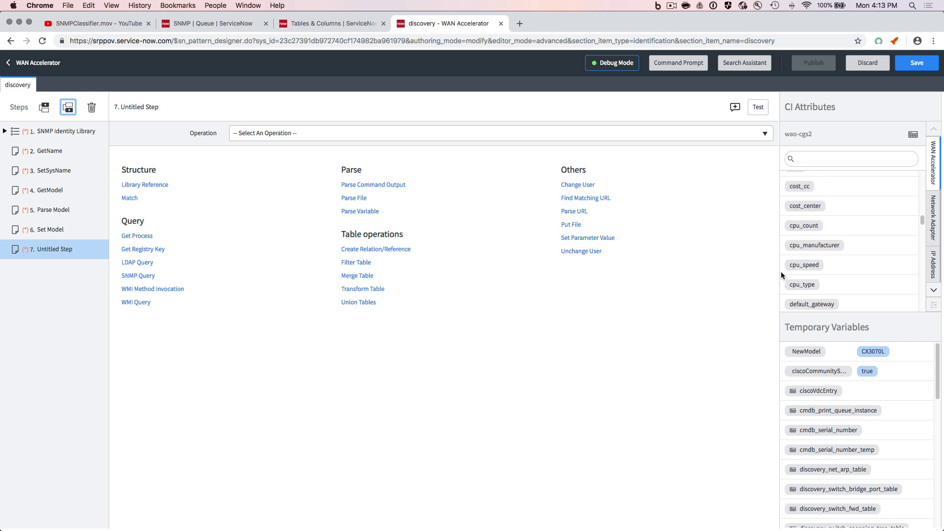
pyautogui.scroll(3, 826, 211)
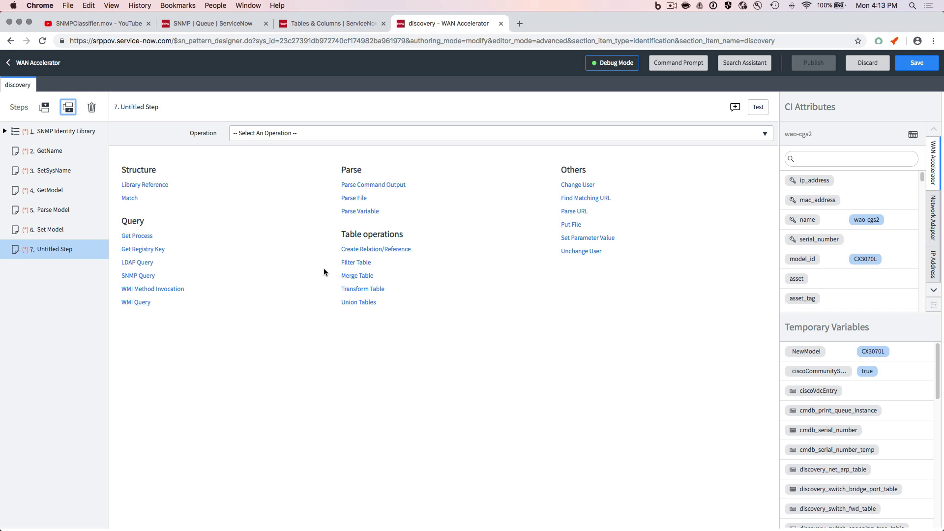
pyautogui.click(585, 238)
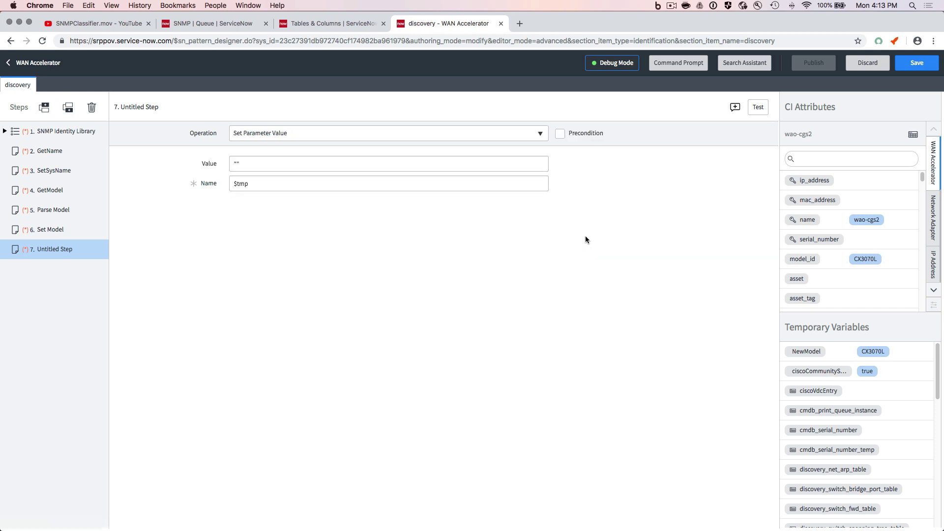
# - Set the seventh step's target parameter name to the manufacturer attribute, $cmdb_ci_wan_accel_network[*].manufacturer, leaving the value blank
pyautogui.scroll(-10, 822, 253)
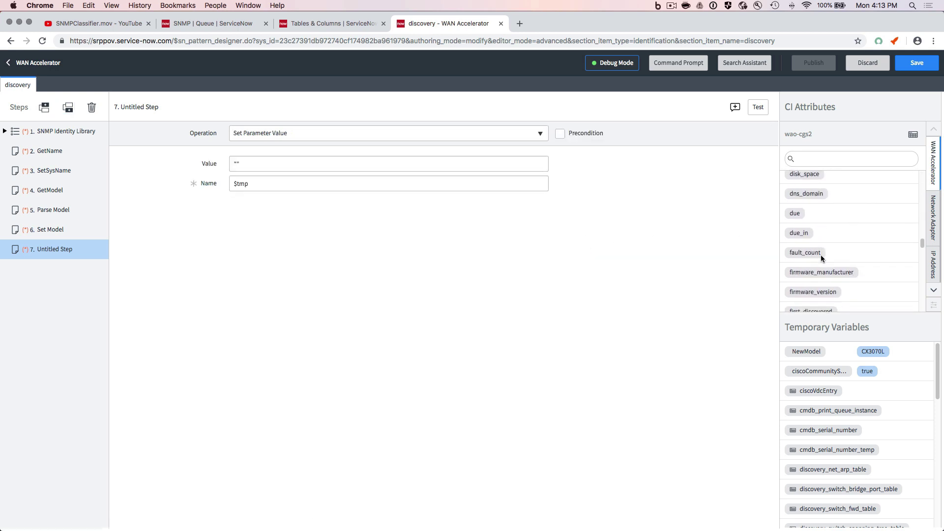
pyautogui.scroll(-5, 821, 255)
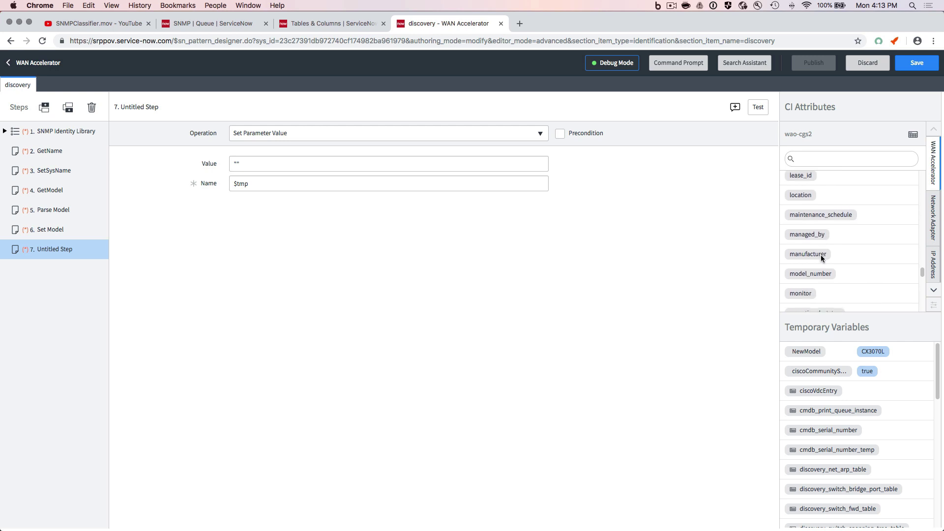
pyautogui.moveTo(808, 254); pyautogui.dragTo(272, 164)
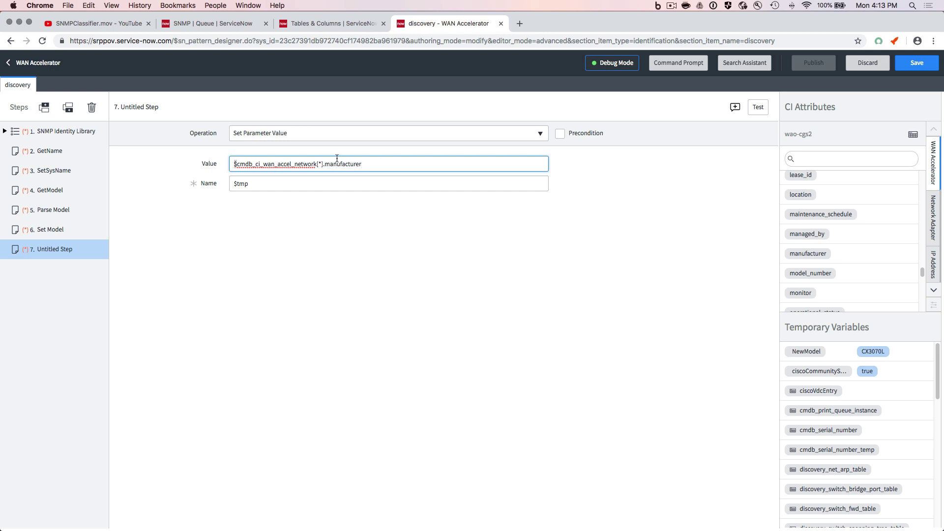
pyautogui.press('super+a')
pyautogui.press('super+c')
pyautogui.press('BackSpace')
pyautogui.click(282, 180)
pyautogui.press('super+a')
pyautogui.press('super+v')
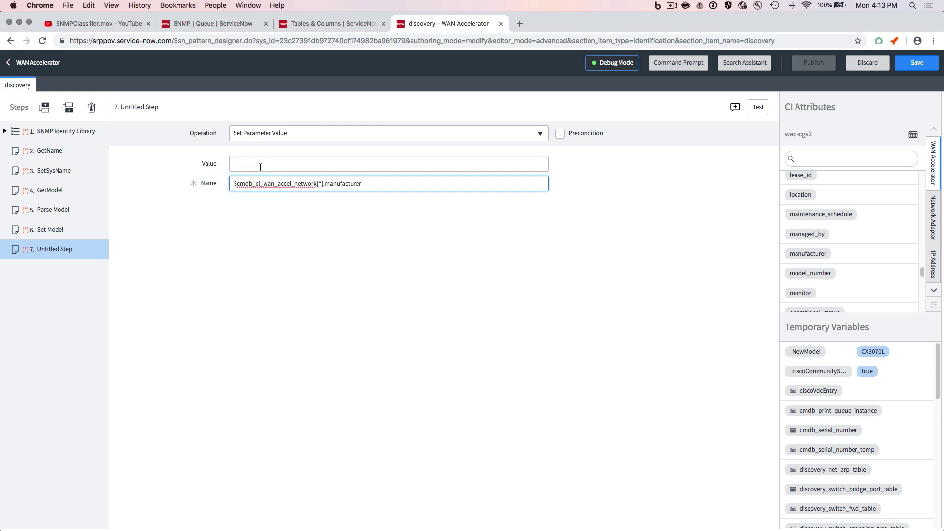
# - Set the manufacturer parameter's value to the literal string "Riverbed", including the quotation marks
pyautogui.click(260, 167)
pyautogui.write('"Ri')
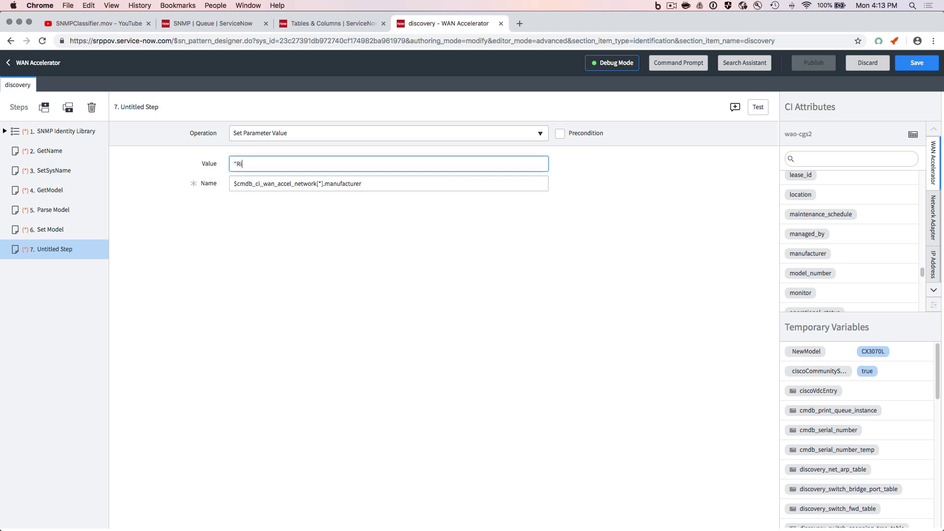
pyautogui.write('verbed"')
# - Rename the untitled seventh step as "Hard Set Mfg"
pyautogui.click(57, 250)
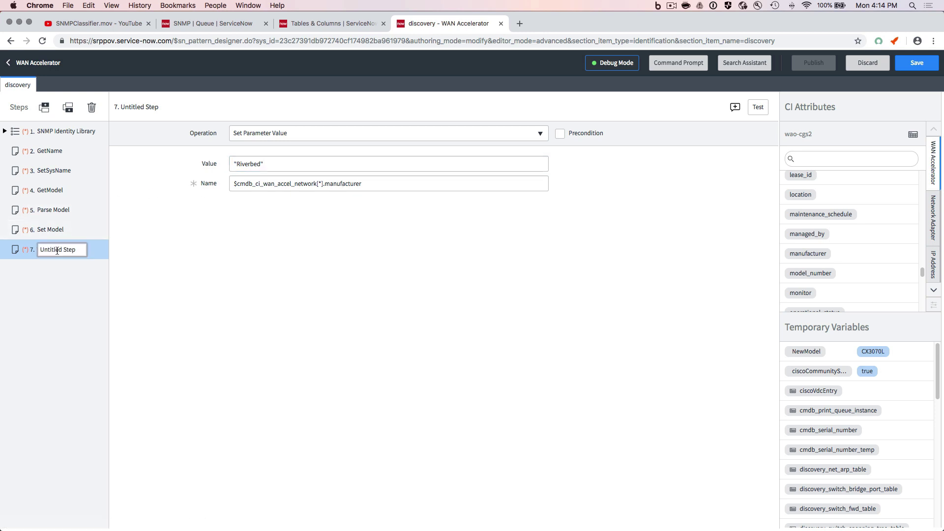
pyautogui.tripleClick(57, 250)
pyautogui.write('Hard Set Mfg')
pyautogui.press('Return')
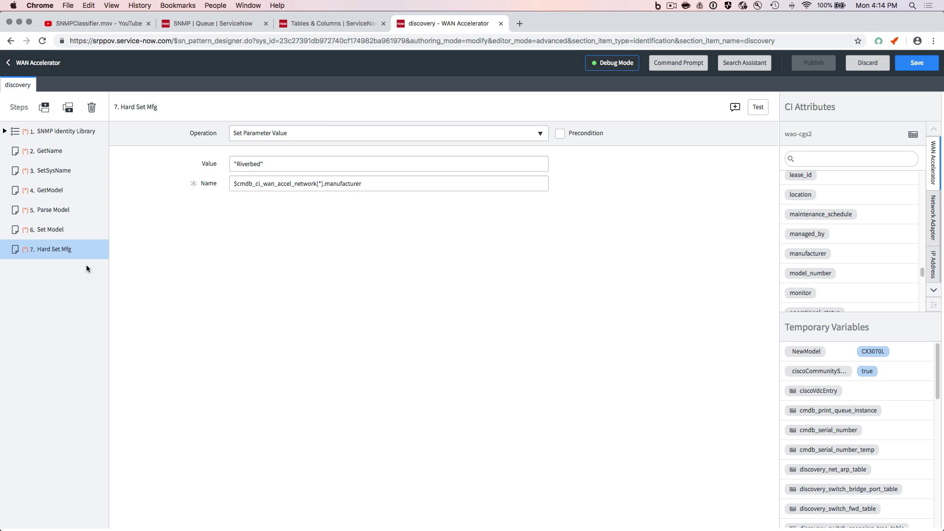
# - Add an SNMP Query step below Hard Set Mfg, checking the manufacturer value among the CI attributes
pyautogui.click(68, 108)
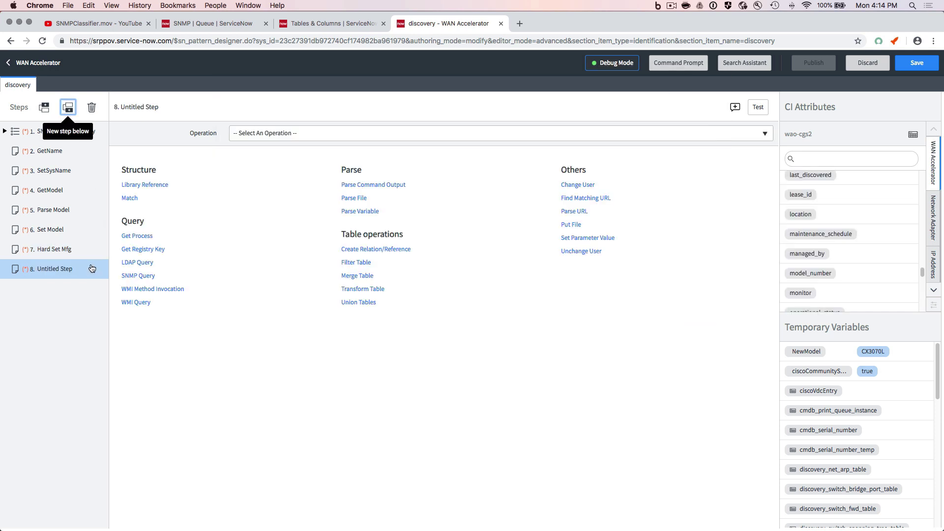
pyautogui.scroll(10, 866, 256)
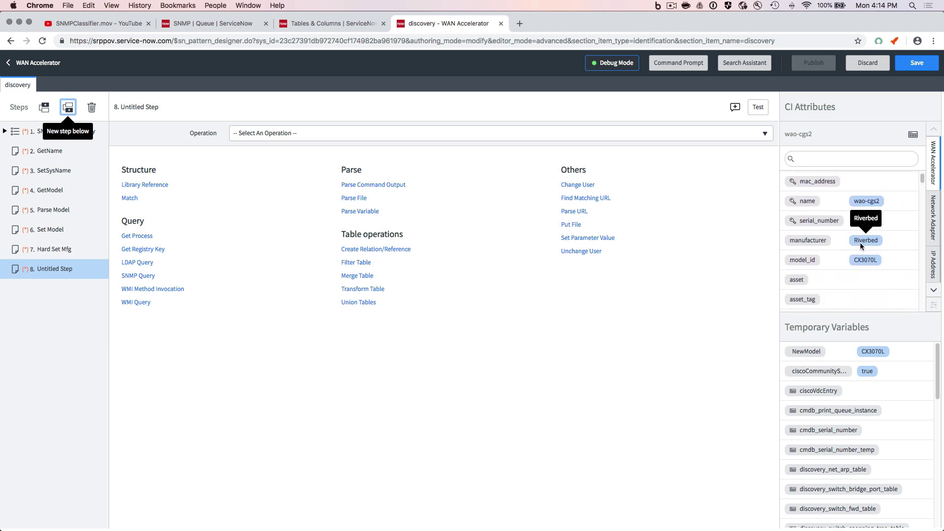
pyautogui.scroll(-3, 844, 257)
pyautogui.scroll(5, 855, 271)
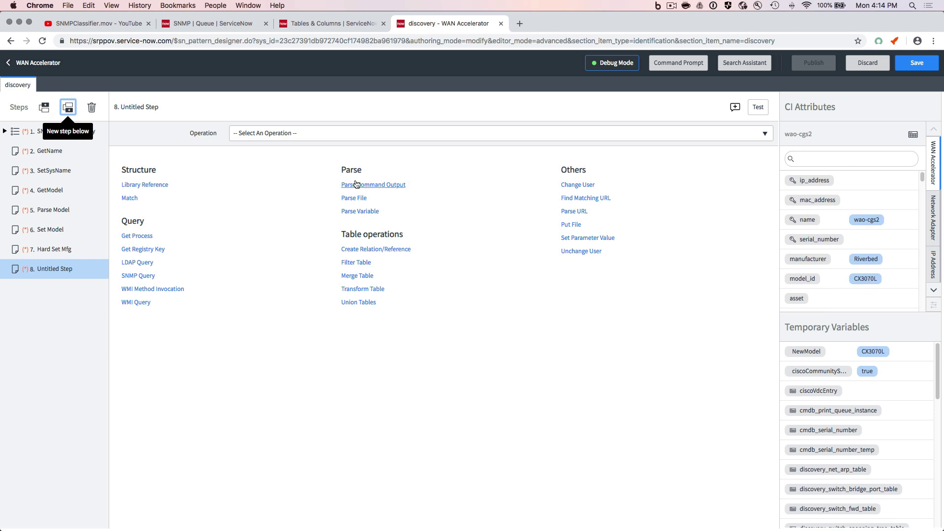
pyautogui.click(138, 276)
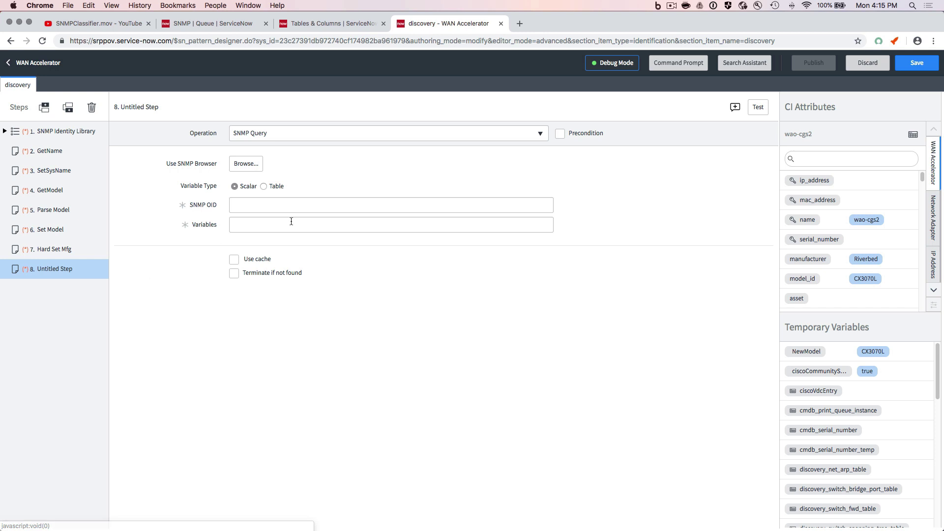
# - Load the STEELHEAD-MIB in the SNMP Browser for the untitled eighth step
pyautogui.click(246, 163)
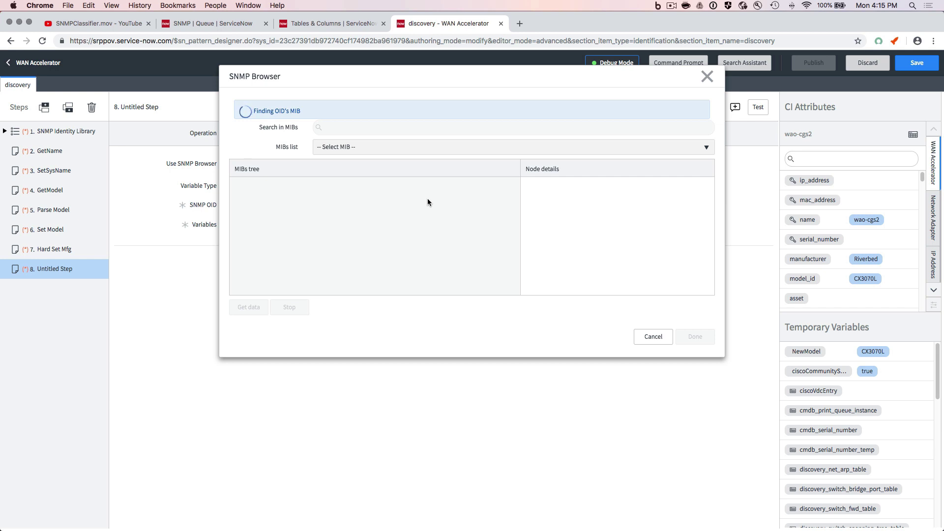
pyautogui.click(398, 130)
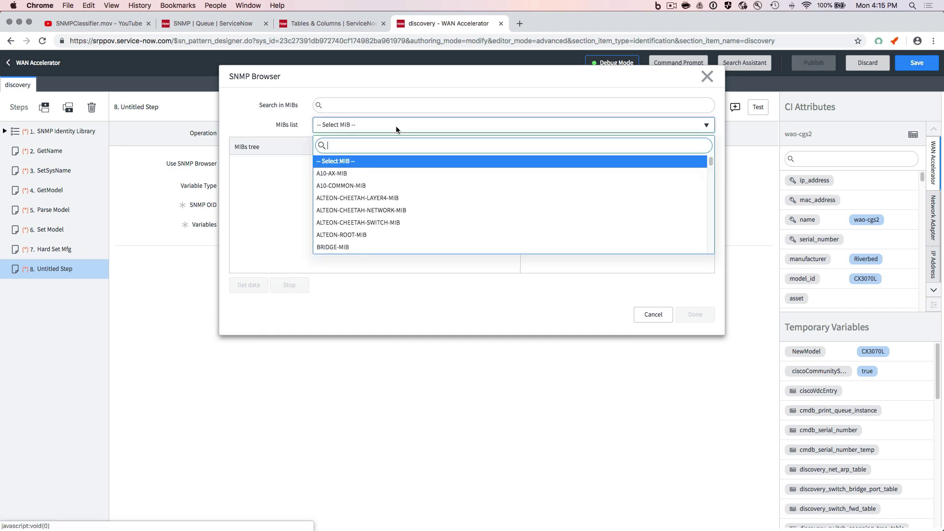
pyautogui.scroll(-10, 388, 208)
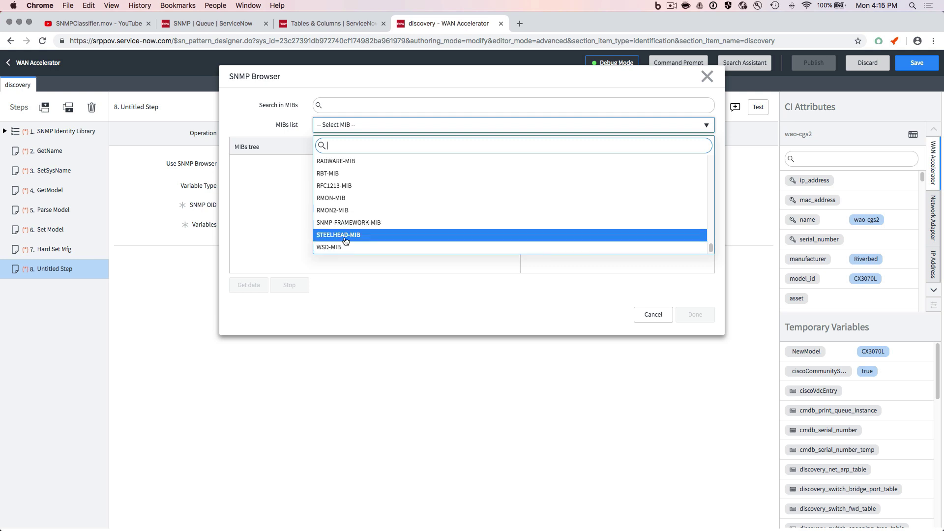
pyautogui.click(345, 238)
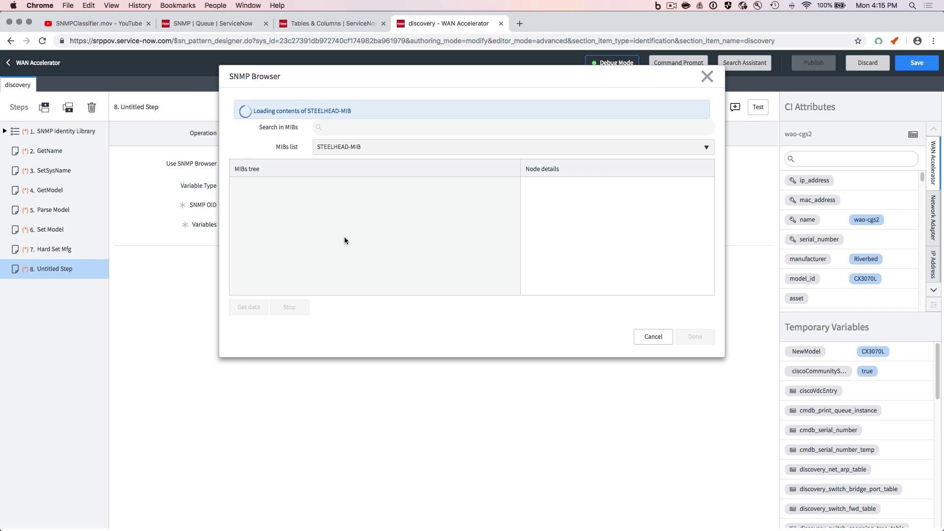
# - Pick serialNumber under steelhead > system in the MIB tree, retrieve its data, and apply its OID and variable to the query
pyautogui.click(235, 166)
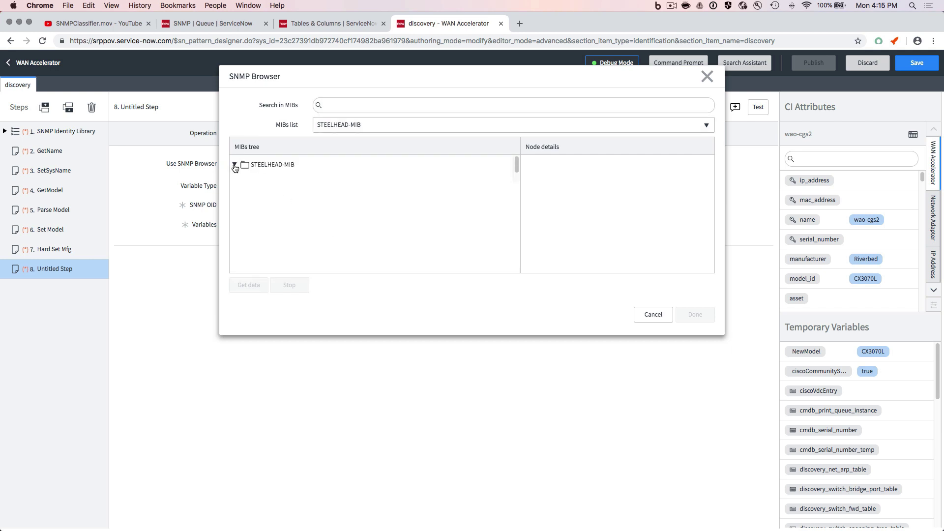
pyautogui.click(245, 184)
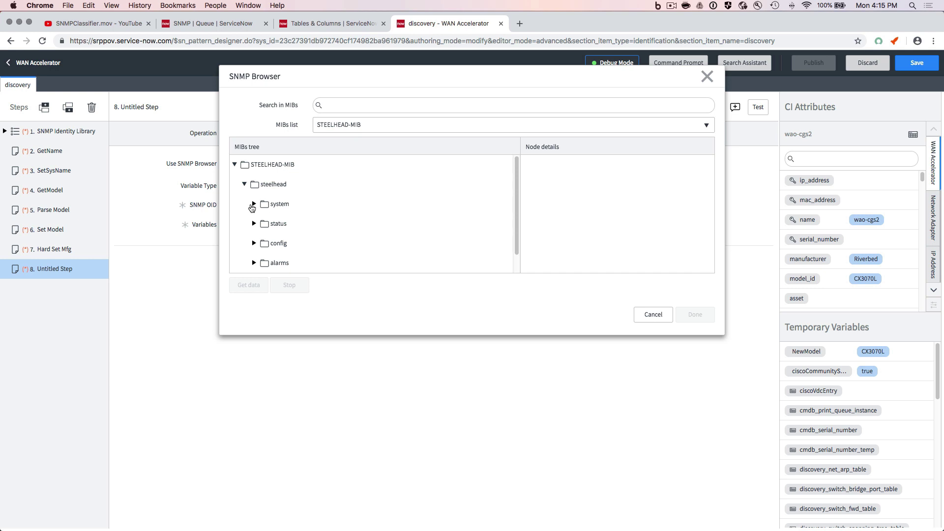
pyautogui.click(254, 204)
pyautogui.click(297, 244)
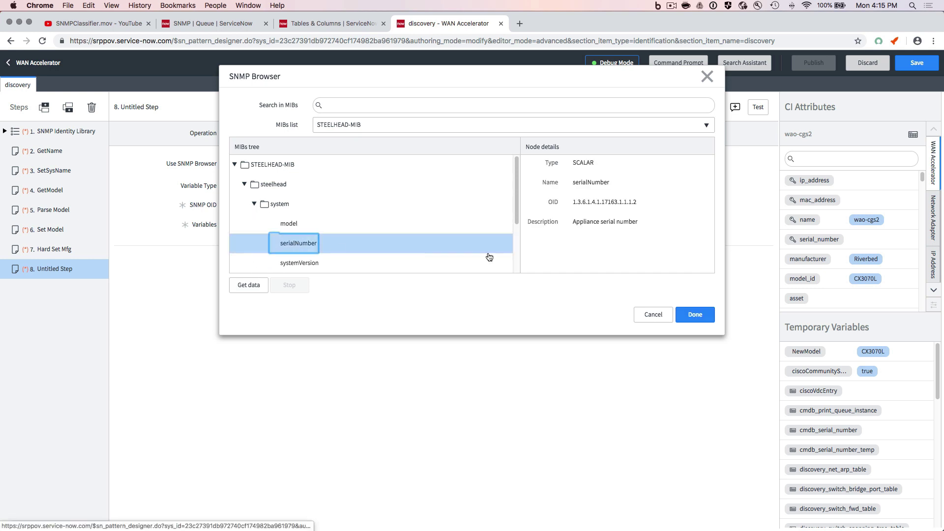
pyautogui.doubleClick(593, 202)
pyautogui.click(258, 286)
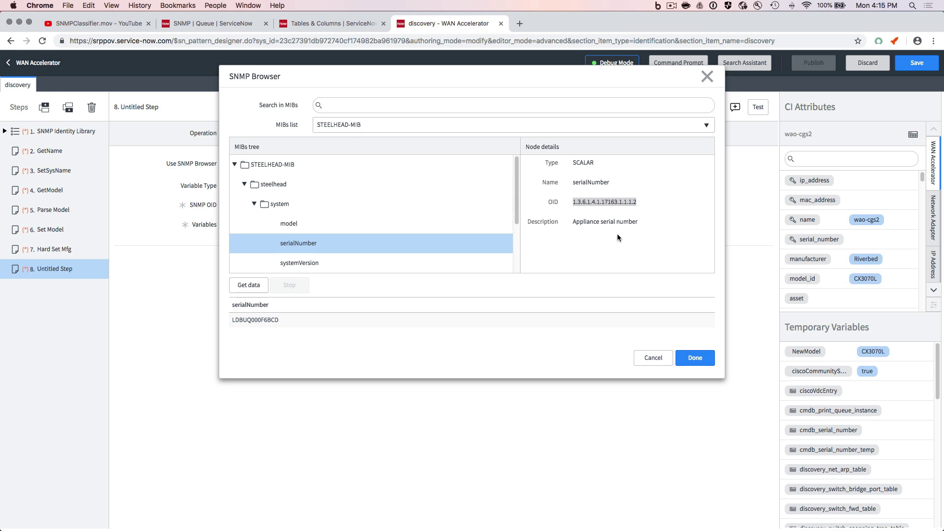
pyautogui.click(697, 354)
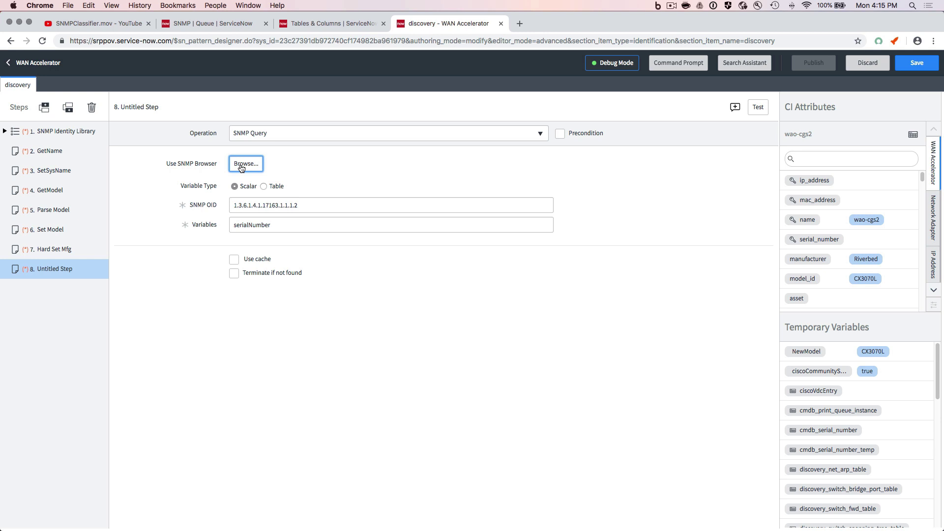
# - Rename the untitled eighth step as "Get Serial Number"
pyautogui.click(47, 270)
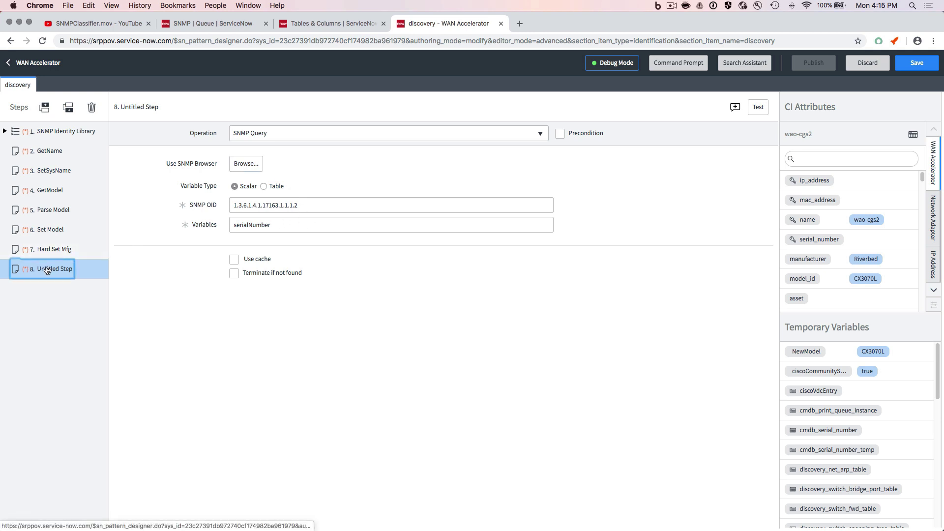
pyautogui.click(47, 269)
pyautogui.write('Get')
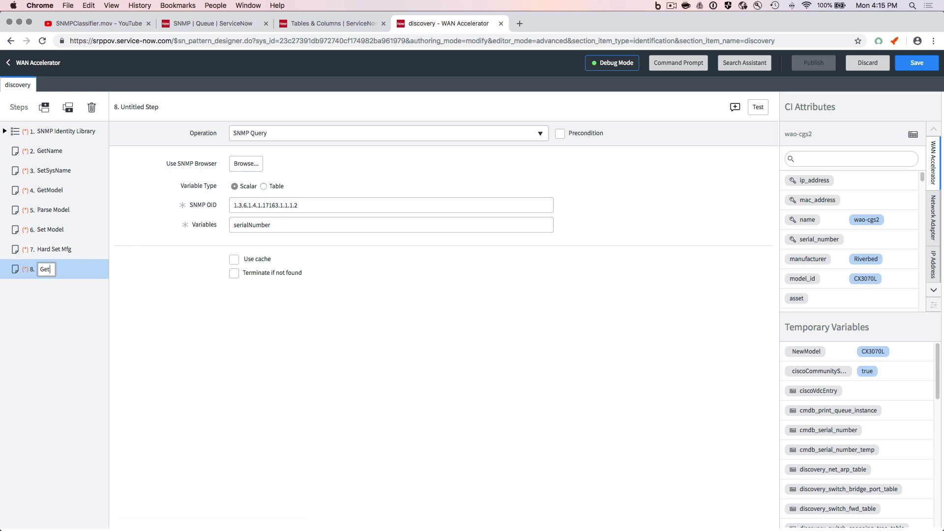
pyautogui.write(' Serial Number')
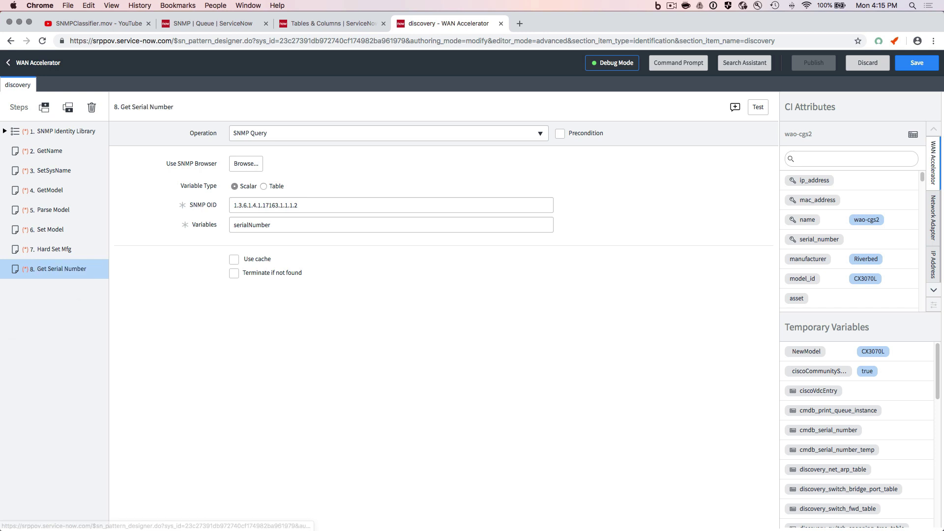
# - Add a step below Get Serial Number and name it "Set"
pyautogui.click(69, 108)
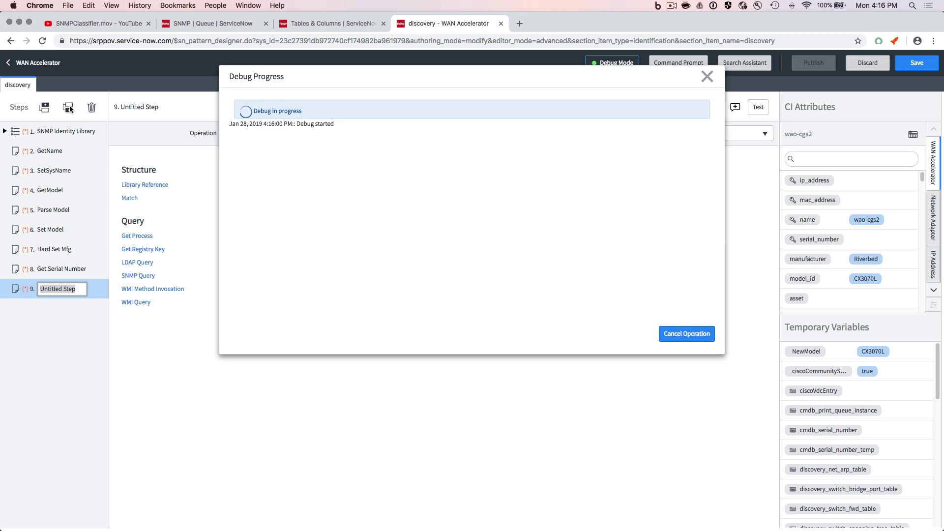
pyautogui.write('Set')
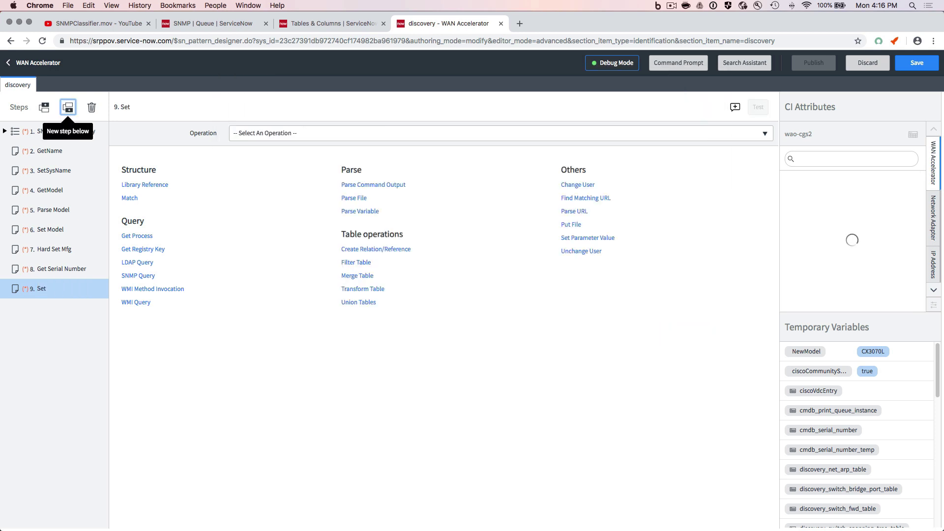
pyautogui.click(60, 292)
pyautogui.click(59, 290)
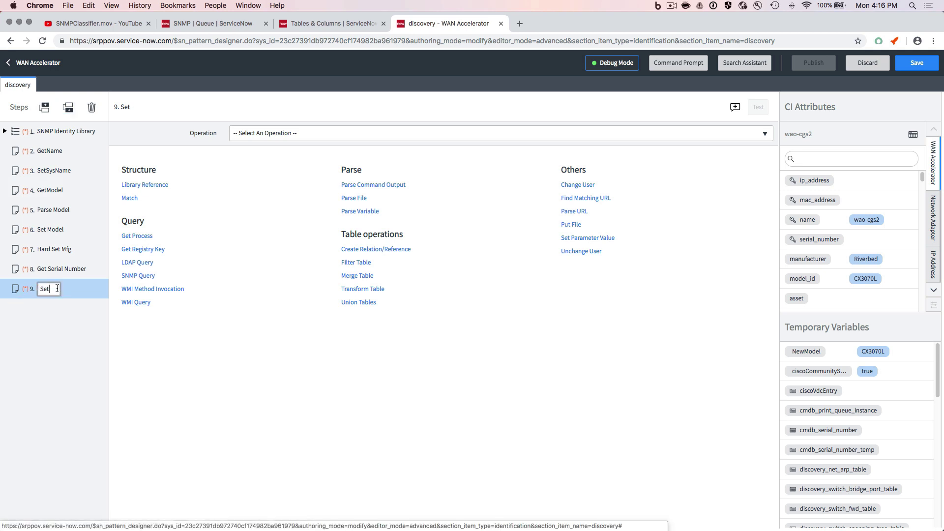
pyautogui.write('Serial Number')
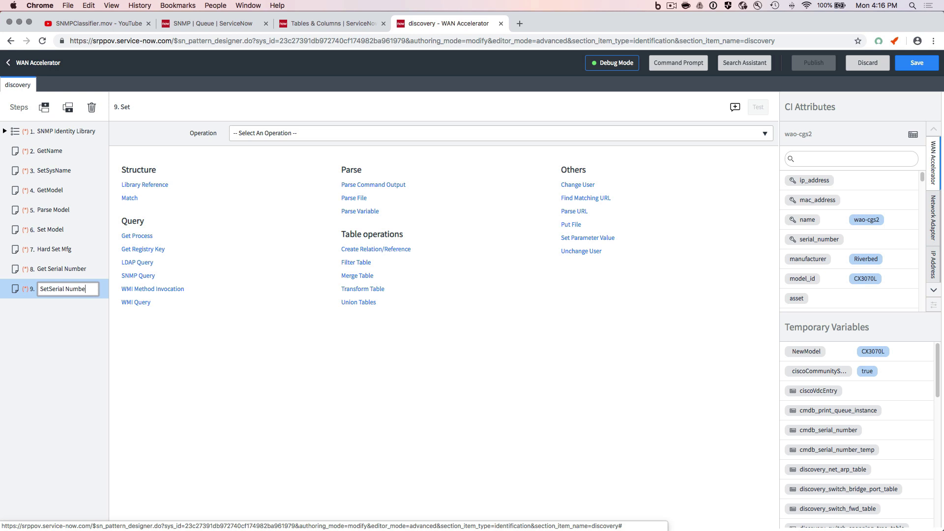
pyautogui.press('BackSpace')
pyautogui.press('BackSpace')
pyautogui.press('BackSpace')
pyautogui.press('BackSpace')
pyautogui.press('BackSpace')
pyautogui.press('BackSpace')
pyautogui.press('BackSpace')
pyautogui.press('BackSpace')
pyautogui.press('BackSpace')
pyautogui.press('BackSpace')
pyautogui.press('BackSpace')
pyautogui.press('BackSpace')
pyautogui.press('BackSpace')
pyautogui.press('BackSpace')
pyautogui.press('BackSpace')
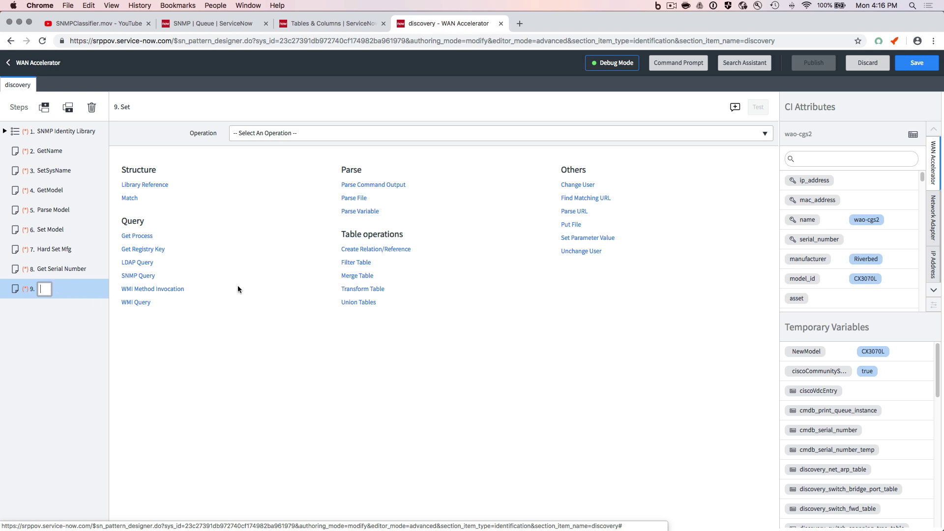
# - Make the ninth step a Parse Variable operation on the temporary variable $serialNumber and retrieve its output
pyautogui.scroll(-5, 833, 450)
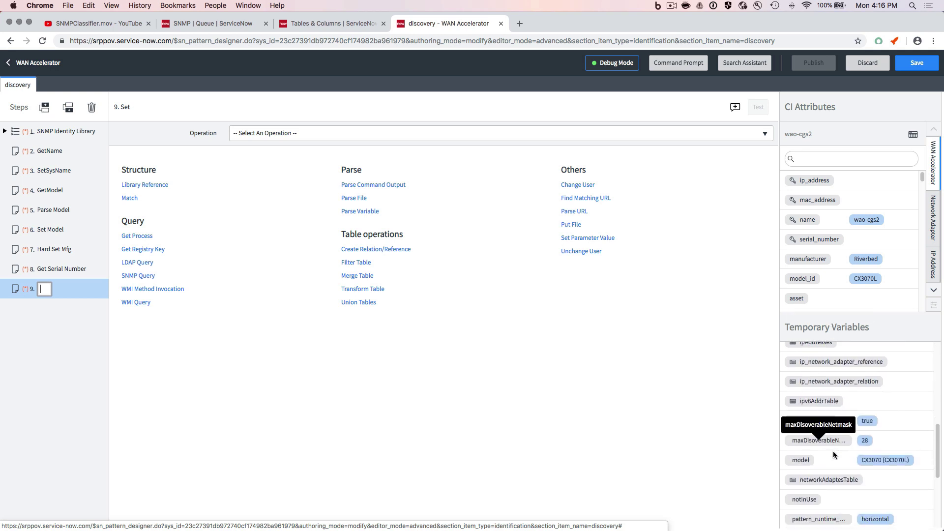
pyautogui.scroll(-5, 834, 451)
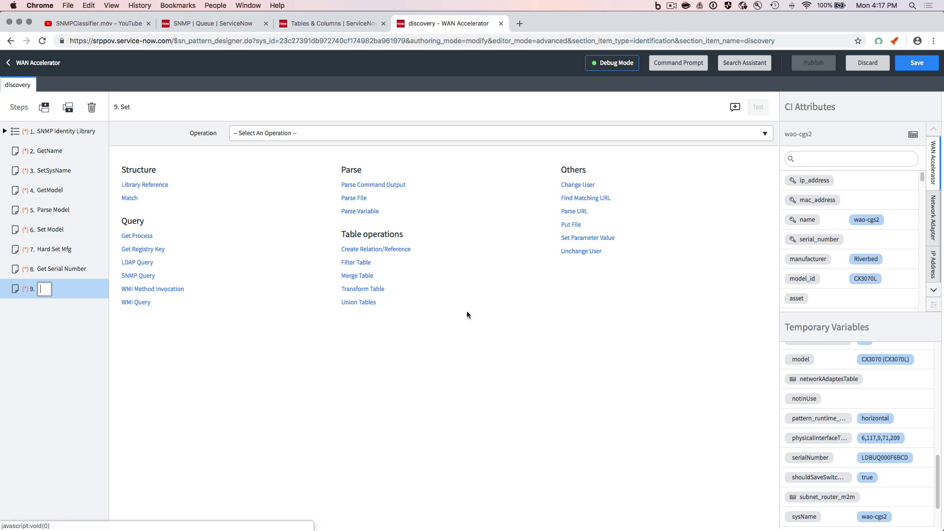
pyautogui.click(364, 211)
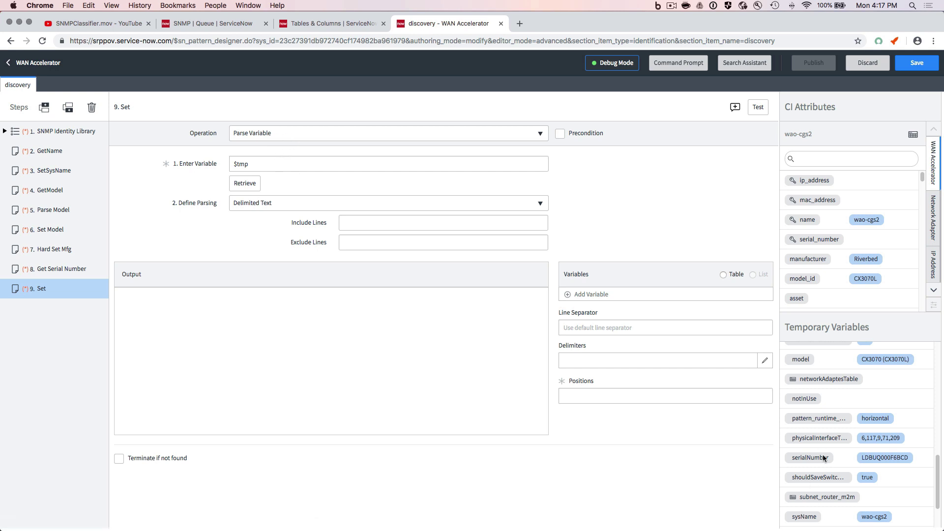
pyautogui.moveTo(810, 458); pyautogui.dragTo(296, 167)
pyautogui.click(251, 184)
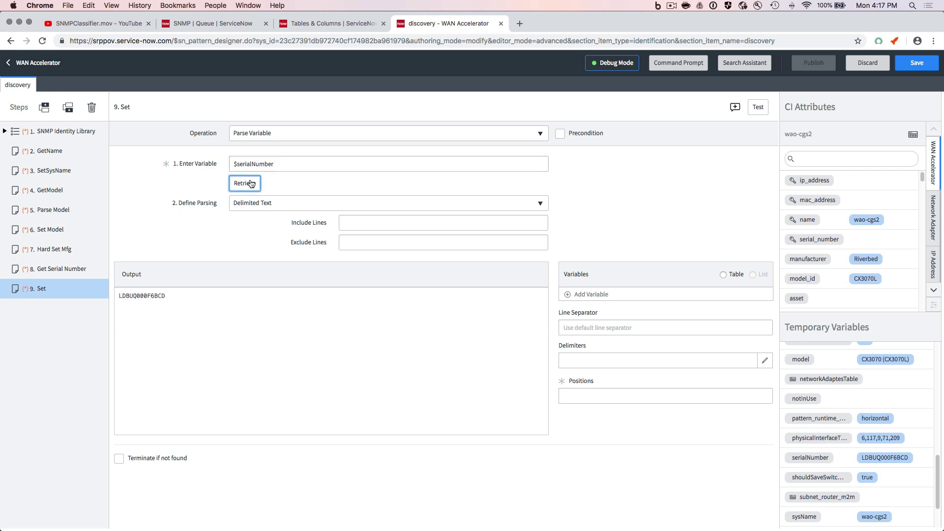
# - Define the parsed output as a table named "TermpSerial" containing one variable named "serial_number"
pyautogui.click(723, 275)
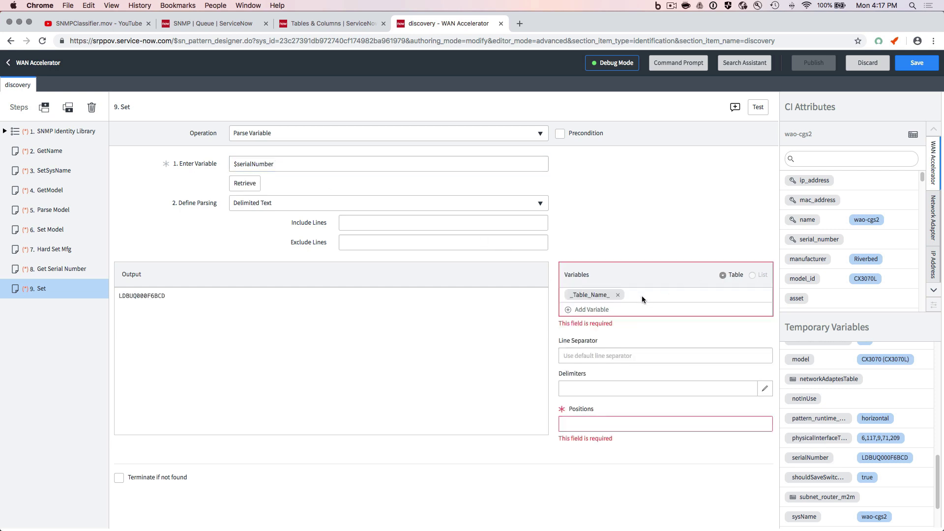
pyautogui.doubleClick(582, 295)
pyautogui.write('TermpSerial')
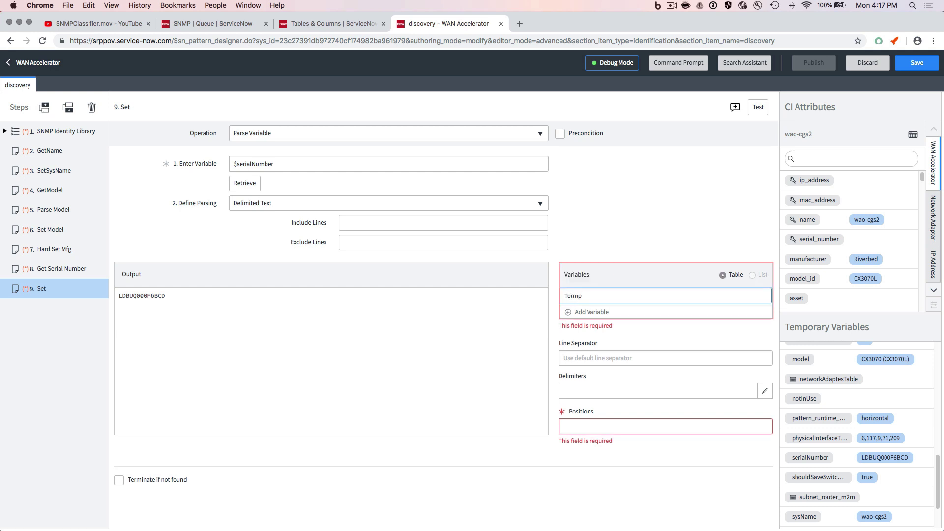
pyautogui.click(585, 312)
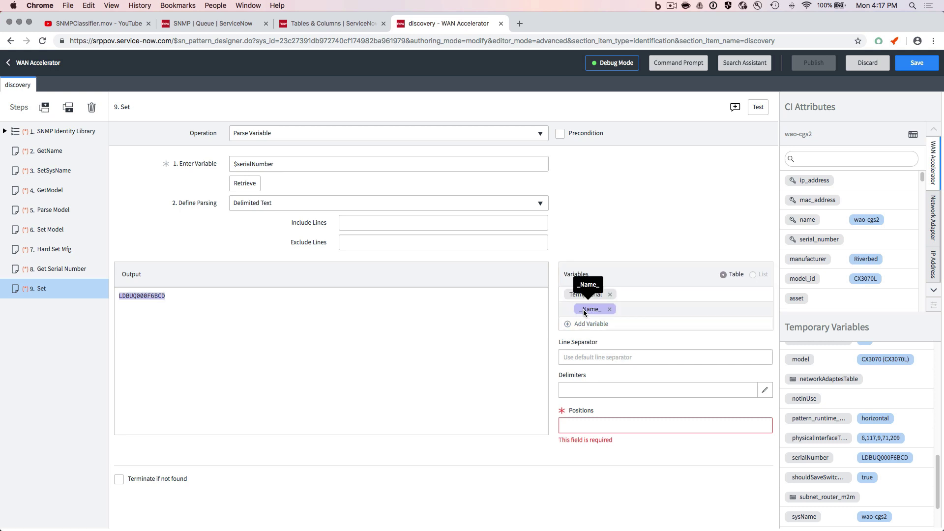
pyautogui.doubleClick(584, 310)
pyautogui.write('seria')
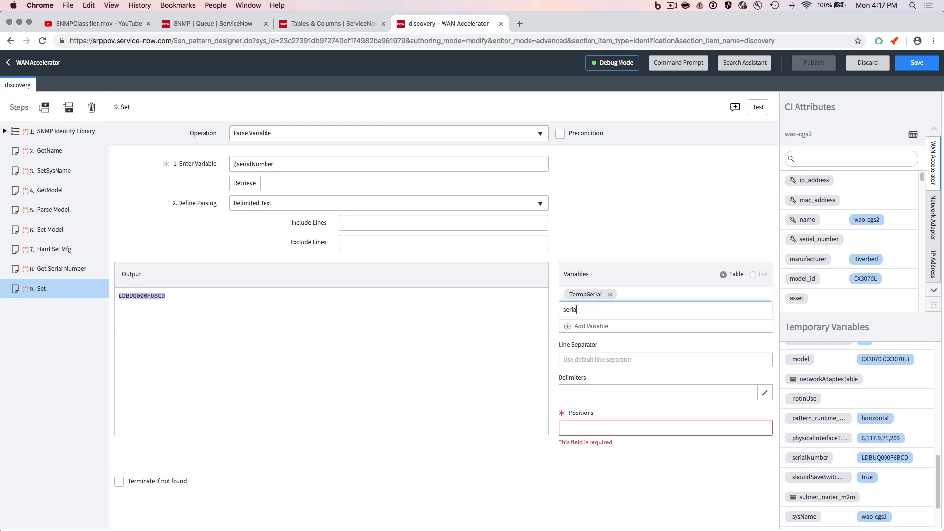
pyautogui.write('l_number')
pyautogui.click(453, 340)
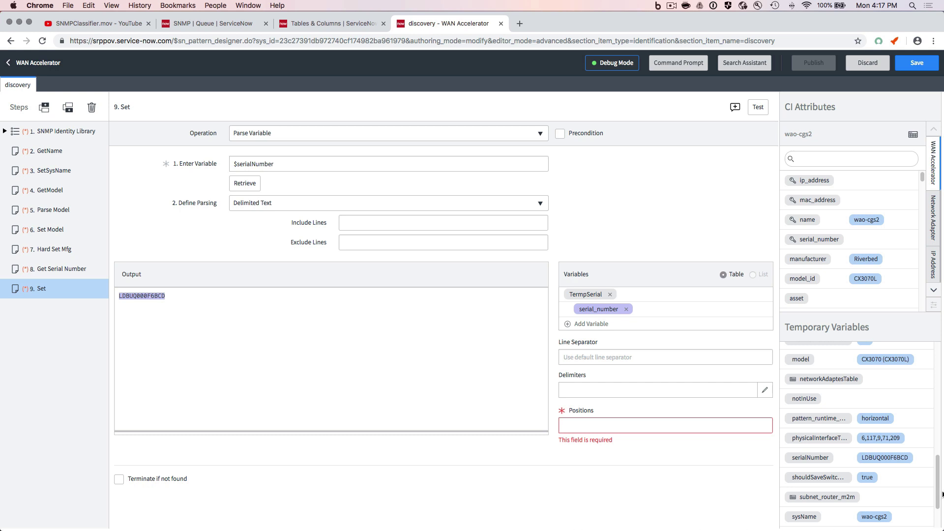
# - Set the parsing position for the serial_number variable to 1
pyautogui.click(582, 426)
pyautogui.write('1')
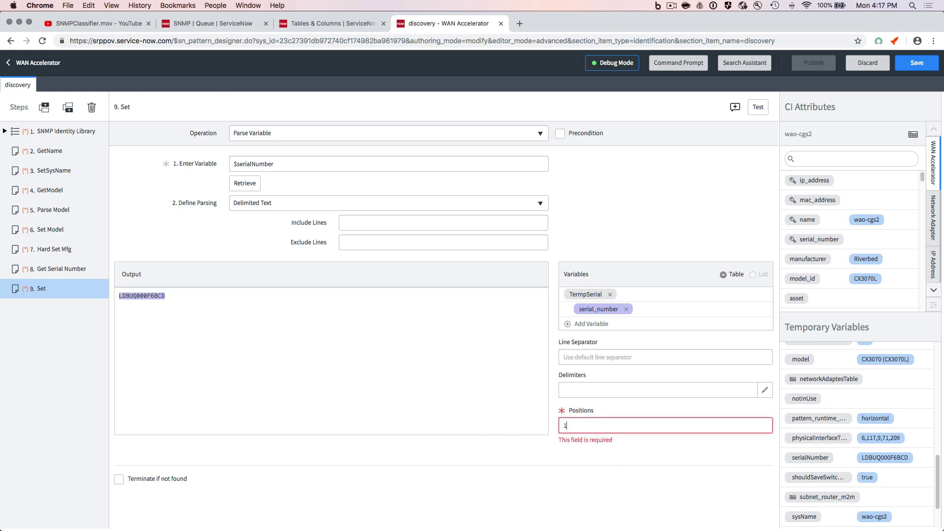
pyautogui.click(352, 474)
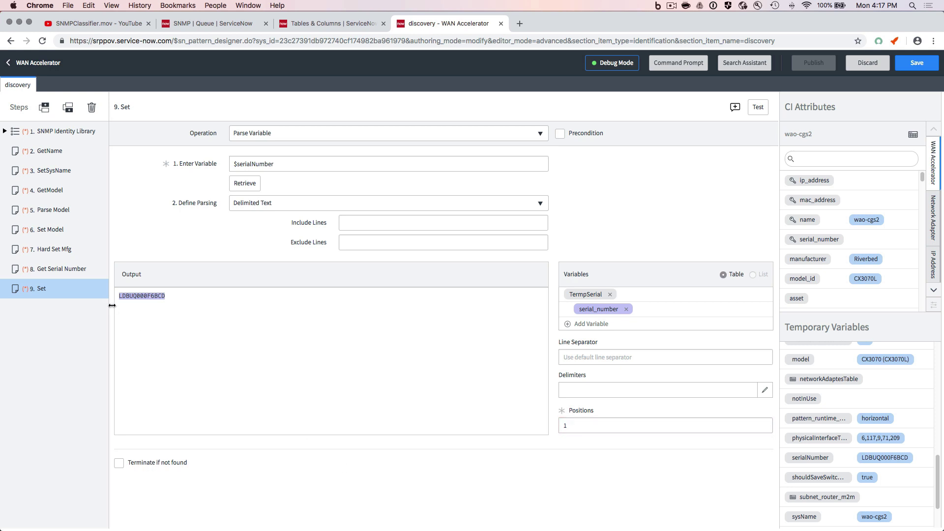
# - Rename the ninth step as "Create TempSerialTable"
pyautogui.doubleClick(59, 291)
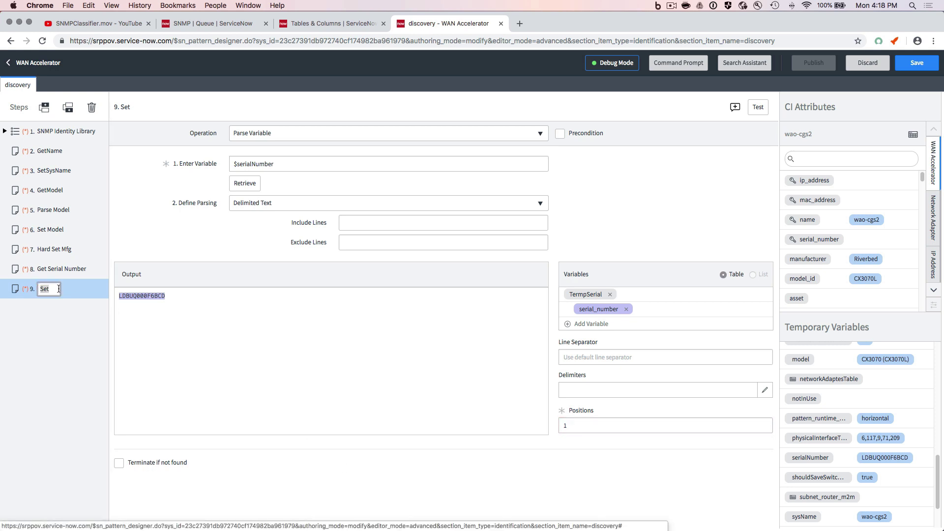
pyautogui.write('Create TemS')
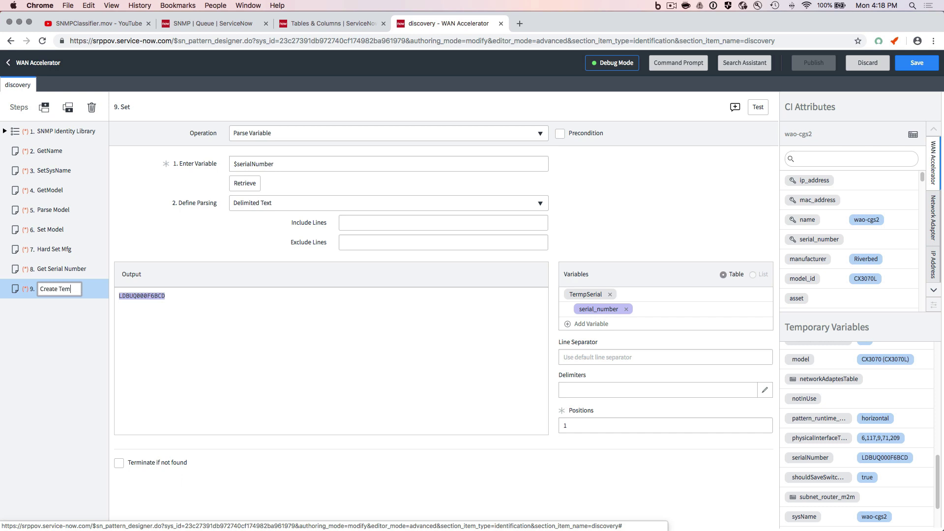
pyautogui.press('BackSpace')
pyautogui.write('pSeriua')
pyautogui.press('BackSpace')
pyautogui.press('BackSpace')
pyautogui.write('alTable')
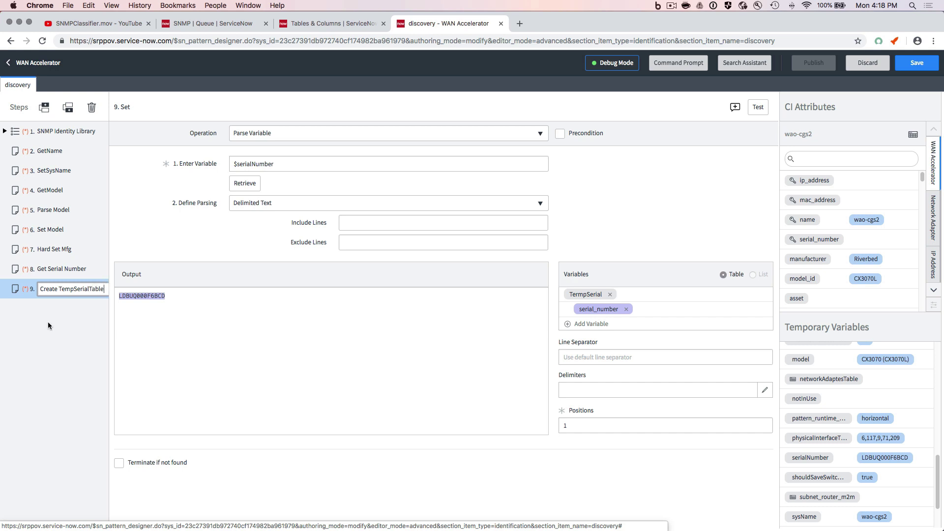
pyautogui.press('Return')
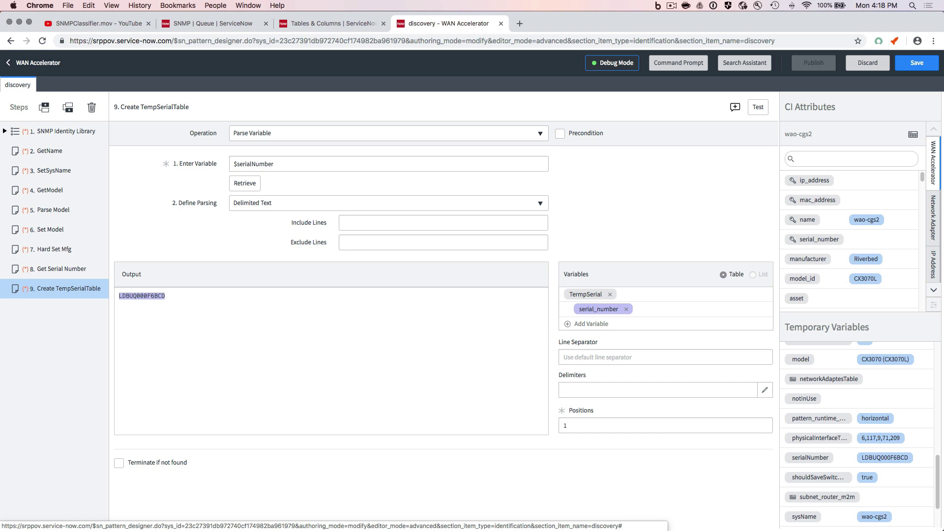
# - Add a tenth step below "Create TempSerialTable" and name it "Set Serial Attribute"
pyautogui.click(68, 108)
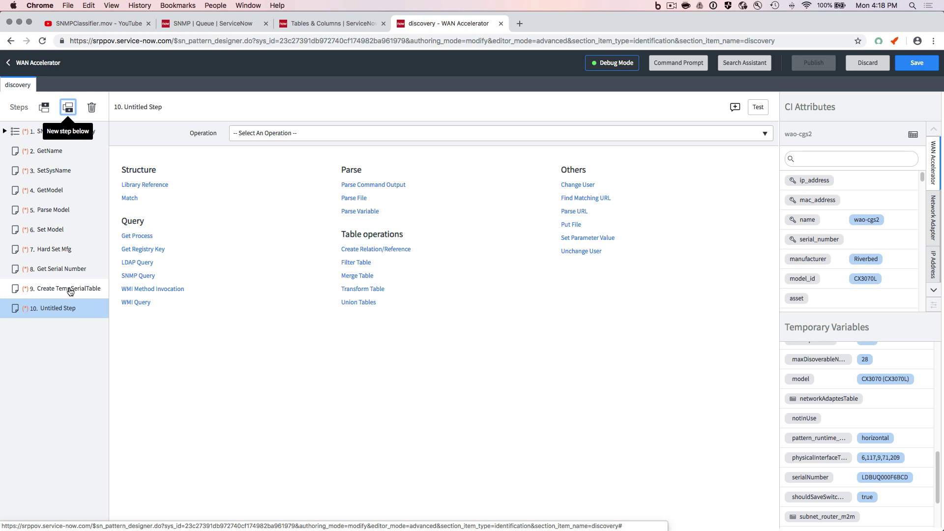
pyautogui.doubleClick(59, 309)
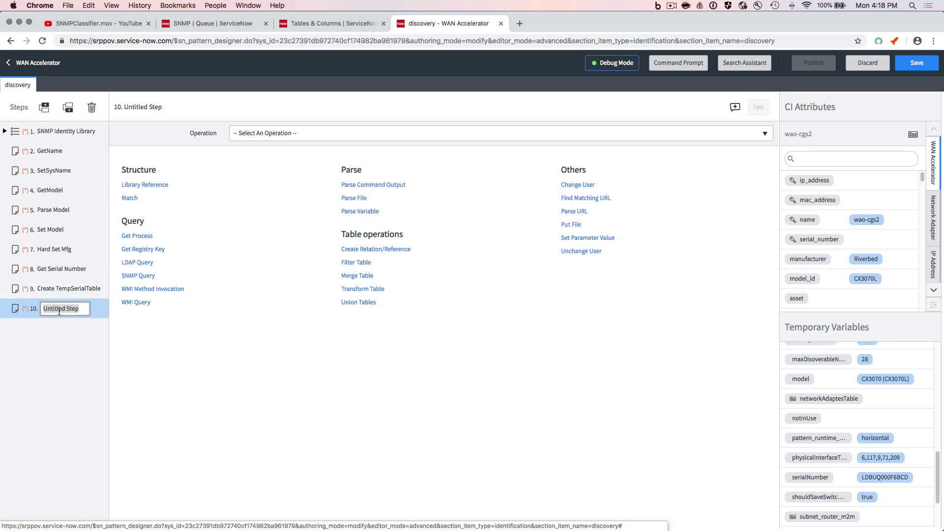
pyautogui.write('Sert Seri')
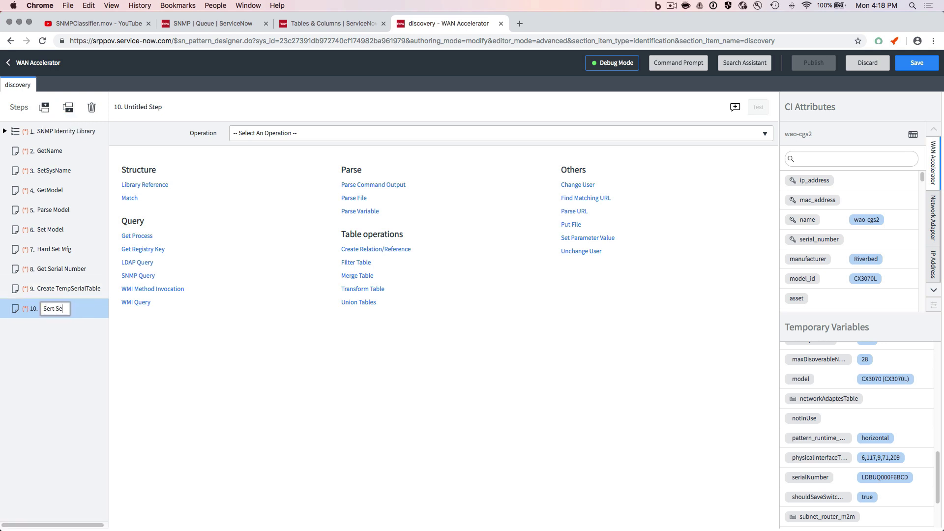
pyautogui.press('BackSpace')
pyautogui.press('BackSpace')
pyautogui.press('BackSpace')
pyautogui.press('BackSpace')
pyautogui.press('BackSpace')
pyautogui.press('BackSpace')
pyautogui.press('BackSpace')
pyautogui.write('t Serial Attribute')
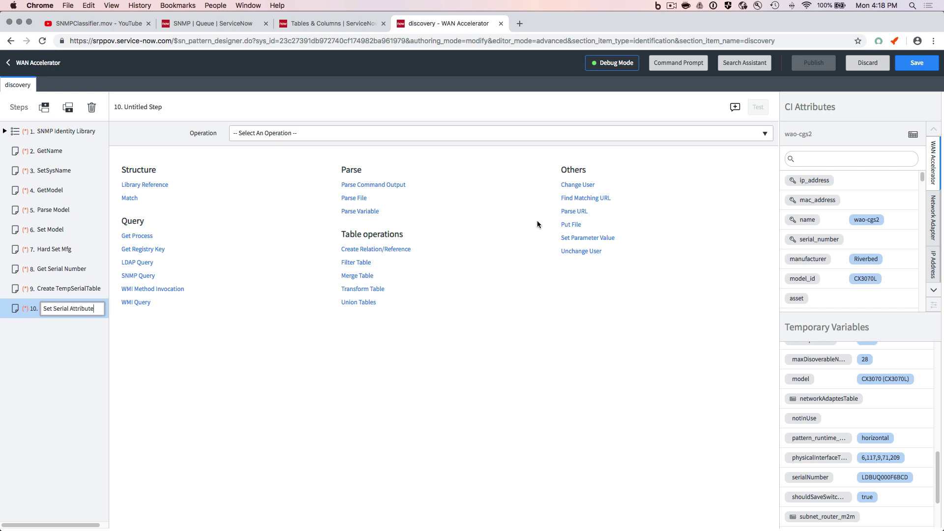
# - Make the tenth step a Set Parameter Value operation assigning $serialNumber to $cmdb_ci_wan_accel_network[*].serial_number
pyautogui.click(580, 238)
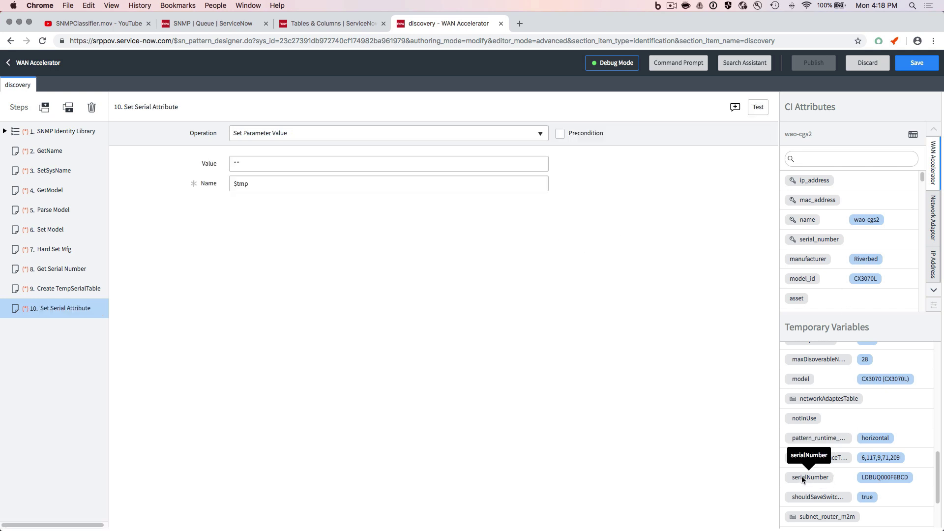
pyautogui.moveTo(809, 477); pyautogui.dragTo(309, 162)
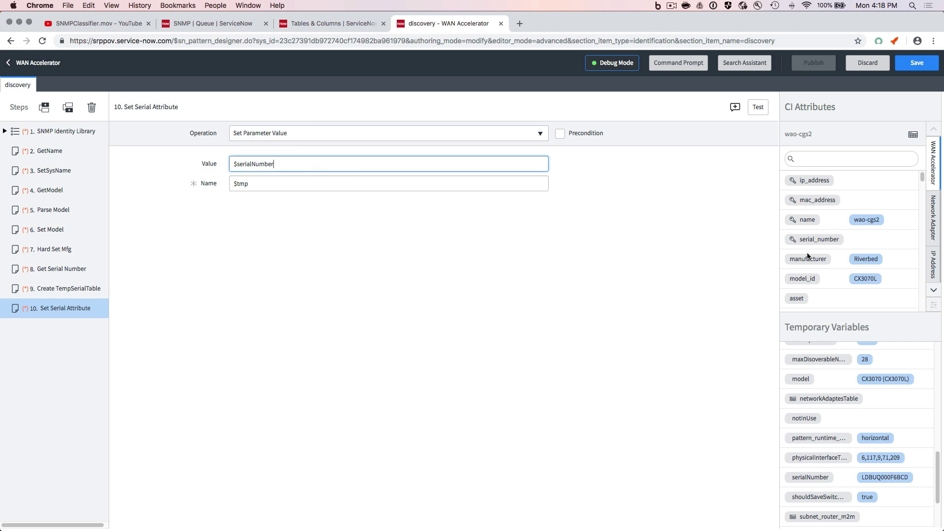
pyautogui.moveTo(809, 239); pyautogui.dragTo(261, 184)
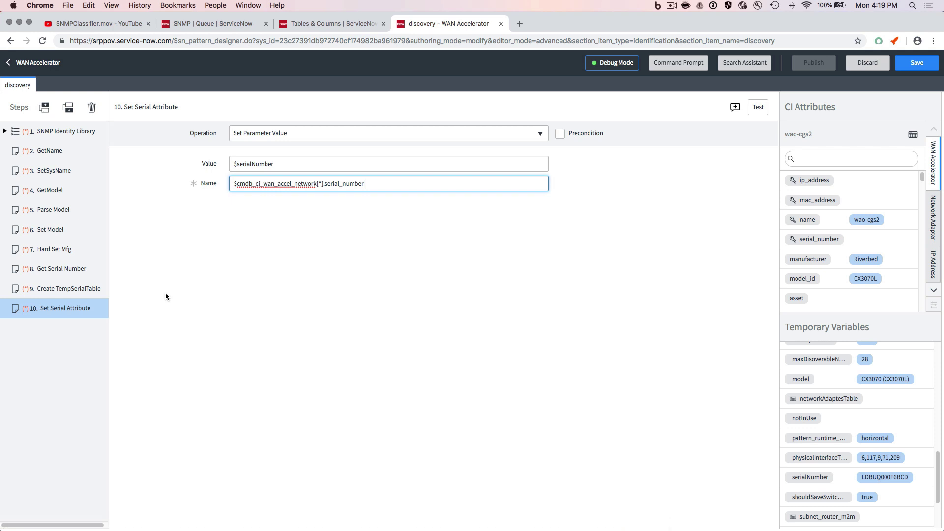
# - Add an eleventh step as a Transform Table operation with source $TermpSerial and target $cmdb_serial_number
pyautogui.click(68, 108)
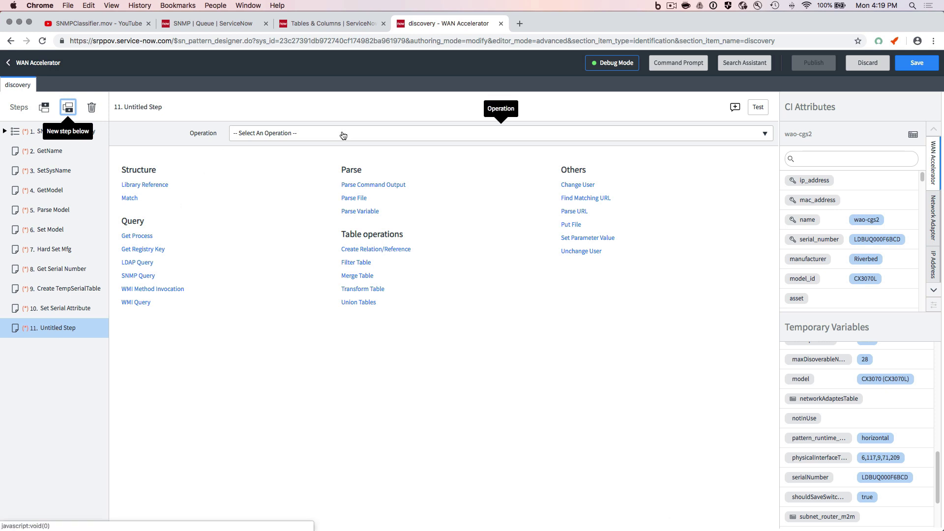
pyautogui.click(372, 289)
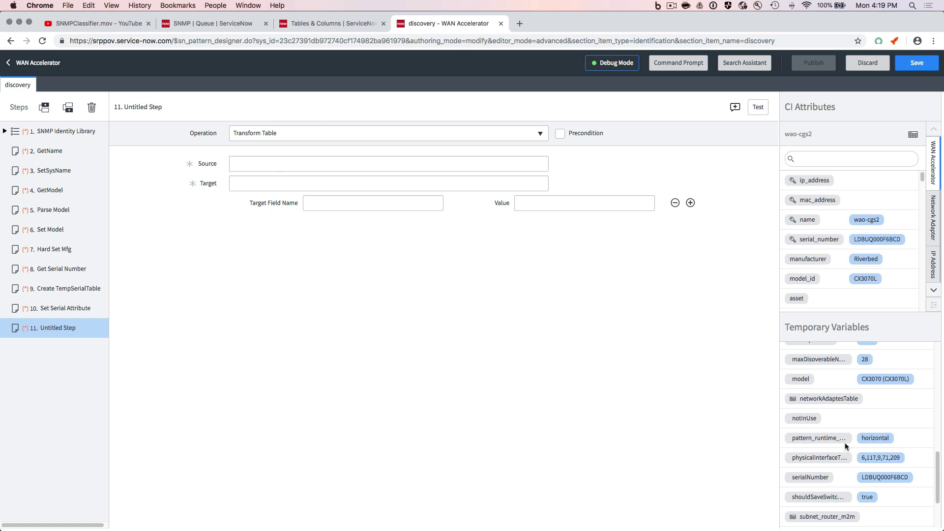
pyautogui.scroll(-3, 817, 414)
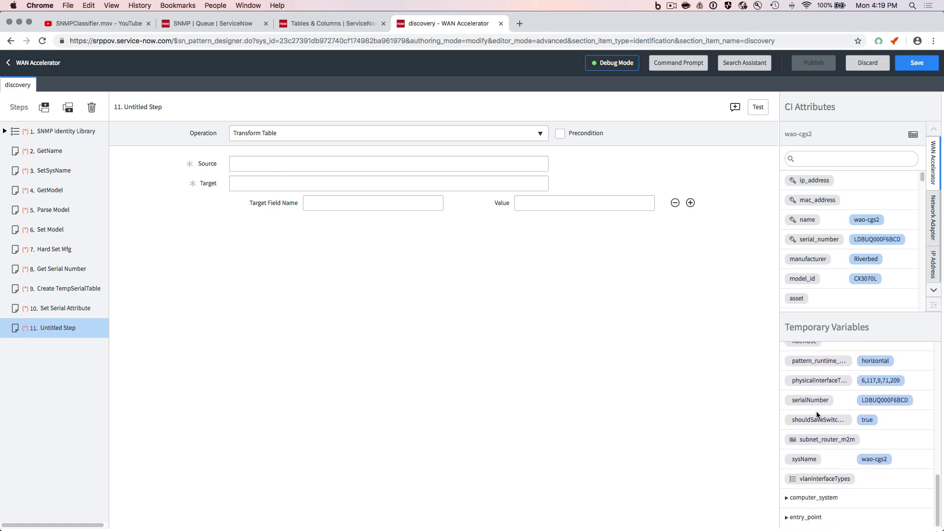
pyautogui.scroll(10, 817, 414)
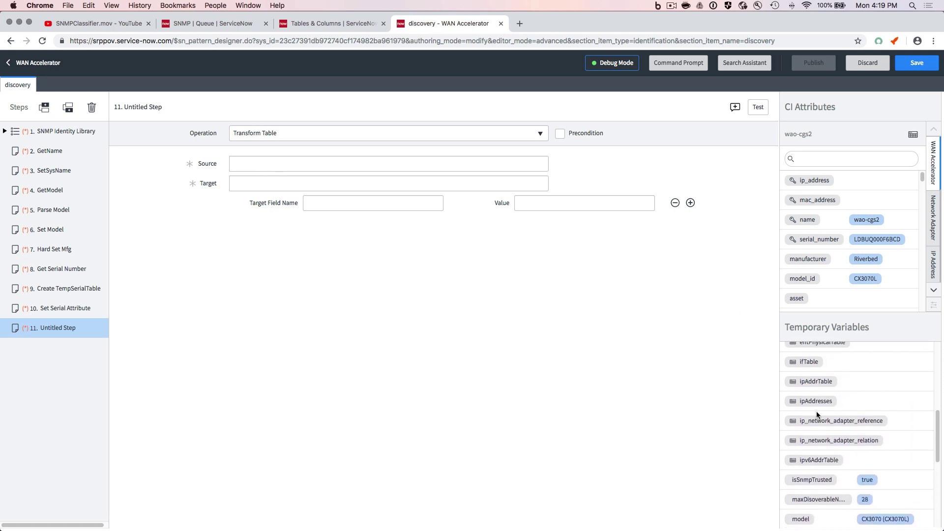
pyautogui.scroll(15, 817, 415)
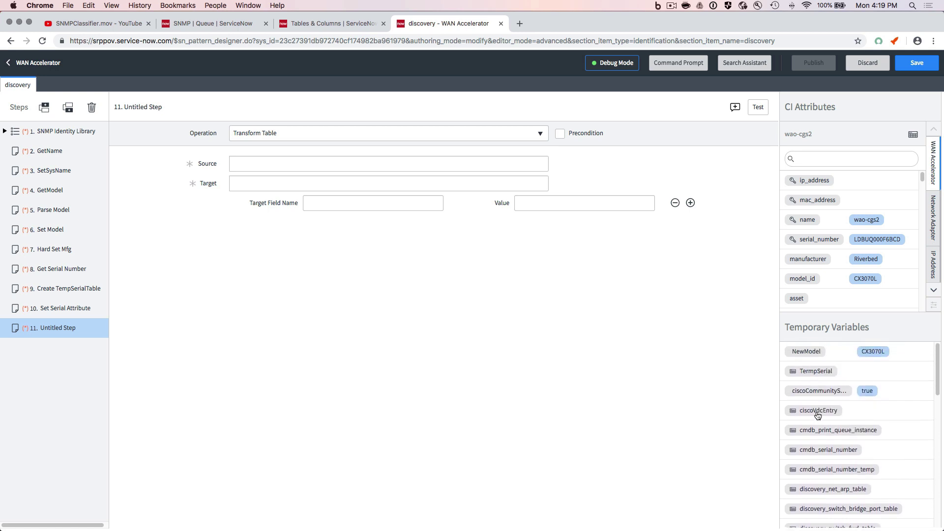
pyautogui.click(794, 371)
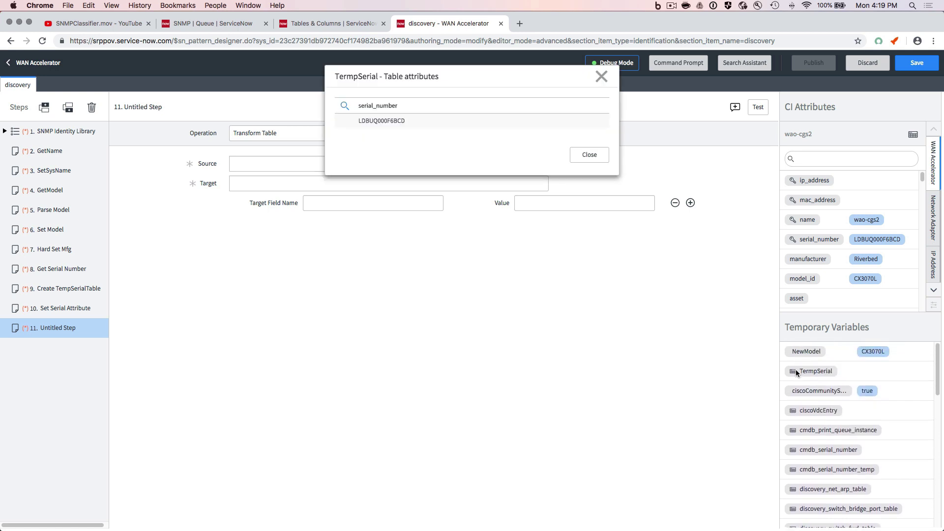
pyautogui.click(590, 155)
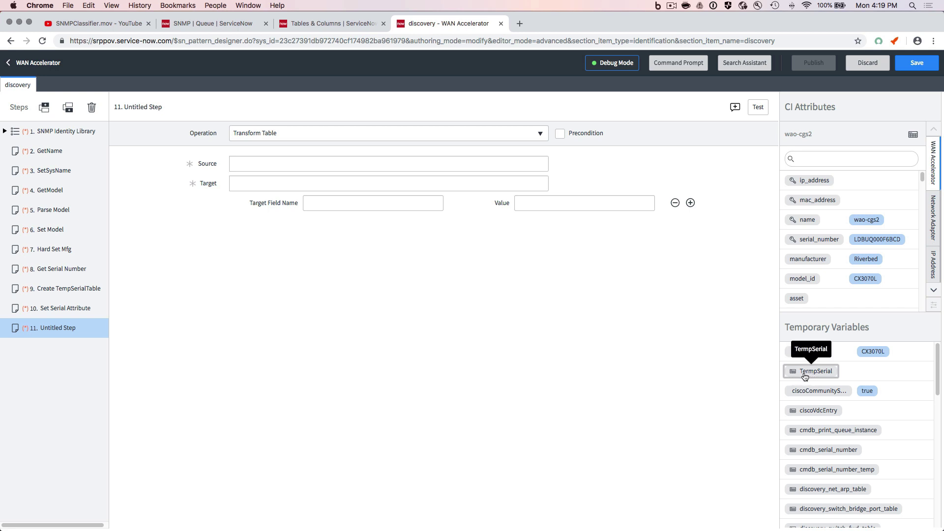
pyautogui.moveTo(805, 377); pyautogui.dragTo(271, 164)
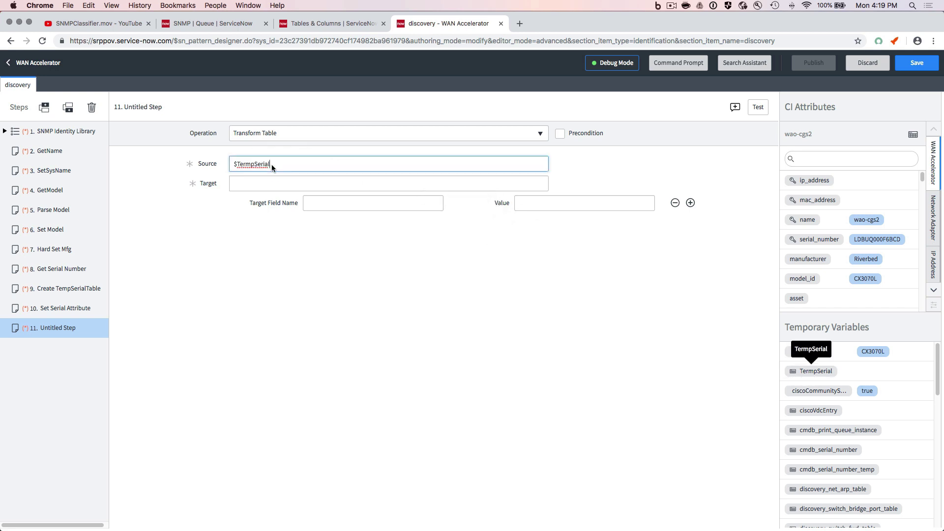
pyautogui.click(252, 186)
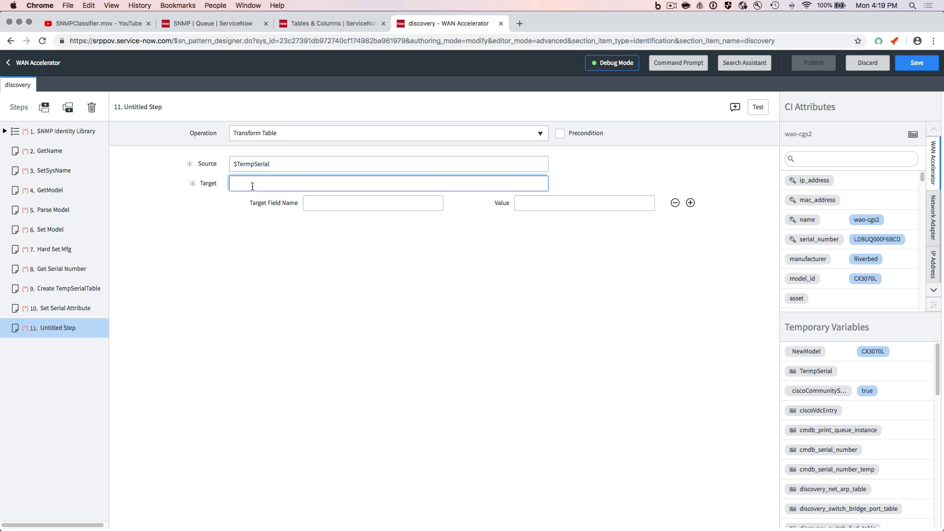
pyautogui.write('$cmdb_seria')
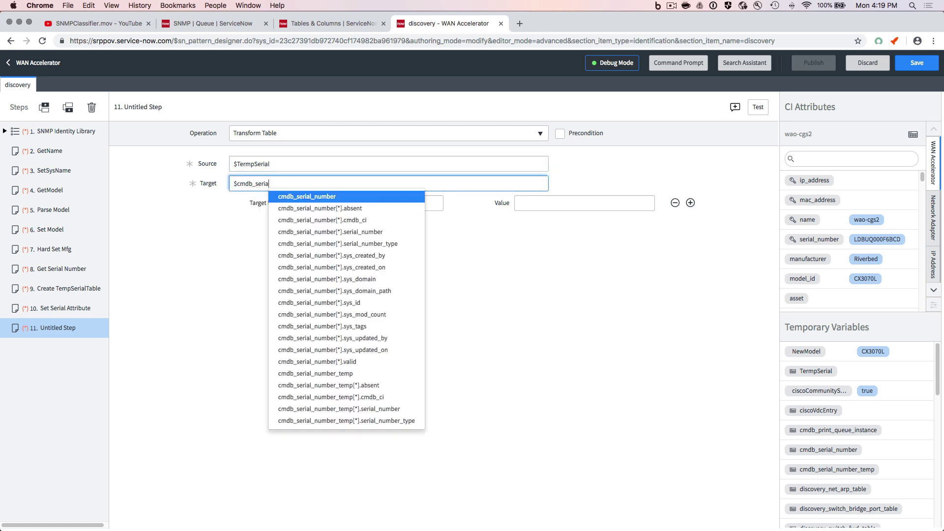
pyautogui.write('ll_number')
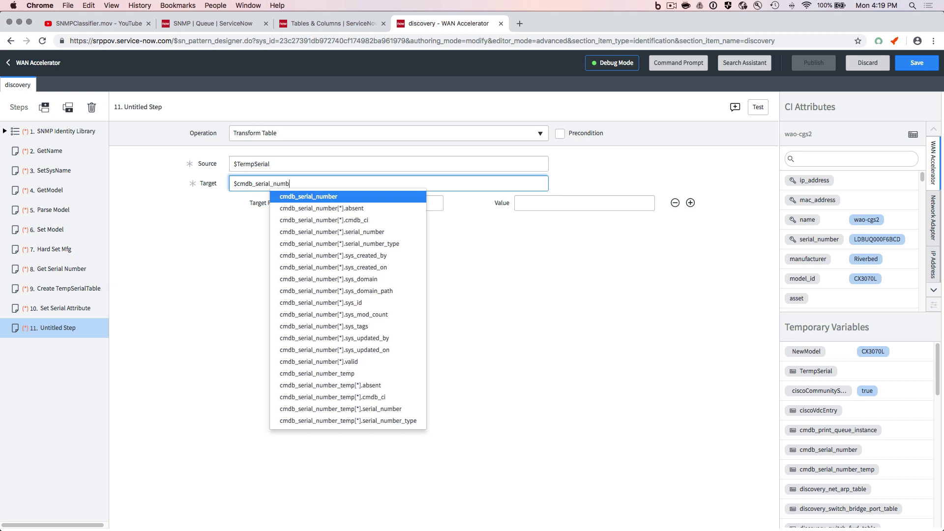
# - Set the first target field name of the table transform to serial_number, checking it against the TermpSerial table's attributes
pyautogui.click(336, 203)
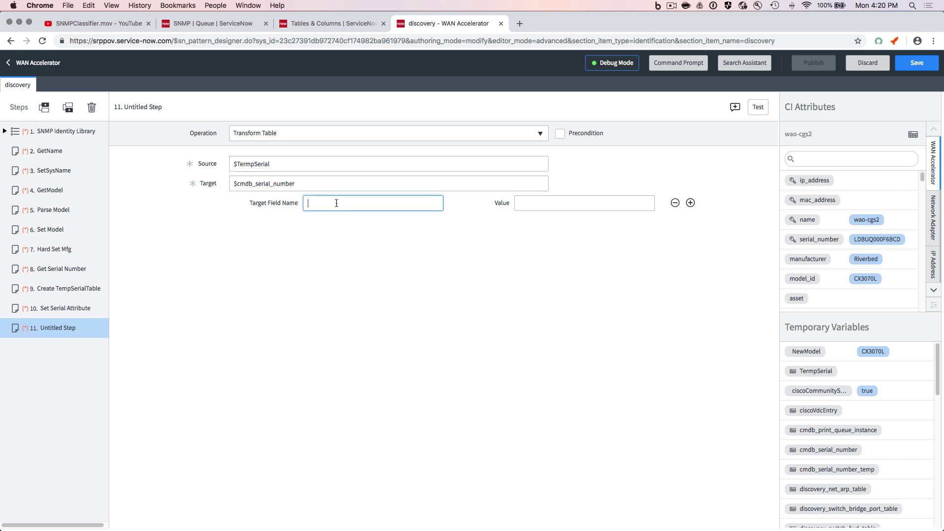
pyautogui.write('serial_name')
pyautogui.click(584, 203)
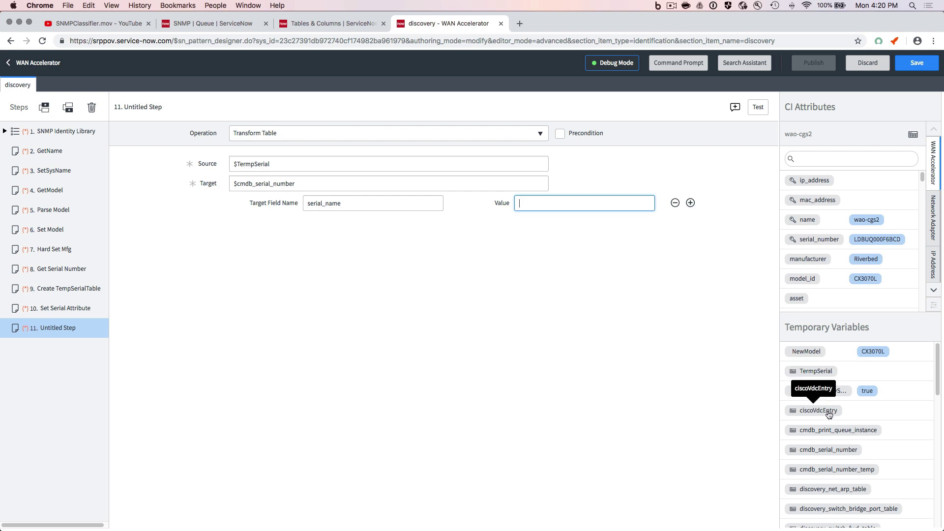
pyautogui.scroll(-2, 829, 415)
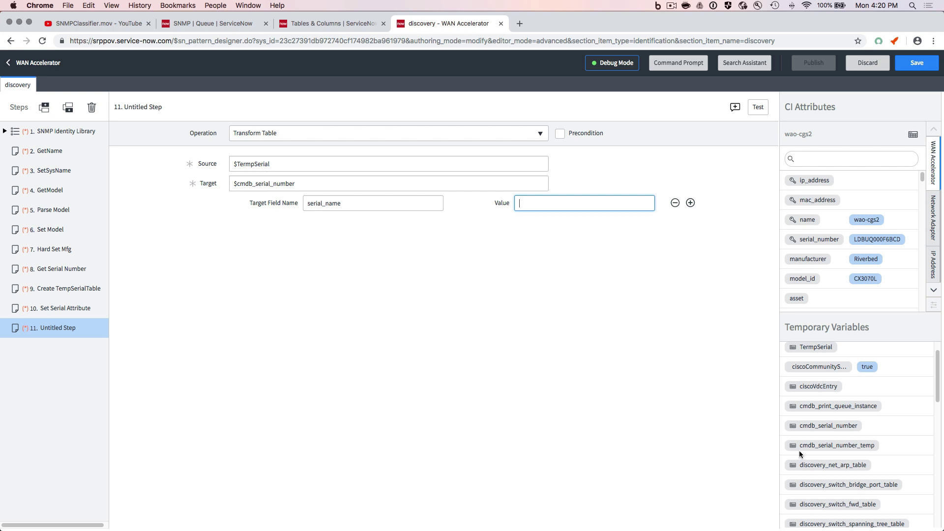
pyautogui.scroll(2, 799, 450)
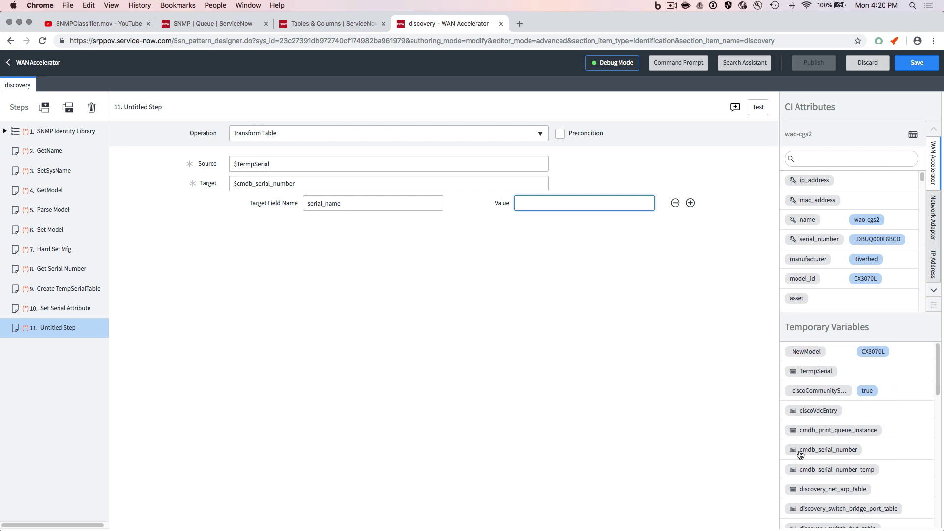
pyautogui.click(807, 371)
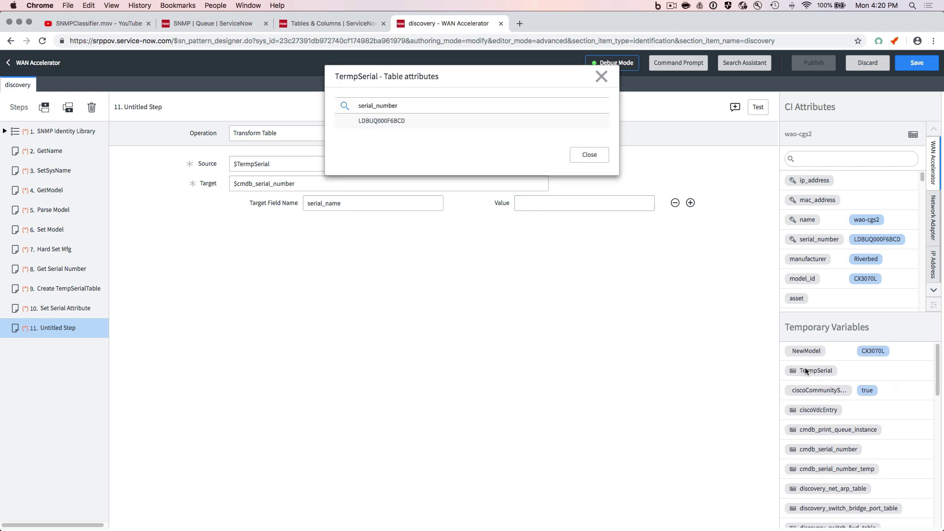
pyautogui.click(599, 155)
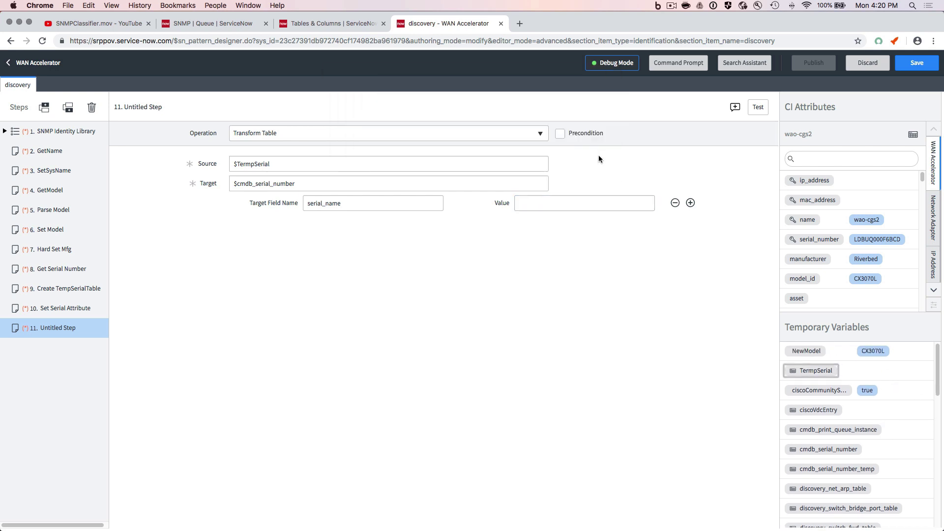
pyautogui.click(372, 201)
pyautogui.press('BackSpace')
pyautogui.press('BackSpace')
pyautogui.press('BackSpace')
pyautogui.write('umber')
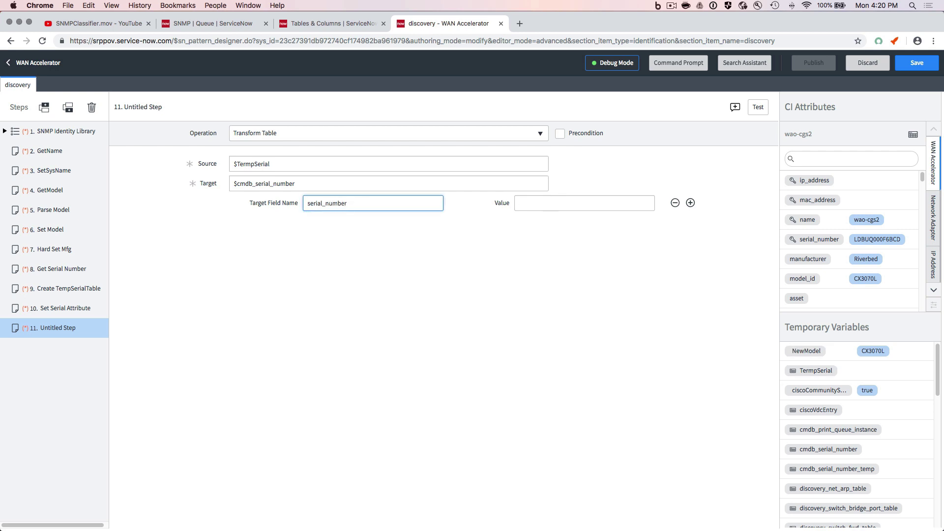
# - Use the temporary variable $serialNumber as the value of the serial_number target field
pyautogui.press('Tab')
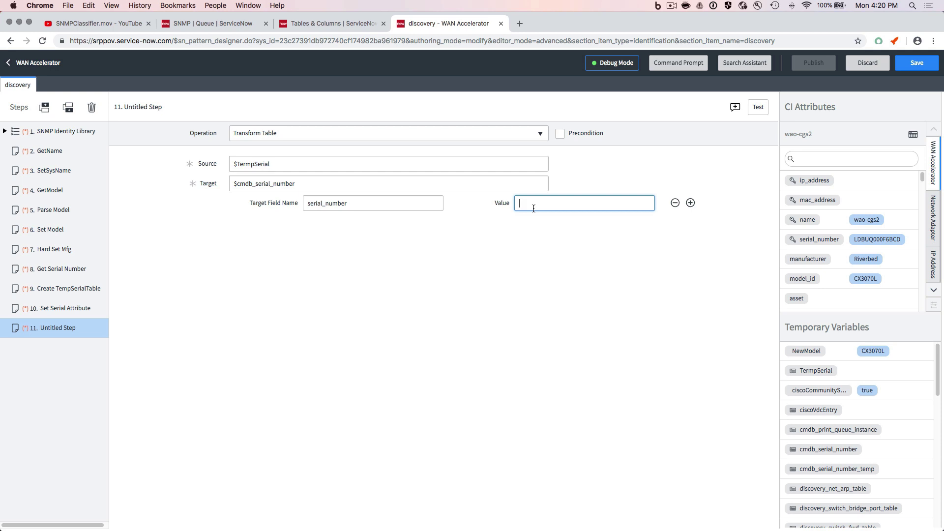
pyautogui.scroll(-10, 856, 391)
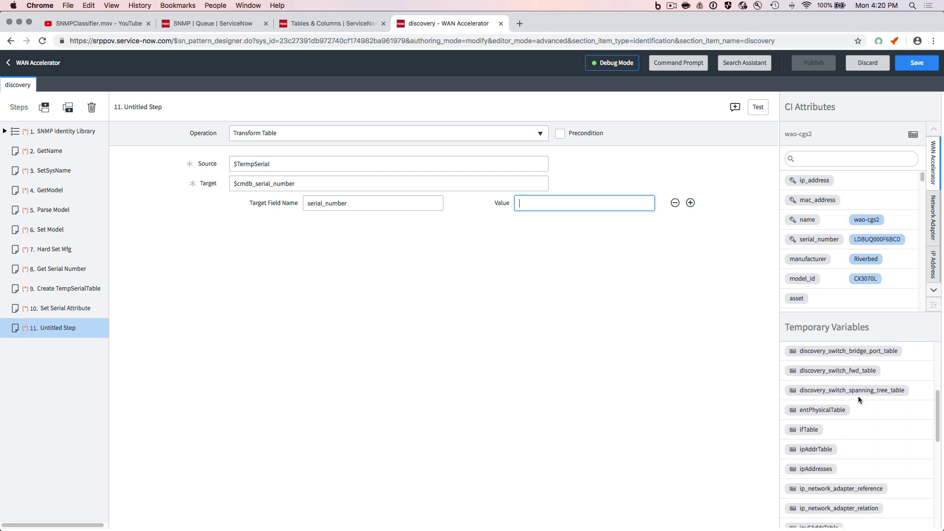
pyautogui.scroll(-5, 859, 400)
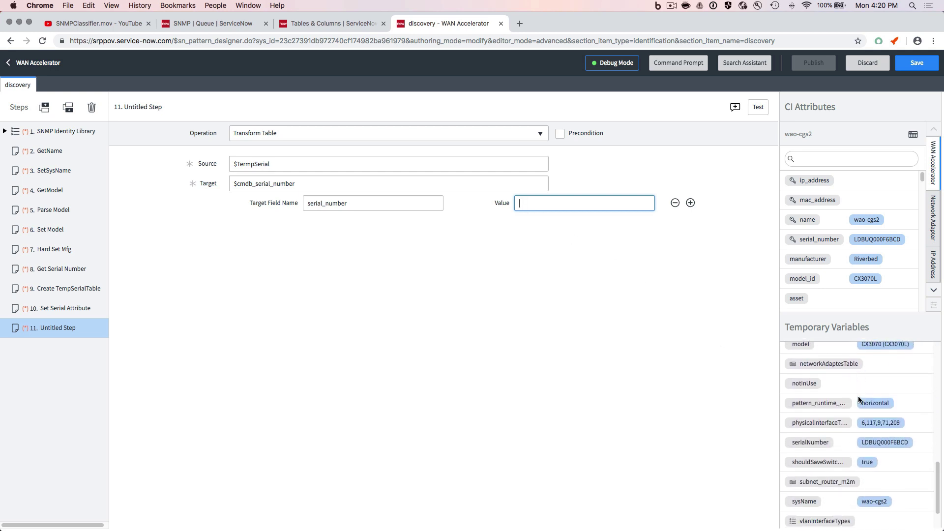
pyautogui.moveTo(804, 417); pyautogui.dragTo(539, 202)
# - Add a second target field named serial_number_type with the value "standard" to the table transform
pyautogui.click(691, 203)
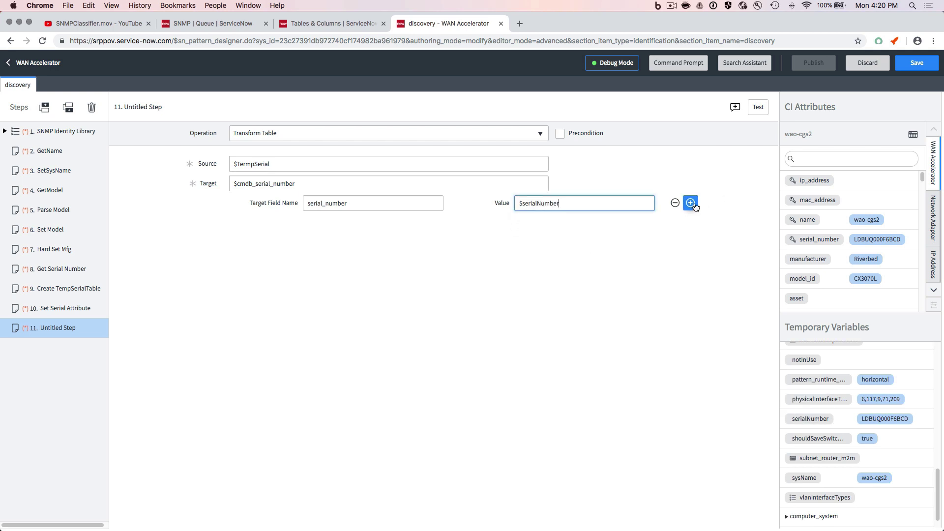
pyautogui.click(353, 228)
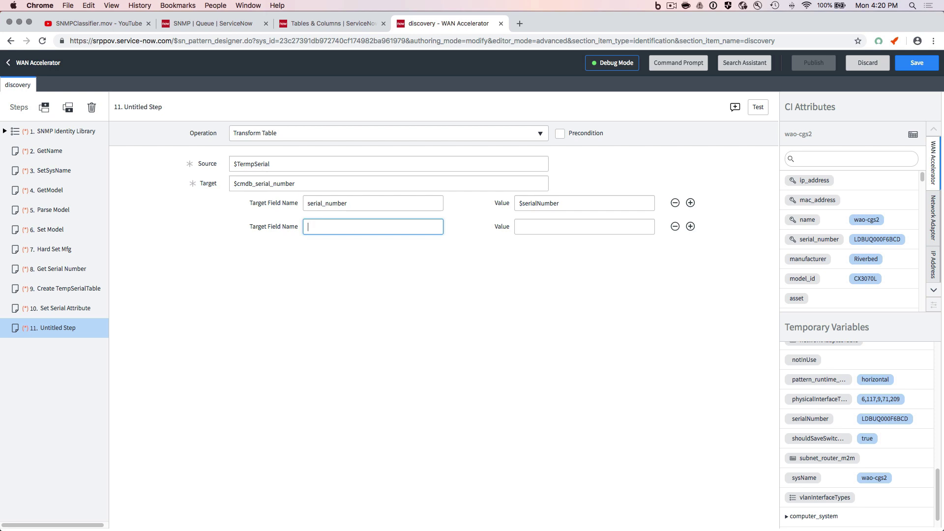
pyautogui.write('Ser')
pyautogui.press('BackSpace')
pyautogui.press('BackSpace')
pyautogui.write('serial_number_type')
pyautogui.press('Tab')
pyautogui.write('"standard')
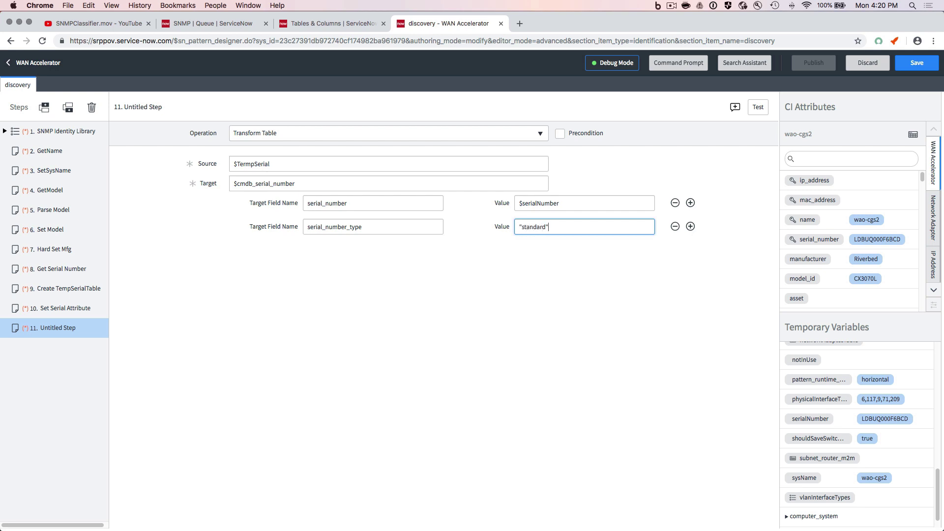
# - Add a third target field named valid with the value "true" to the table transform
pyautogui.click(691, 226)
pyautogui.click(339, 247)
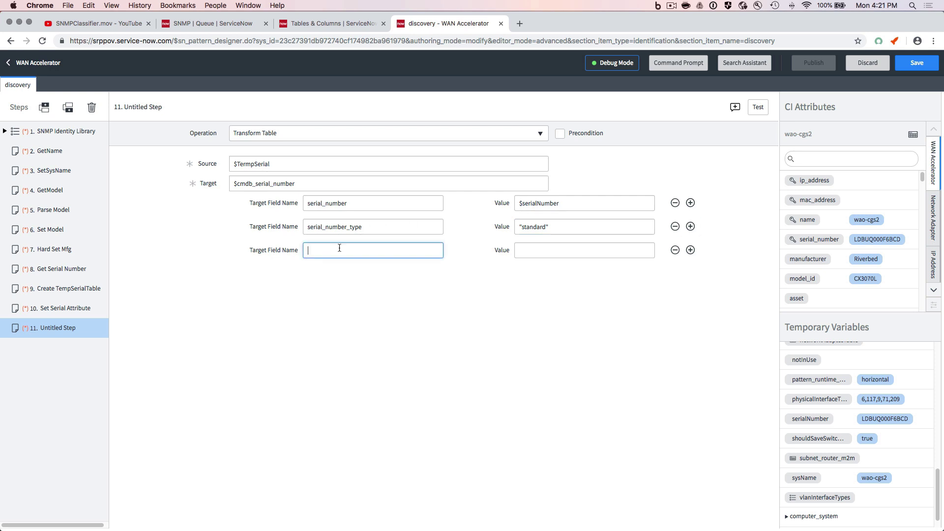
pyautogui.write('valid')
pyautogui.press('Tab')
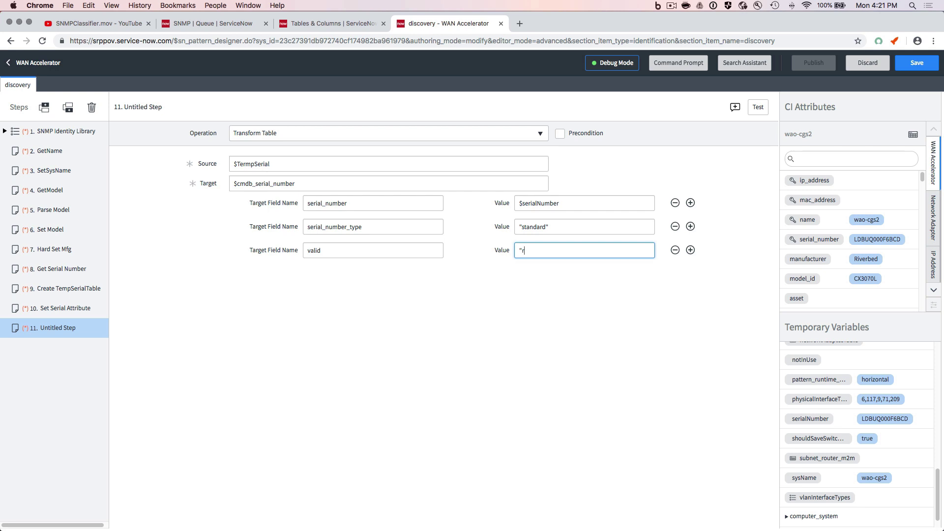
pyautogui.write('"true')
pyautogui.click(306, 313)
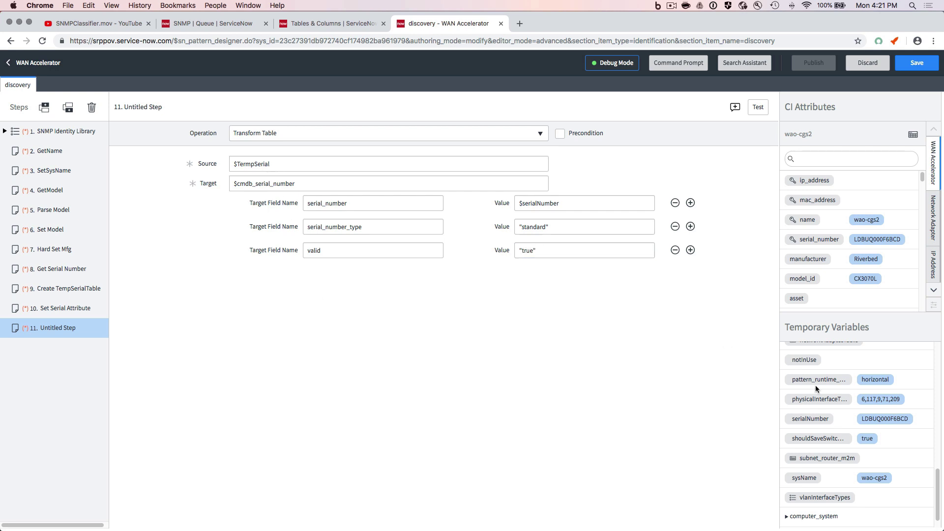
pyautogui.scroll(10, 812, 419)
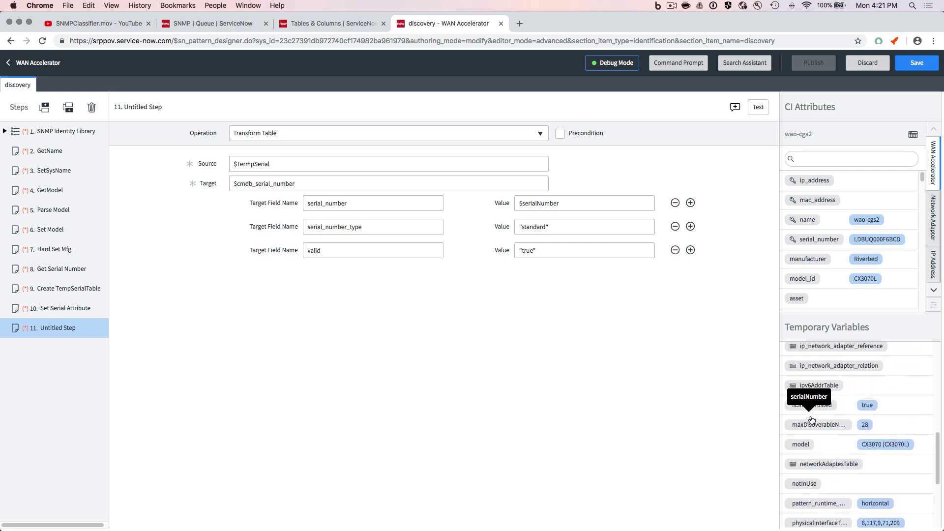
# - Rename the untitled table transform step as "Merge Temp to Serial table"
pyautogui.scroll(5, 812, 420)
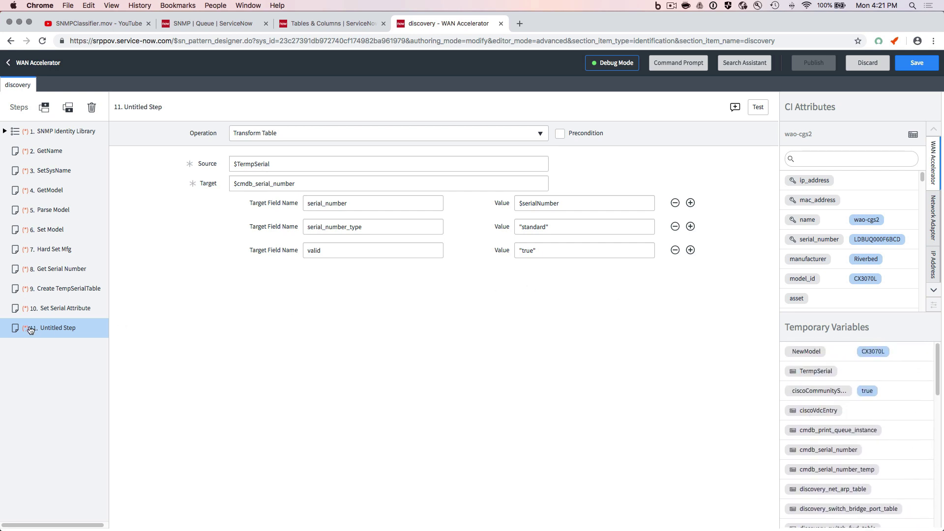
pyautogui.doubleClick(54, 329)
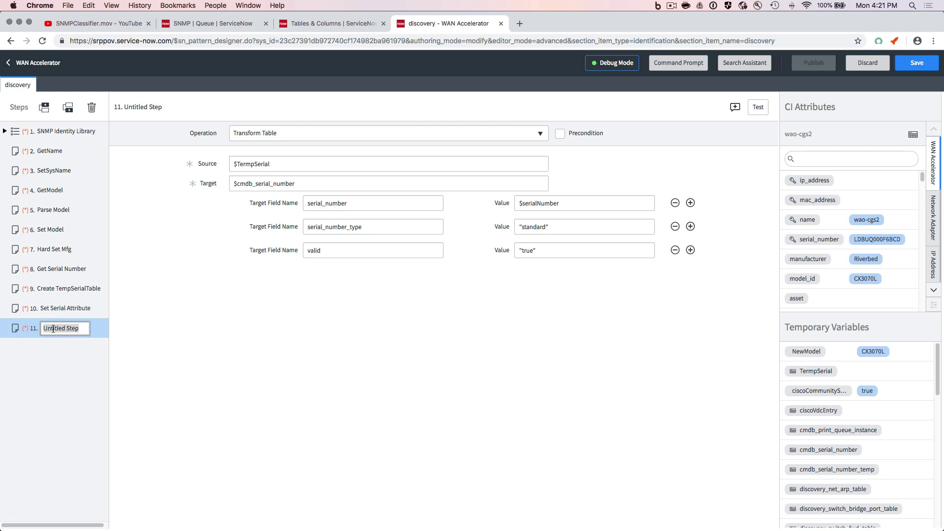
pyautogui.write('Merge Temp to Seri')
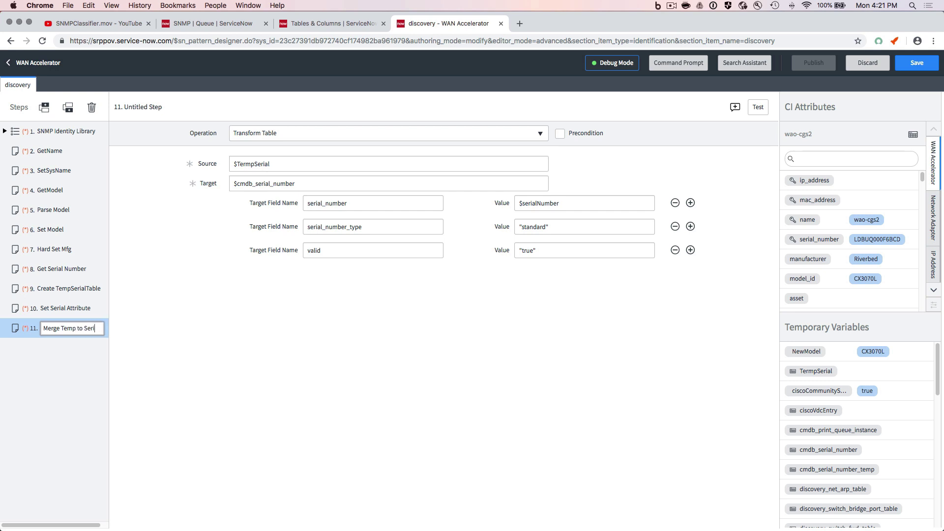
pyautogui.write('al table')
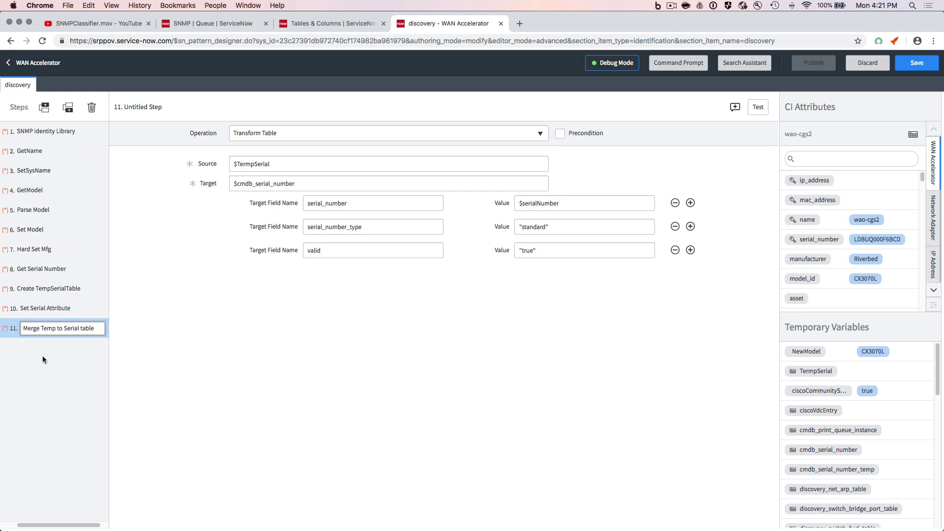
pyautogui.press('Return')
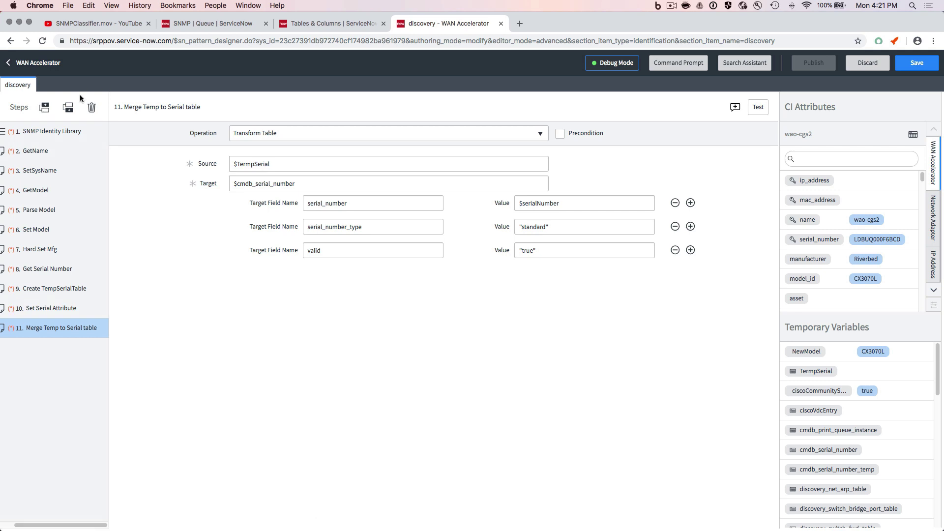
# - Add an SNMP Query step below the table transform step and load STEELHEAD-MIB in its SNMP browser
pyautogui.click(69, 107)
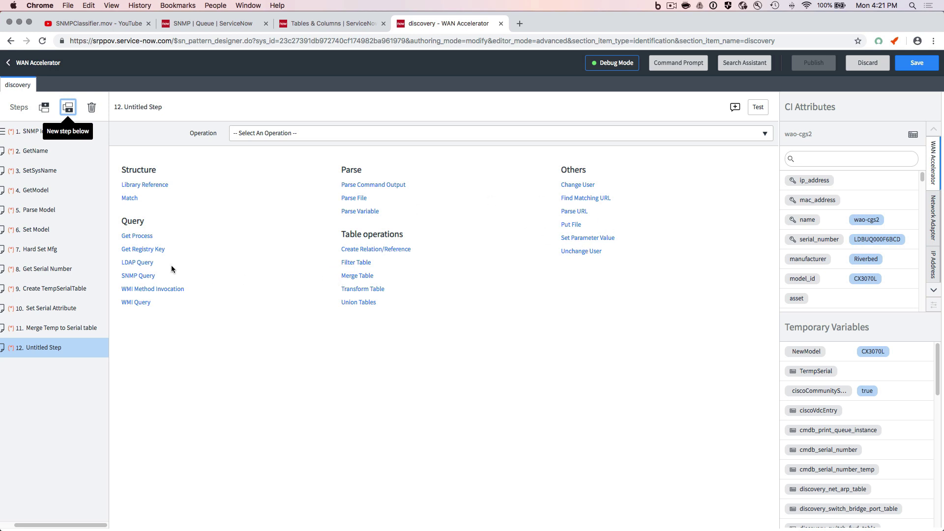
pyautogui.click(138, 276)
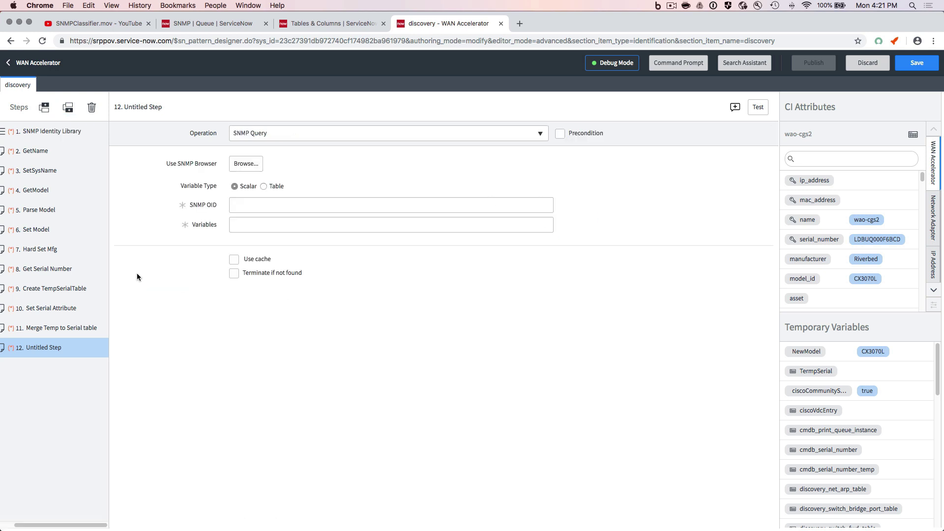
pyautogui.click(244, 166)
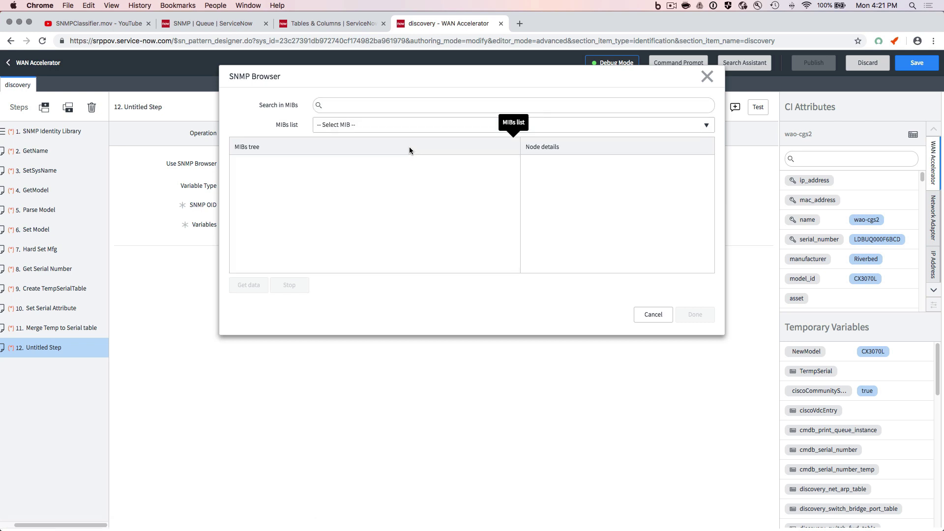
pyautogui.click(400, 132)
pyautogui.write('ste')
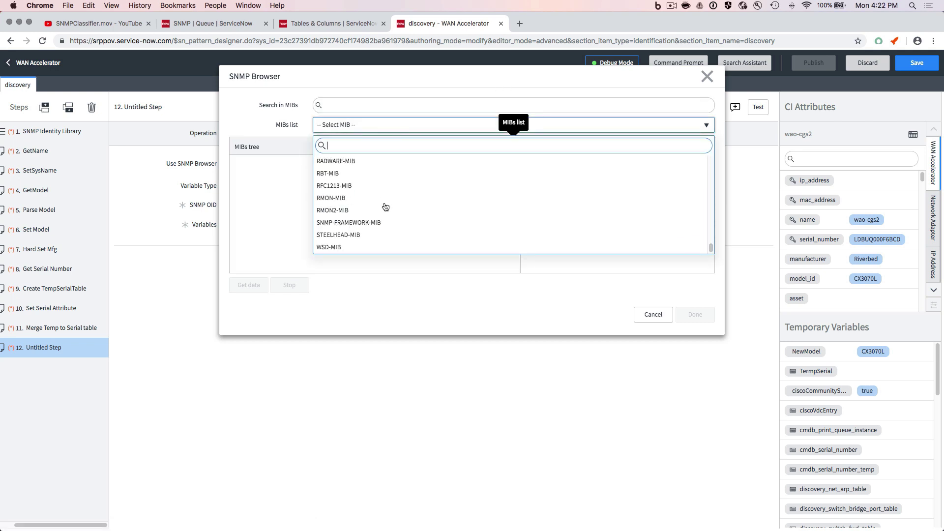
pyautogui.click(348, 239)
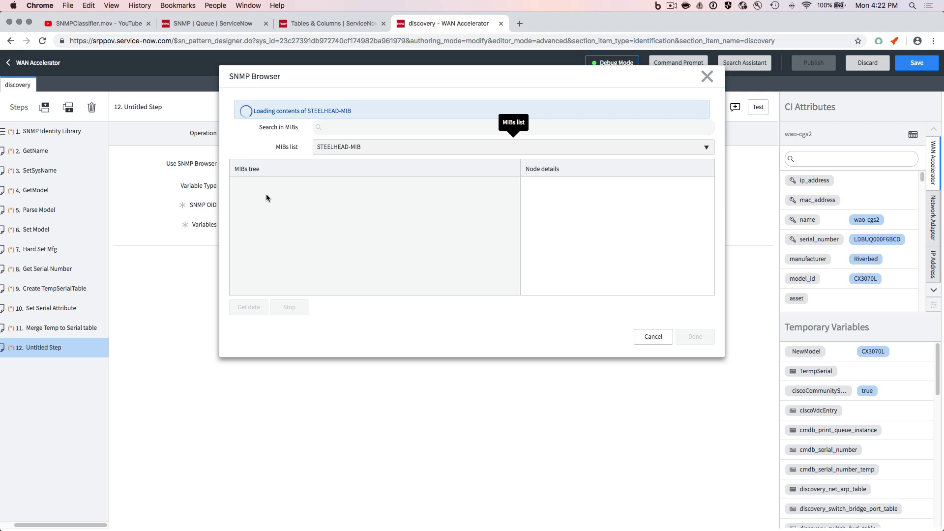
# - Use the scalar systemVersion from the steelhead system branch of the MIB as the query's OID and variable
pyautogui.click(234, 164)
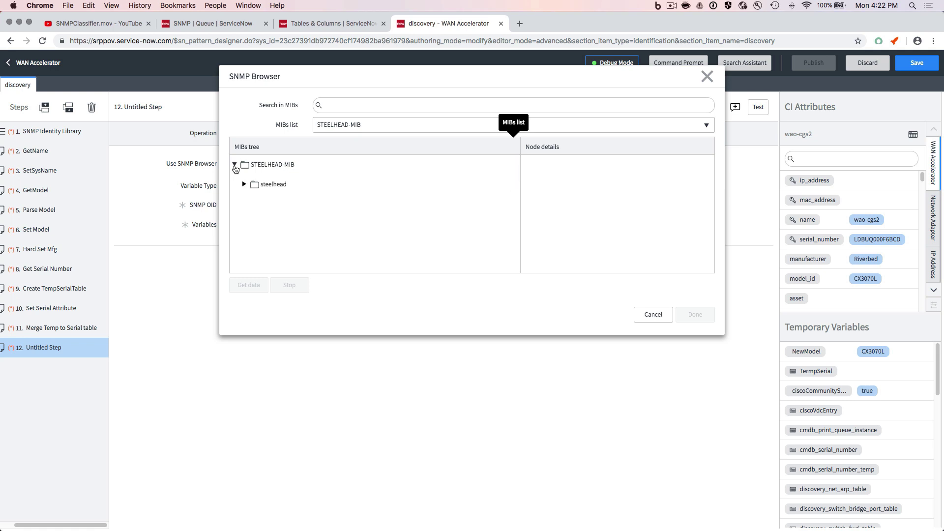
pyautogui.click(245, 186)
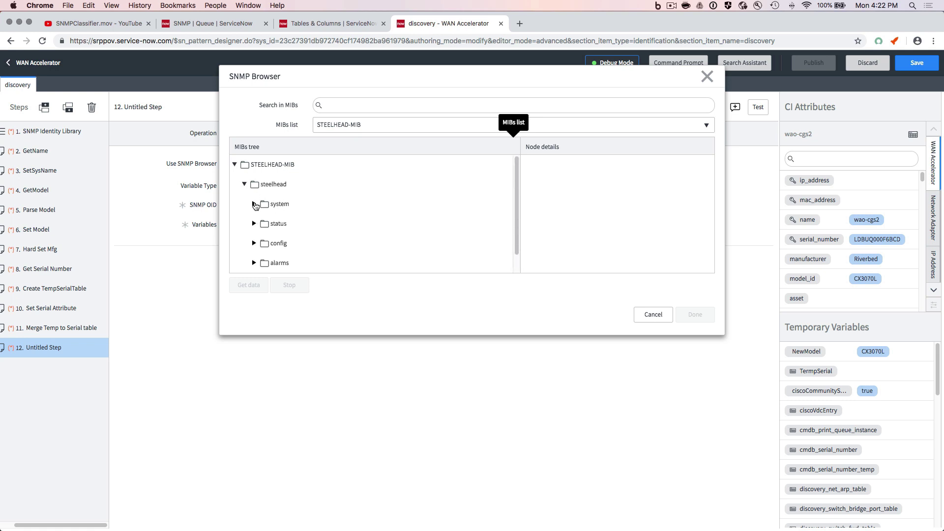
pyautogui.click(255, 204)
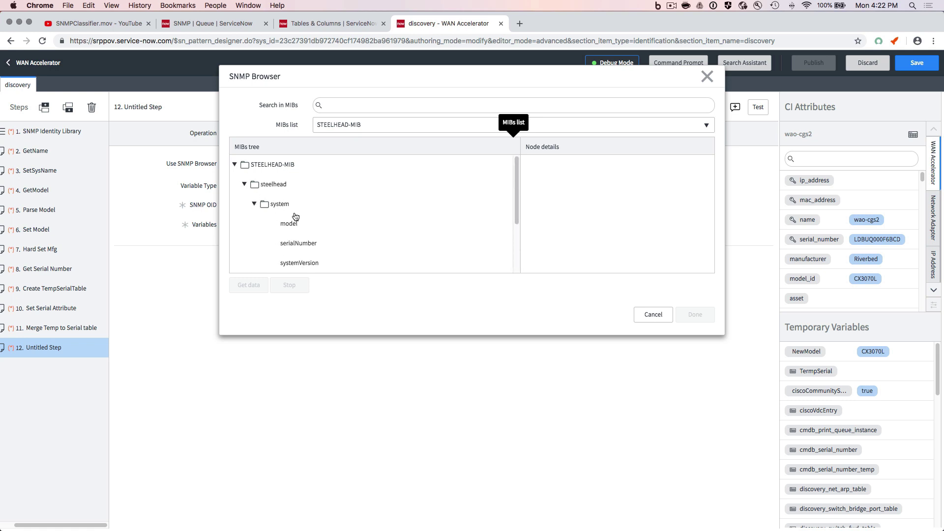
pyautogui.click(297, 265)
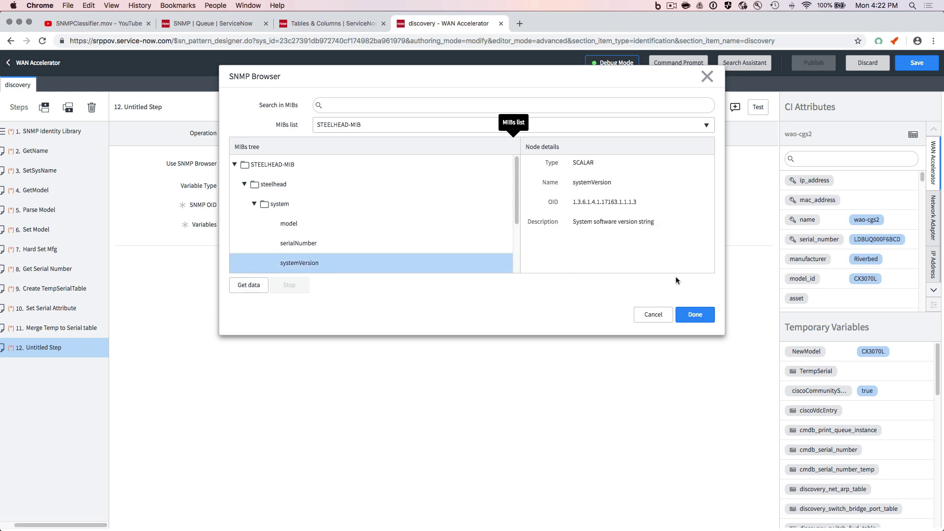
pyautogui.click(694, 316)
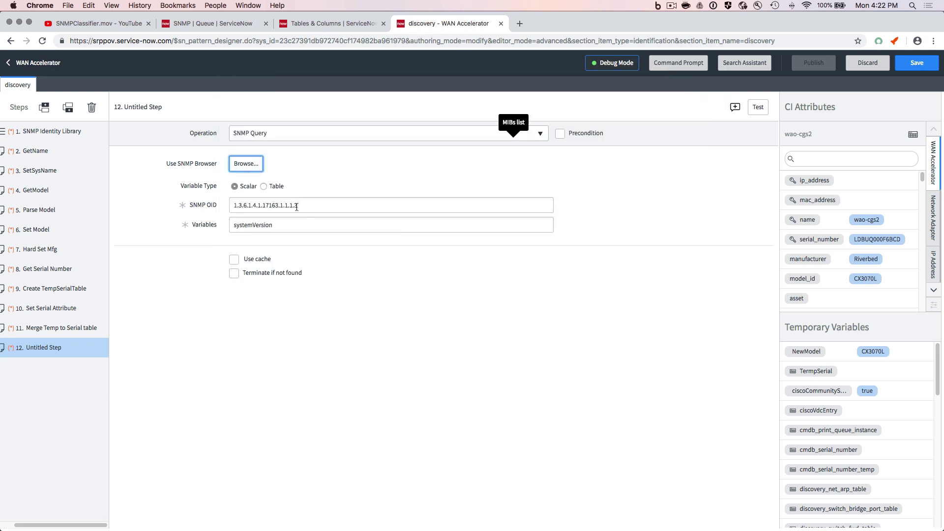
# - Recheck the systemVersion node's OID in the SNMP browser and test the query step
pyautogui.click(247, 163)
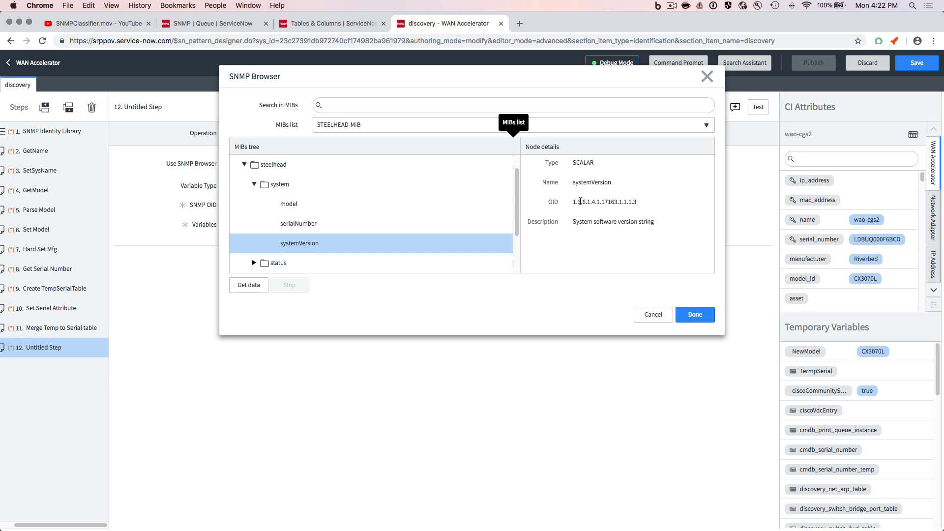
pyautogui.click(691, 318)
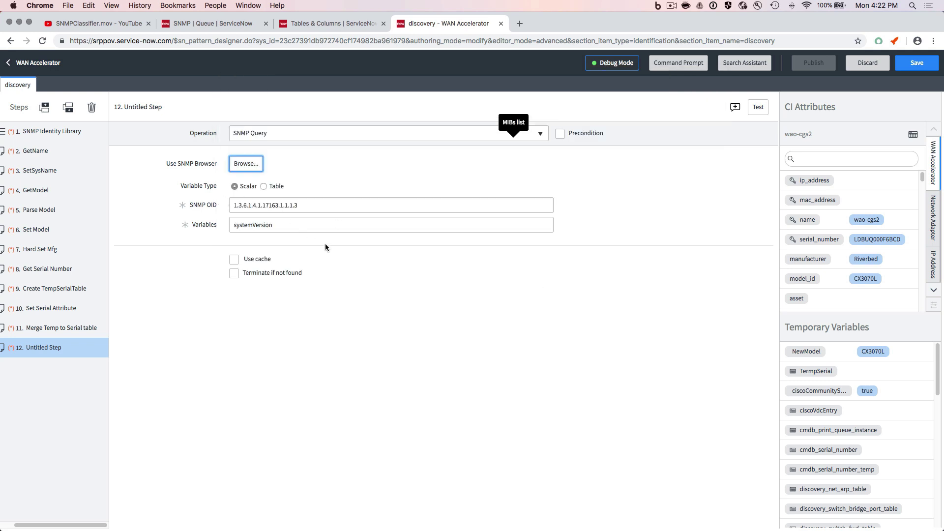
pyautogui.click(758, 107)
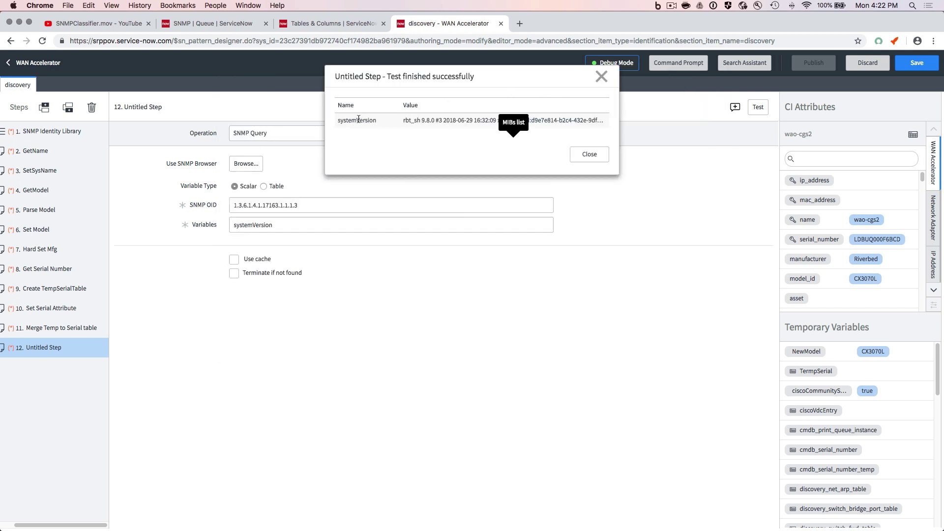
pyautogui.click(589, 155)
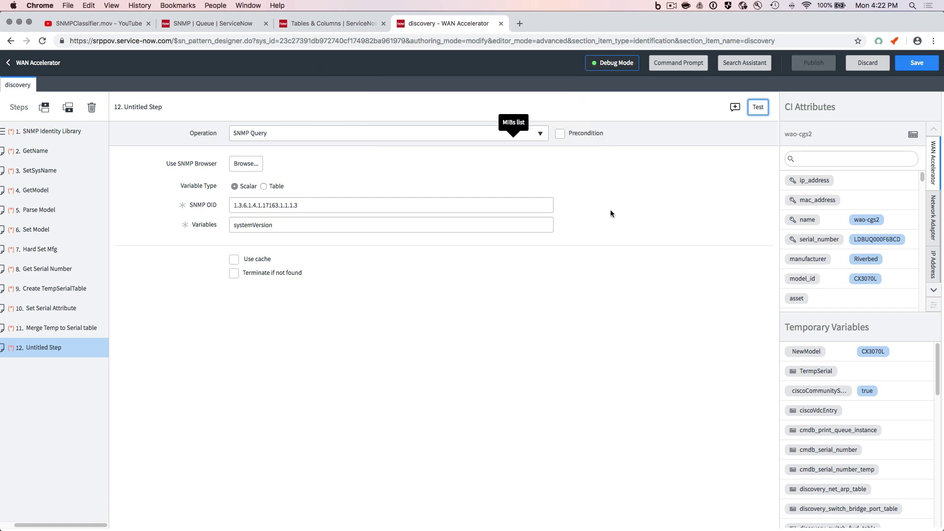
# - Rename the untitled SNMP query step as "Get System Version"
pyautogui.click(43, 347)
pyautogui.press('super+a')
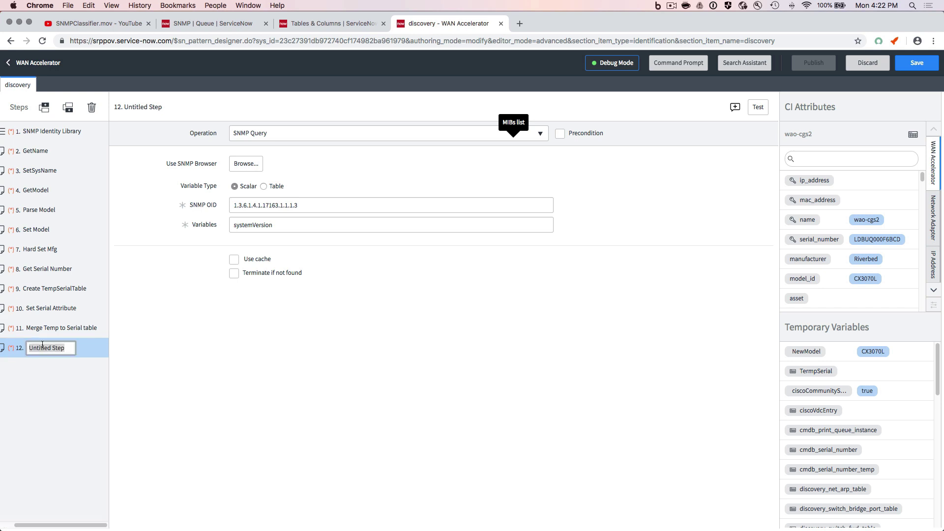
pyautogui.write('Gets')
pyautogui.press('BackSpace')
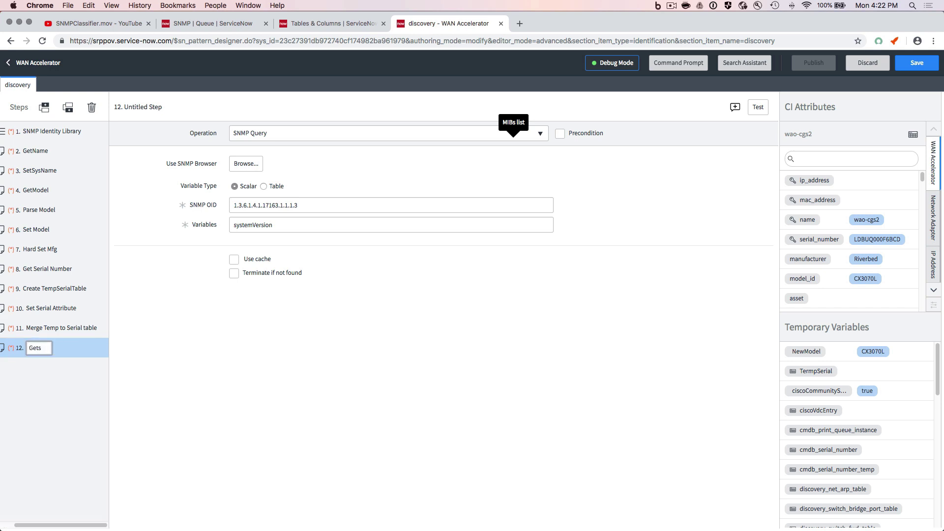
pyautogui.write('System Version')
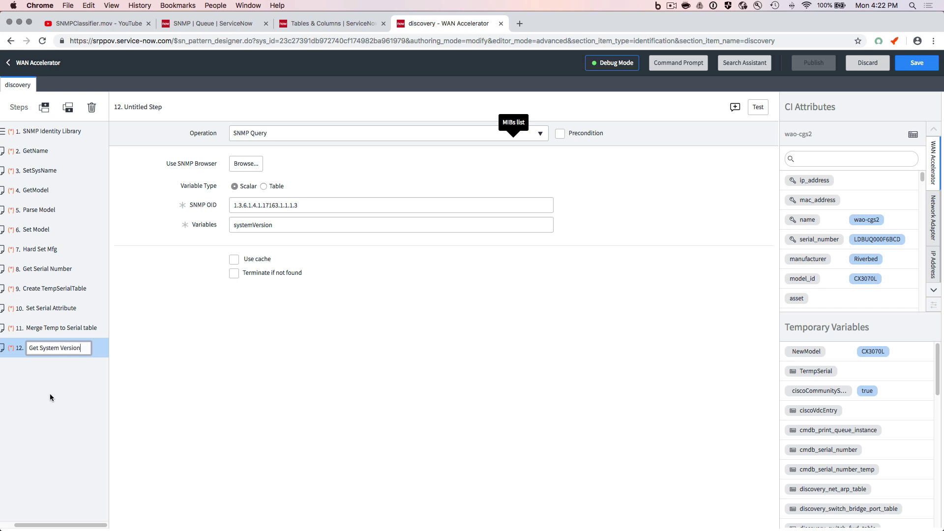
pyautogui.press('Return')
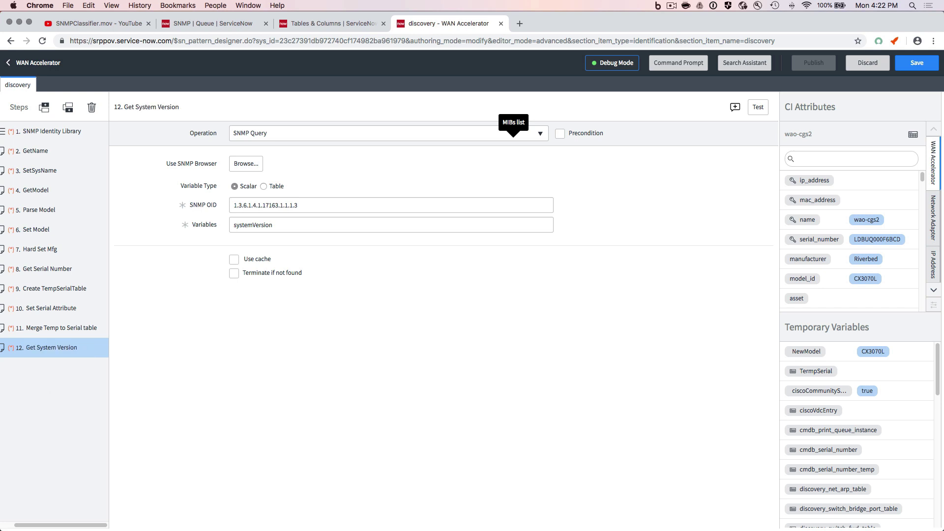
# - Add a new step below the version query and name it "Set System Version"
pyautogui.click(69, 111)
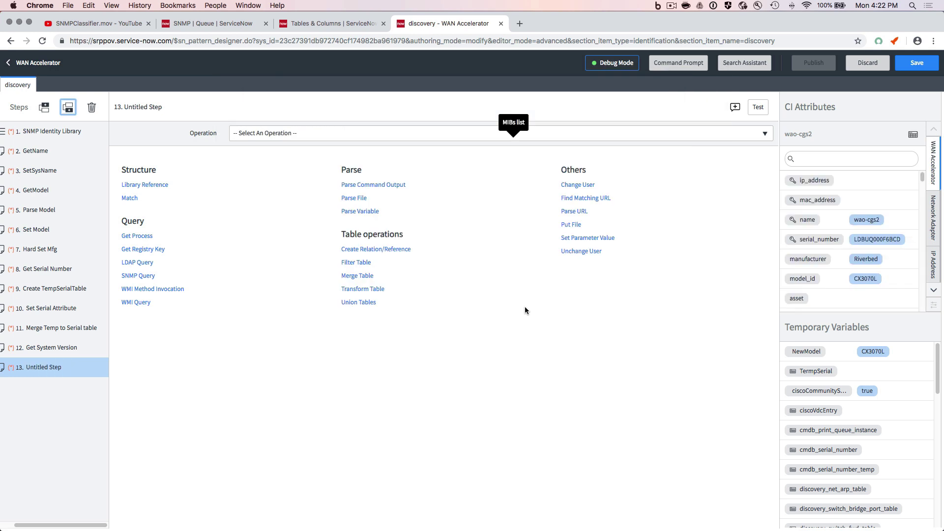
pyautogui.click(44, 367)
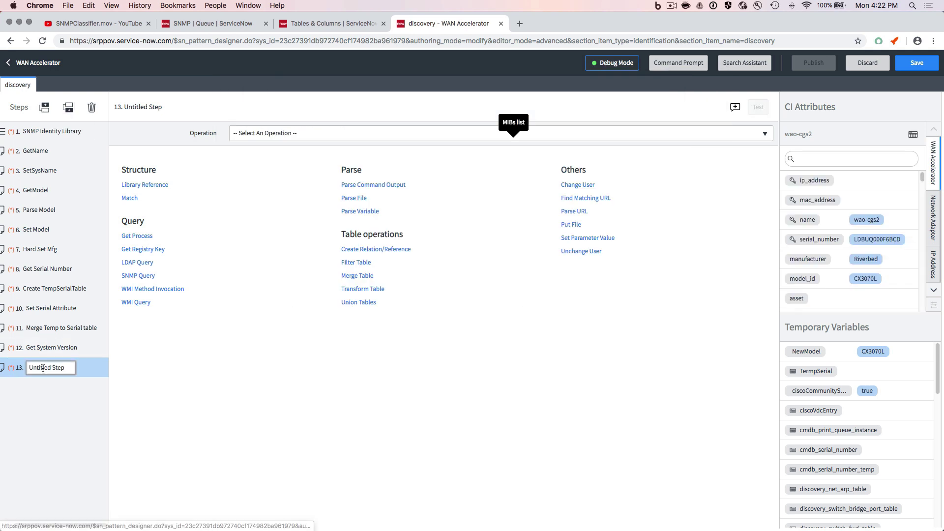
pyautogui.press('super+a')
pyautogui.write('Set')
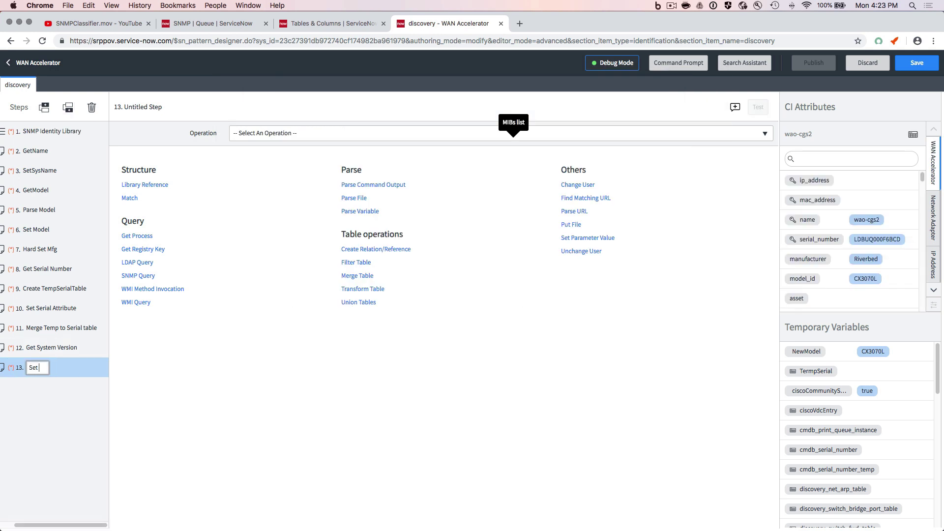
pyautogui.write(' System Version')
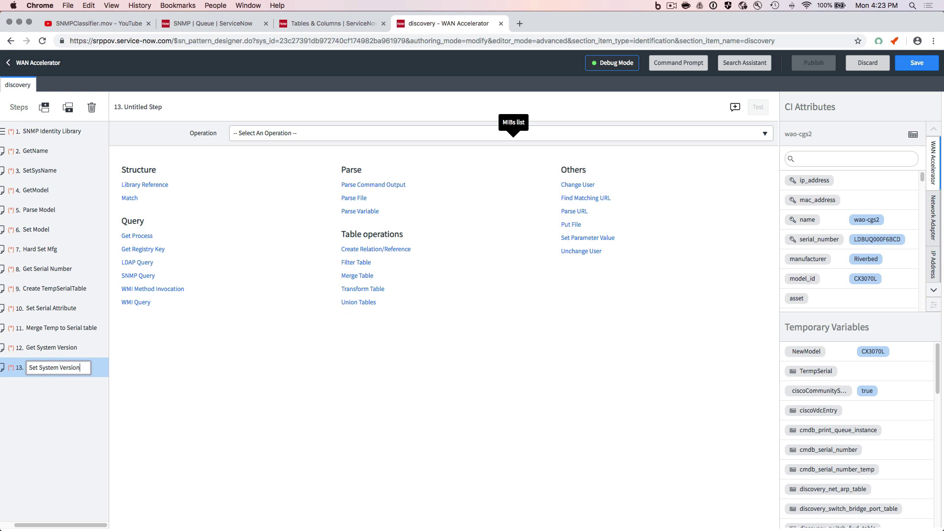
# - Look through the WAN Accelerator CI attributes for one that can hold the system version, such as firmware_version
pyautogui.scroll(-5, 882, 205)
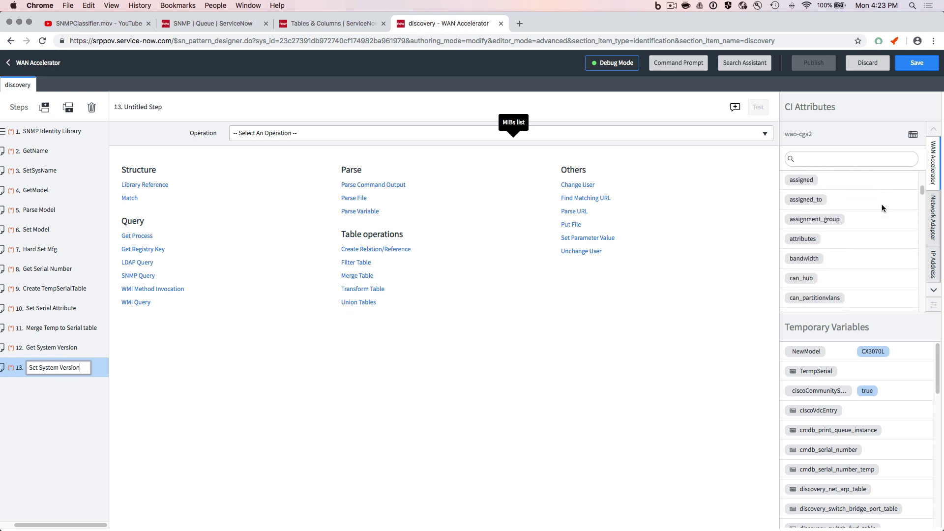
pyautogui.scroll(-2, 882, 204)
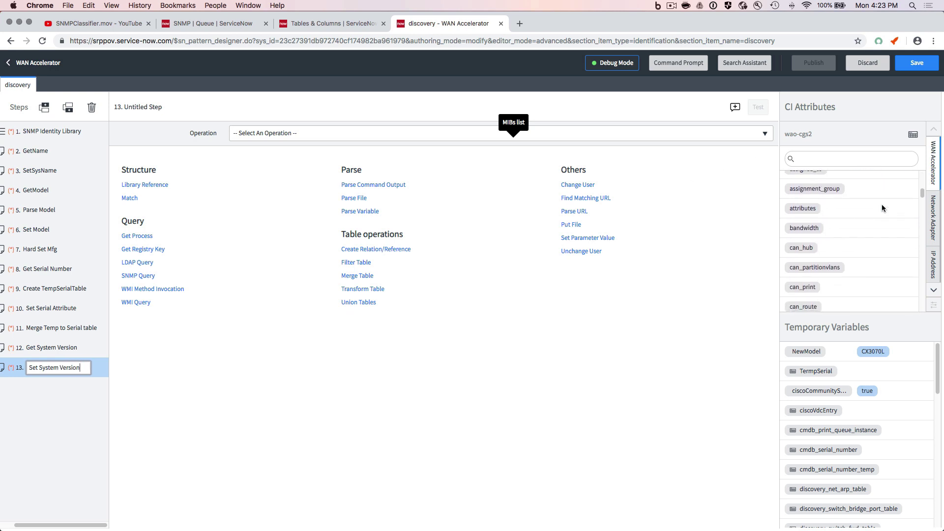
pyautogui.scroll(-6, 882, 205)
pyautogui.scroll(-5, 882, 207)
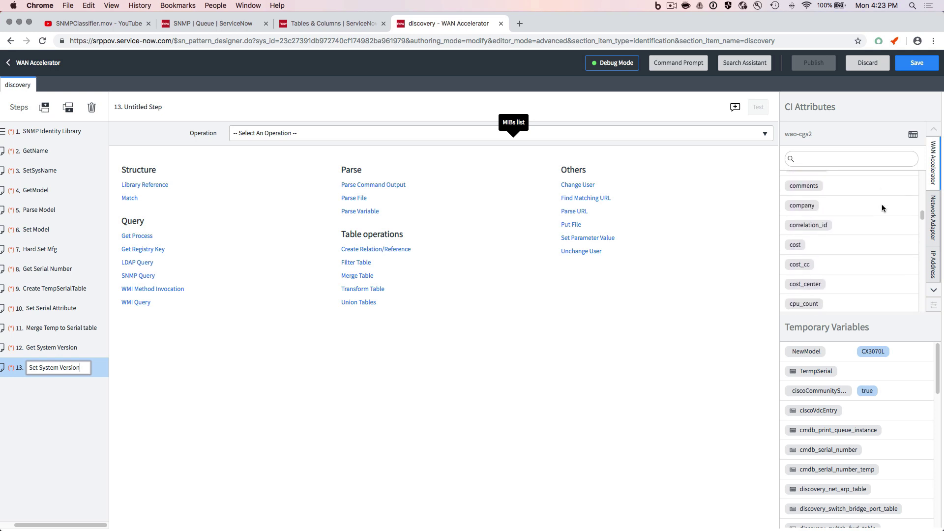
pyautogui.scroll(-3, 881, 208)
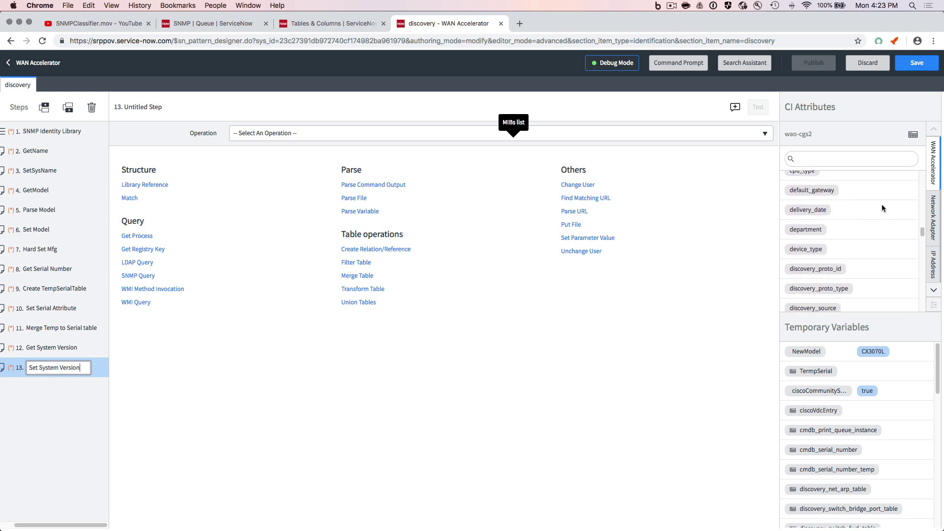
pyautogui.scroll(-5, 882, 208)
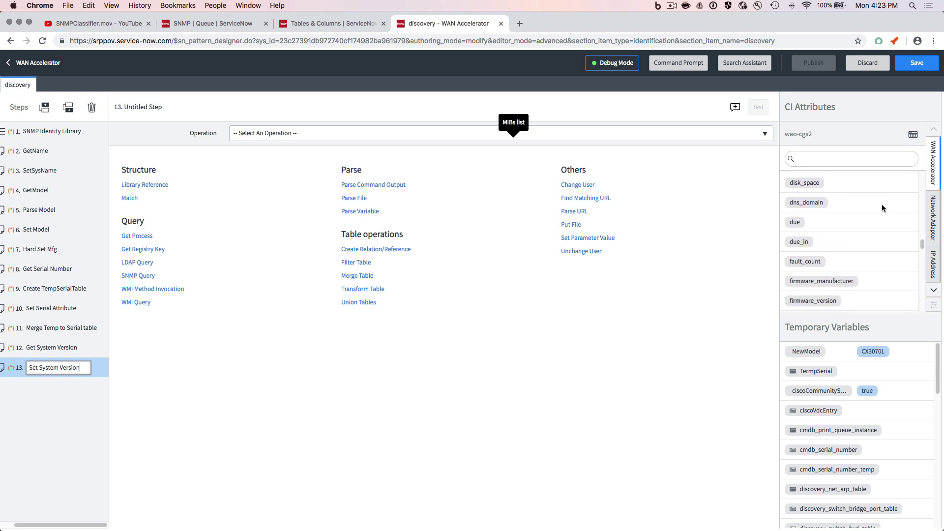
pyautogui.scroll(-1, 883, 208)
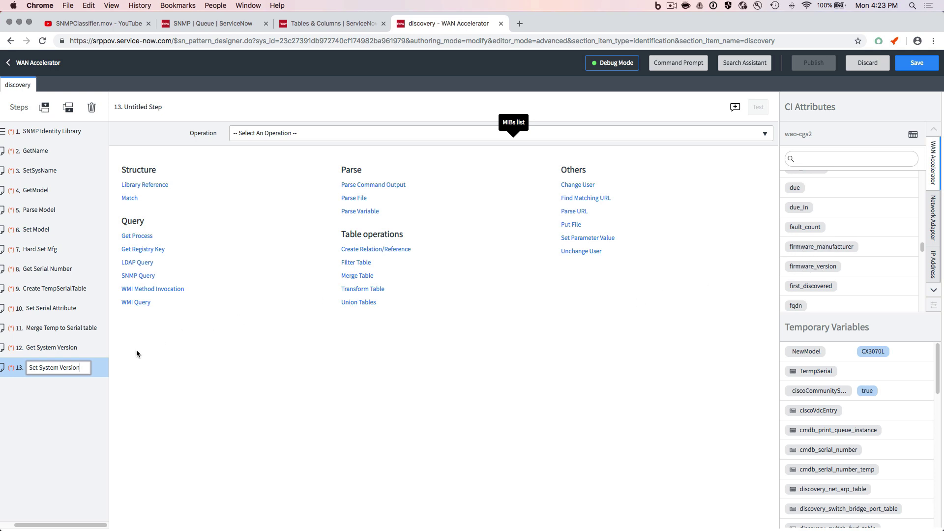
# - Configure "Set System Version" as a Set Parameter Value operation that copies $systemVersion into $cmdb_ci_wan_accel_network[*].firmware_version
pyautogui.click(581, 239)
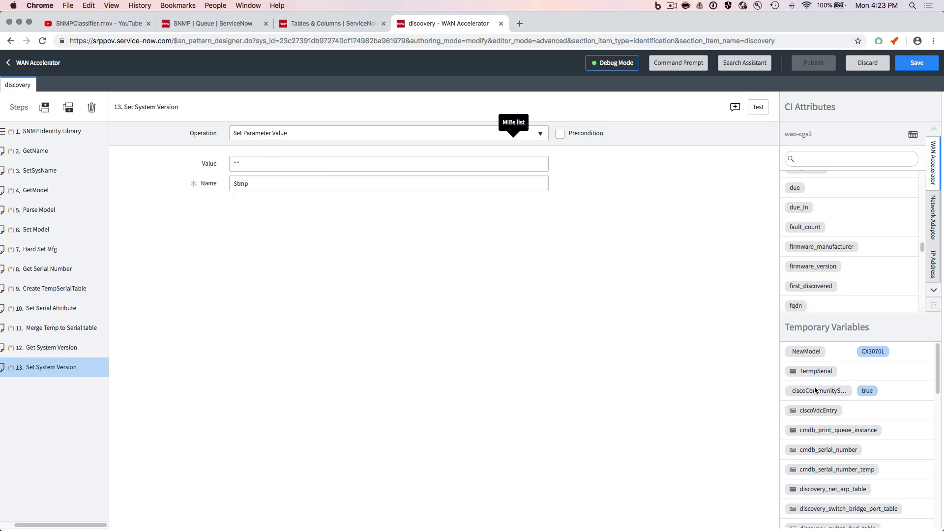
pyautogui.scroll(-5, 814, 387)
pyautogui.scroll(-5, 809, 399)
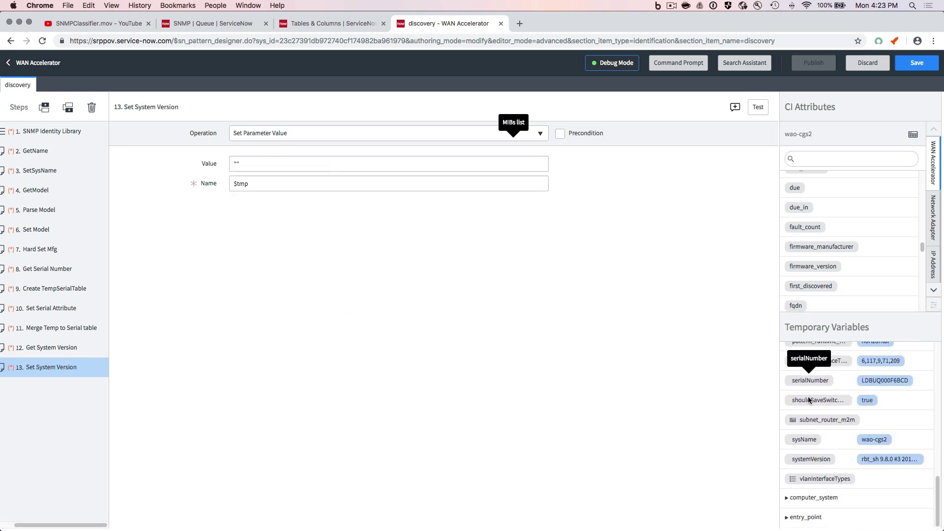
pyautogui.moveTo(796, 460); pyautogui.dragTo(317, 167)
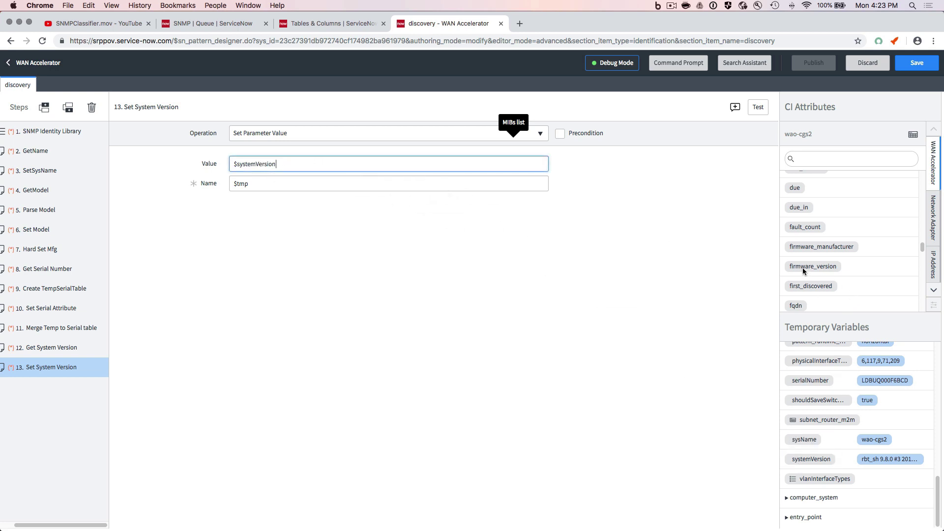
pyautogui.moveTo(802, 266); pyautogui.dragTo(263, 182)
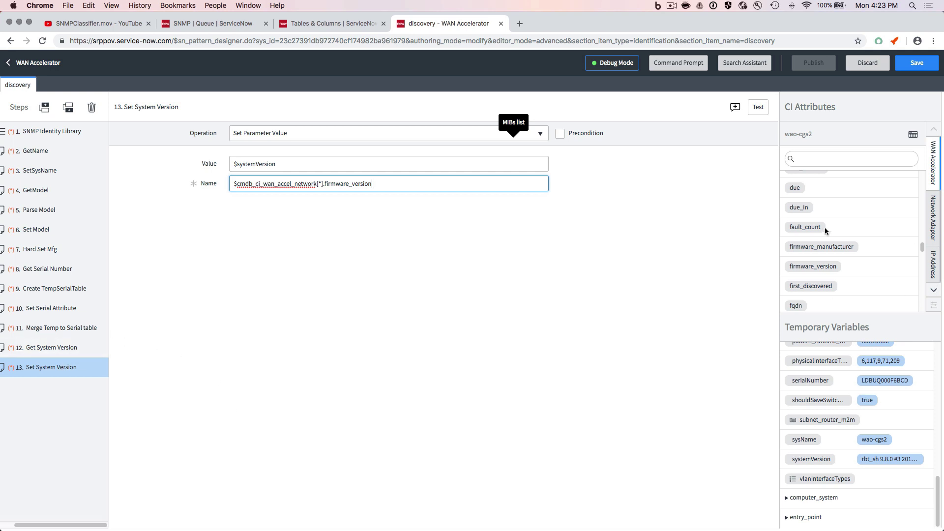
pyautogui.scroll(10, 825, 227)
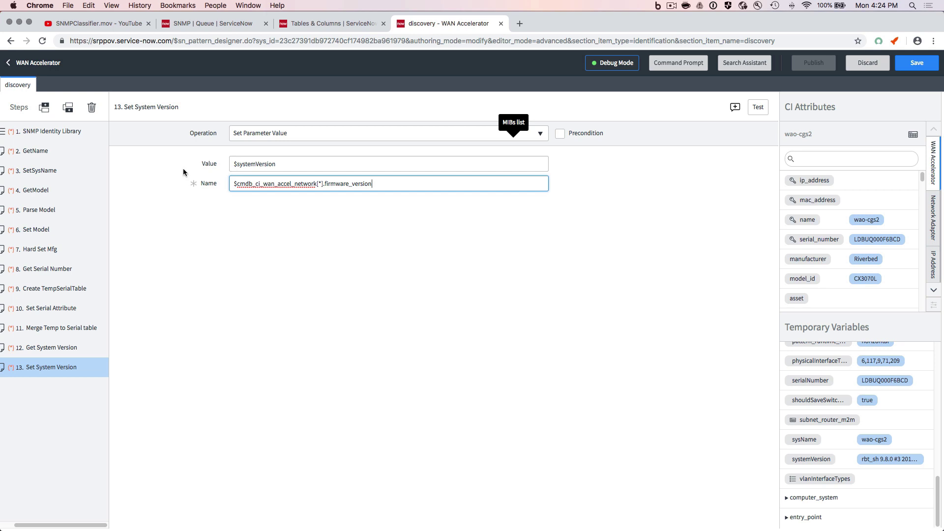
# - Add a new step below "Set System Version" and name it "Set IP Address"
pyautogui.click(69, 108)
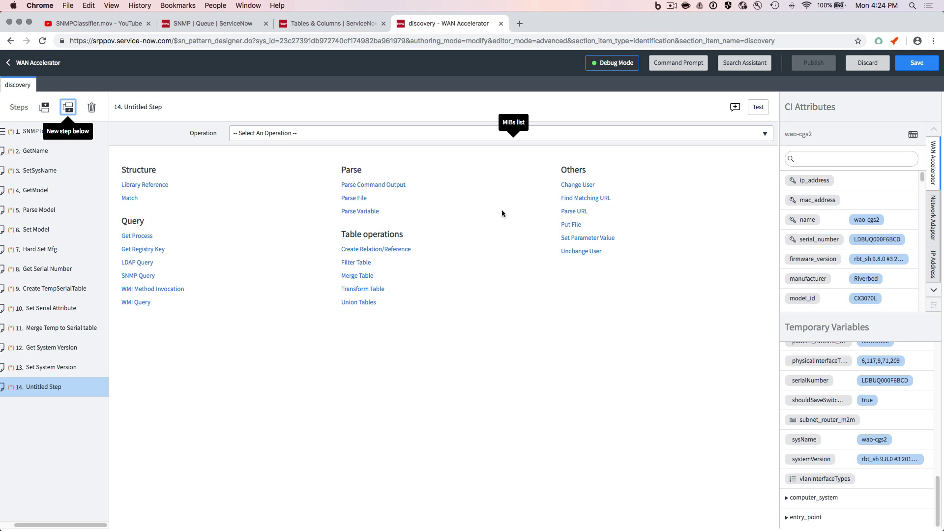
pyautogui.doubleClick(47, 386)
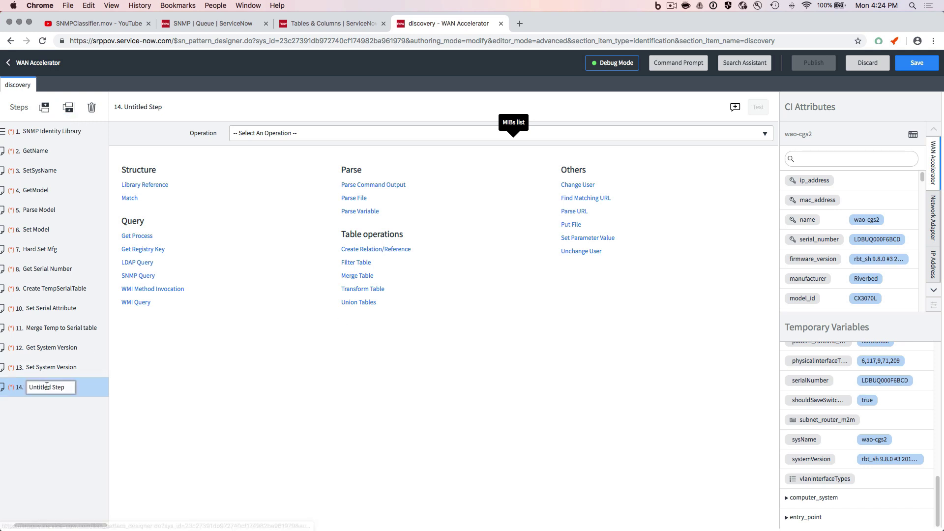
pyautogui.write('Set')
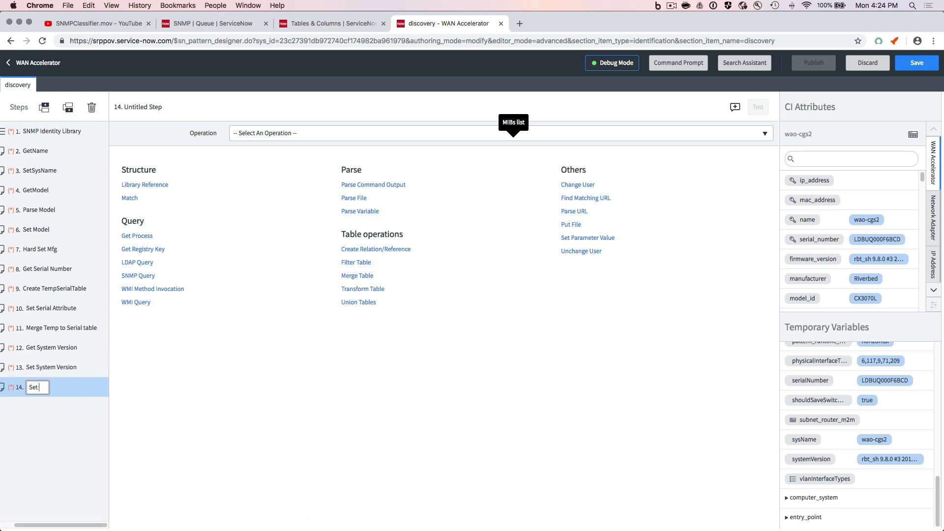
pyautogui.write(' IP Address')
pyautogui.press('Return')
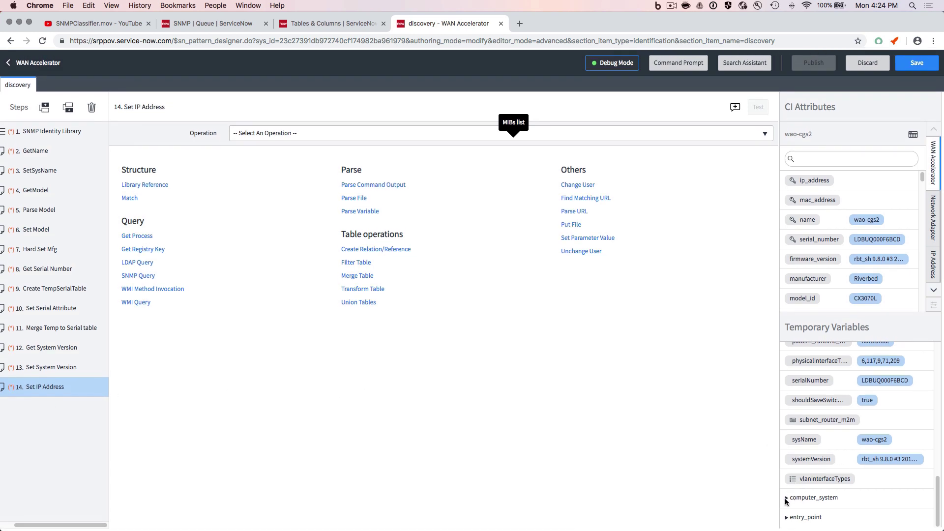
# - Configure "Set IP Address" as Set Parameter Value, copying $computer_system.managementIP into $cmdb_ci_wan_accel_network[*].ip_address, and add a new step below it
pyautogui.click(786, 498)
pyautogui.scroll(-3, 831, 436)
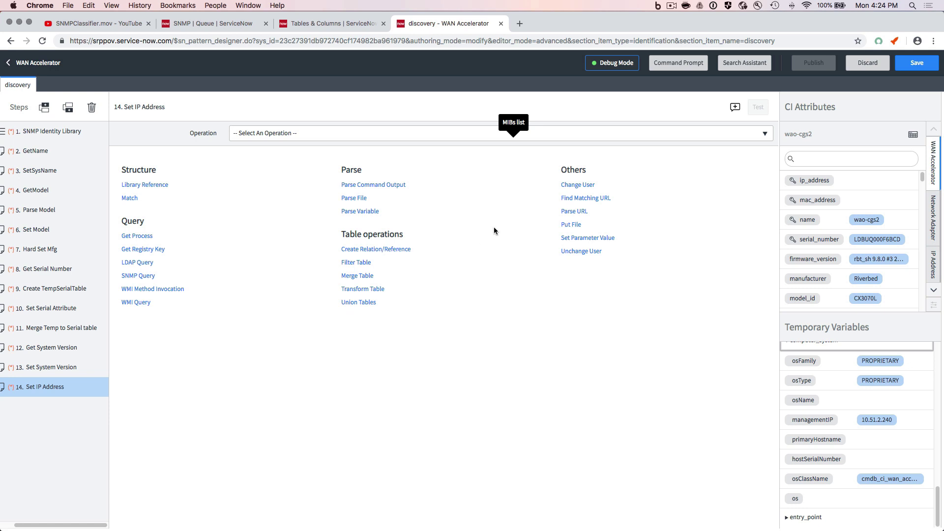
pyautogui.click(580, 238)
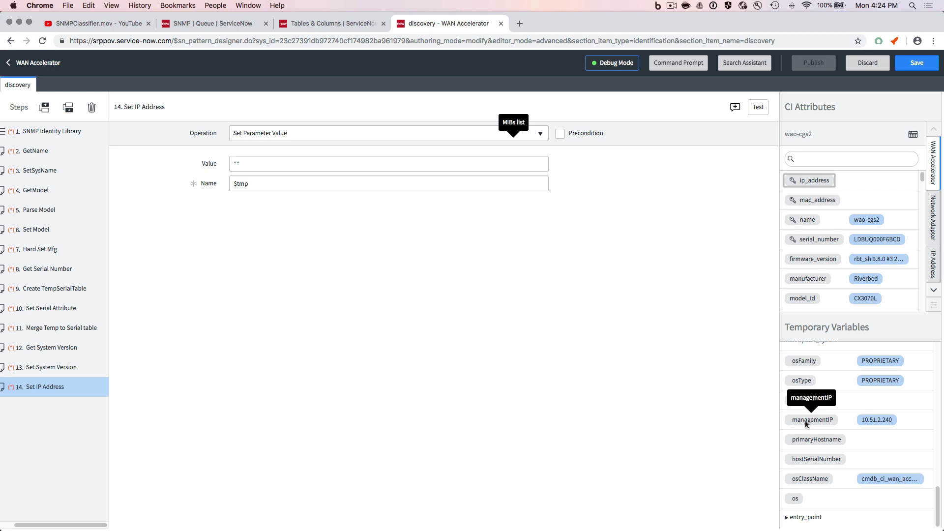
pyautogui.moveTo(805, 421); pyautogui.dragTo(305, 170)
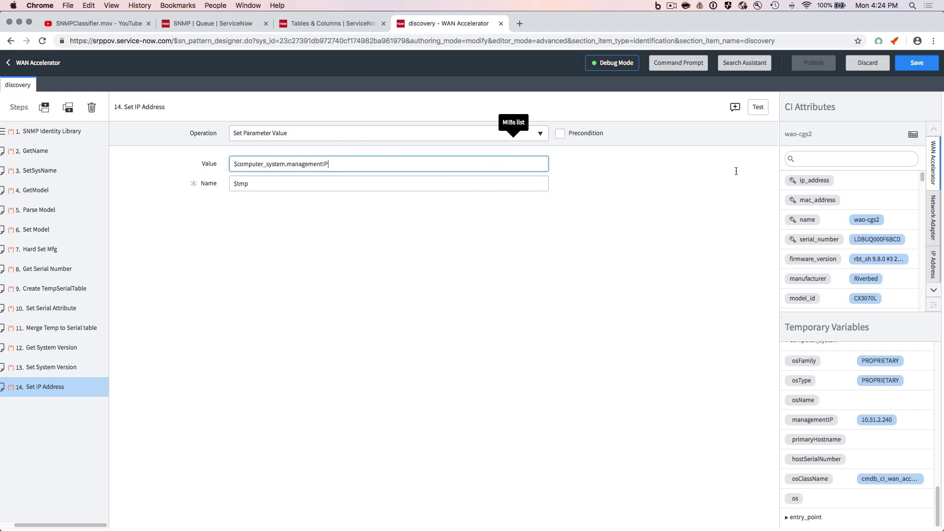
pyautogui.moveTo(811, 180); pyautogui.dragTo(431, 183)
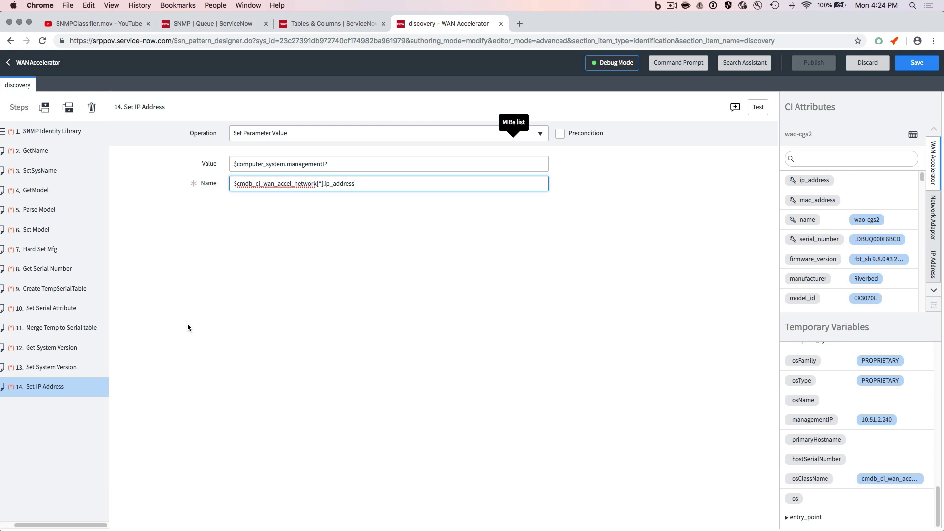
pyautogui.click(67, 110)
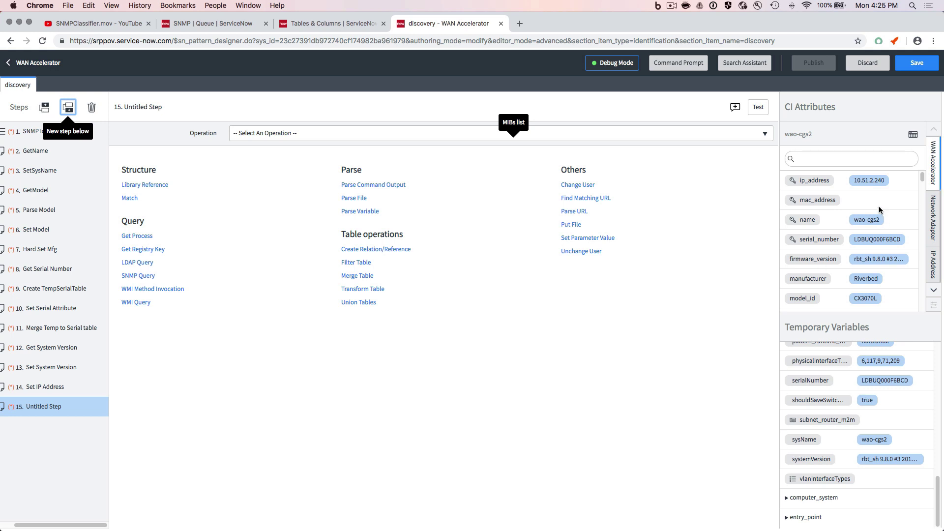
pyautogui.scroll(-2, 879, 209)
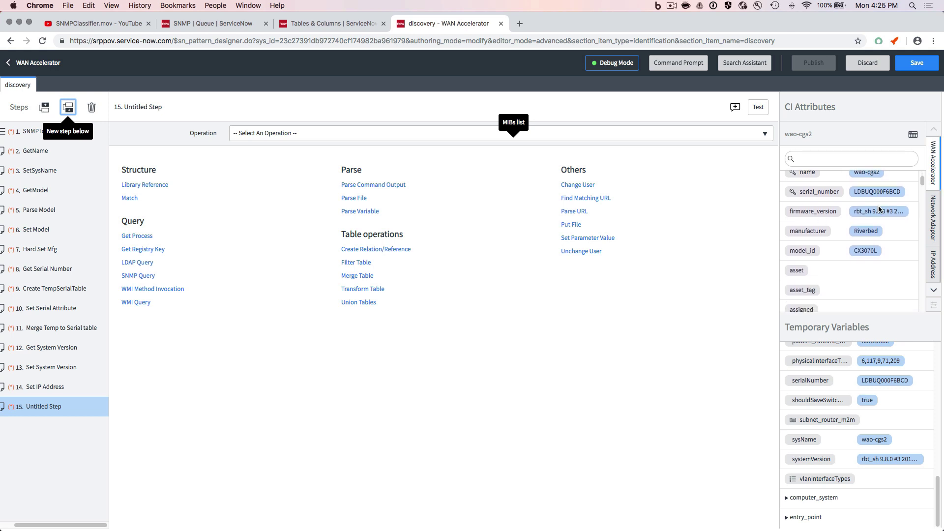
pyautogui.click(672, 5)
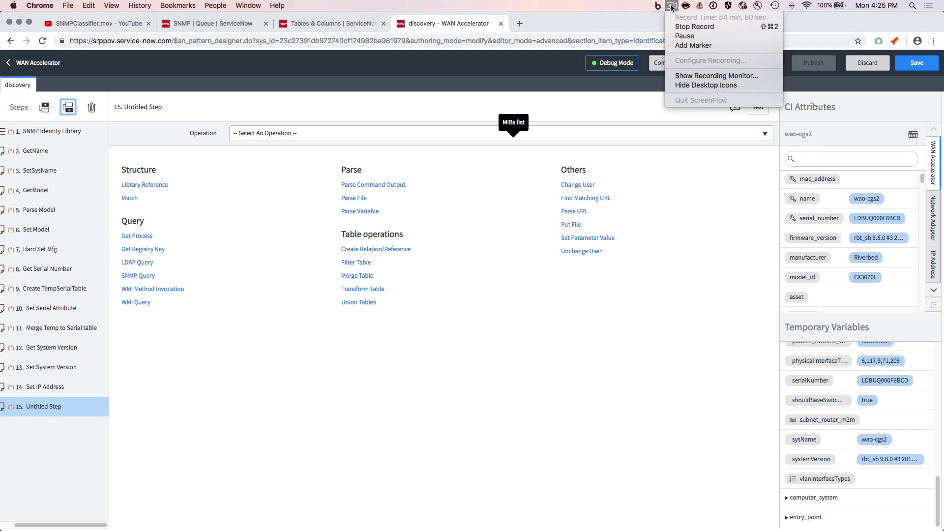
pyautogui.click(680, 37)
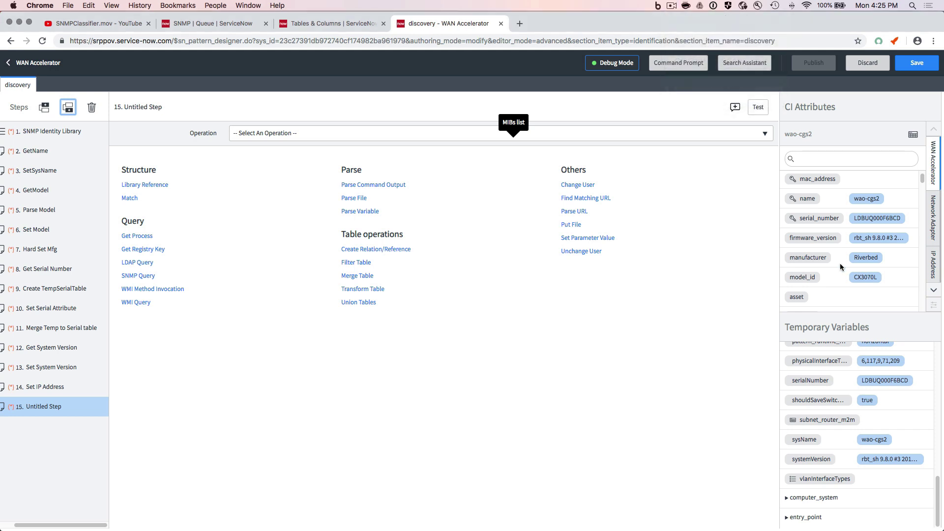
pyautogui.scroll(1, 832, 258)
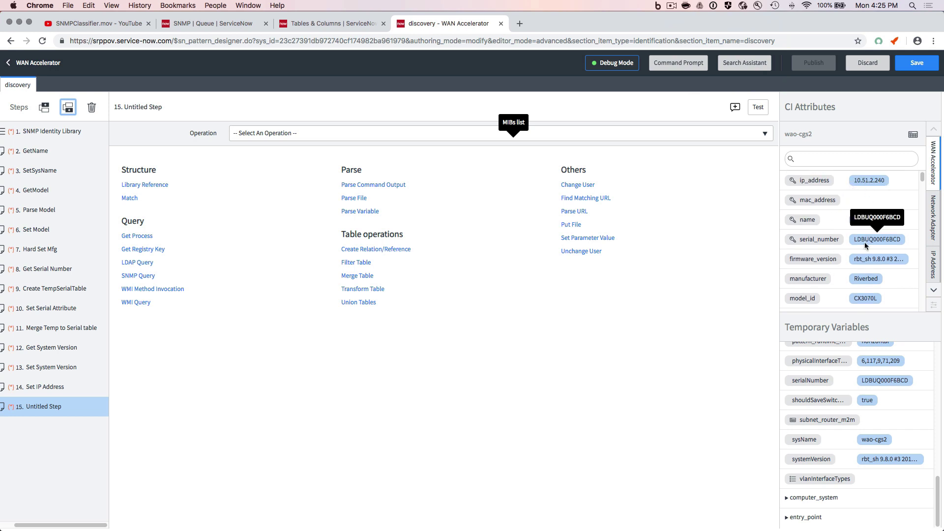
pyautogui.scroll(-2, 865, 242)
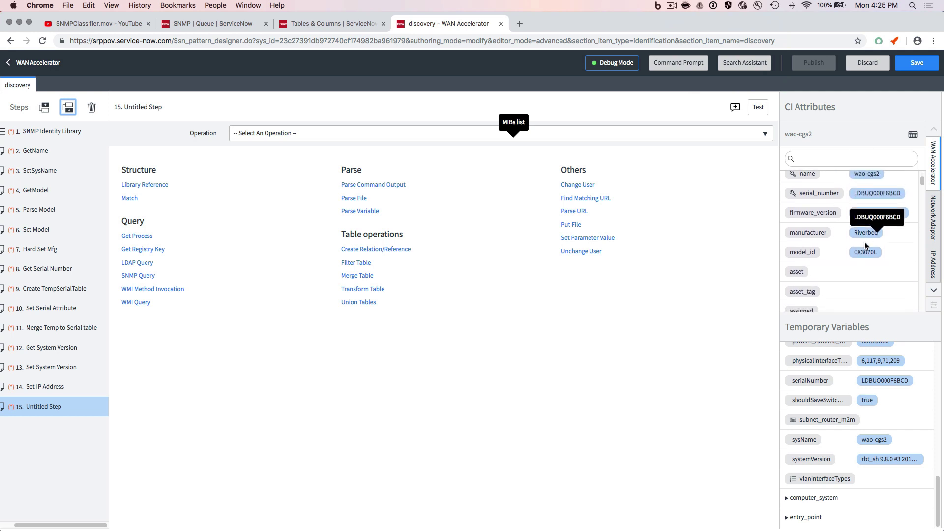
pyautogui.scroll(-4, 823, 290)
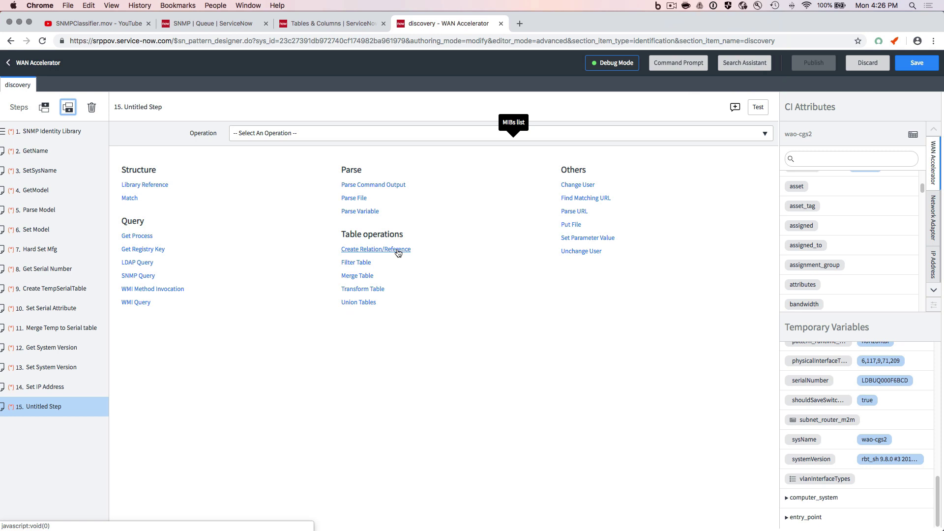
# - Make the untitled step 15 a Create Relation/Reference operation with $cmdb_serial_number as its parent table
pyautogui.click(398, 250)
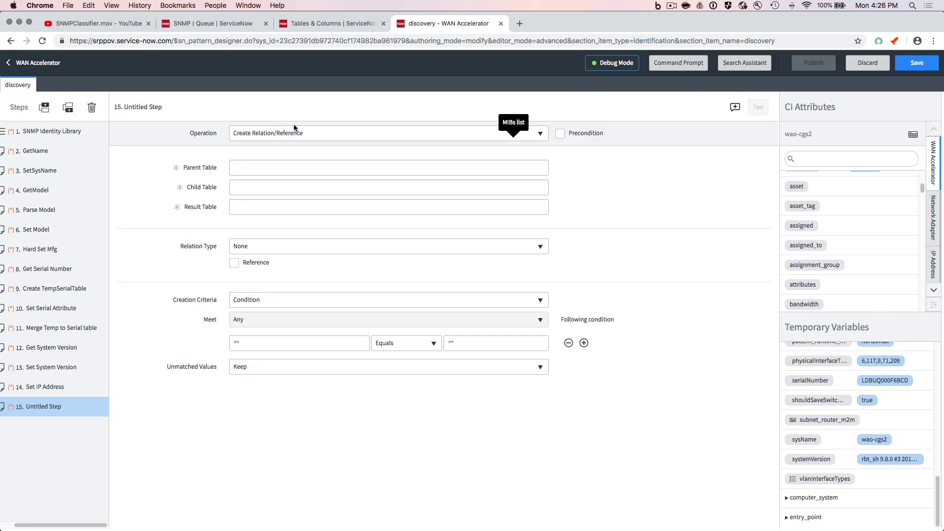
pyautogui.click(251, 169)
pyautogui.write('$')
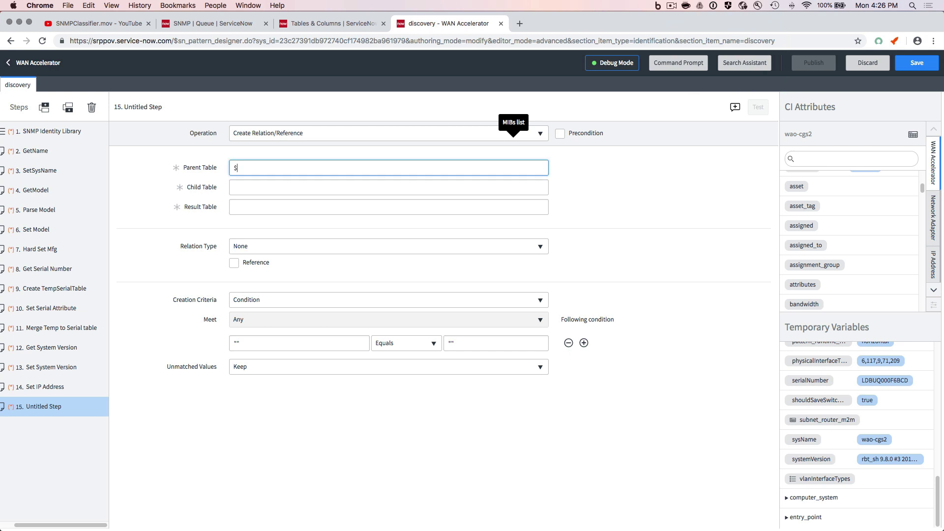
pyautogui.write('cmdb_seria')
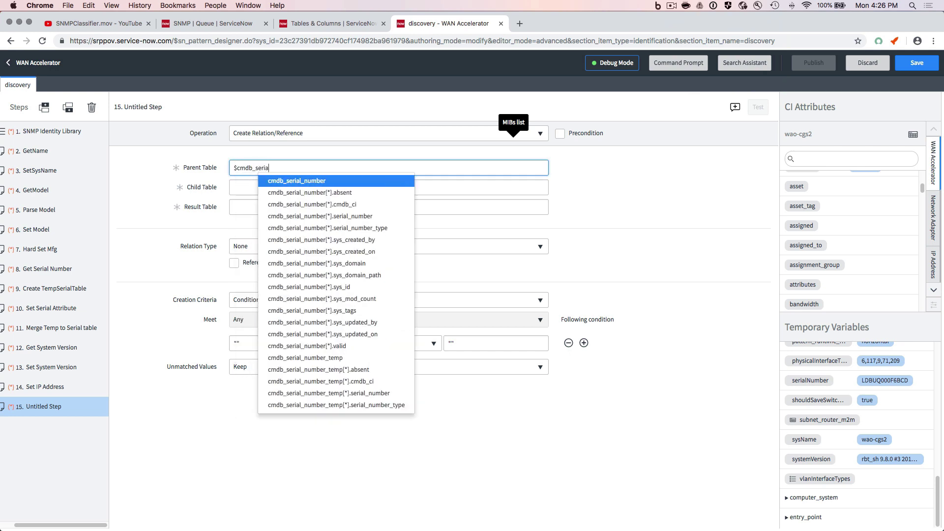
pyautogui.write('l_number+')
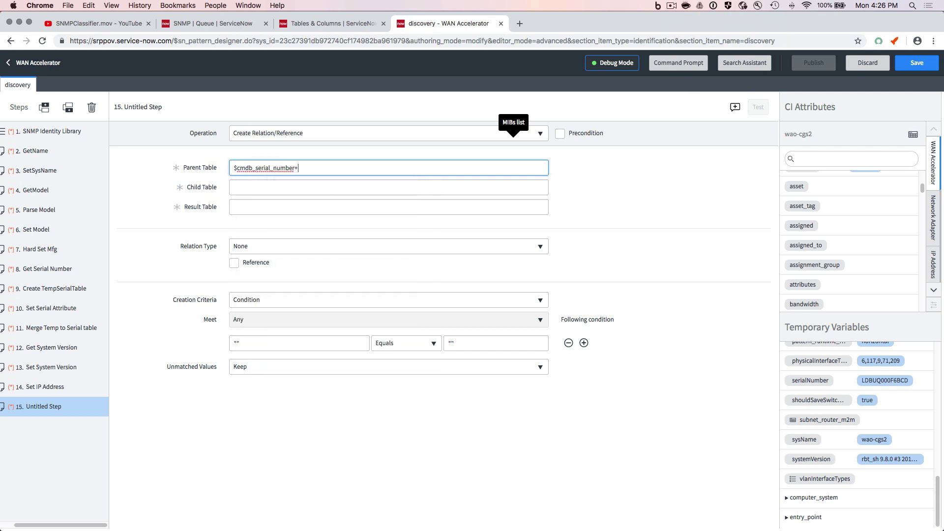
pyautogui.press('BackSpace')
# - Set the child table of the relation step to $cmdb_ci_wan_accel_network
pyautogui.click(244, 187)
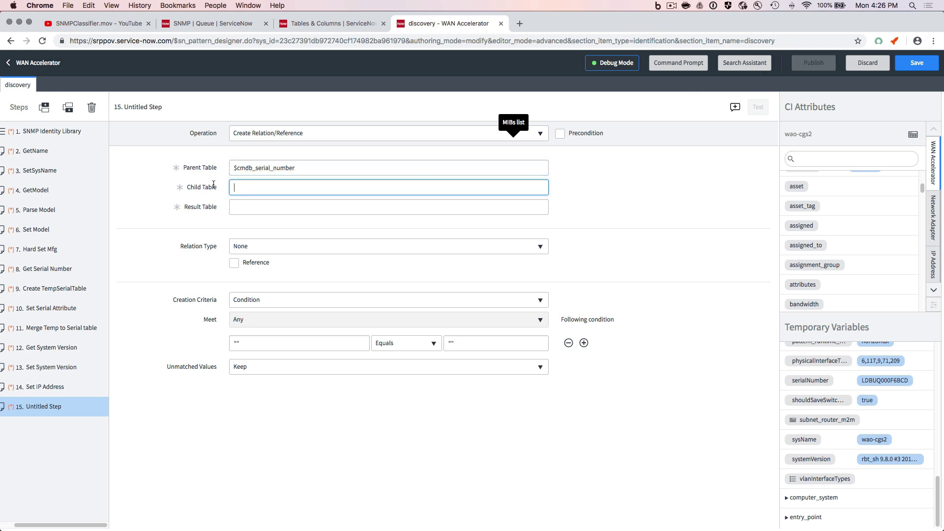
pyautogui.write('$c')
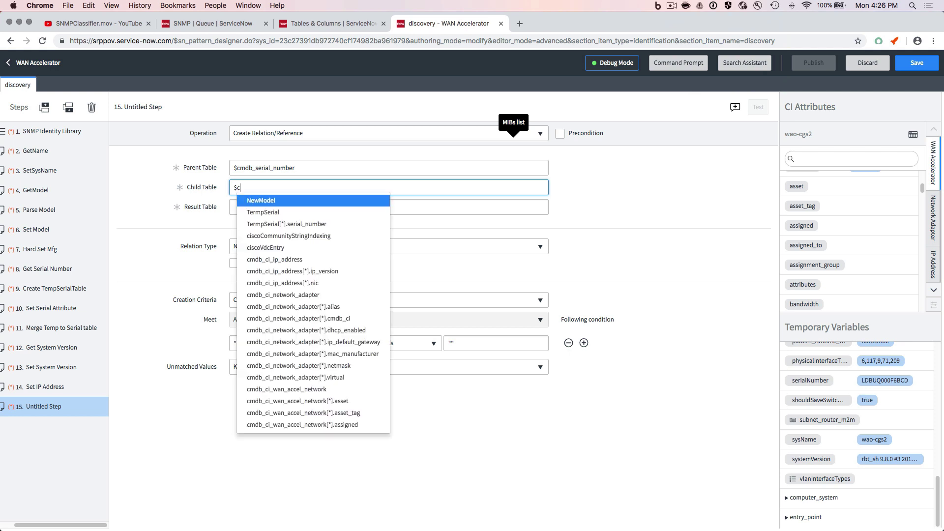
pyautogui.write('mdb_wan')
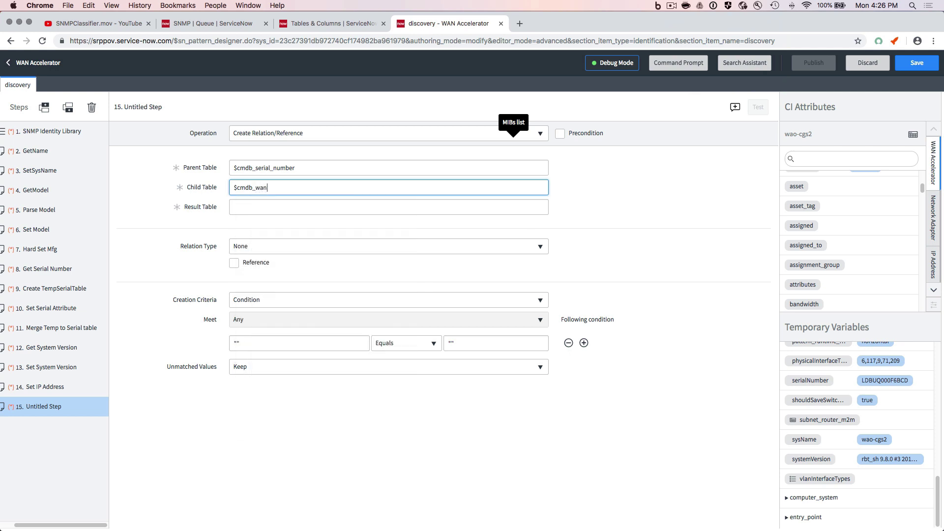
pyautogui.press('BackSpace')
pyautogui.press('Down')
pyautogui.press('Down')
pyautogui.press('Down')
pyautogui.press('Down')
pyautogui.press('Down')
pyautogui.press('Down')
pyautogui.press('Down')
pyautogui.press('Down')
pyautogui.press('Down')
pyautogui.press('Down')
pyautogui.press('Down')
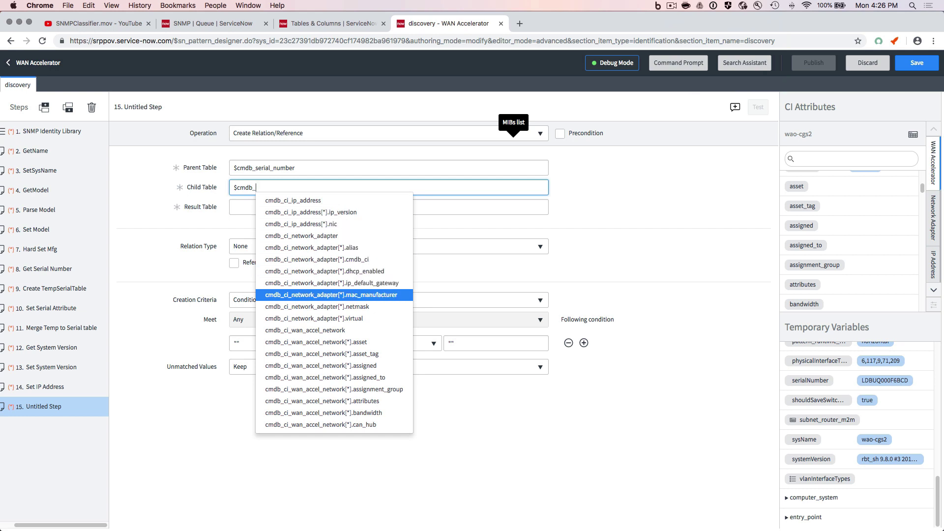
pyautogui.press('Return')
pyautogui.write('+')
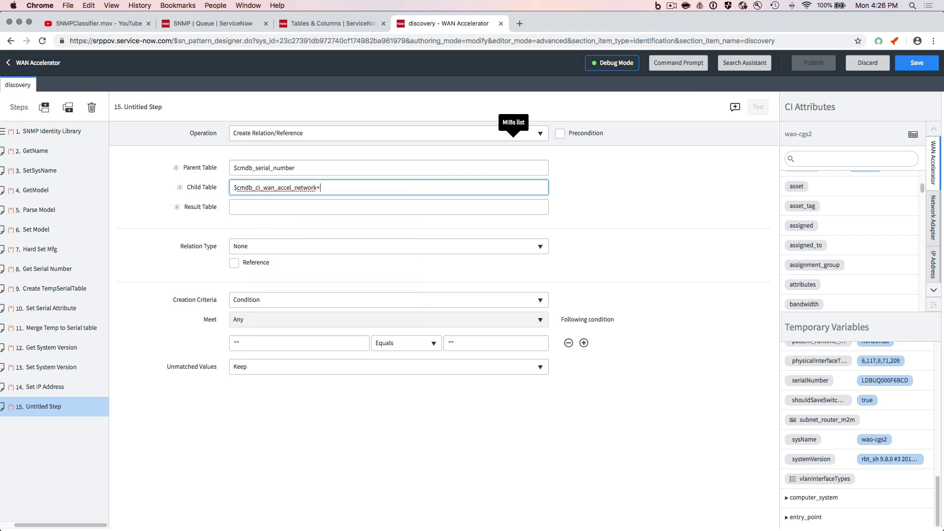
pyautogui.press('BackSpace')
# - Set the result table of the relation step to $serial_to_wan
pyautogui.click(270, 207)
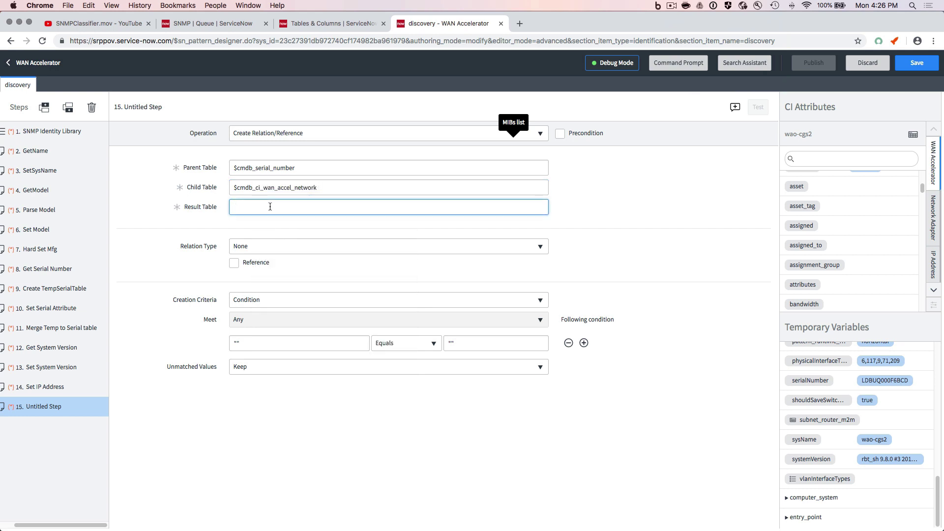
pyautogui.write('$serail')
pyautogui.press('BackSpace')
pyautogui.press('BackSpace')
pyautogui.press('BackSpace')
pyautogui.write('ia')
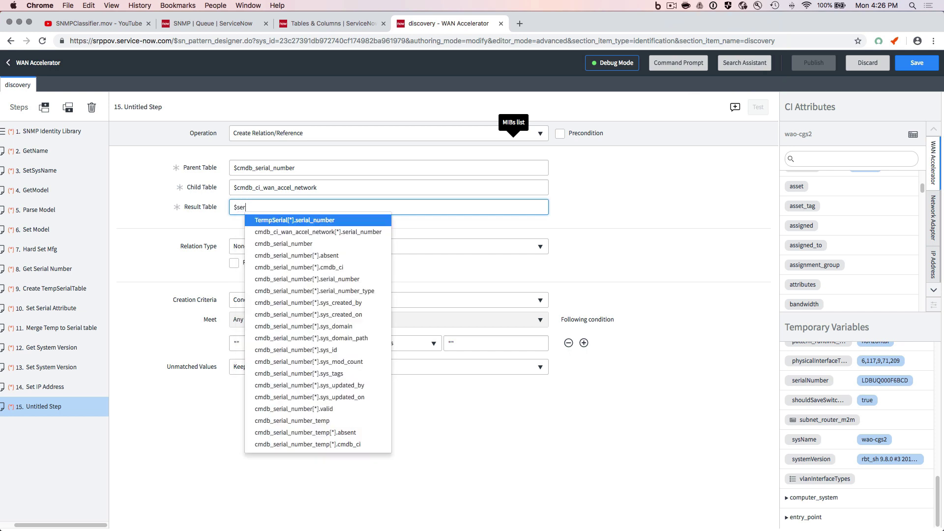
pyautogui.write('l_')
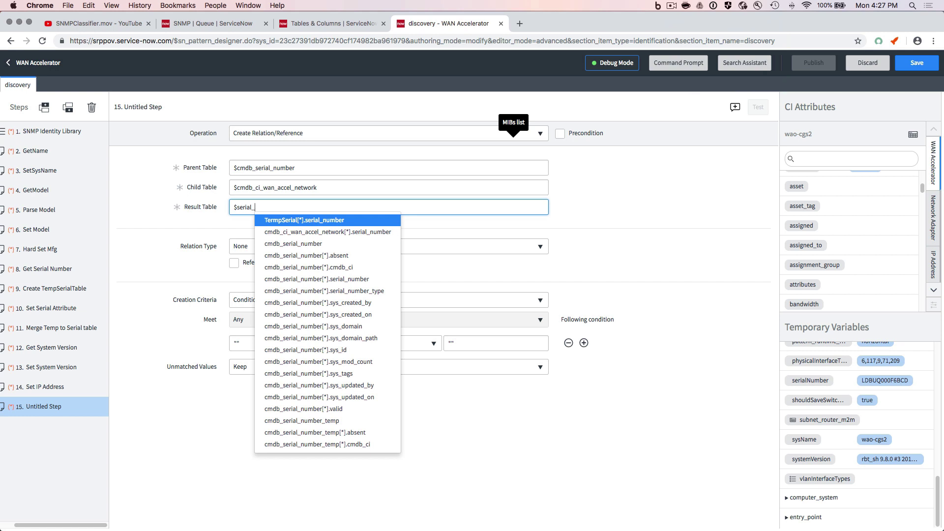
pyautogui.write('to_wan')
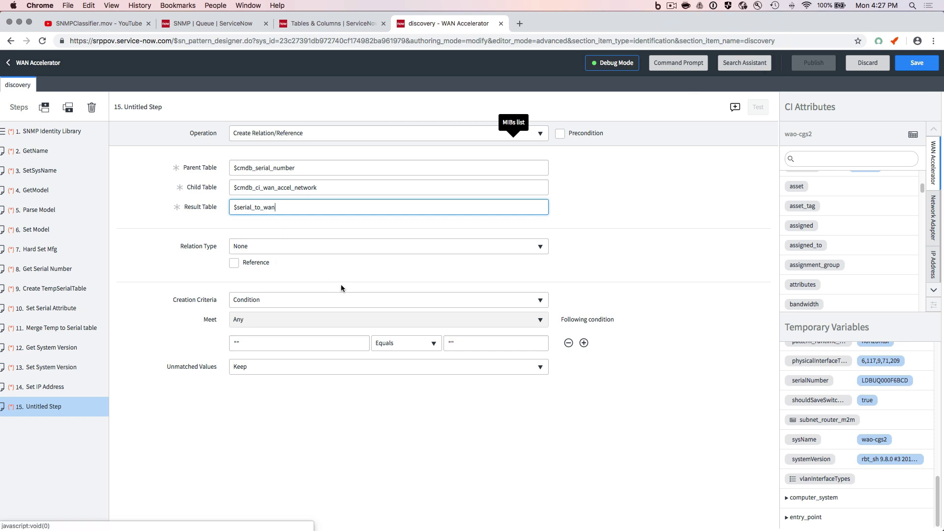
# - Enable the reference option on the serial-to-WAN relation step and set its column name to configuration_item
pyautogui.click(235, 263)
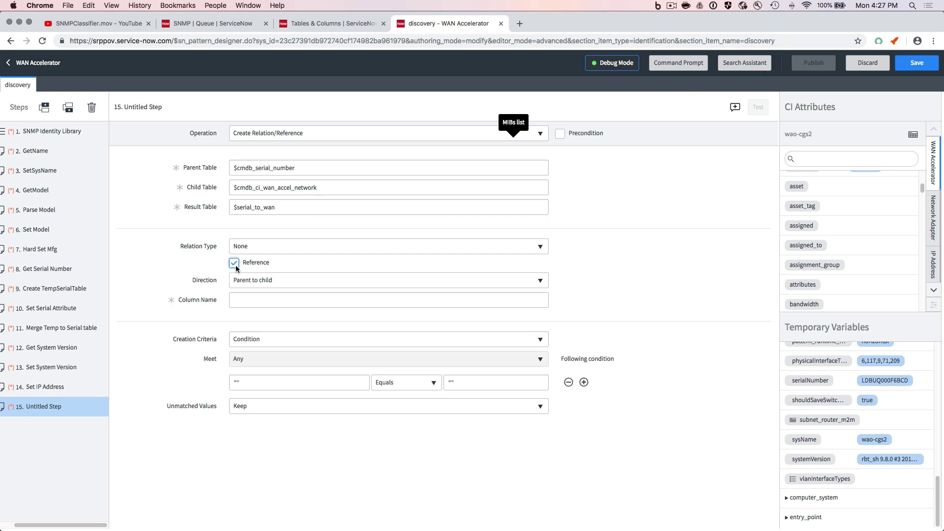
pyautogui.click(257, 303)
pyautogui.write('cm')
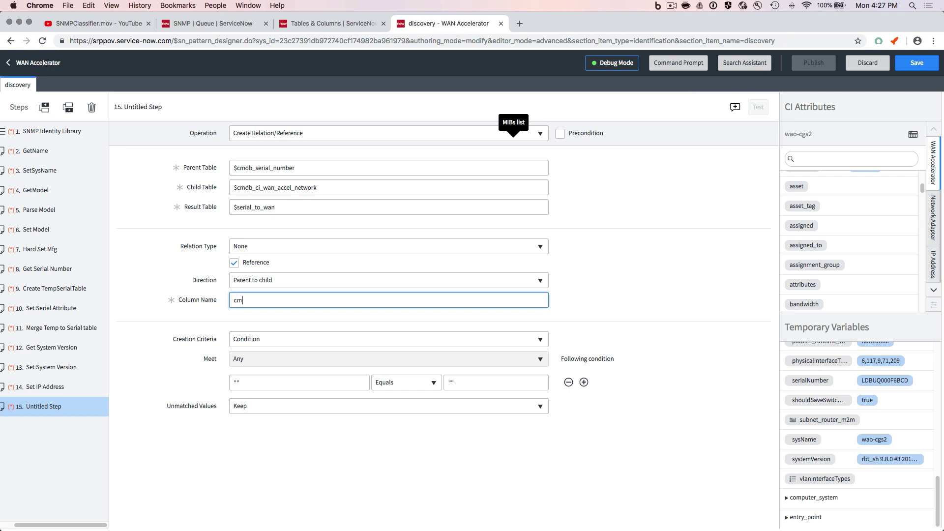
pyautogui.write('figuration')
pyautogui.press('BackSpace')
pyautogui.press('BackSpace')
pyautogui.press('BackSpace')
pyautogui.press('BackSpace')
pyautogui.press('BackSpace')
pyautogui.press('BackSpace')
pyautogui.press('BackSpace')
pyautogui.press('BackSpace')
pyautogui.press('BackSpace')
pyautogui.press('BackSpace')
pyautogui.press('BackSpace')
pyautogui.write('onfiguration')
pyautogui.write('tem')
# - Set step 15's creation condition to 1 Equals 1 and its unmatched values to Remove
pyautogui.click(280, 384)
pyautogui.write('1')
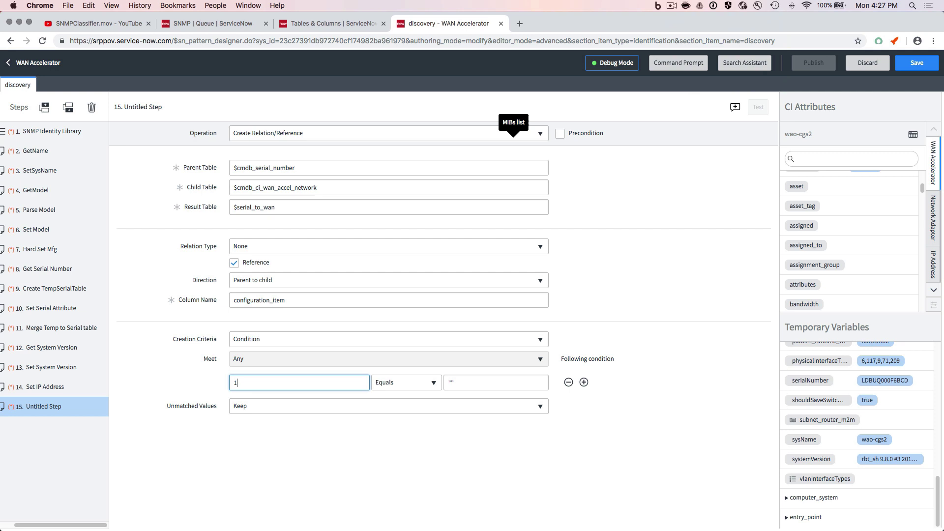
pyautogui.click(477, 385)
pyautogui.write('1')
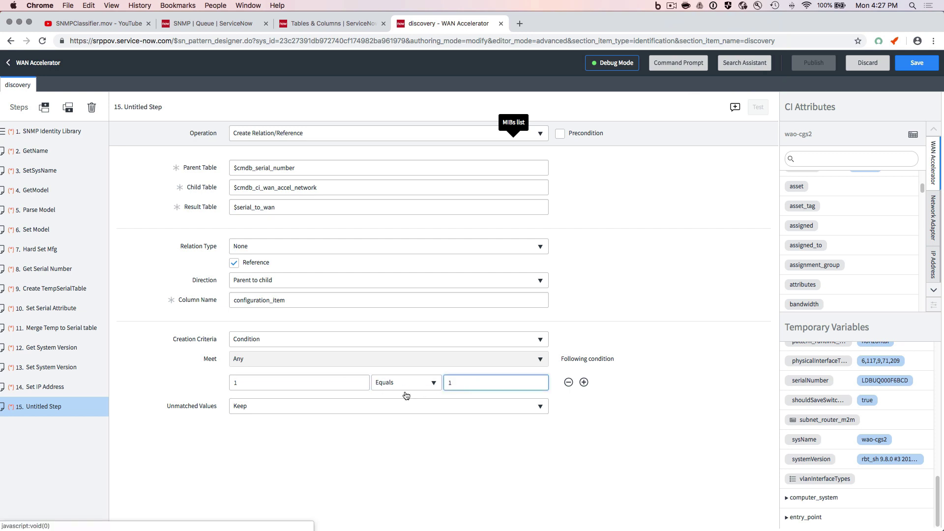
pyautogui.click(381, 410)
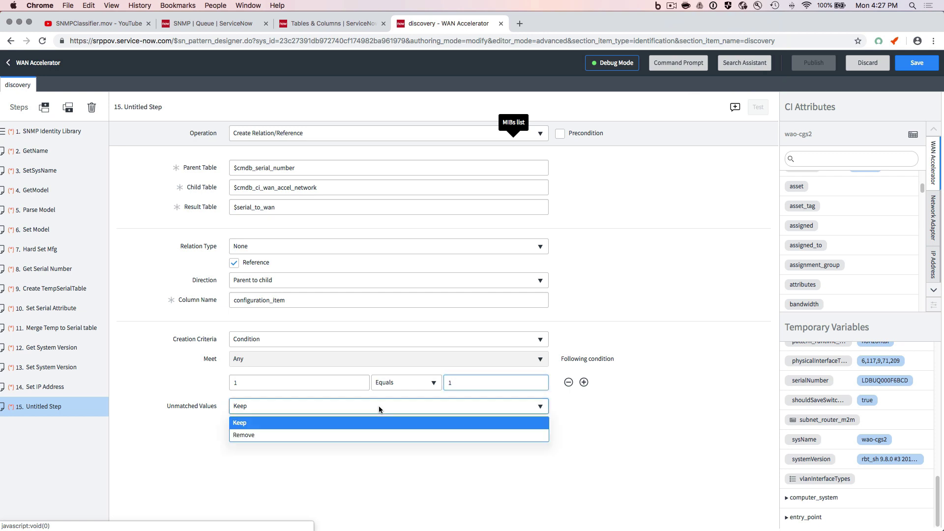
pyautogui.click(358, 434)
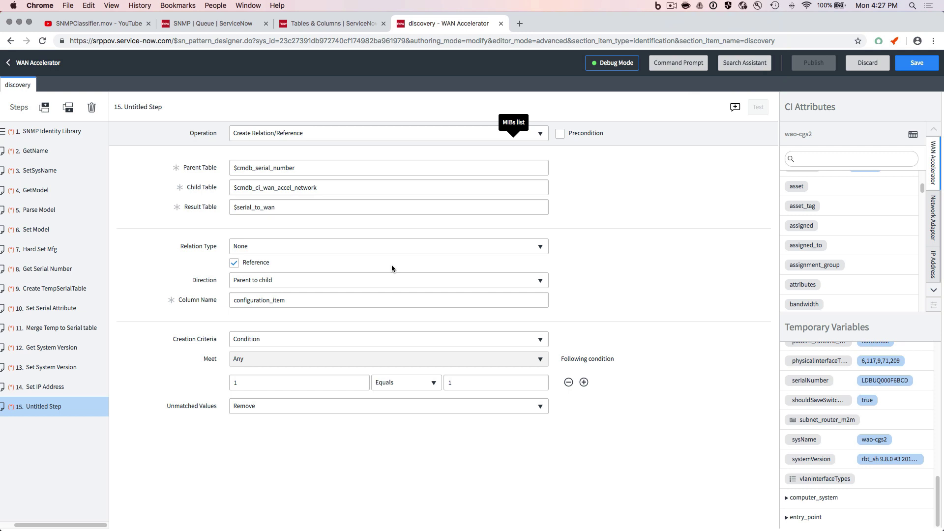
# - Rename step 15 as "Create Ref Serial to Wan"
pyautogui.click(45, 408)
pyautogui.click(45, 407)
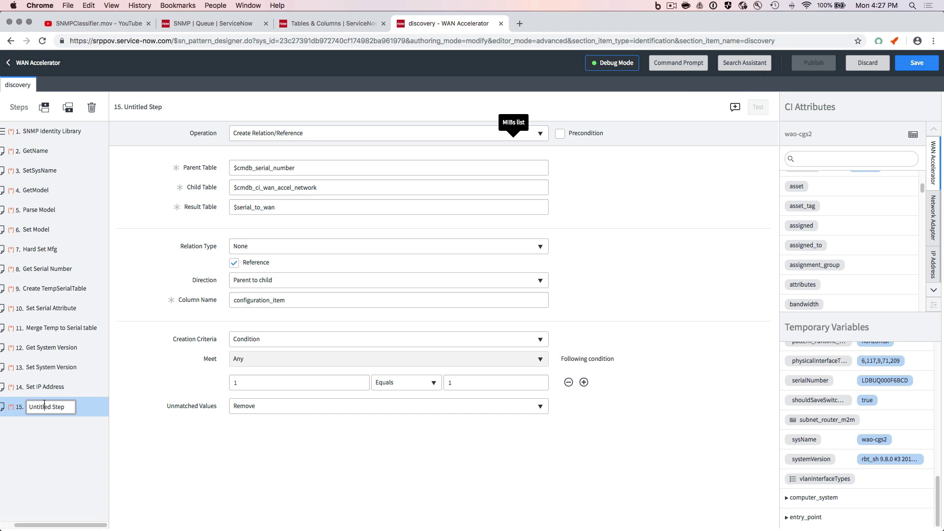
pyautogui.tripleClick(45, 405)
pyautogui.write('Create Re')
pyautogui.write('f')
pyautogui.write(' Serail to')
pyautogui.press('BackSpace')
pyautogui.press('BackSpace')
pyautogui.press('BackSpace')
pyautogui.press('BackSpace')
pyautogui.press('BackSpace')
pyautogui.press('BackSpace')
pyautogui.write('ial to Wan')
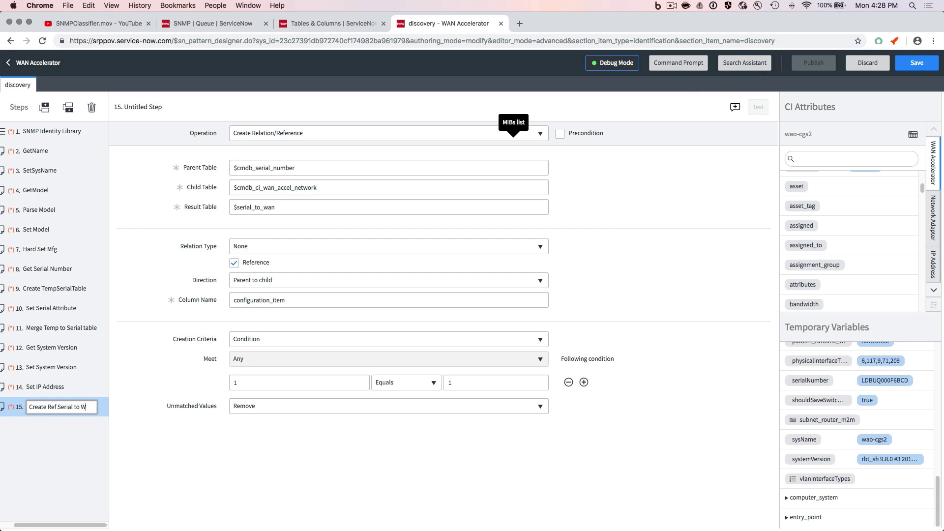
pyautogui.click(16, 413)
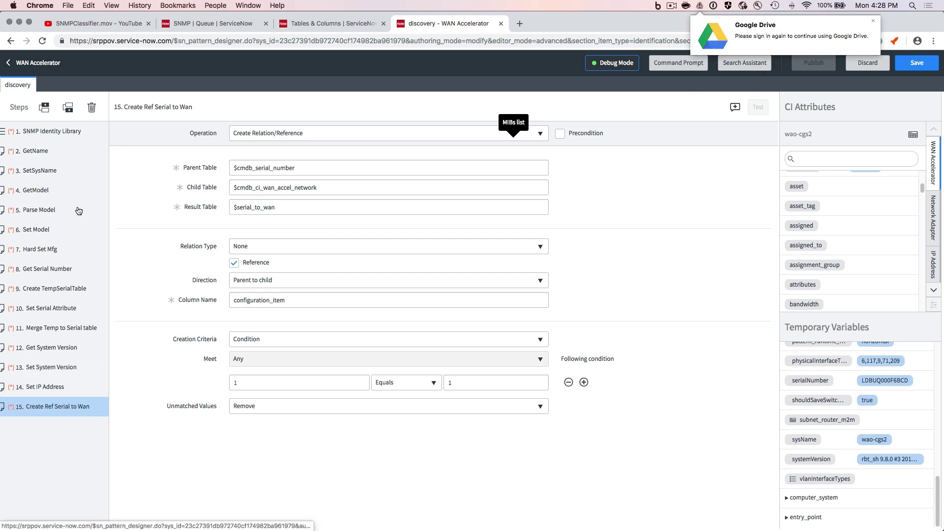
# - Add a step below step 15 as a Create Relation/Reference operation with $cmdb_ci_wan_accel_network as its parent table
pyautogui.click(69, 108)
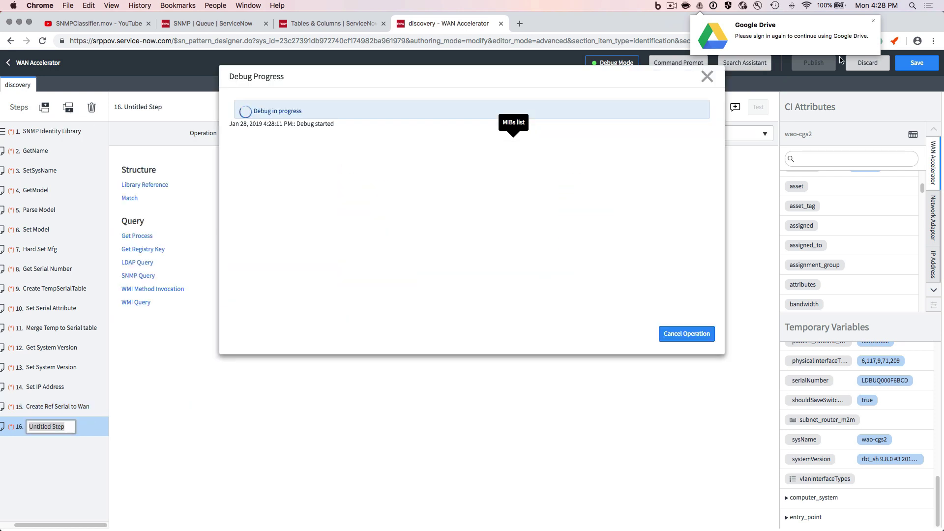
pyautogui.click(873, 21)
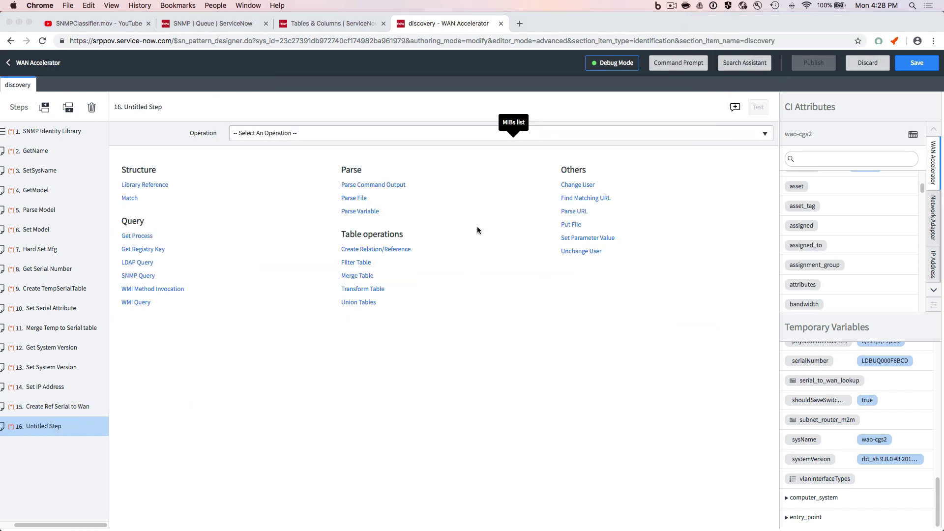
pyautogui.click(379, 252)
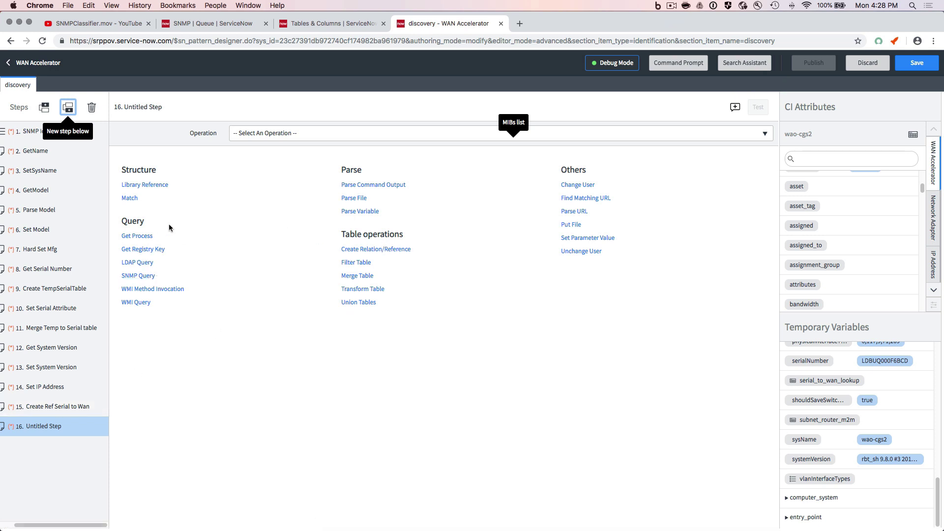
pyautogui.click(385, 250)
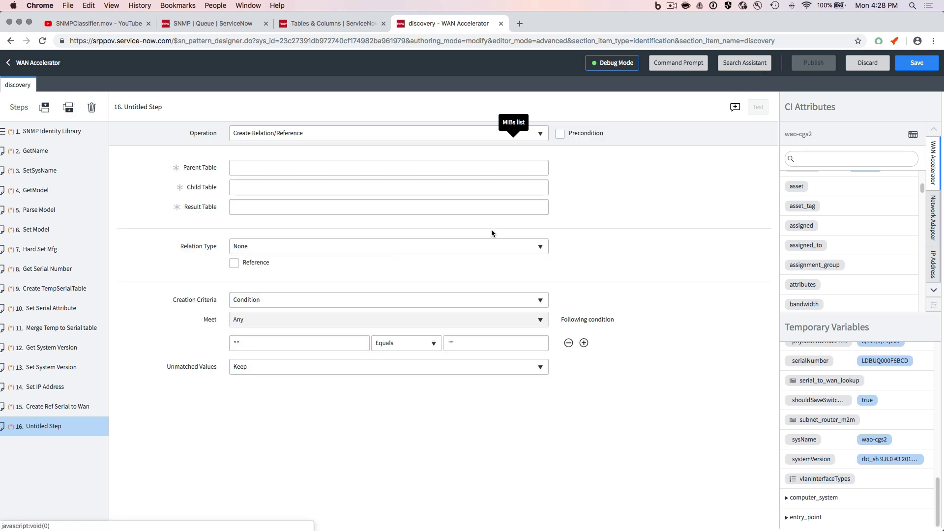
pyautogui.click(362, 166)
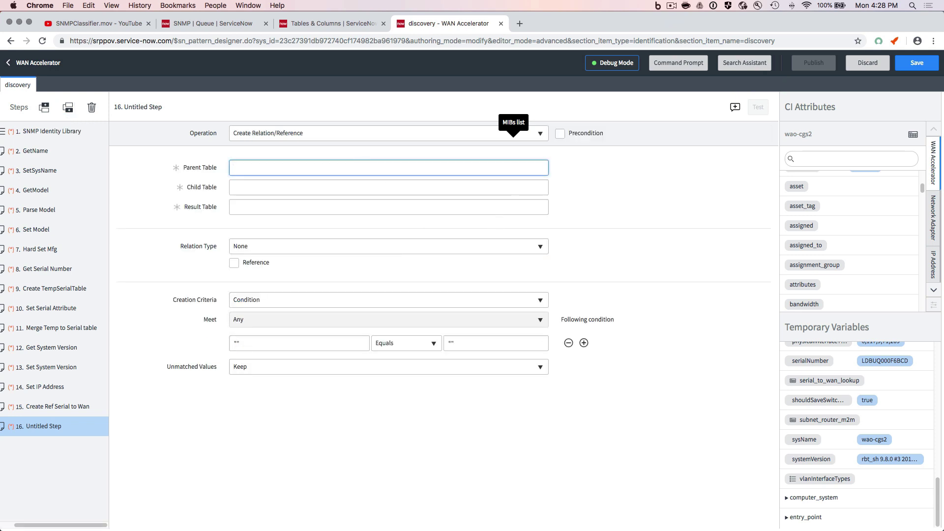
pyautogui.write('$wan')
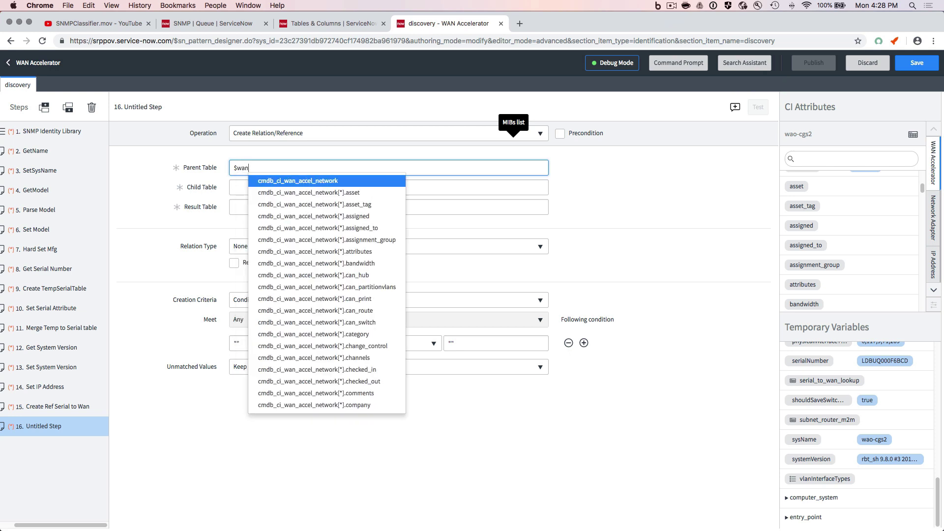
pyautogui.press('Return')
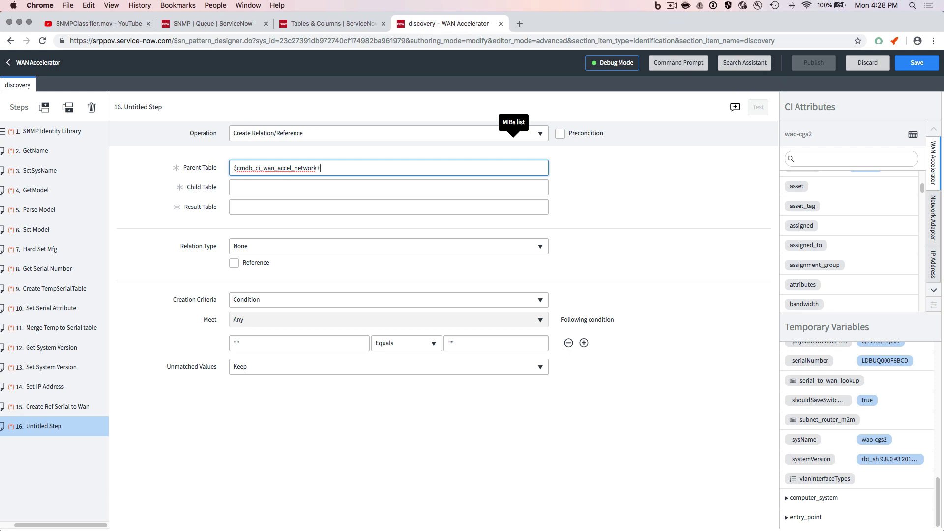
# - Set the child table of untitled step 16 to $cmdb_ci_network_adapter
pyautogui.click(291, 186)
pyautogui.write('$')
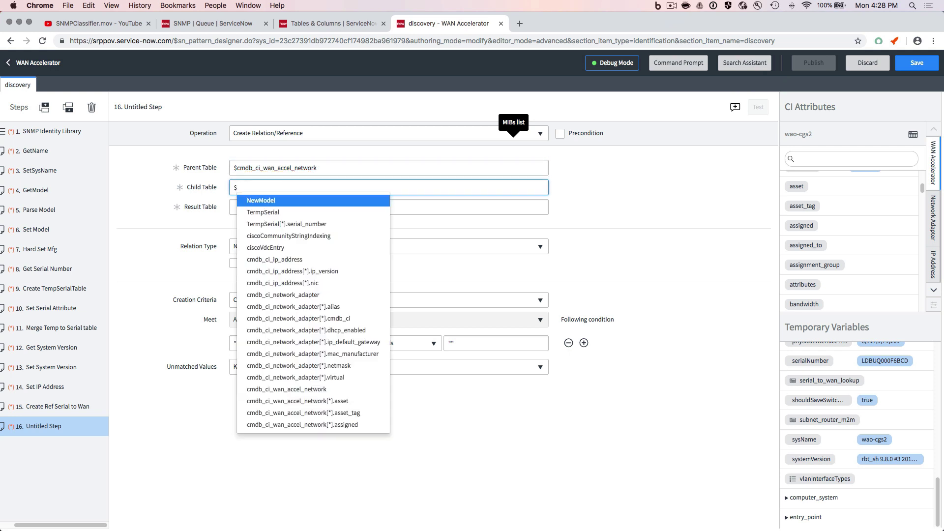
pyautogui.write('cmdb_ci')
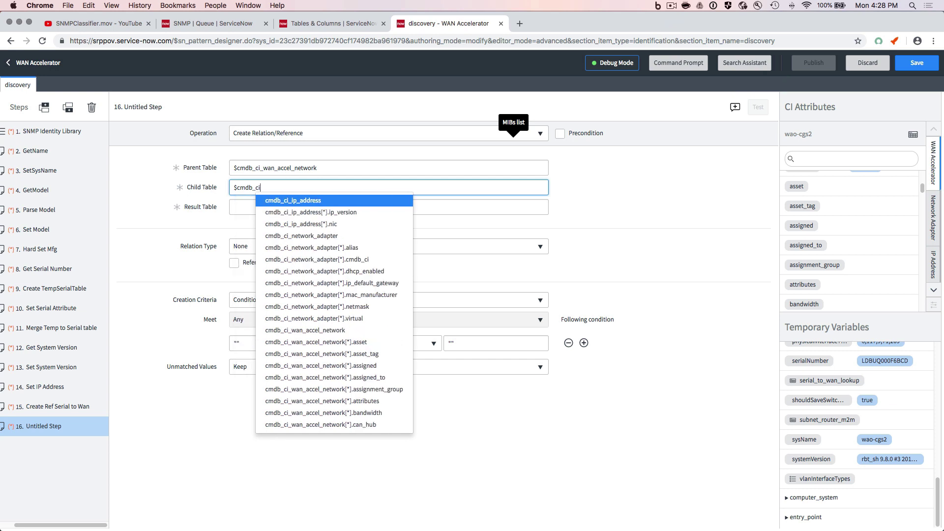
pyautogui.write('_net')
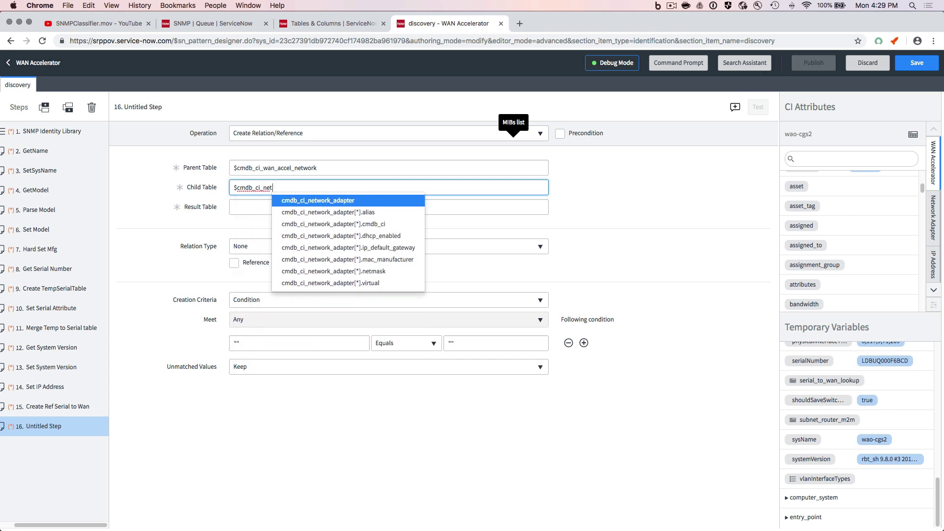
pyautogui.press('Return')
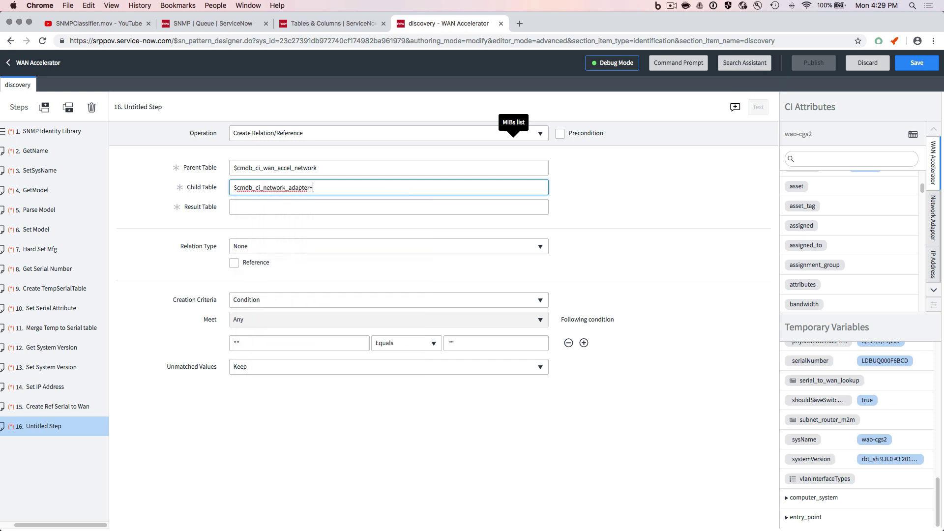
pyautogui.press('BackSpace')
# - Set the result table of untitled step 16 to $network_adapter_accel
pyautogui.click(259, 209)
pyautogui.write('$')
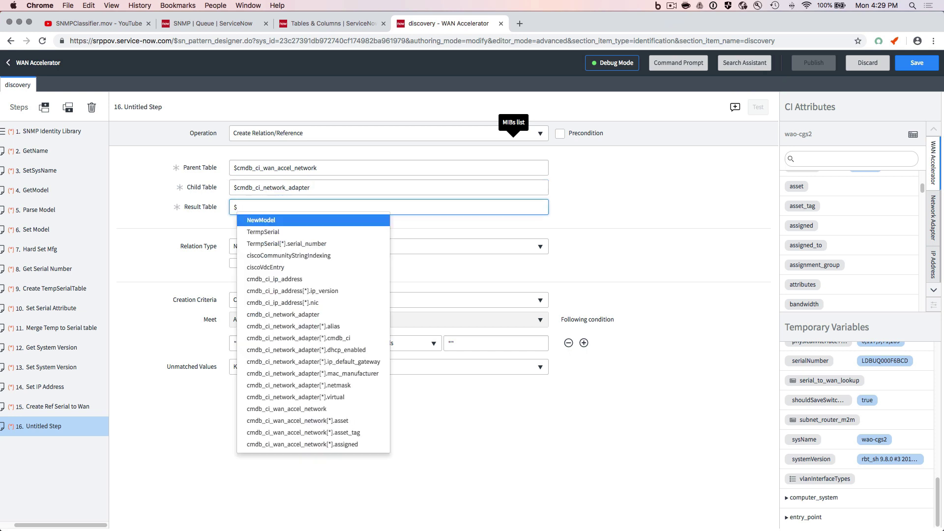
pyautogui.write('network_')
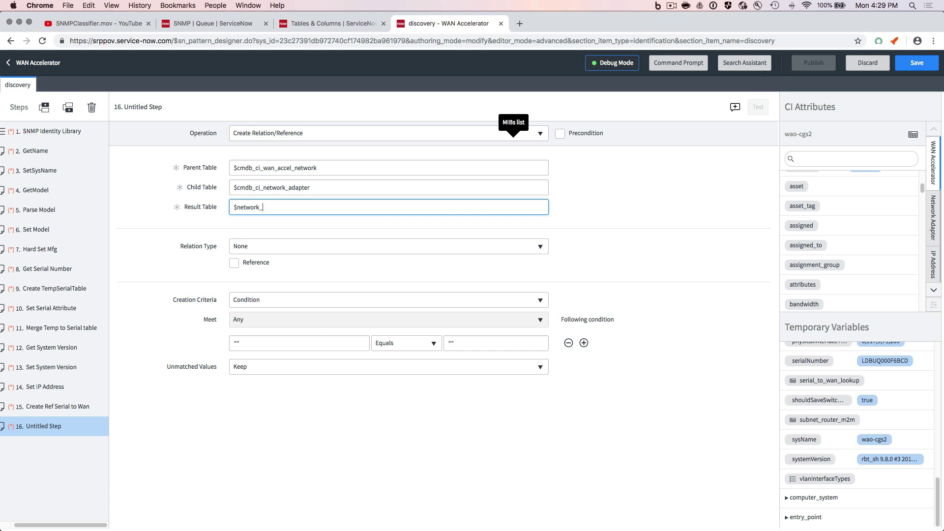
pyautogui.write('adapte')
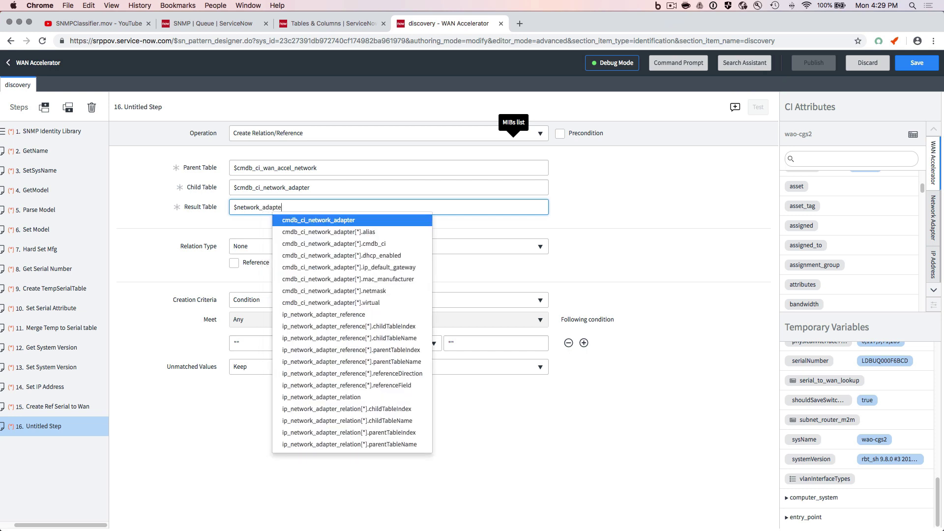
pyautogui.write('r')
pyautogui.write('_ac')
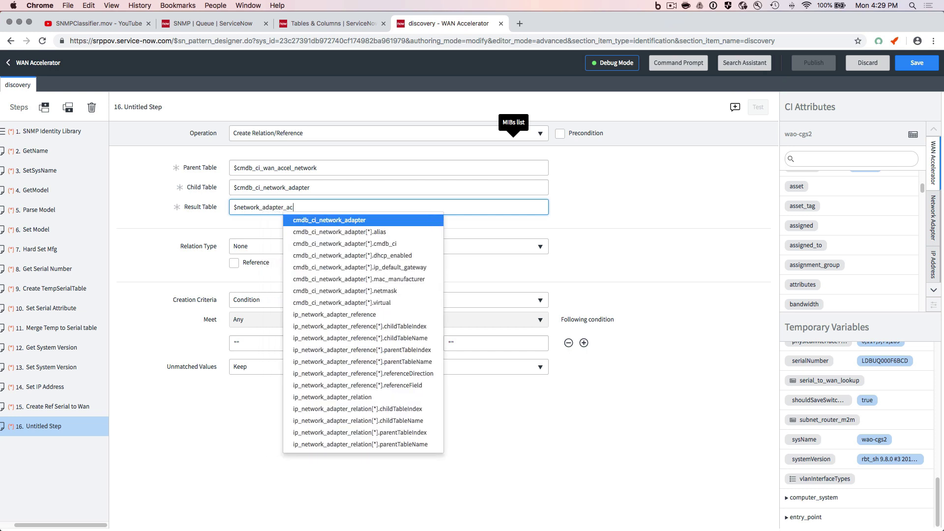
pyautogui.write('ele')
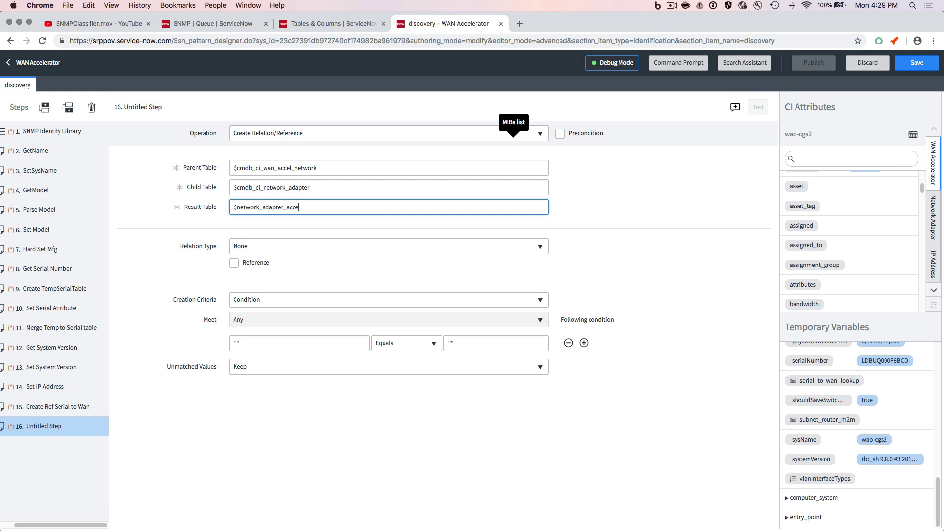
pyautogui.write('kll')
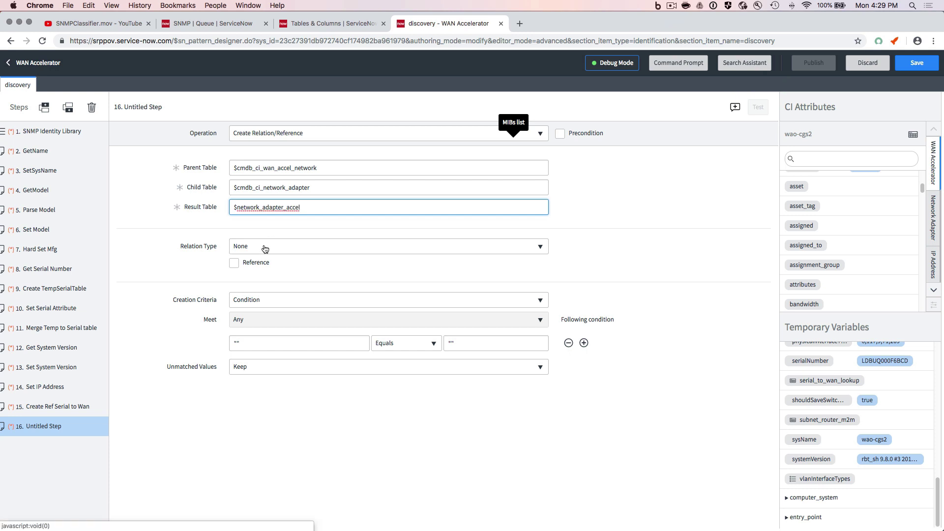
# - Choose Owns::Owned by as the relation type between the WAN accelerator and network adapter tables
pyautogui.click(266, 245)
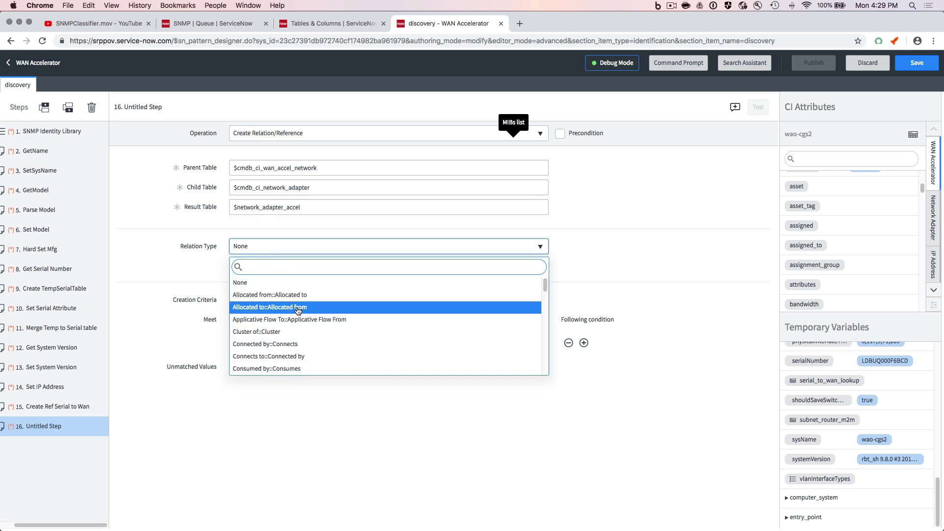
pyautogui.scroll(-5, 298, 310)
pyautogui.scroll(-2, 297, 310)
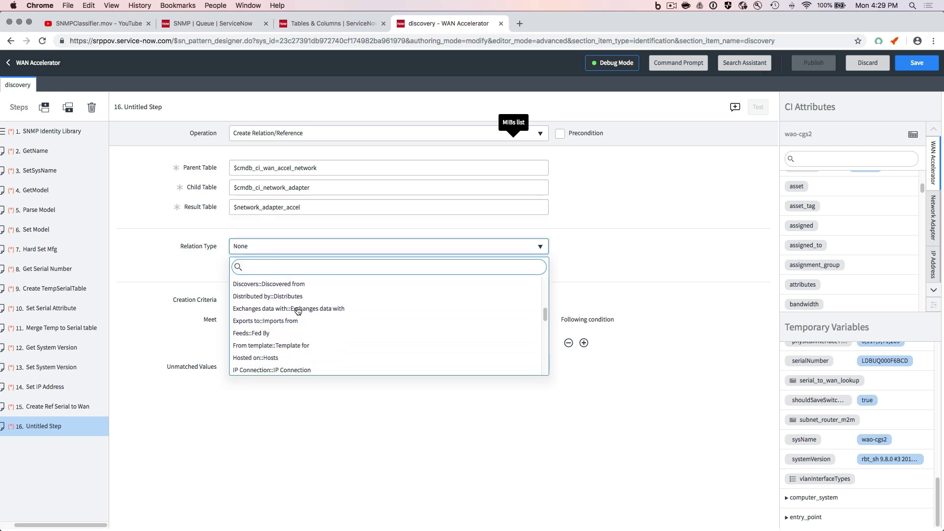
pyautogui.write('owned')
pyautogui.press('Return')
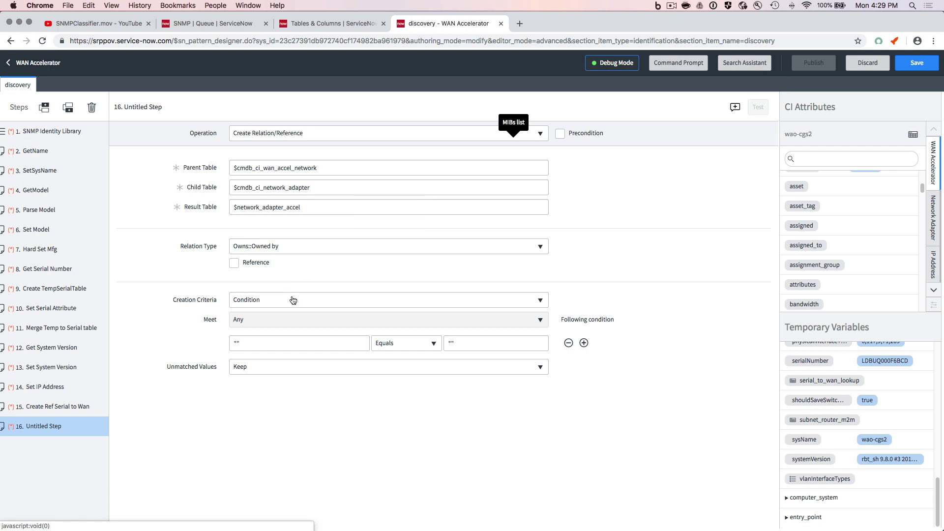
# - Enable the reference option on step 16 with direction Child to parent and column name cmdb_ci
pyautogui.click(234, 264)
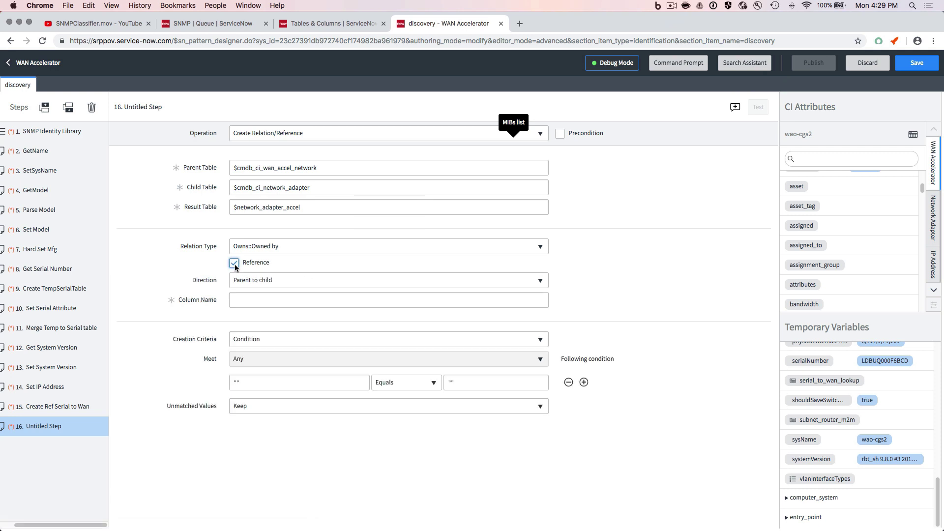
pyautogui.click(276, 279)
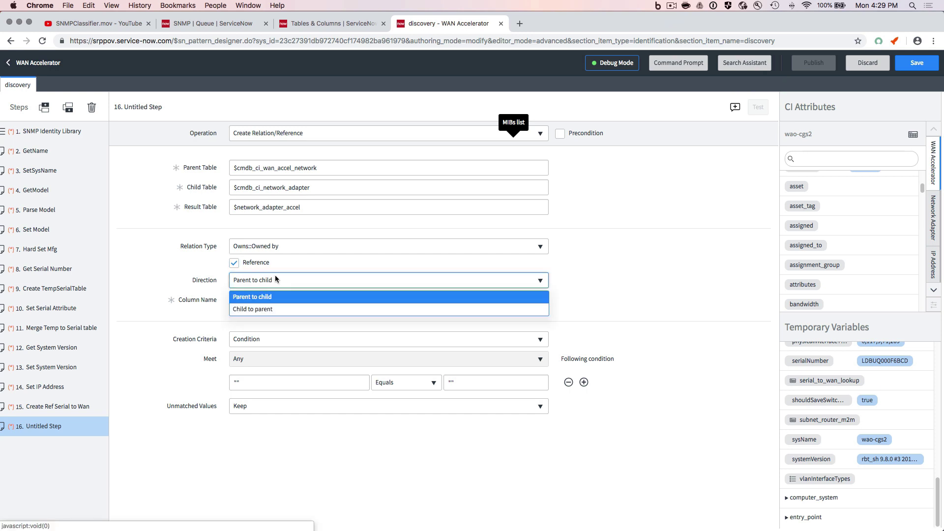
pyautogui.click(267, 308)
pyautogui.click(264, 300)
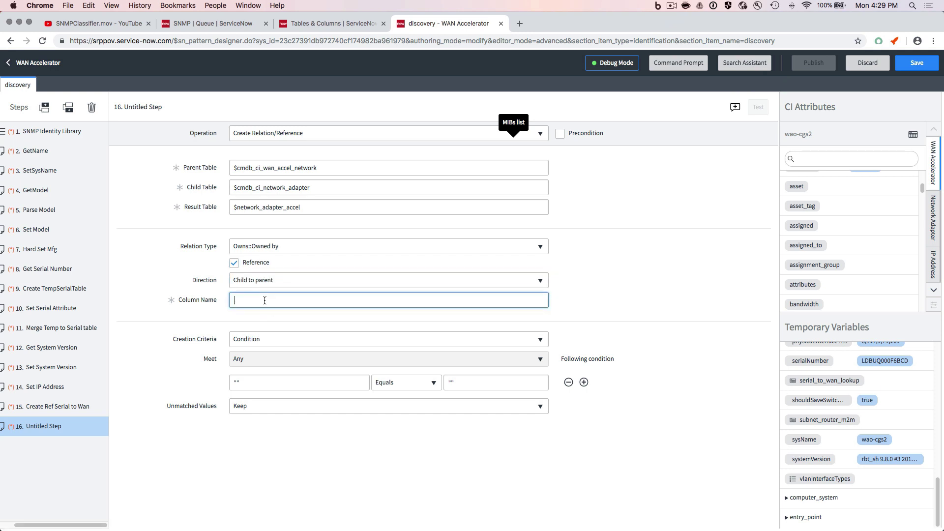
pyautogui.write('cmdb_ci')
# - Set step 16's creation condition to 1 Equals 1 and its unmatched values to Remove
pyautogui.click(280, 384)
pyautogui.write('1')
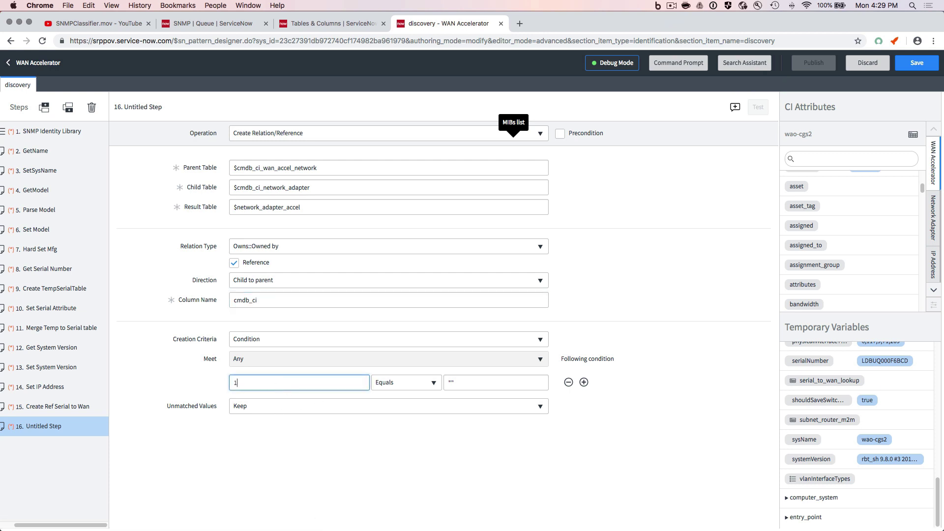
pyautogui.click(467, 383)
pyautogui.write('1')
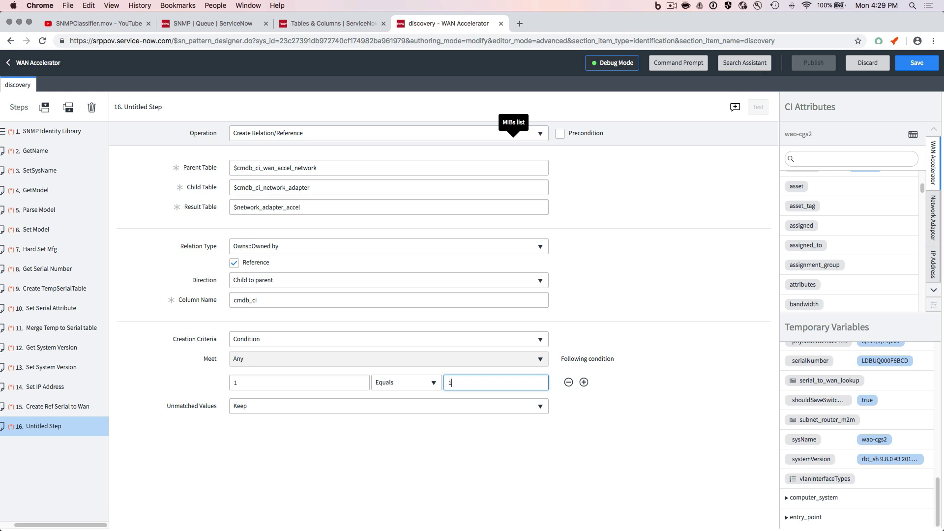
pyautogui.click(429, 409)
pyautogui.click(411, 435)
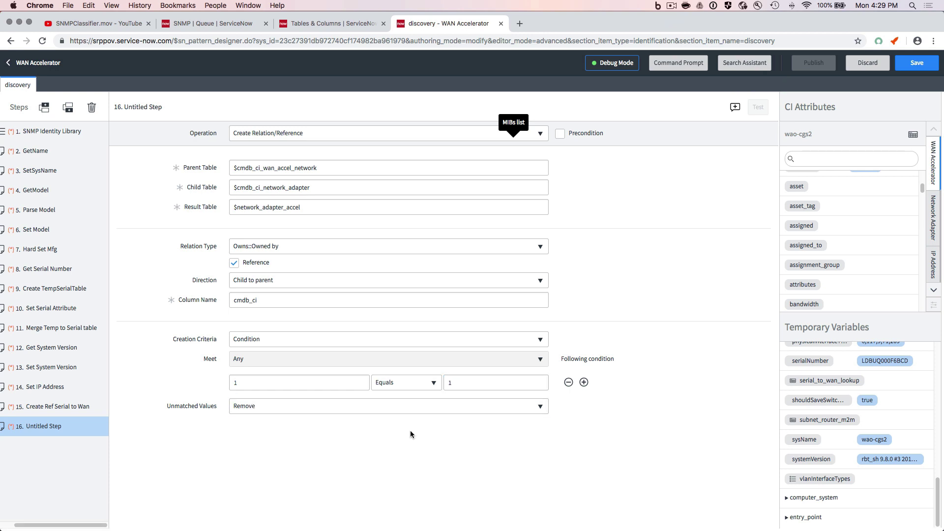
# - Rename step 16 as Create Ref NtwkAapter to WAN
pyautogui.doubleClick(52, 426)
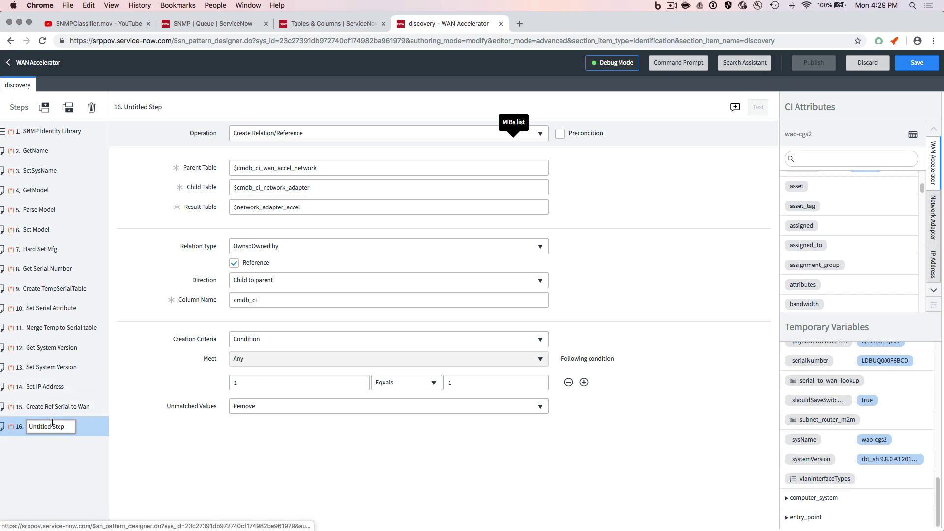
pyautogui.tripleClick(52, 424)
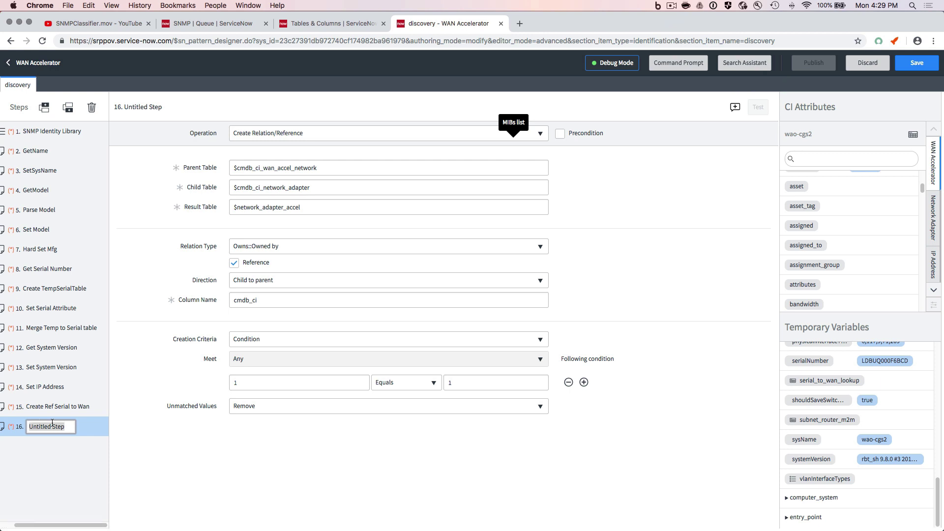
pyautogui.write('Create Ref Nte')
pyautogui.press('BackSpace')
pyautogui.write('wkAd')
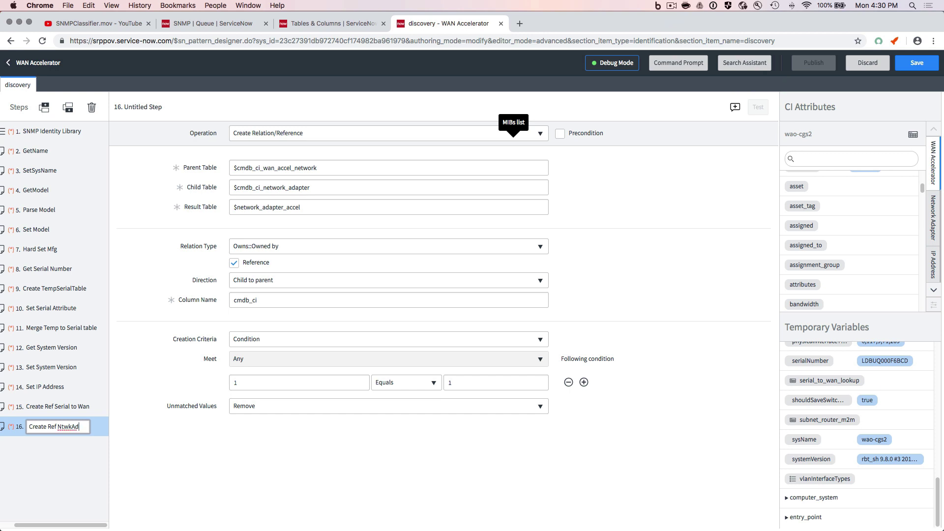
pyautogui.press('BackSpace')
pyautogui.write('apter to WN')
pyautogui.press('BackSpace')
pyautogui.write('AN')
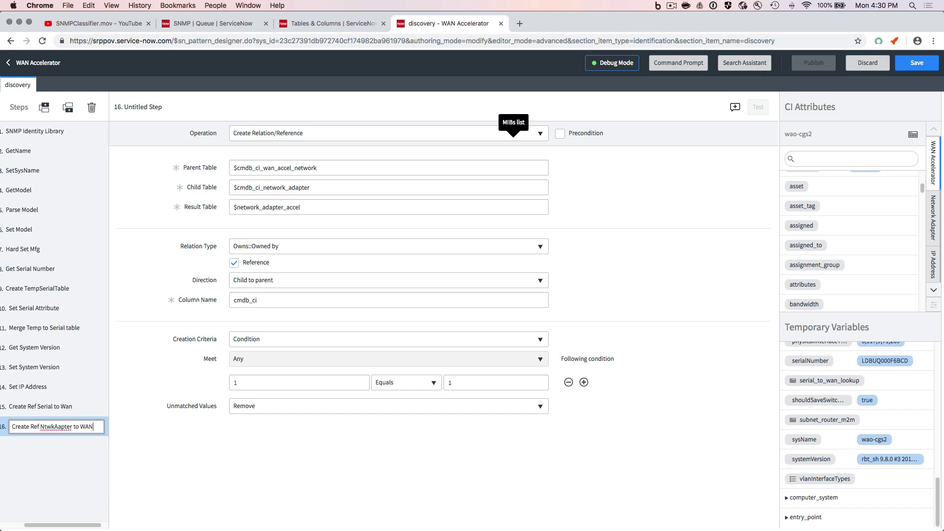
pyautogui.press('Return')
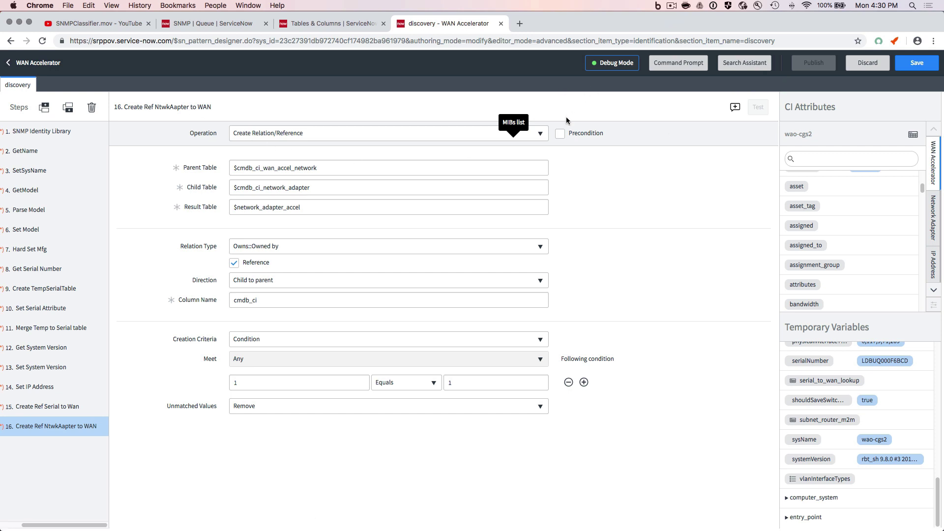
# - Add a Create Relation/Reference step below step 16 with $cmdb_ci_wan_accel_network as its parent table
pyautogui.click(68, 108)
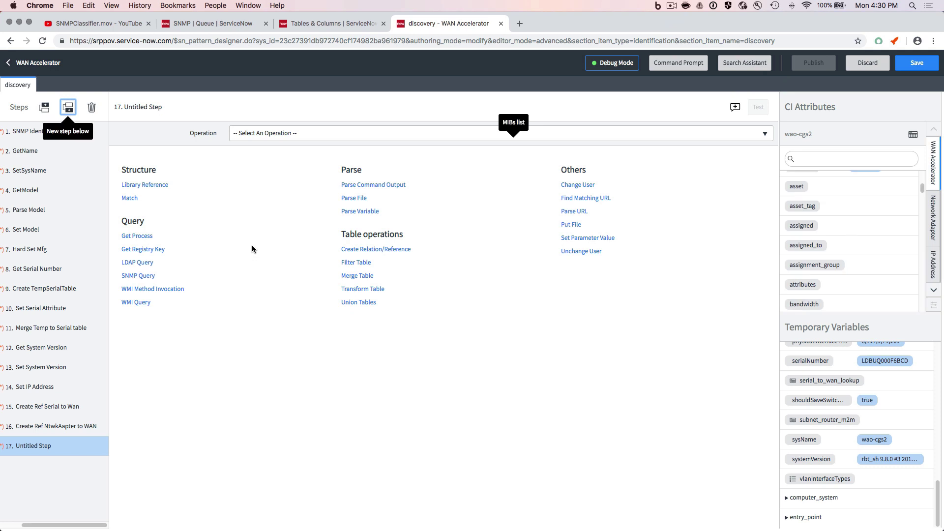
pyautogui.click(360, 253)
pyautogui.click(275, 168)
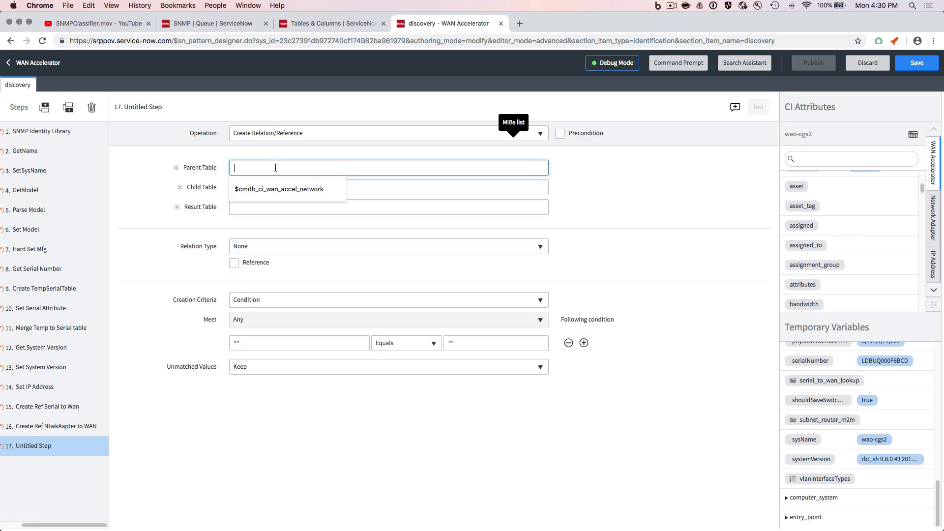
pyautogui.write('$cmd')
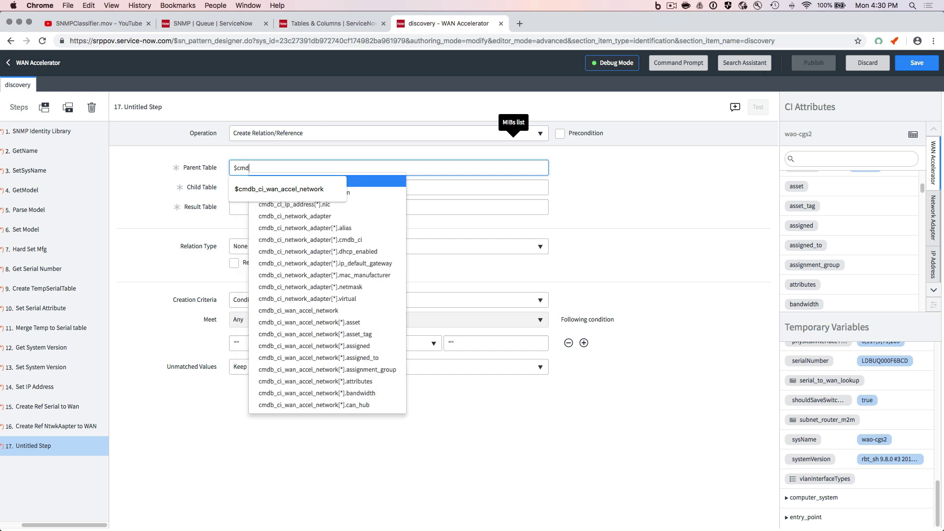
pyautogui.click(281, 189)
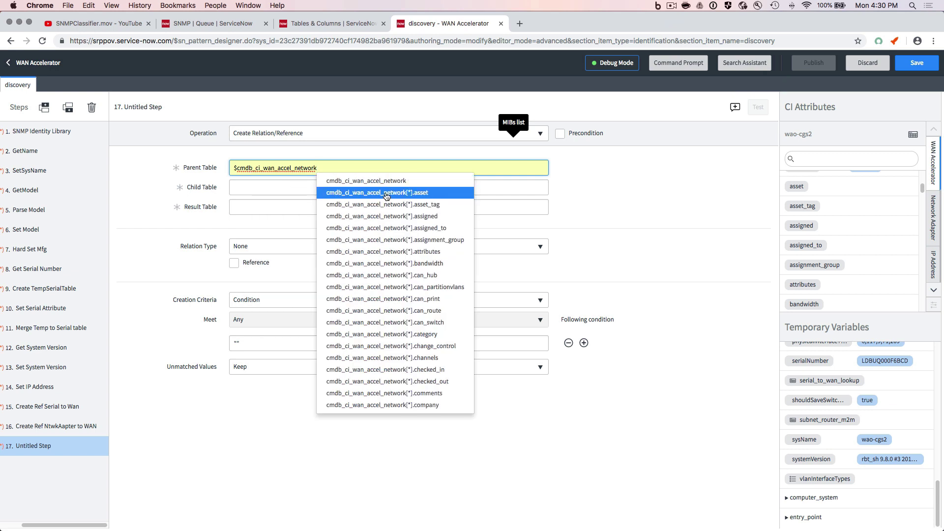
# - Set the child table of untitled step 17 to $cmdb_ci_ip_address
pyautogui.click(268, 187)
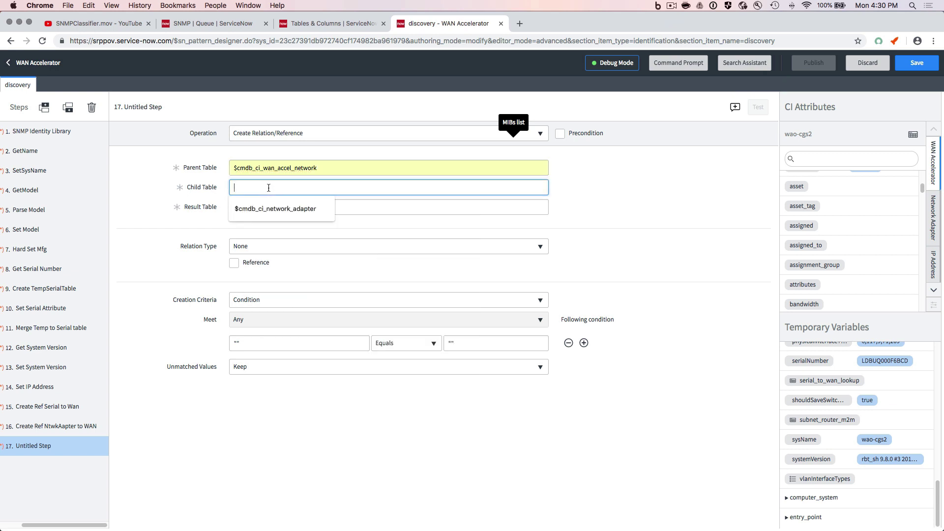
pyautogui.write('$cmdb')
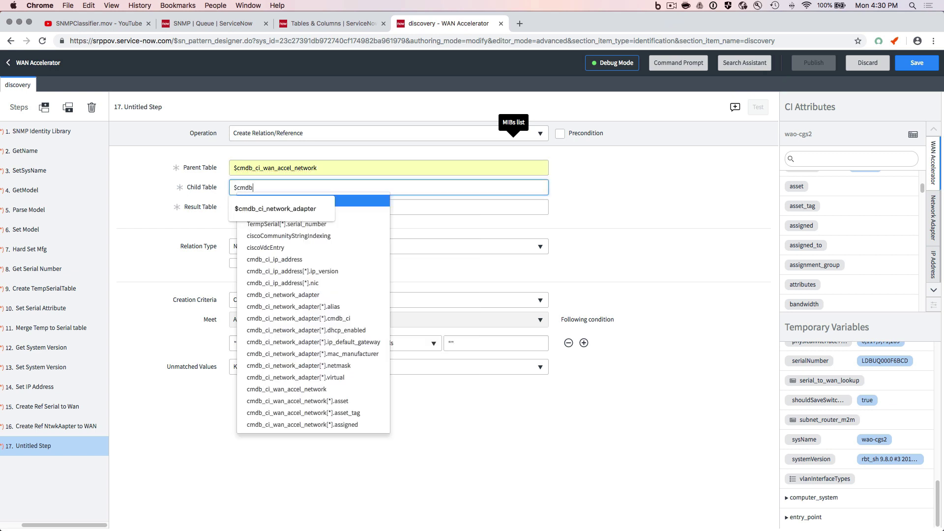
pyautogui.write('_ip')
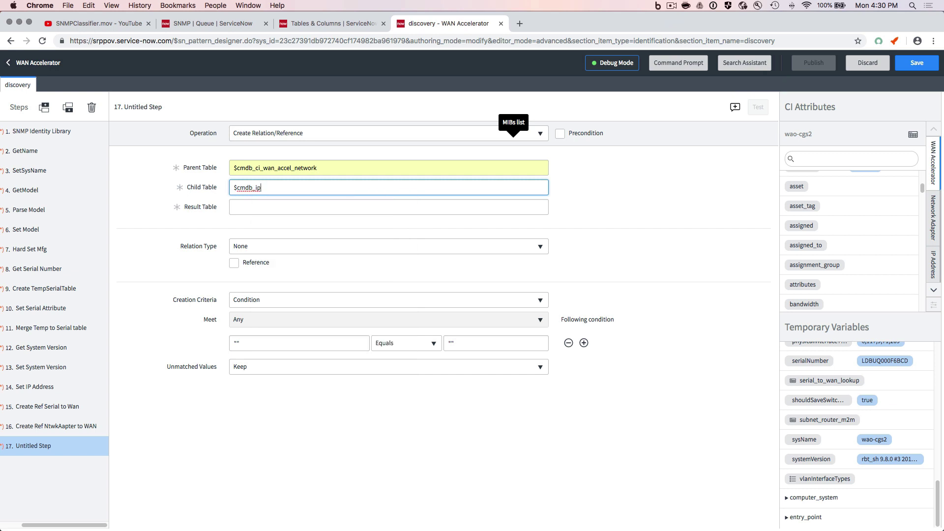
pyautogui.press('BackSpace')
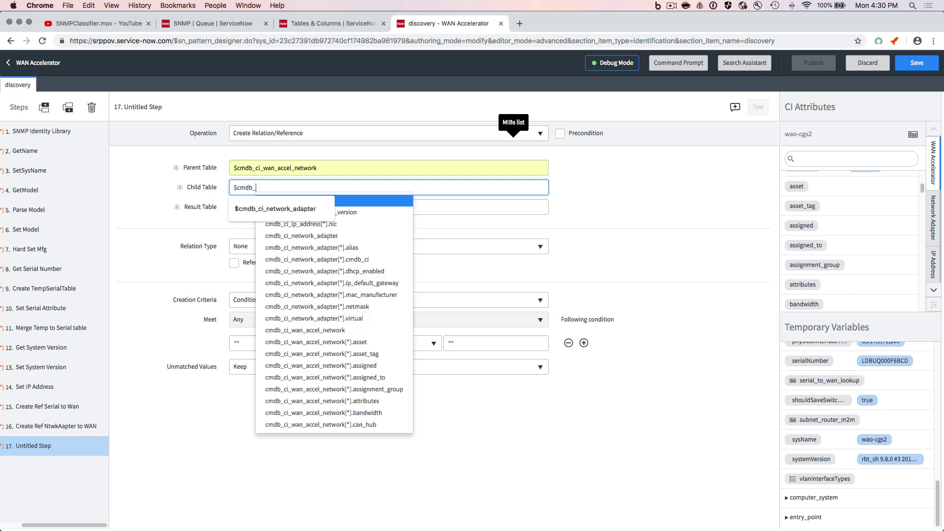
pyautogui.press('Down')
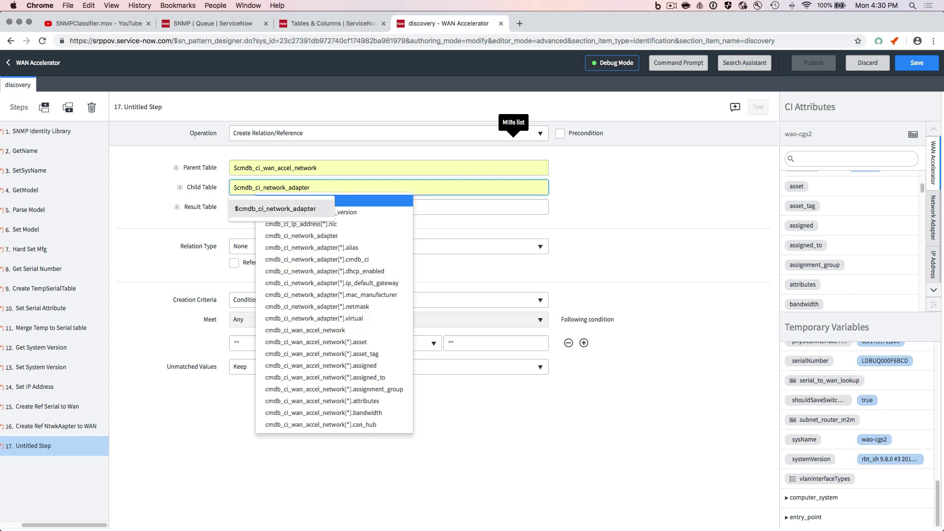
pyautogui.press('BackSpace')
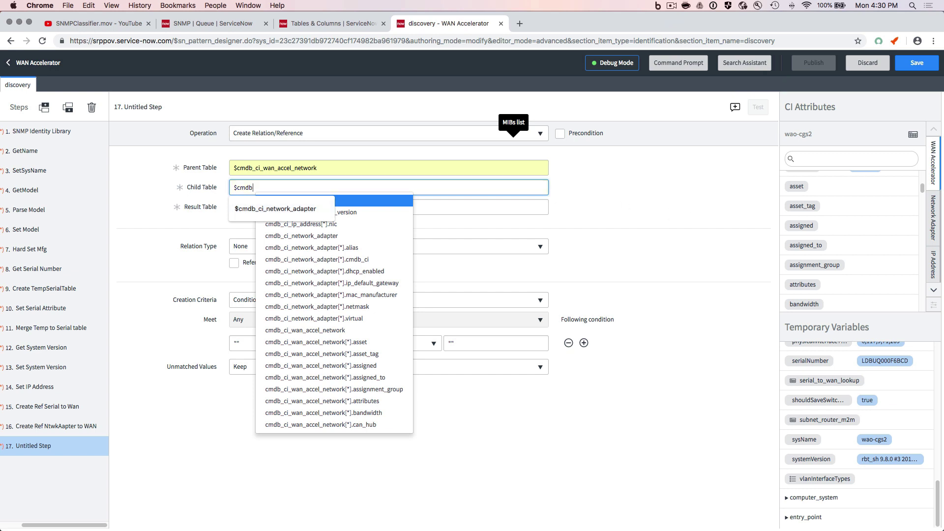
pyautogui.write('_ip_address')
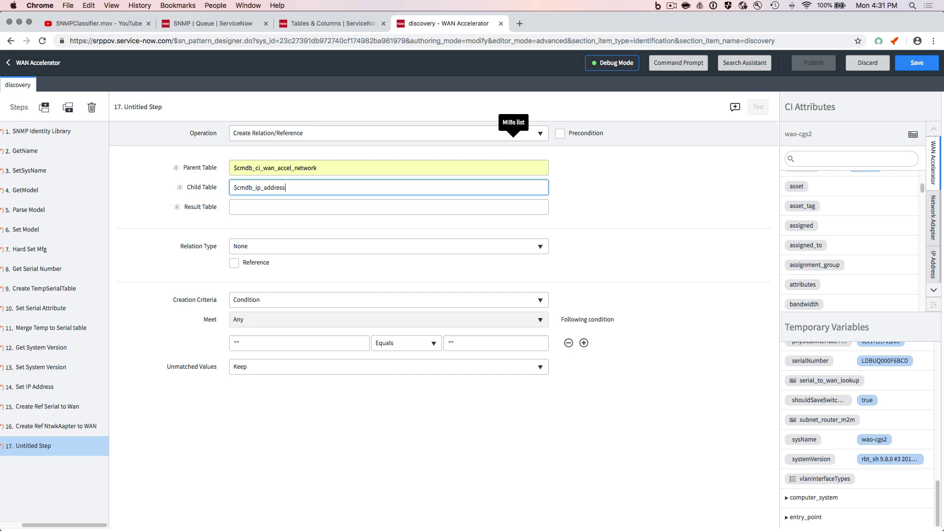
pyautogui.press('BackSpace')
pyautogui.press('BackSpace')
pyautogui.press('BackSpace')
pyautogui.press('BackSpace')
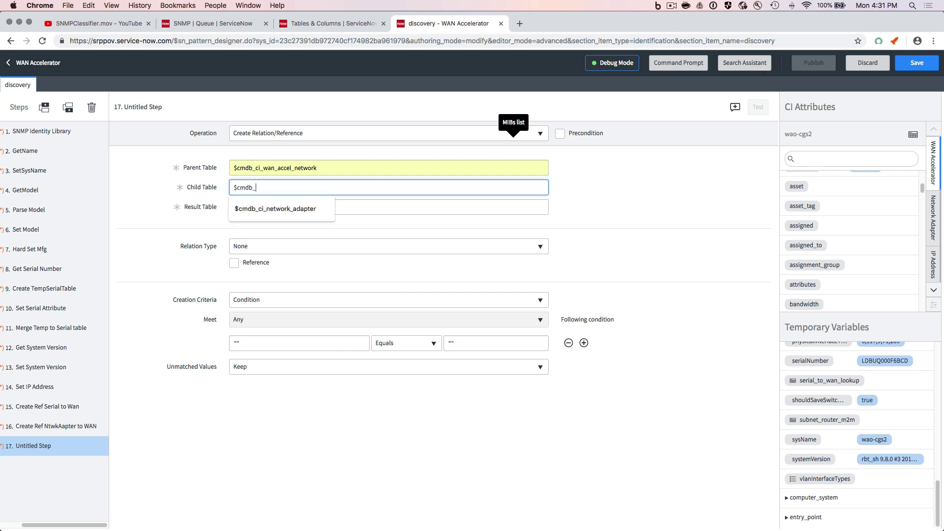
pyautogui.write('ci')
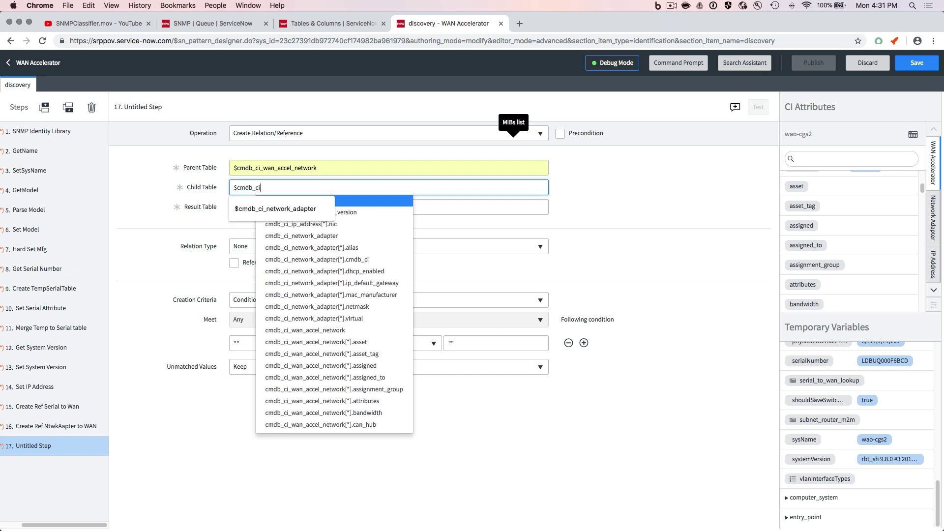
pyautogui.write('_ip')
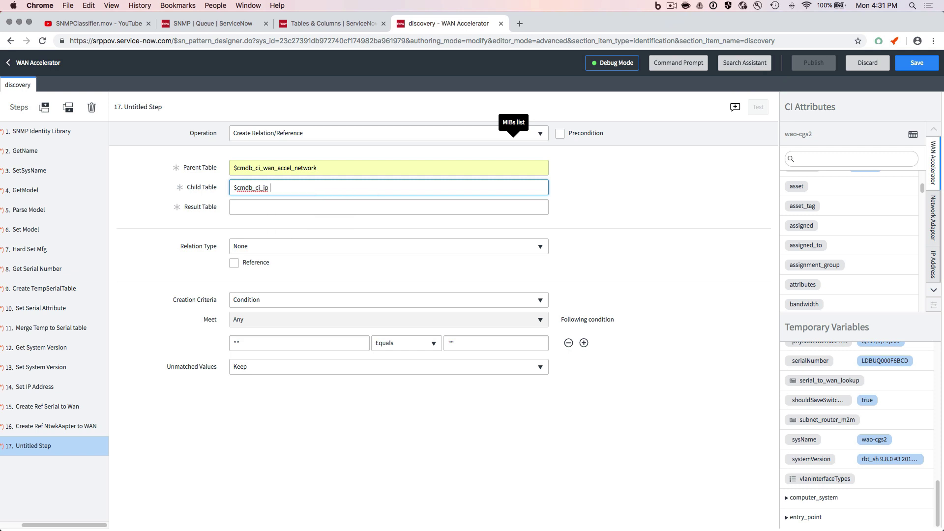
pyautogui.write('_address+')
# - Set step 17's result table to $ip_wan_accel and its relation type to Owns::Owned by
pyautogui.click(314, 210)
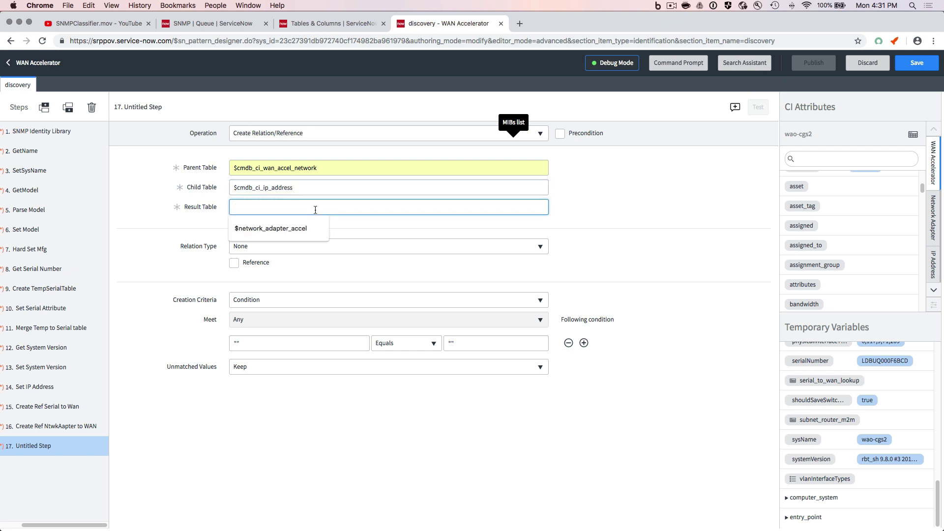
pyautogui.write('$i')
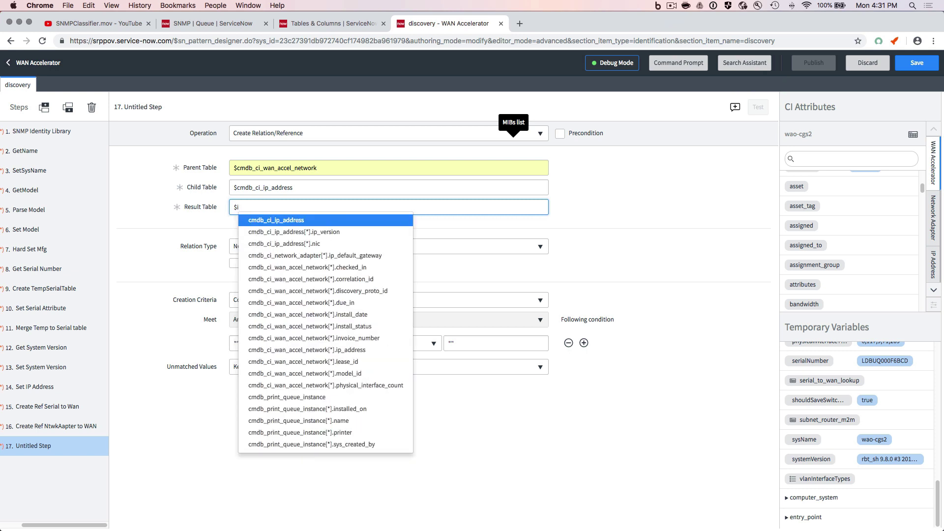
pyautogui.write('p_wan_accel')
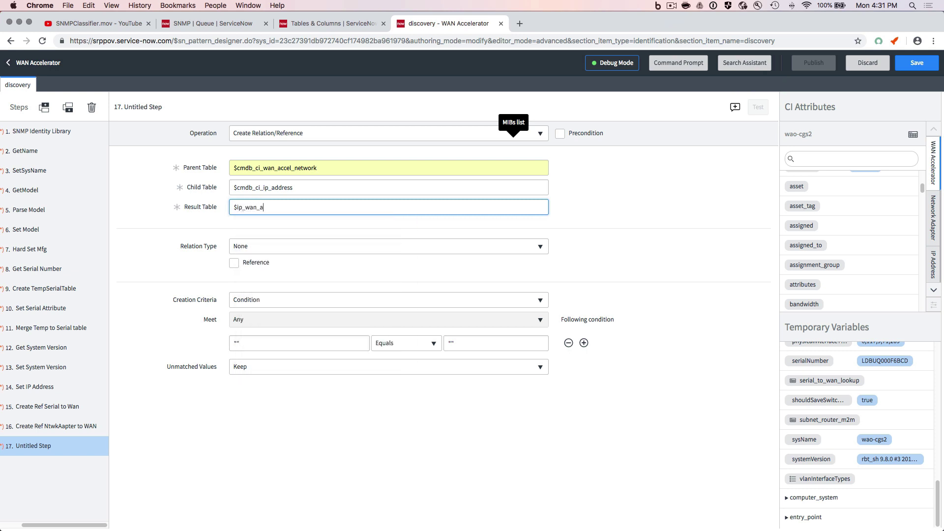
pyautogui.click(305, 251)
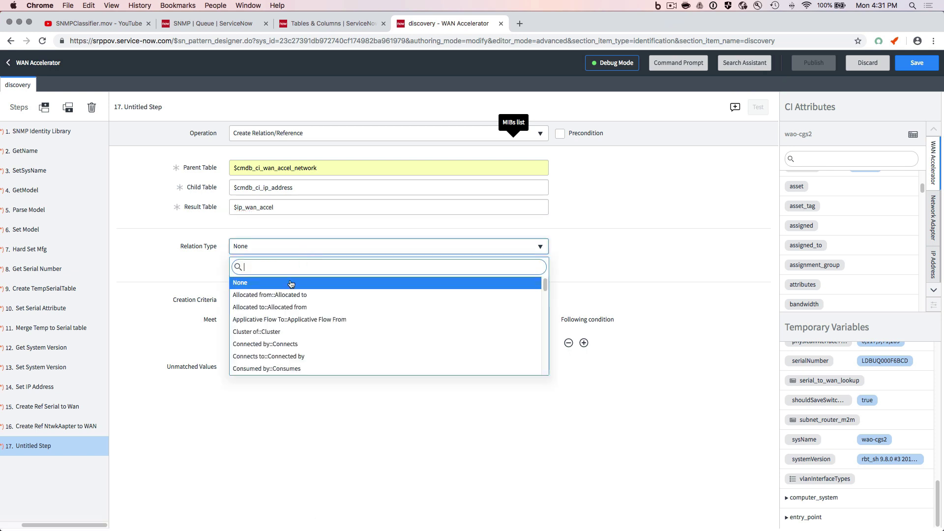
pyautogui.write('own')
pyautogui.press('Return')
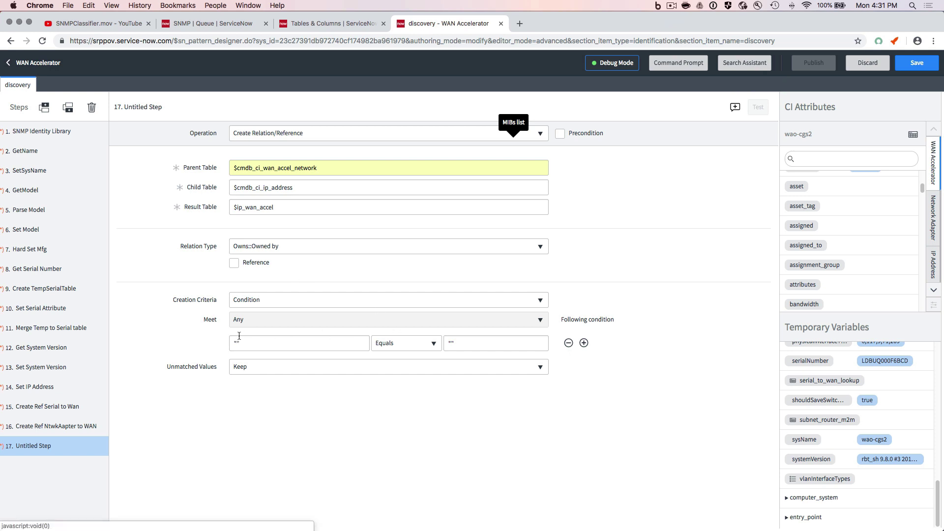
# - Set step 17's creation condition to 1 Equals 1 and its unmatched values to Remove
pyautogui.click(269, 347)
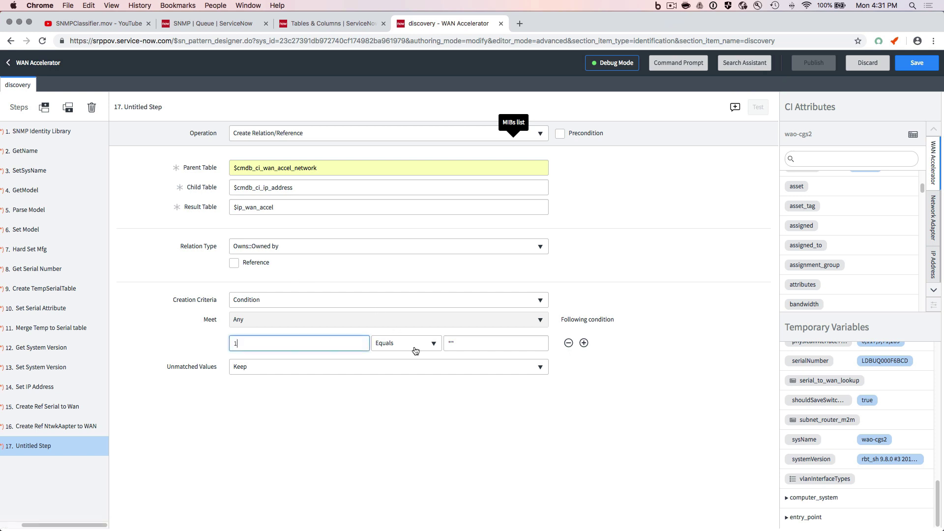
pyautogui.write('1')
pyautogui.click(461, 345)
pyautogui.write('1')
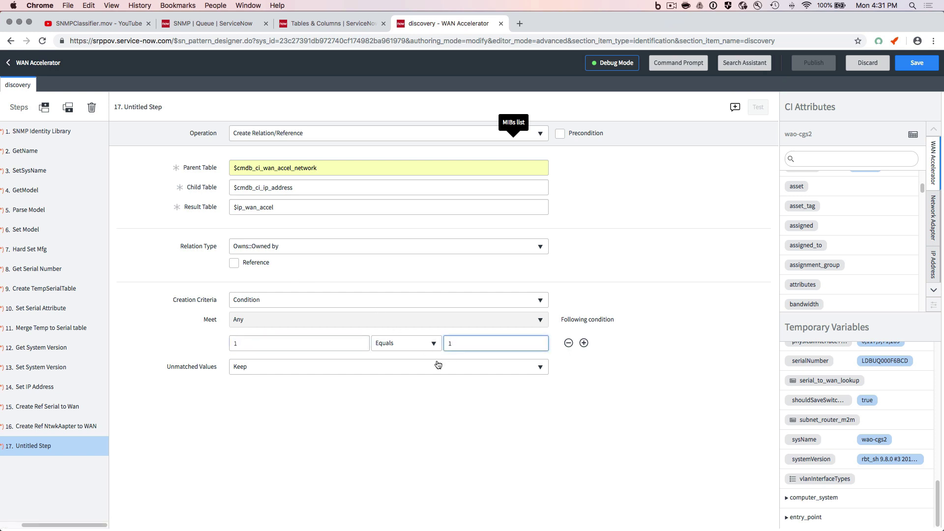
pyautogui.click(433, 367)
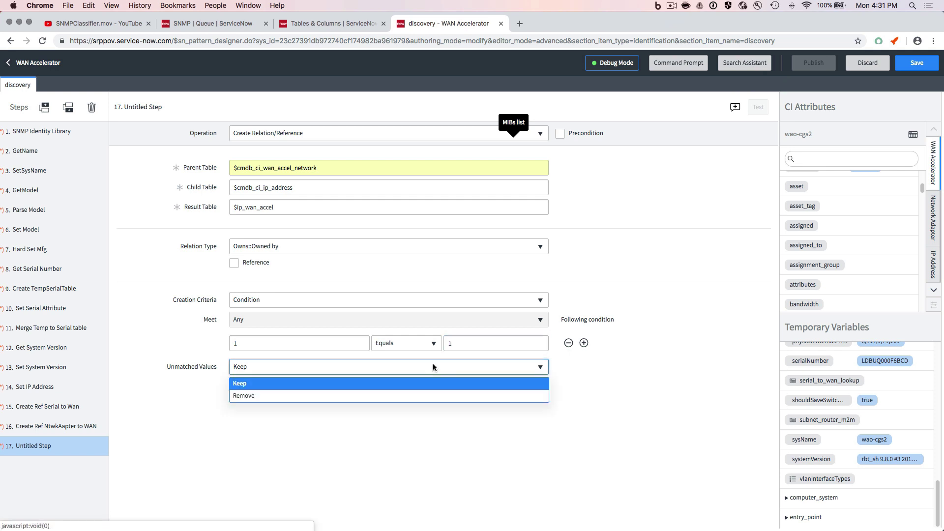
pyautogui.click(410, 397)
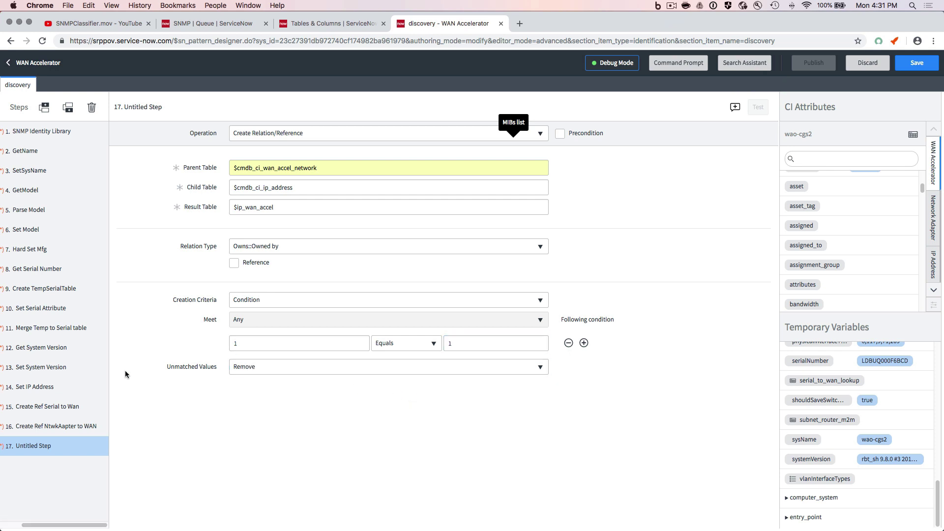
# - Rename step 17 as Create Relationship IP to WAN
pyautogui.doubleClick(37, 445)
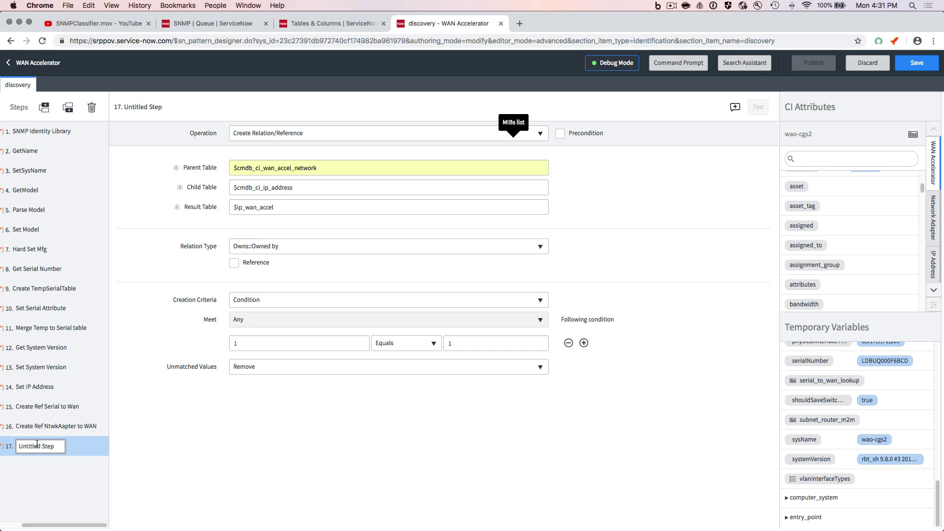
pyautogui.press('super+a')
pyautogui.write('Cr')
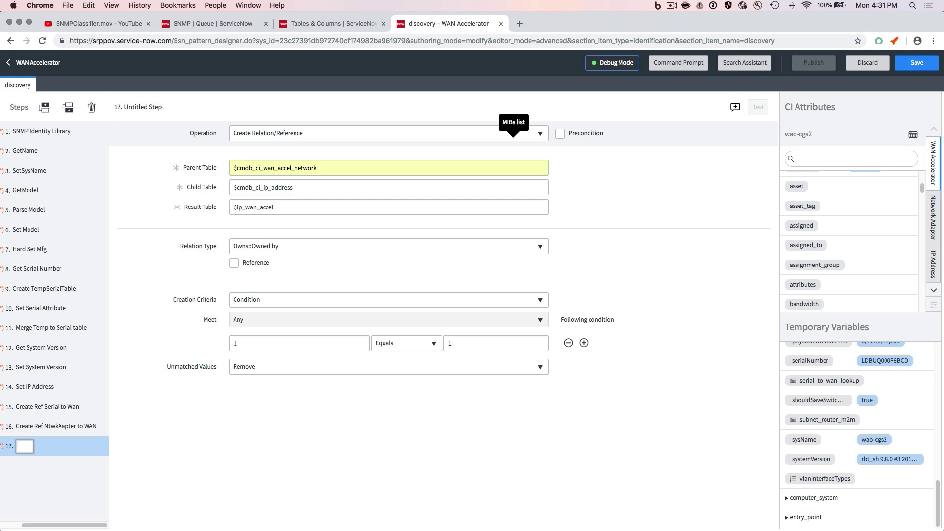
pyautogui.write('eate Relationship')
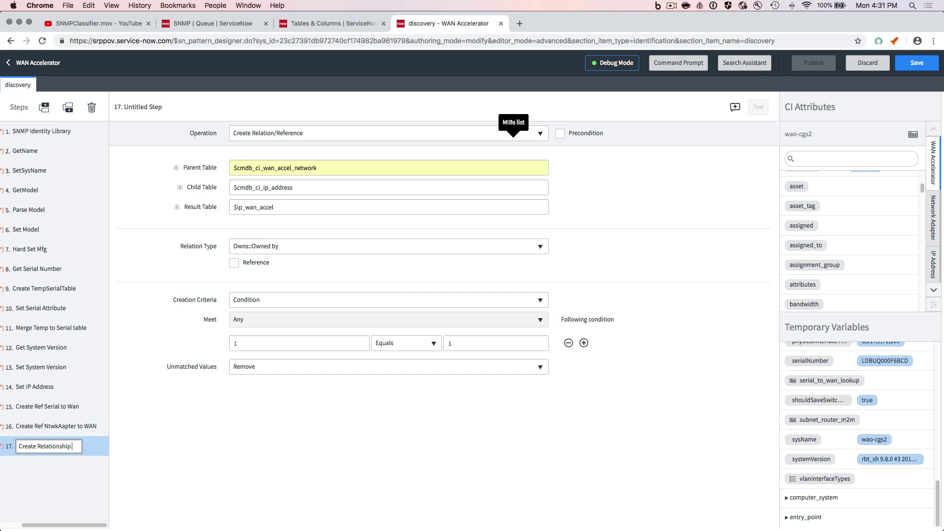
pyautogui.write(' IP to WAN')
pyautogui.press('Return')
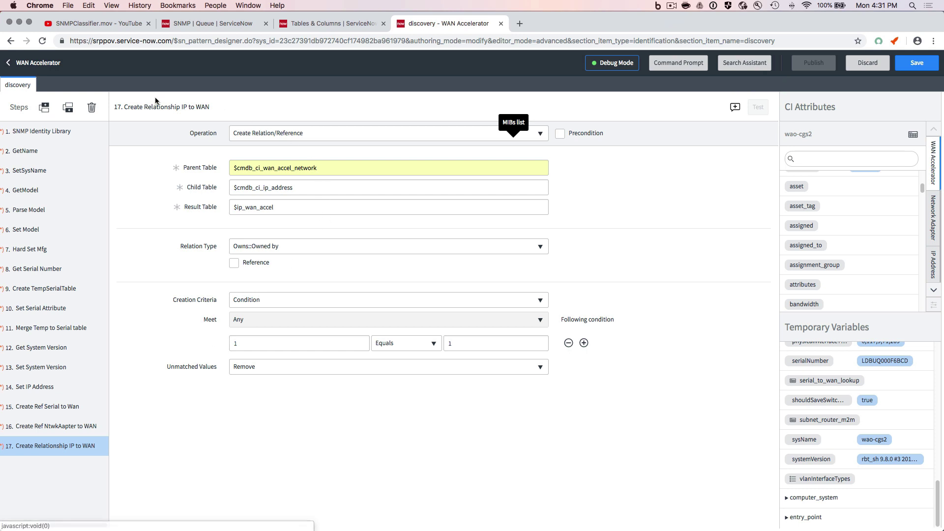
# - Open step 15, Create Ref Serial to Wan, to review its relation and reference settings
pyautogui.click(32, 408)
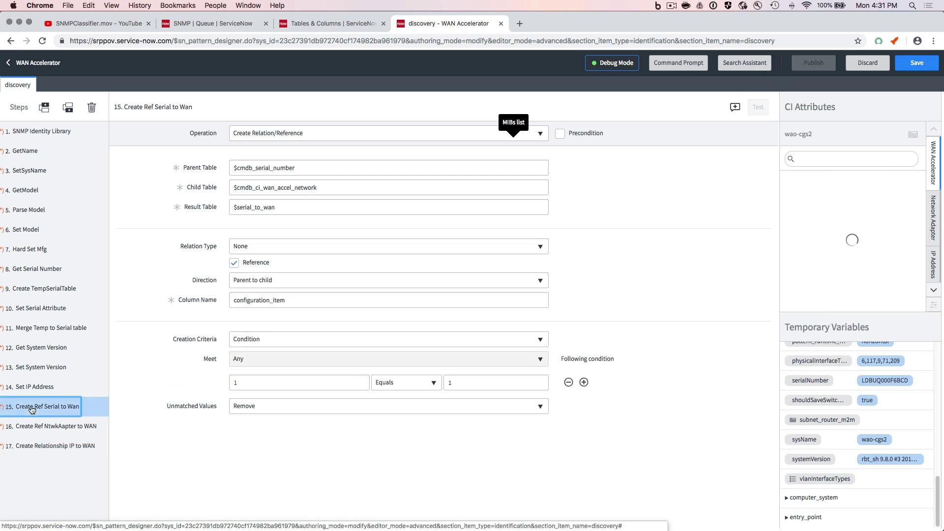
pyautogui.click(672, 7)
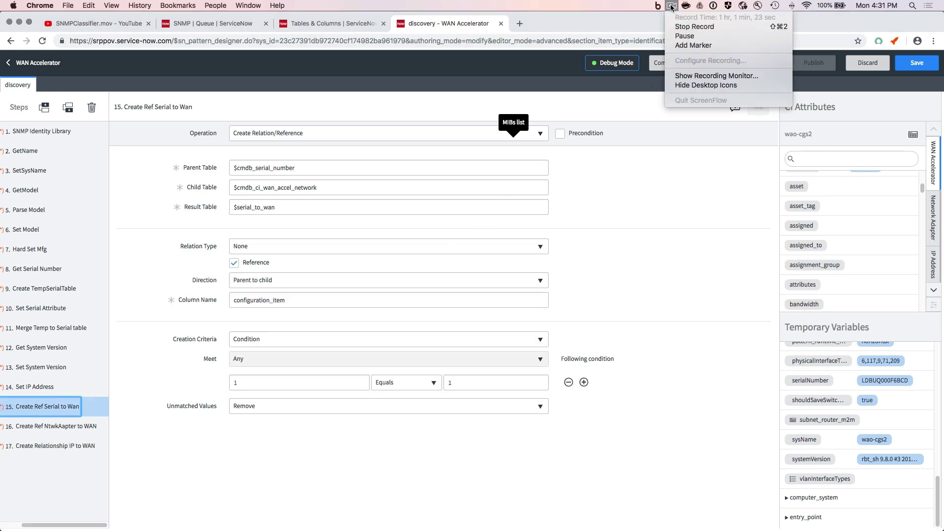
pyautogui.click(684, 36)
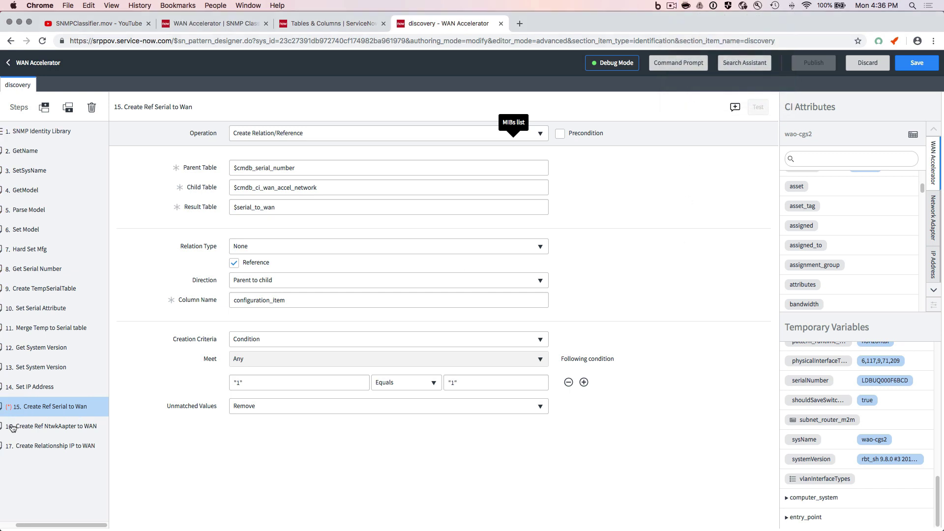
# - Review step 17, Create Relationship IP to WAN, and examine the CI attributes of the primary network adapter
pyautogui.click(37, 447)
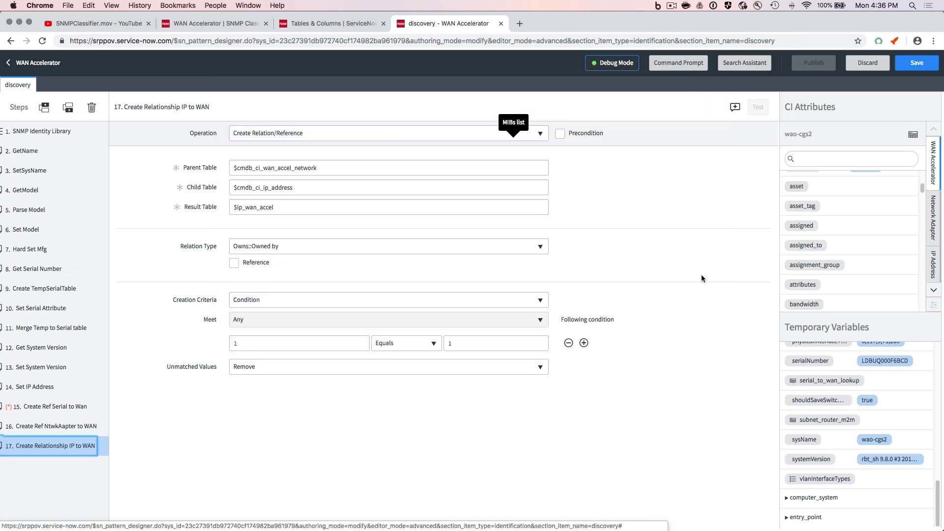
pyautogui.scroll(5, 863, 256)
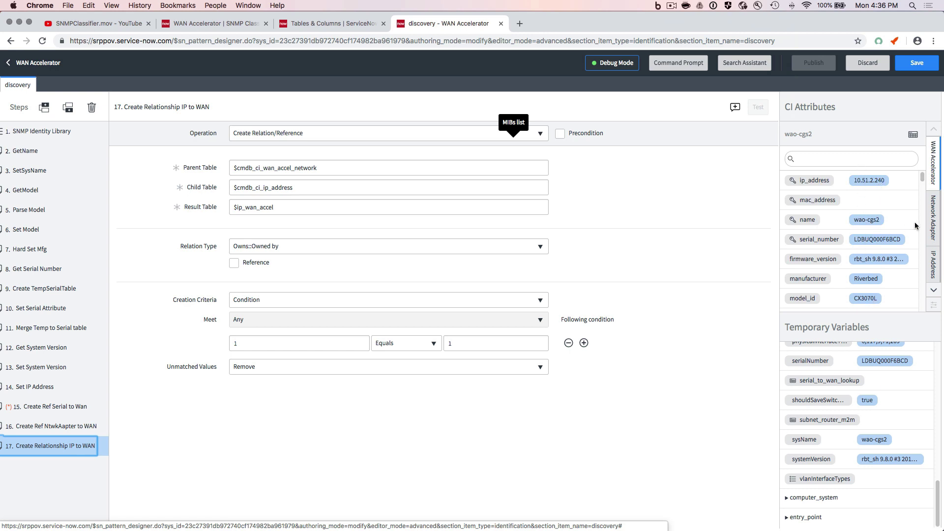
pyautogui.click(933, 222)
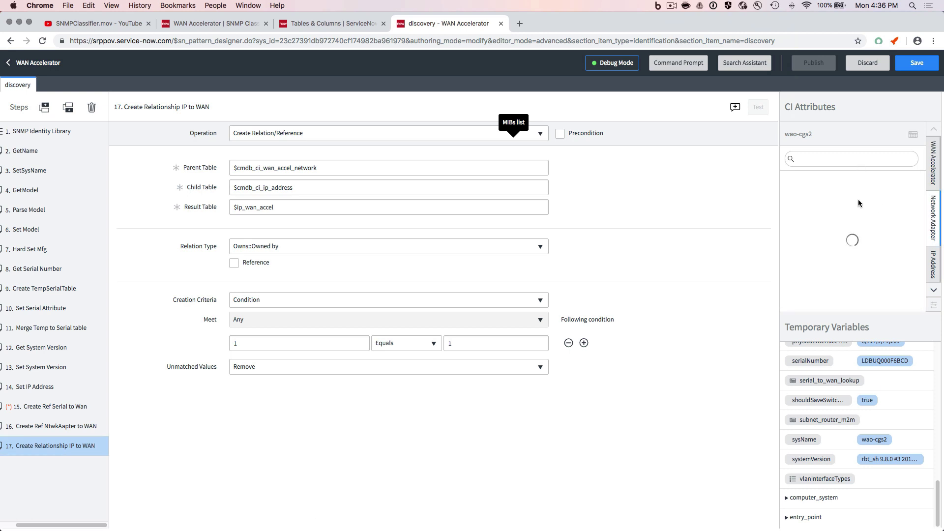
pyautogui.click(805, 181)
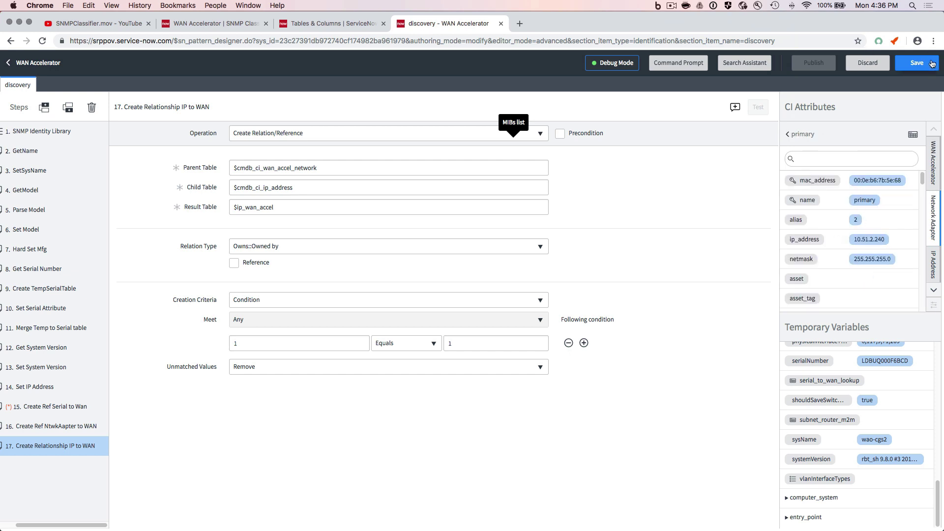
# - Save and publish the WAN Accelerator discovery pattern, dismissing the notification
pyautogui.click(932, 63)
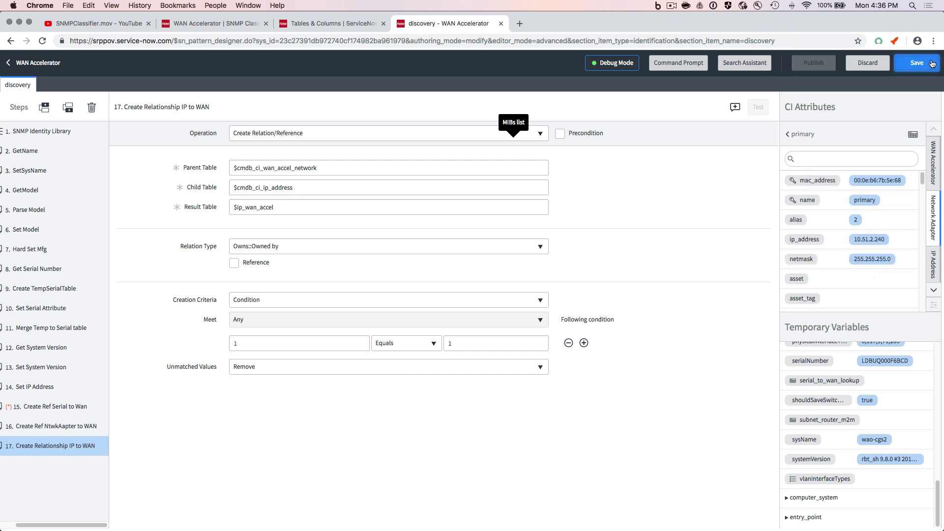
pyautogui.click(810, 65)
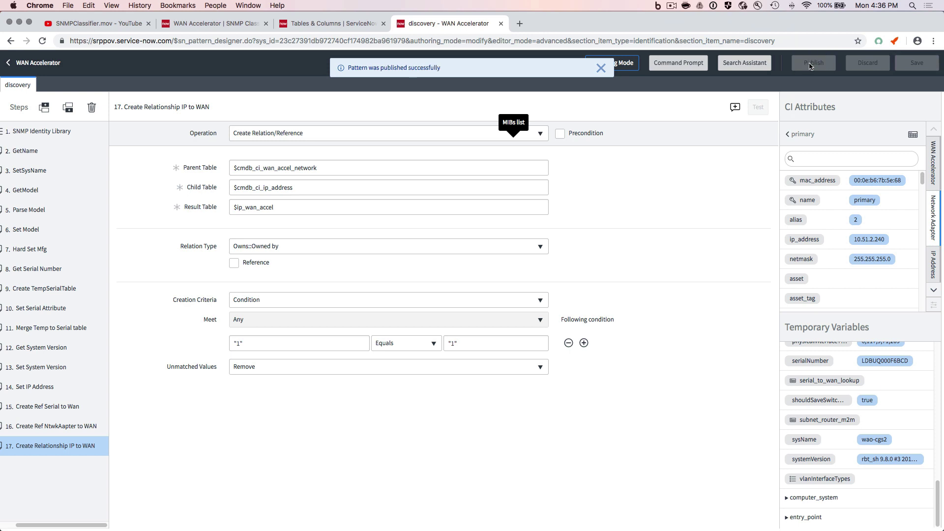
pyautogui.click(601, 69)
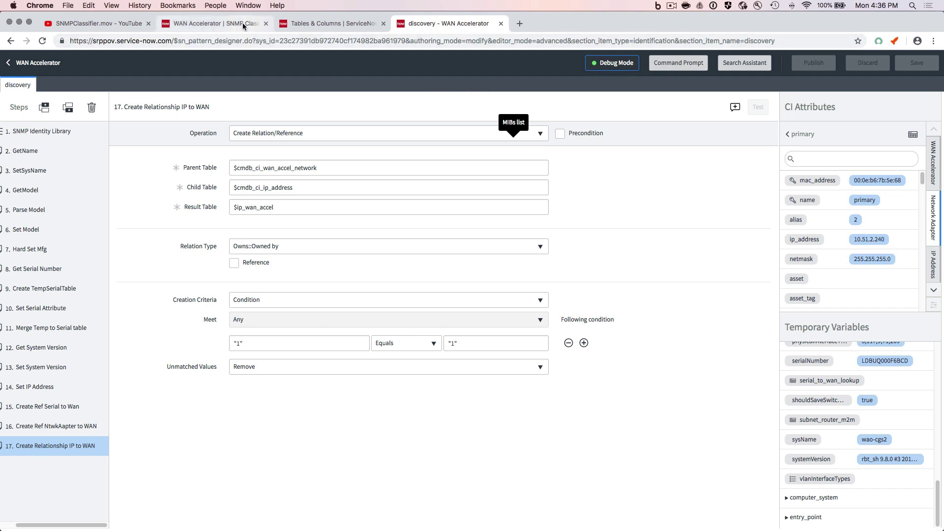
# - Find the SNMP classifications by filtering the navigator for snmp and open the WAN Accelerator classification record
pyautogui.click(349, 24)
pyautogui.click(62, 89)
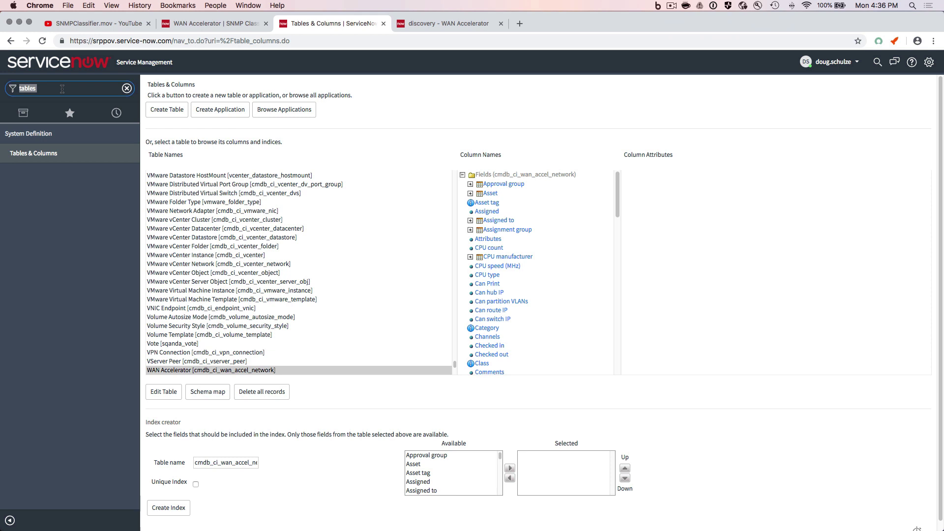
pyautogui.write('snmp')
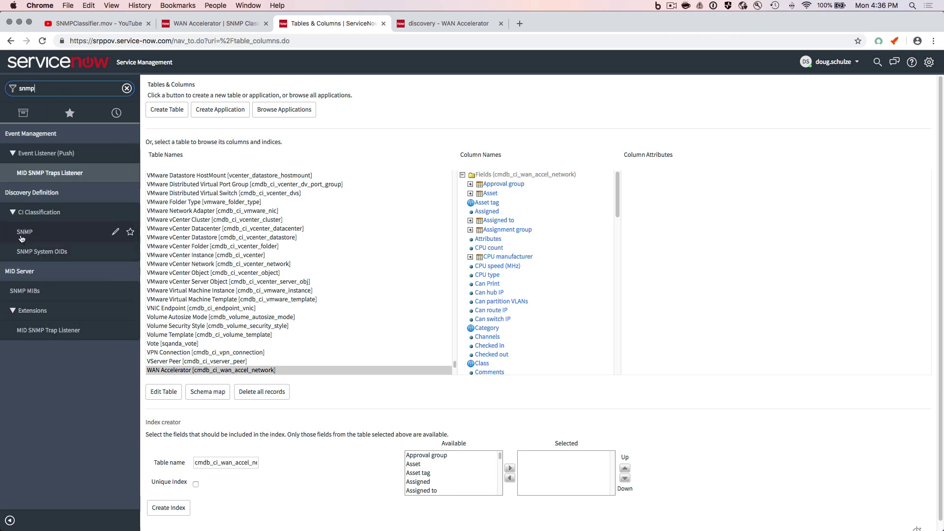
pyautogui.click(21, 237)
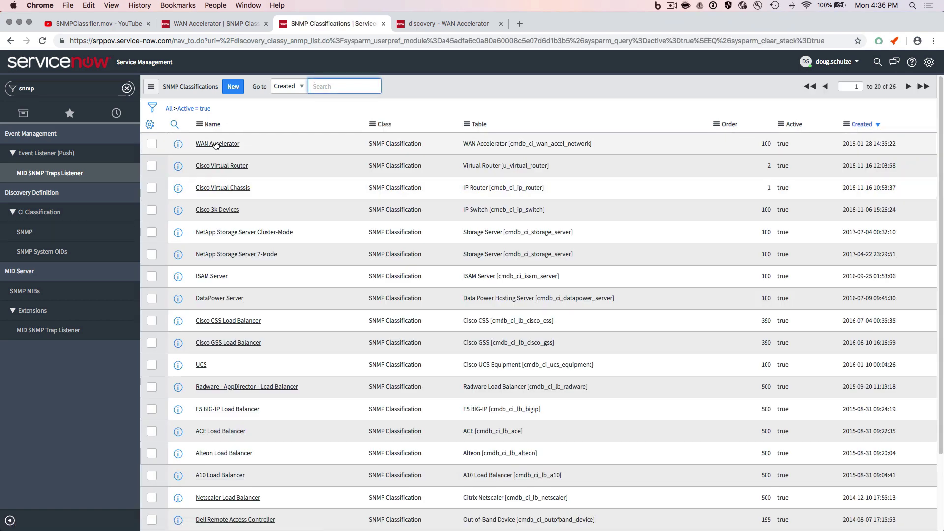
pyautogui.click(215, 145)
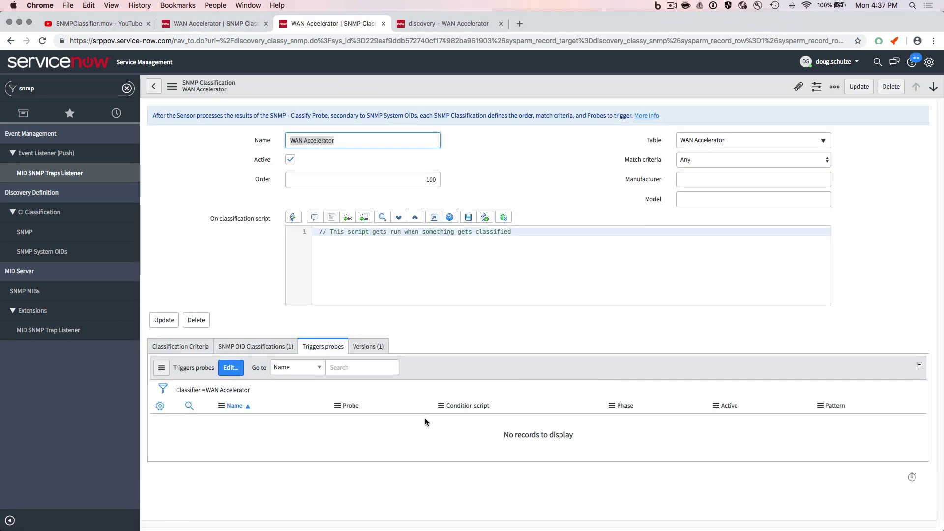
# - Add the Horizontal Pattern probe to the WAN Accelerator classification's triggered probes and save the selection
pyautogui.click(322, 346)
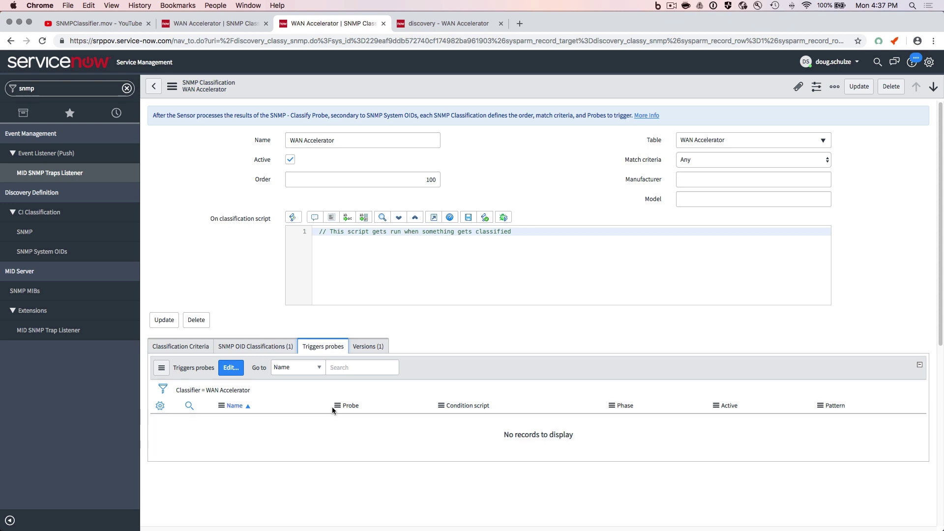
pyautogui.click(230, 373)
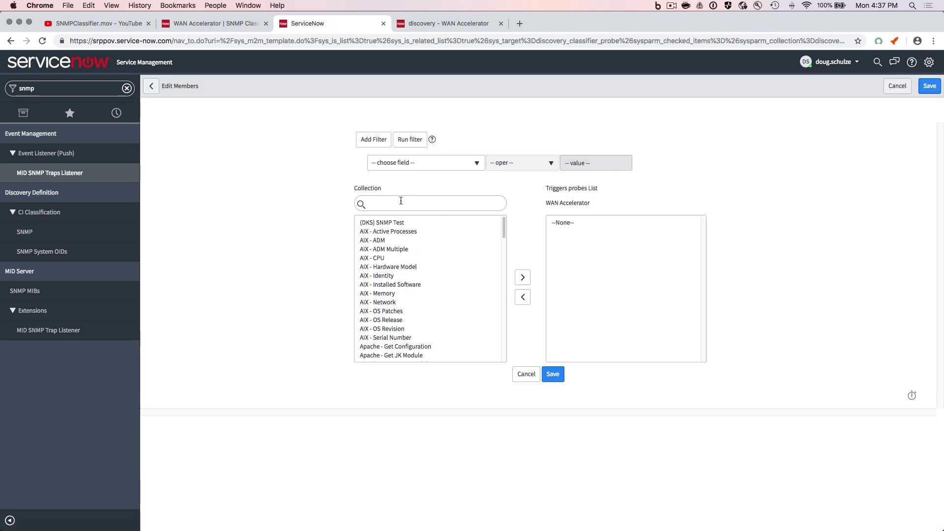
pyautogui.click(401, 201)
pyautogui.write('hor')
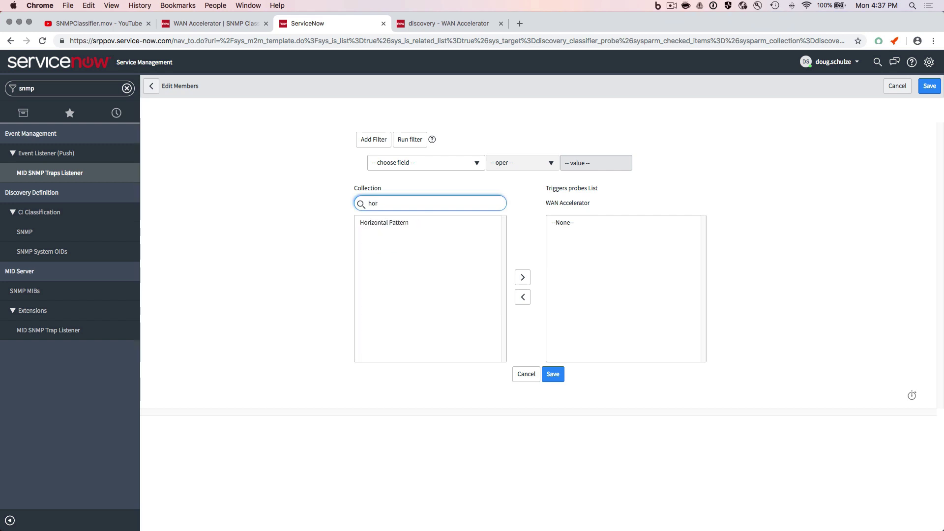
pyautogui.doubleClick(404, 222)
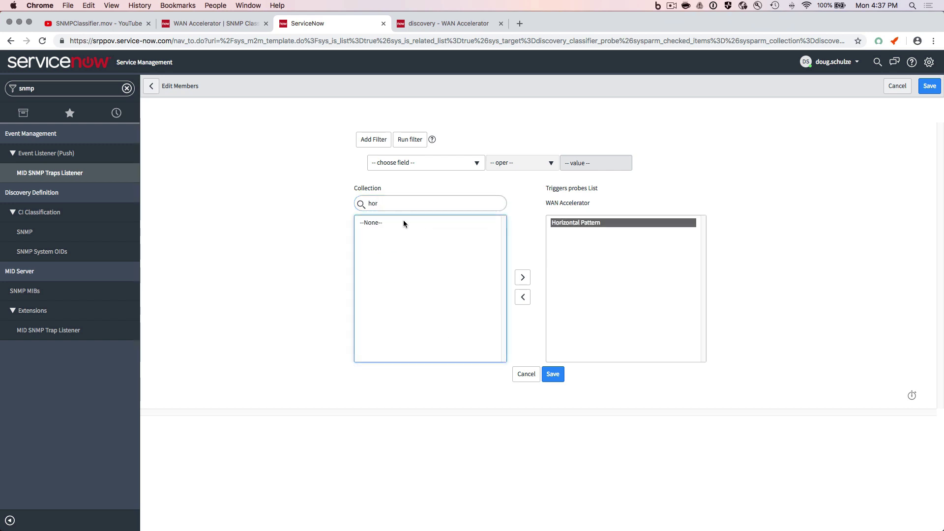
pyautogui.click(550, 375)
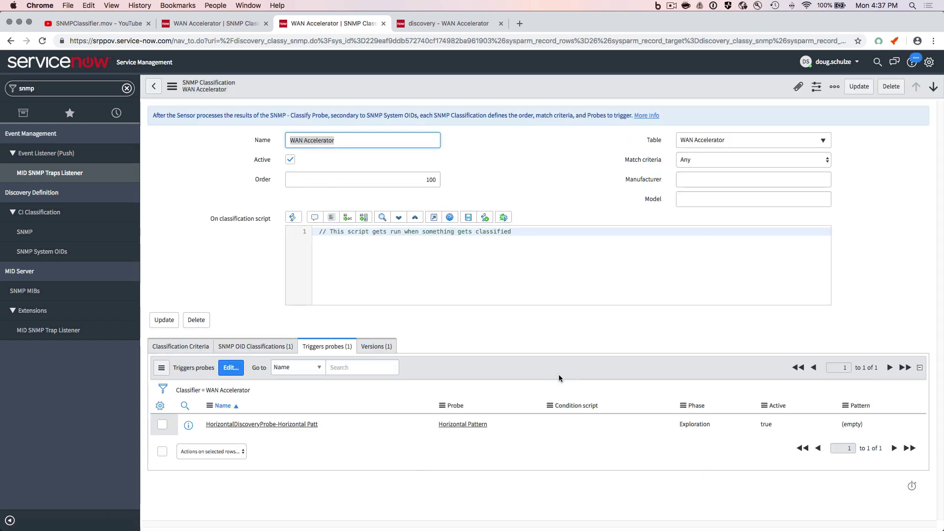
# - Set the phase of the classification's Horizontal Pattern probe to Identification
pyautogui.click(702, 426)
pyautogui.click(702, 426)
pyautogui.click(702, 427)
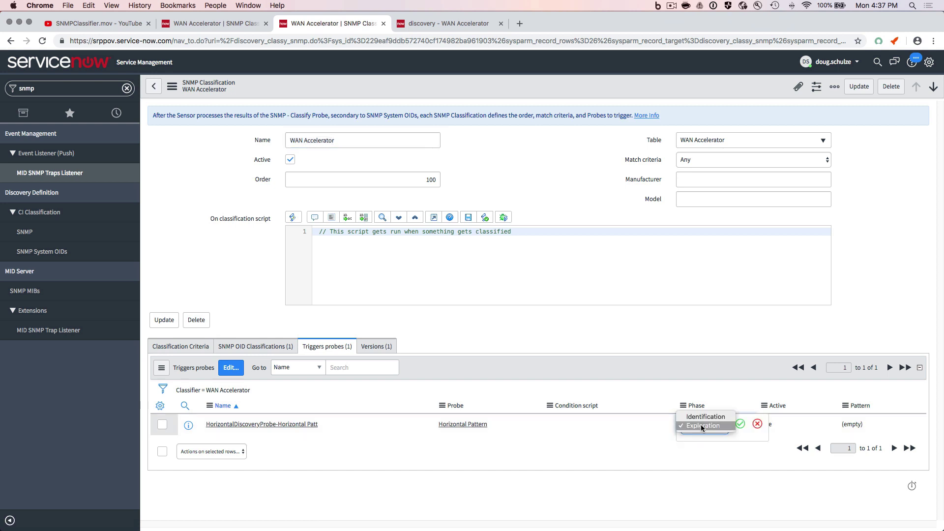
pyautogui.click(706, 416)
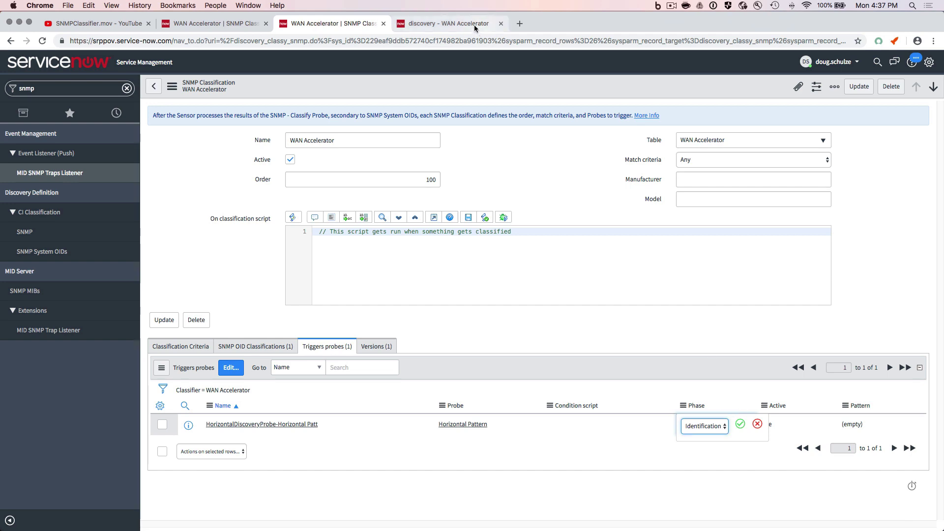
pyautogui.click(453, 24)
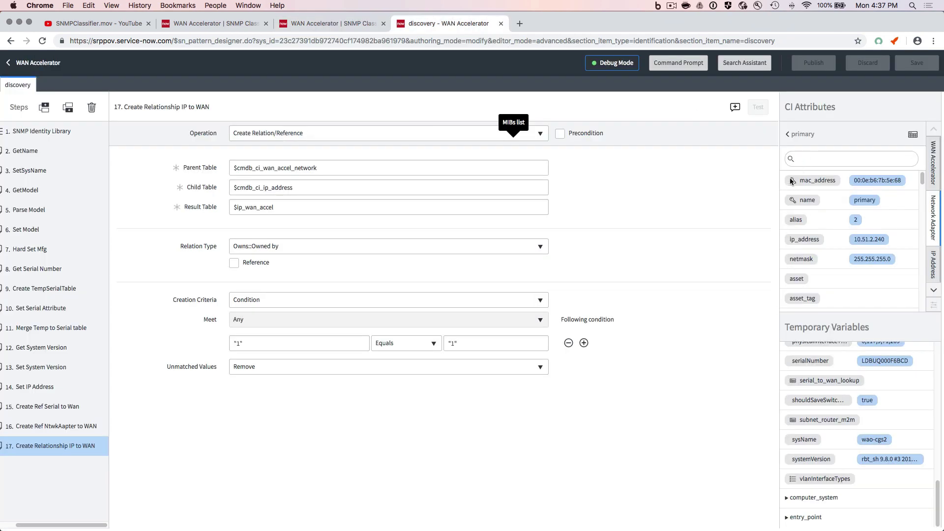
pyautogui.click(308, 25)
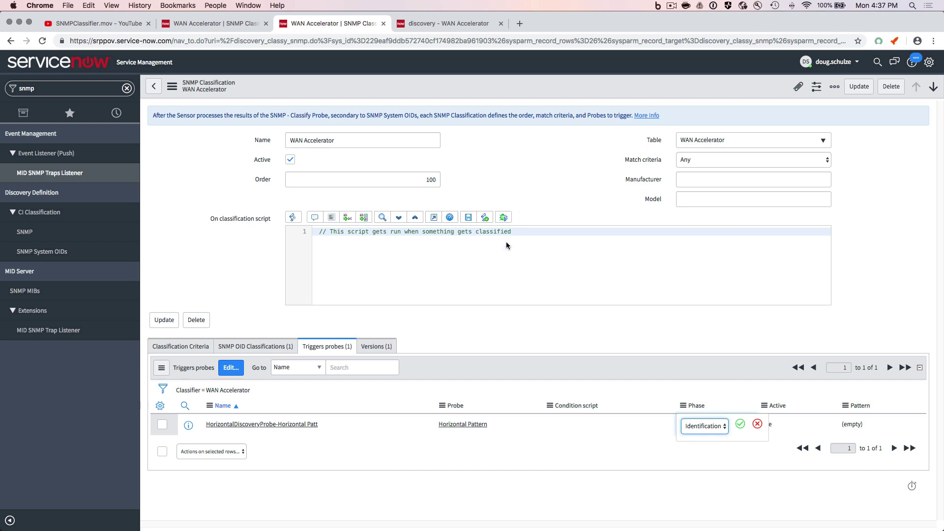
pyautogui.click(740, 426)
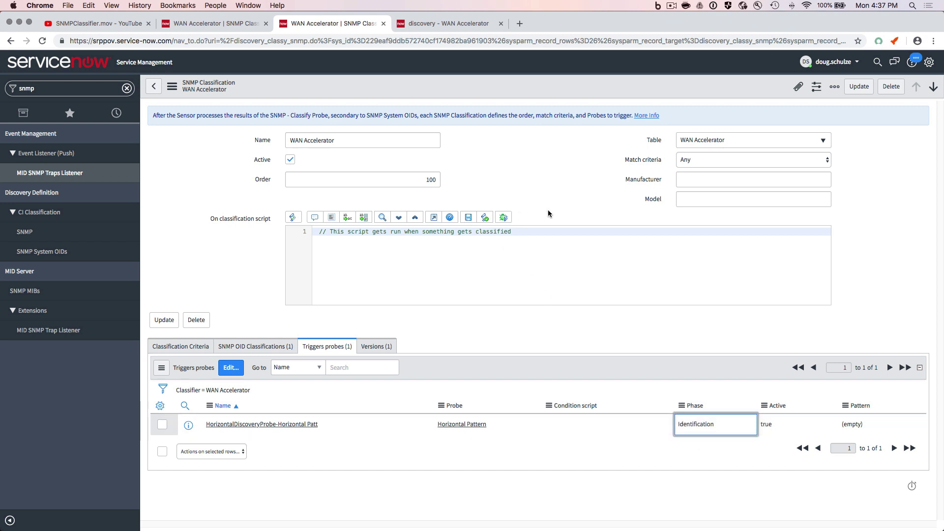
# - Assign the WAN Accelerator pattern to the Horizontal Pattern probe and check the classification's SNMP OID entries
pyautogui.click(44, 90)
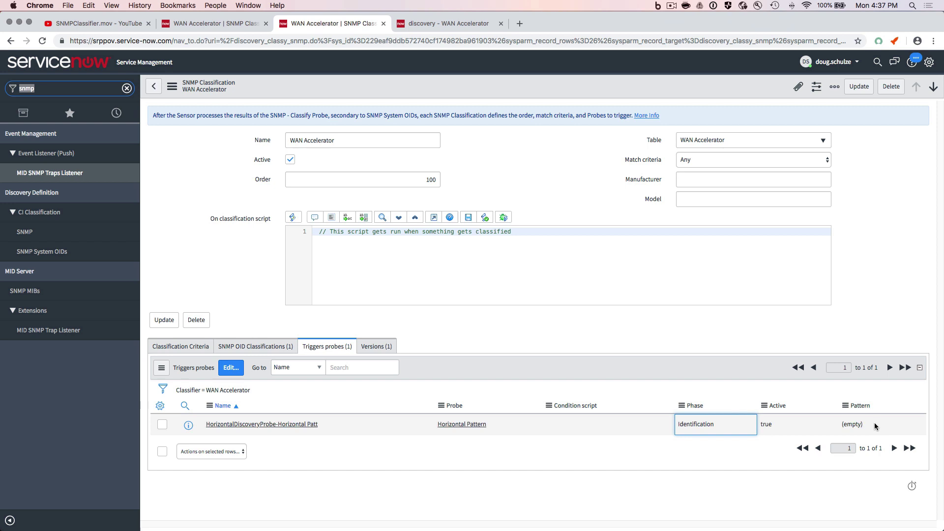
pyautogui.doubleClick(875, 426)
pyautogui.write('wan')
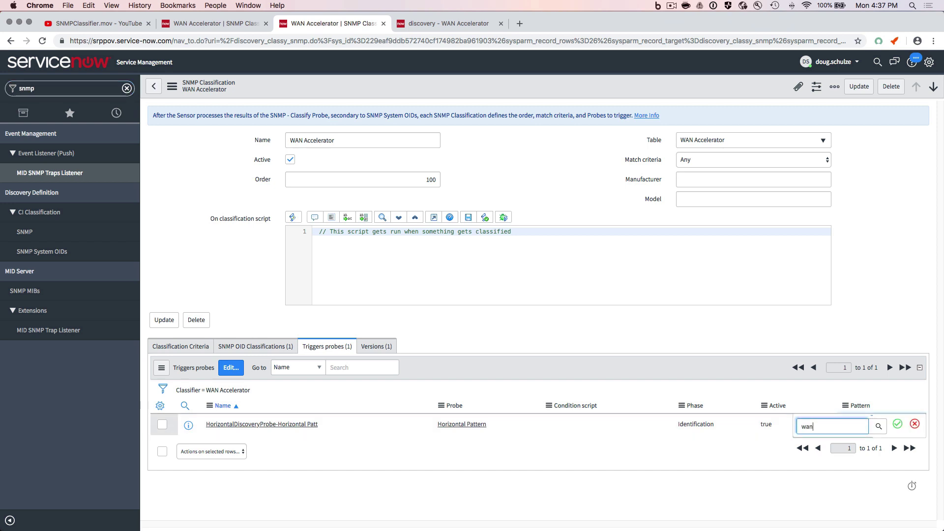
pyautogui.press('Down')
pyautogui.press('Return')
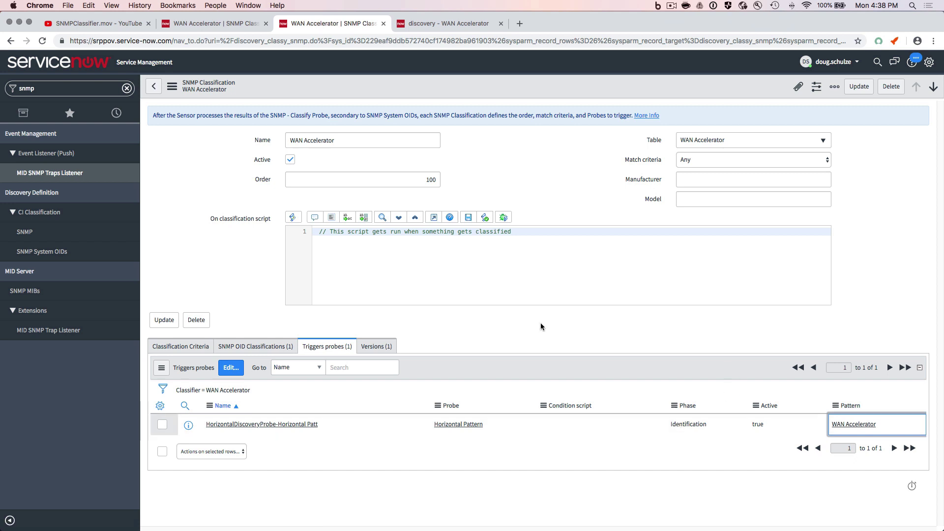
pyautogui.click(241, 344)
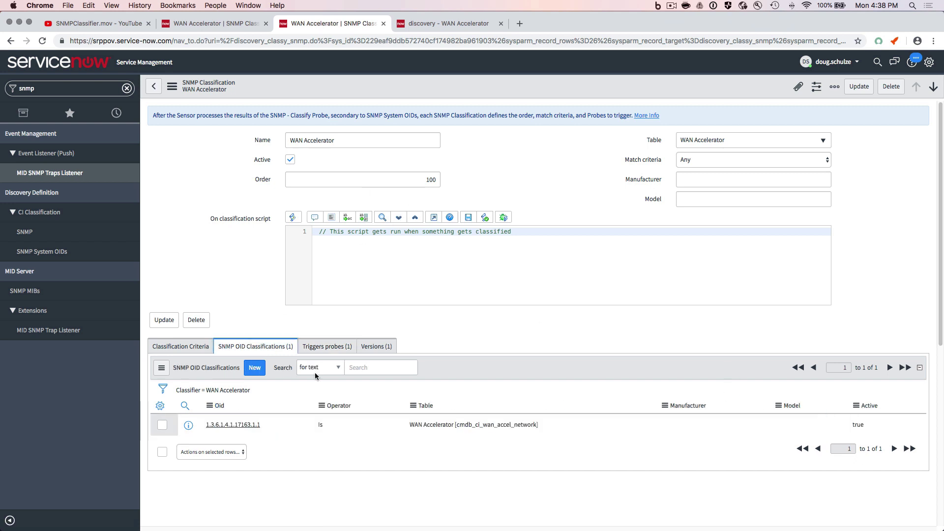
pyautogui.click(325, 346)
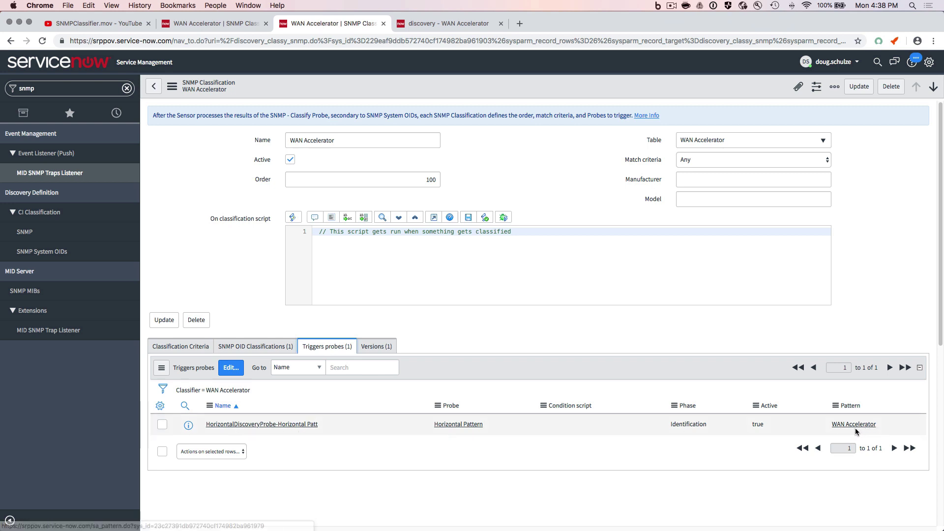
# - Open Discovery Schedules and run a Quick Discovery on target IP 10.51.2.240 with MID Server POV-31-2
pyautogui.click(45, 90)
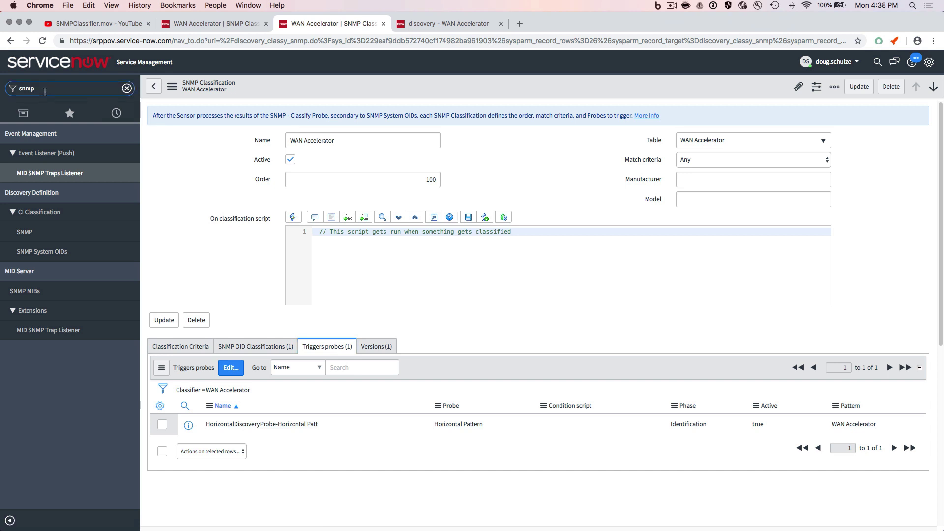
pyautogui.press('super+a')
pyautogui.press('BackSpace')
pyautogui.write('discovery')
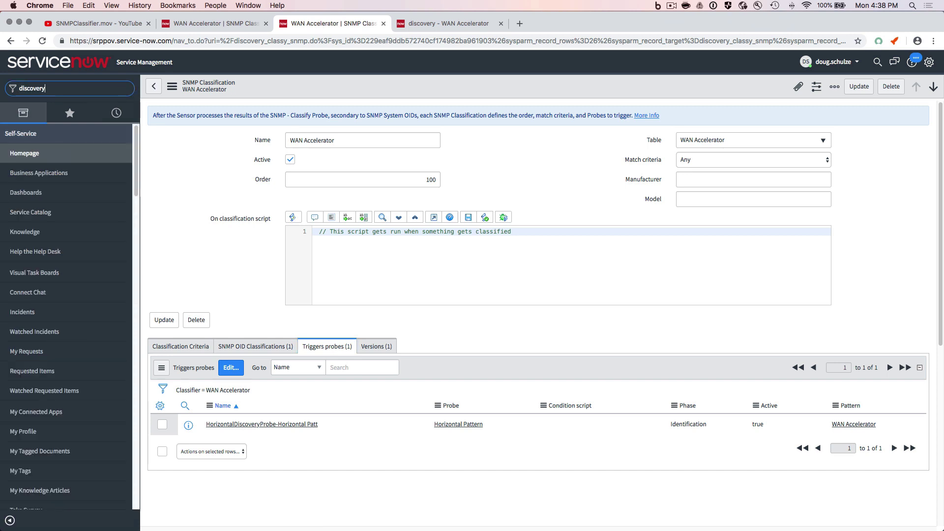
pyautogui.click(30, 390)
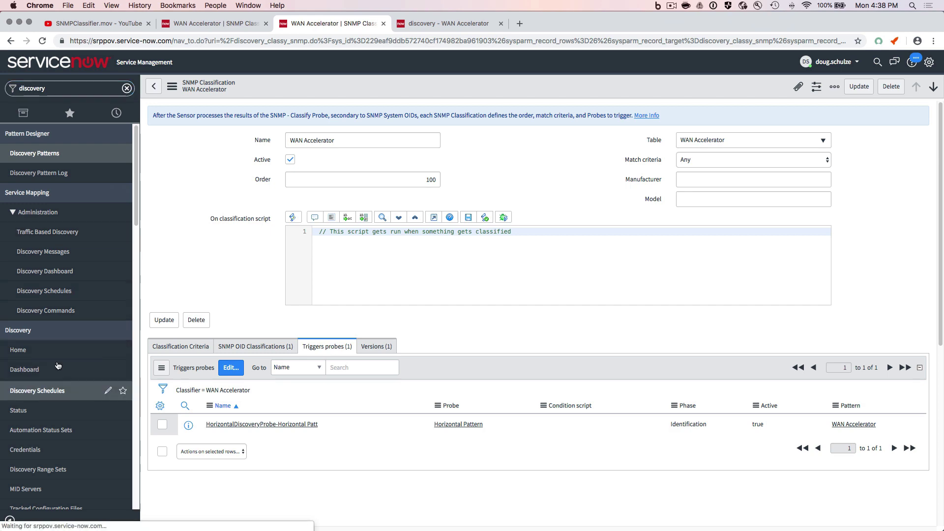
pyautogui.click(274, 86)
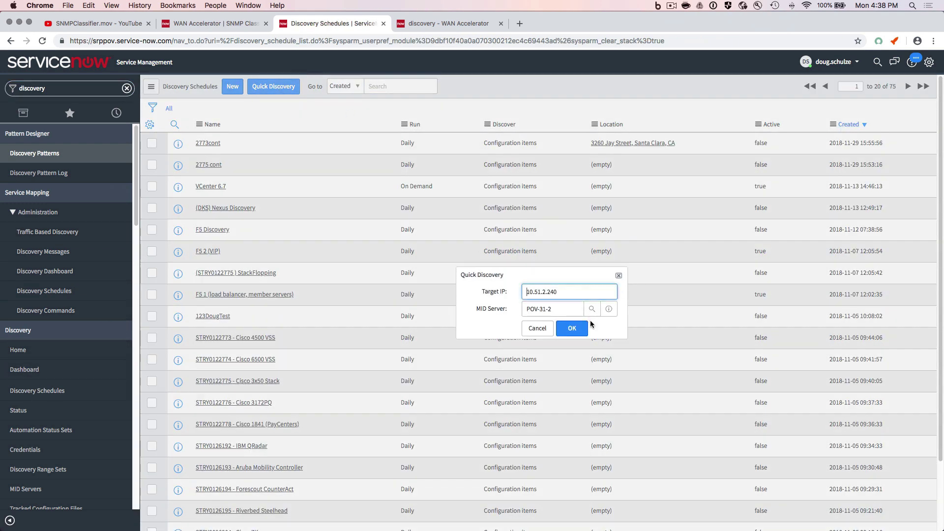
pyautogui.click(572, 331)
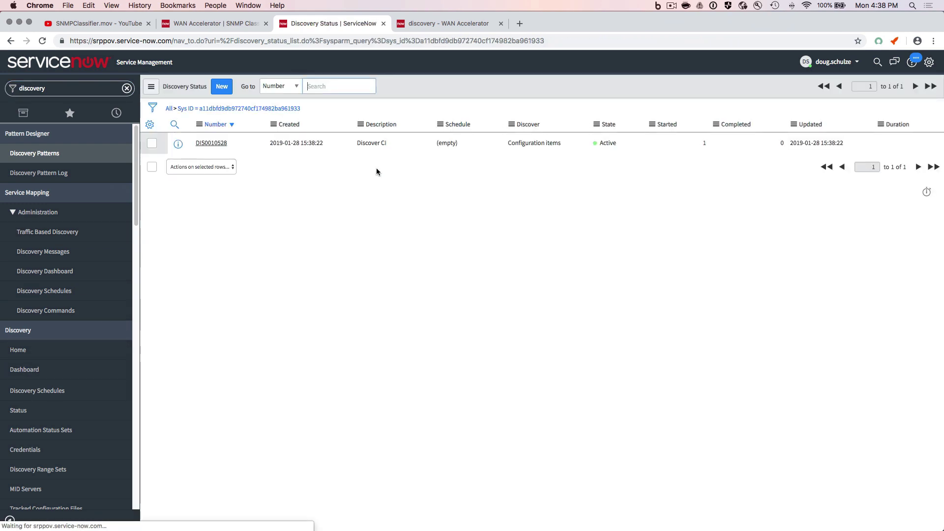
# - Open the new discovery status record, refresh it and examine its devices and ECC queue entries
pyautogui.click(211, 144)
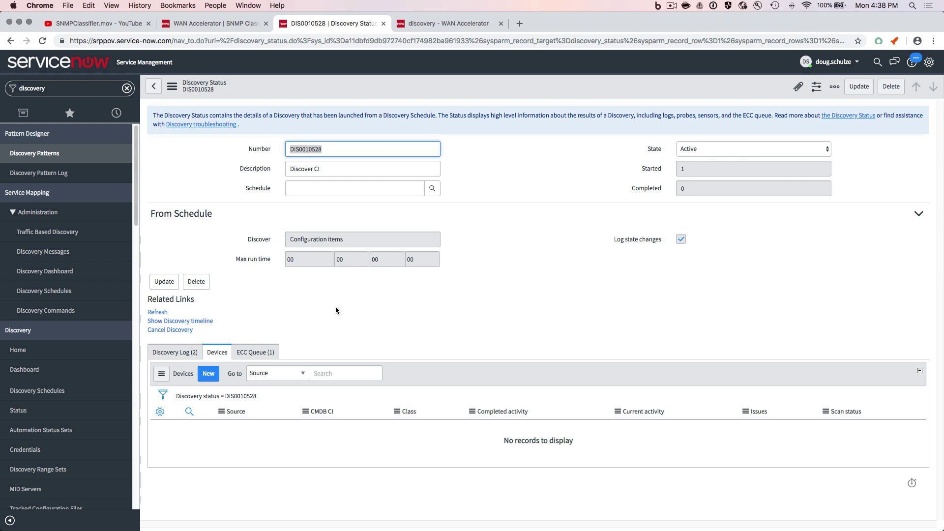
pyautogui.click(165, 312)
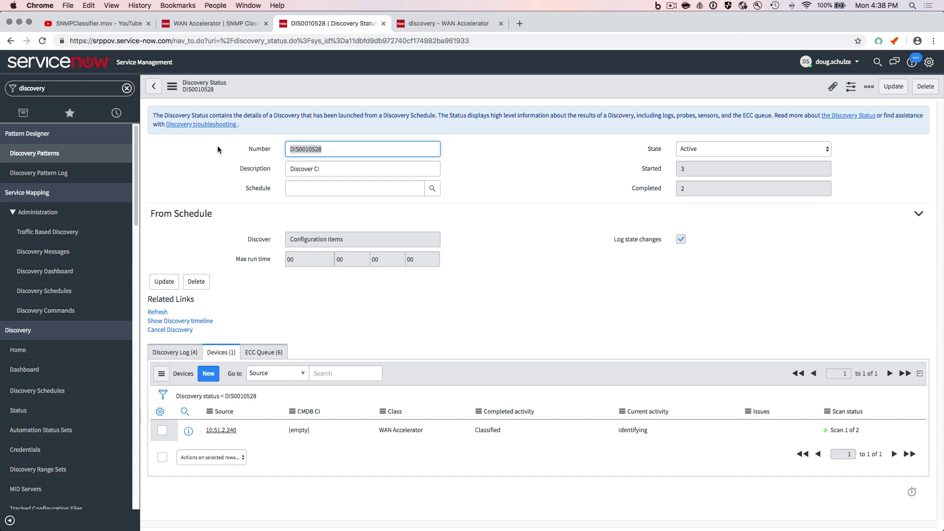
pyautogui.click(266, 354)
pyautogui.scroll(-2, 397, 308)
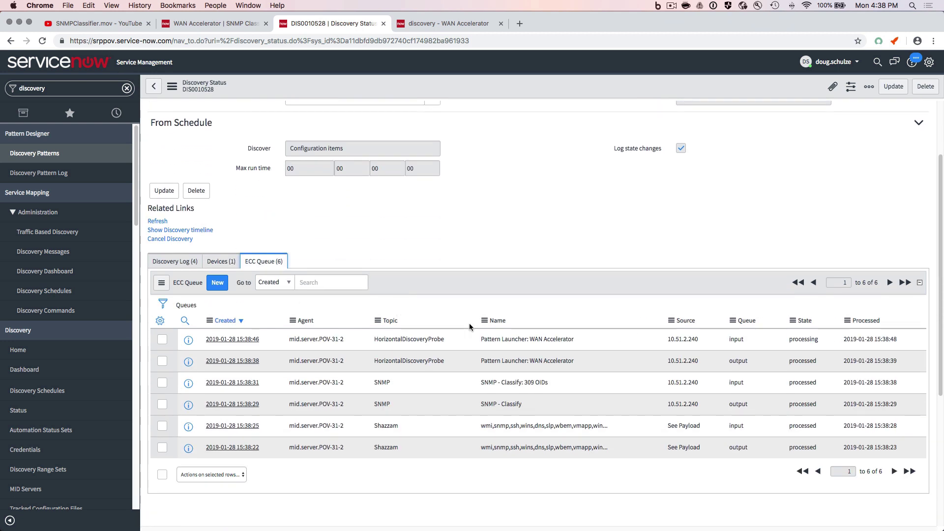
pyautogui.click(159, 223)
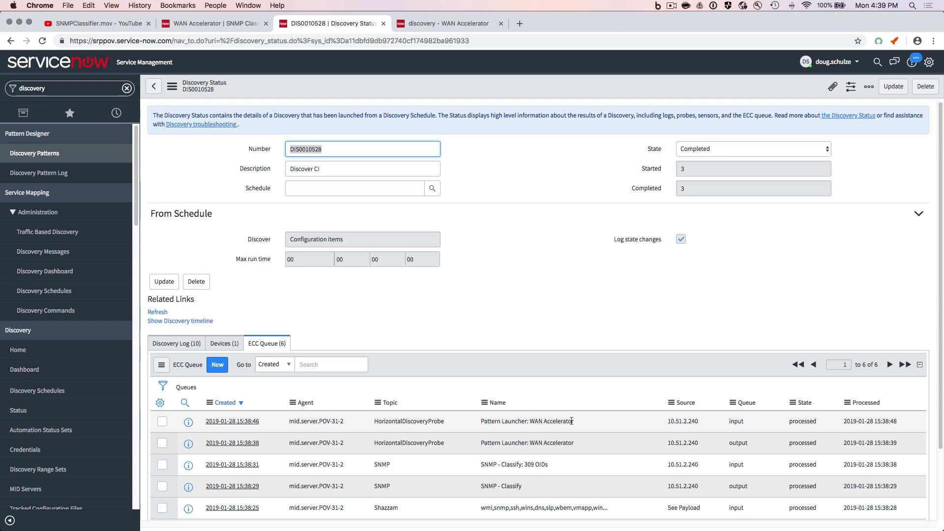
# - Review the discovery log of the status record, including the entry for the WAN Accelerator pattern
pyautogui.click(194, 343)
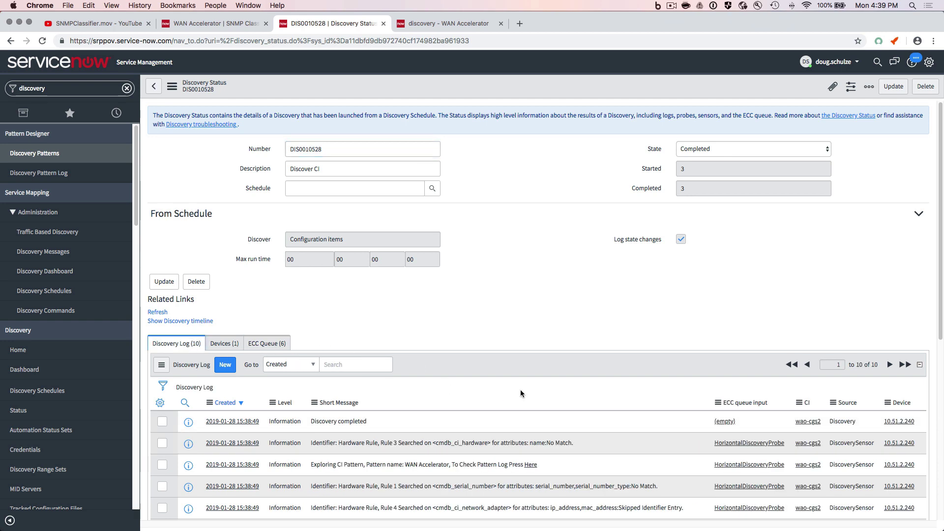
pyautogui.scroll(-5, 522, 394)
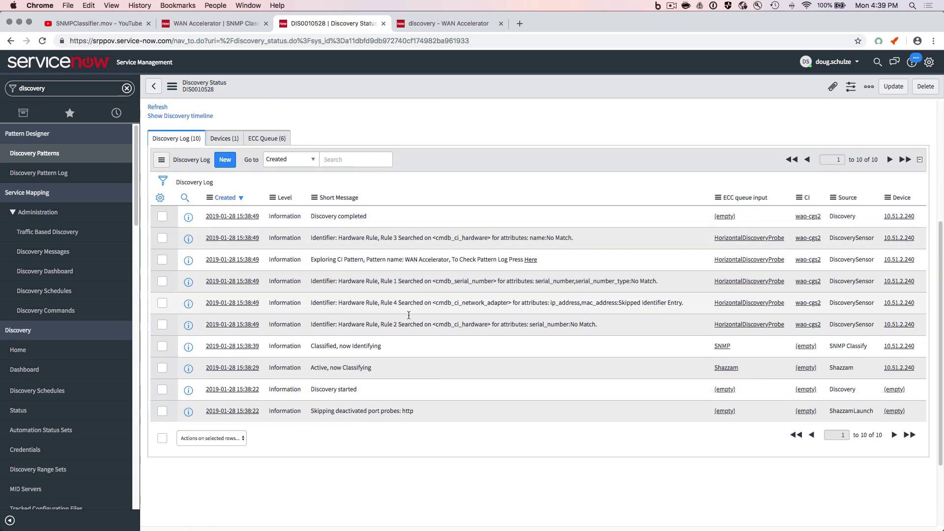
pyautogui.moveTo(440, 260)
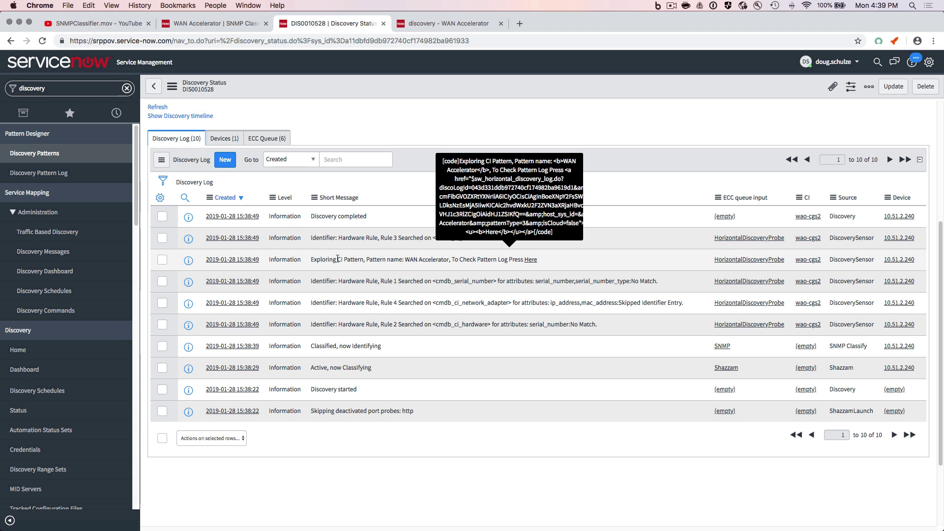
# - Open the CI record of the discovered device from the status's devices and check its manufacturer, model ID and serial number
pyautogui.click(225, 139)
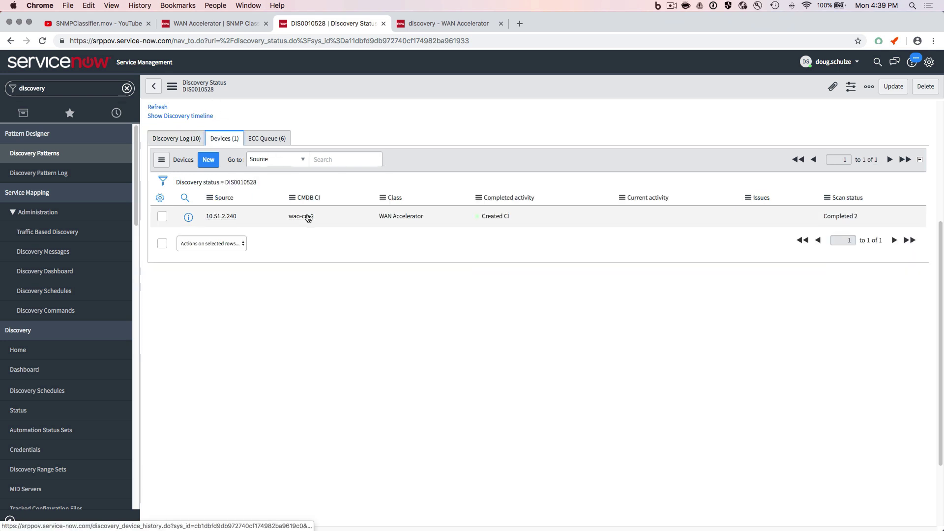
pyautogui.click(303, 219)
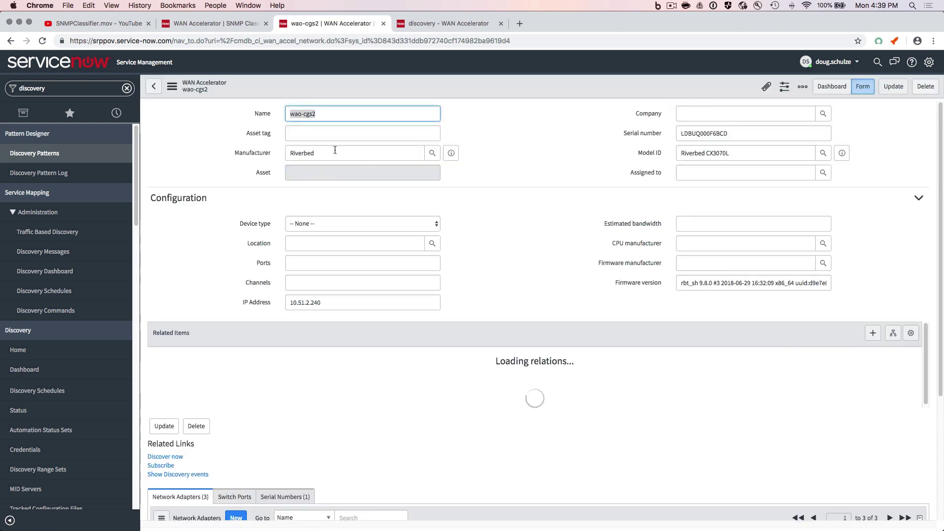
pyautogui.doubleClick(332, 152)
pyautogui.click(704, 152)
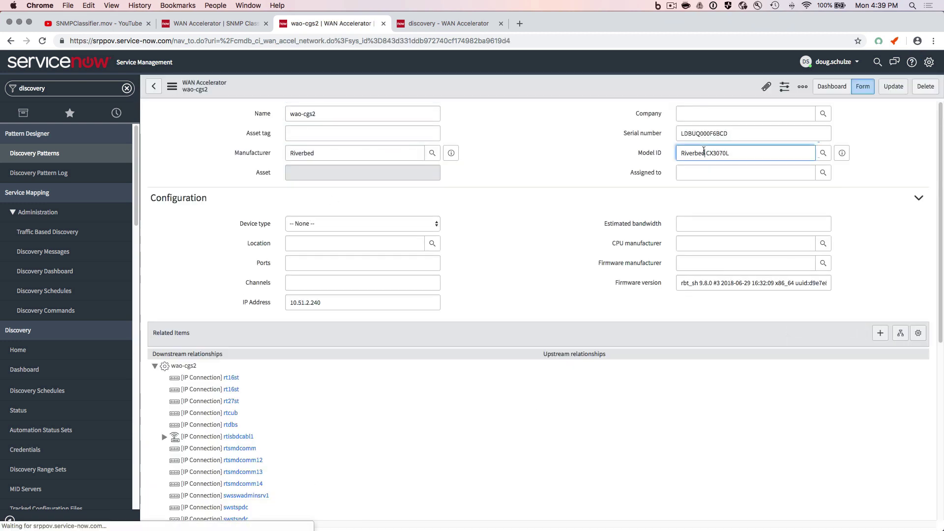
pyautogui.tripleClick(704, 152)
pyautogui.hotkey('shift', 'Tab')
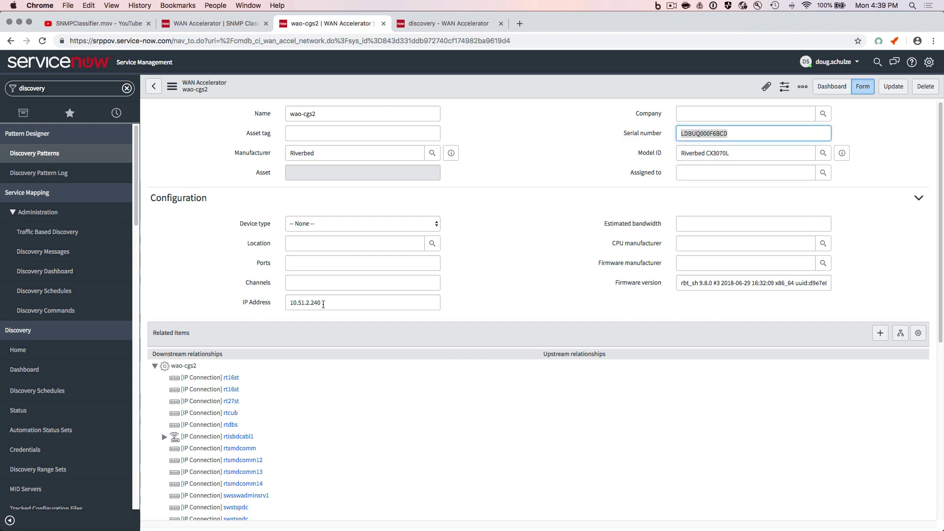
# - Examine the WAN Accelerator record's downstream relationships, network adapters, related serial numbers and configuration fields
pyautogui.scroll(-5, 468, 350)
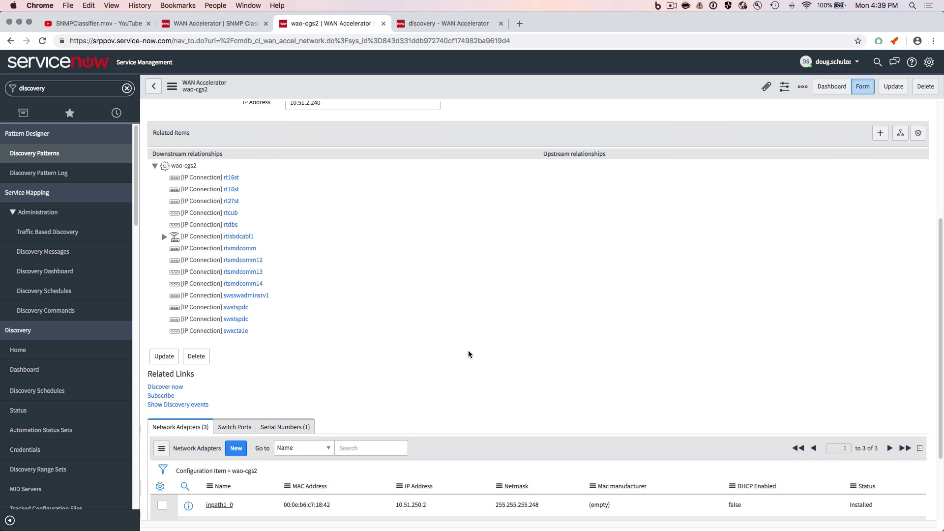
pyautogui.scroll(-2, 468, 354)
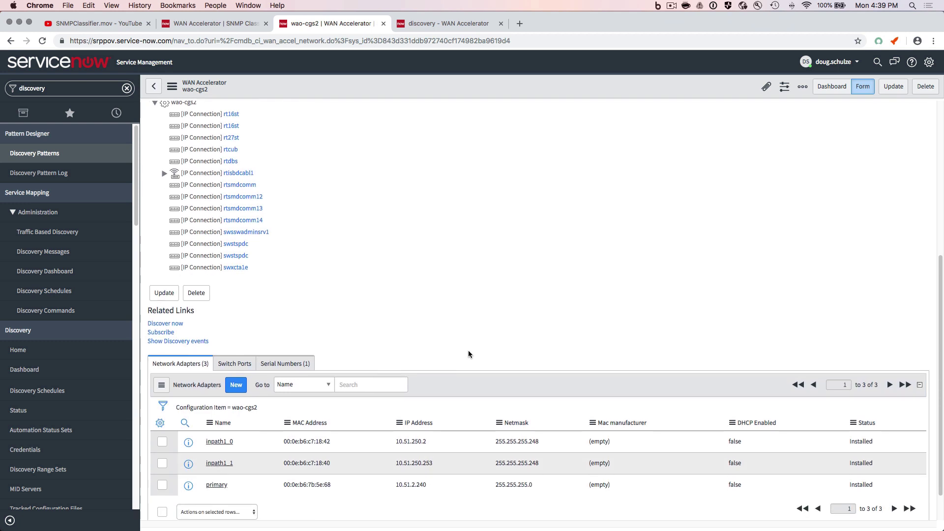
pyautogui.click(286, 363)
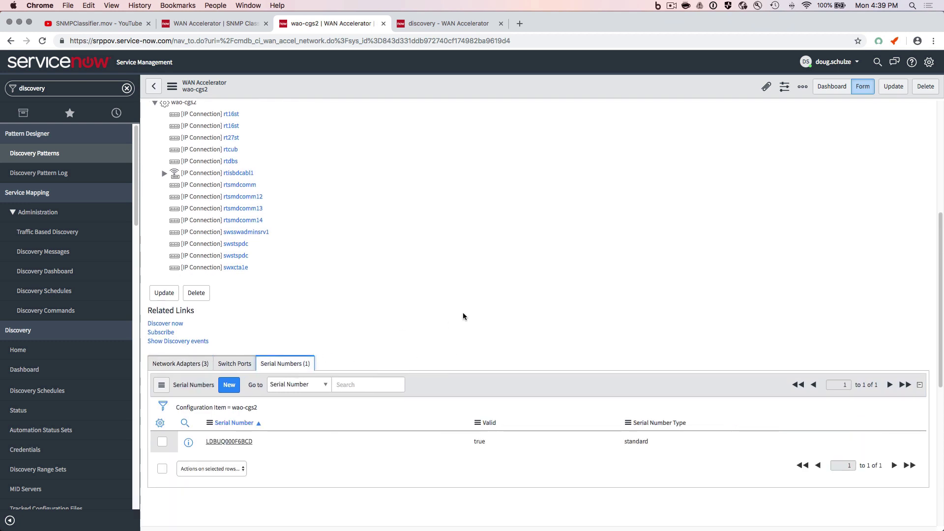
pyautogui.scroll(2, 464, 316)
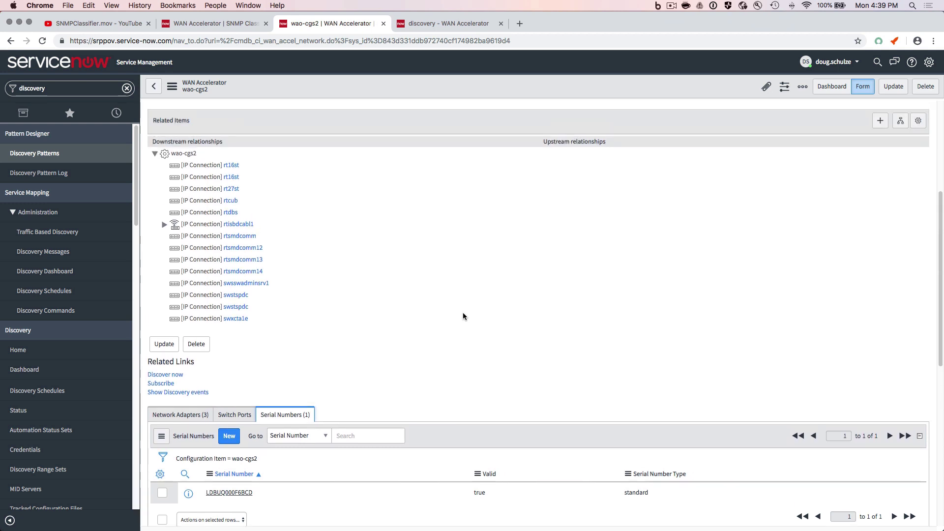
pyautogui.scroll(4, 463, 317)
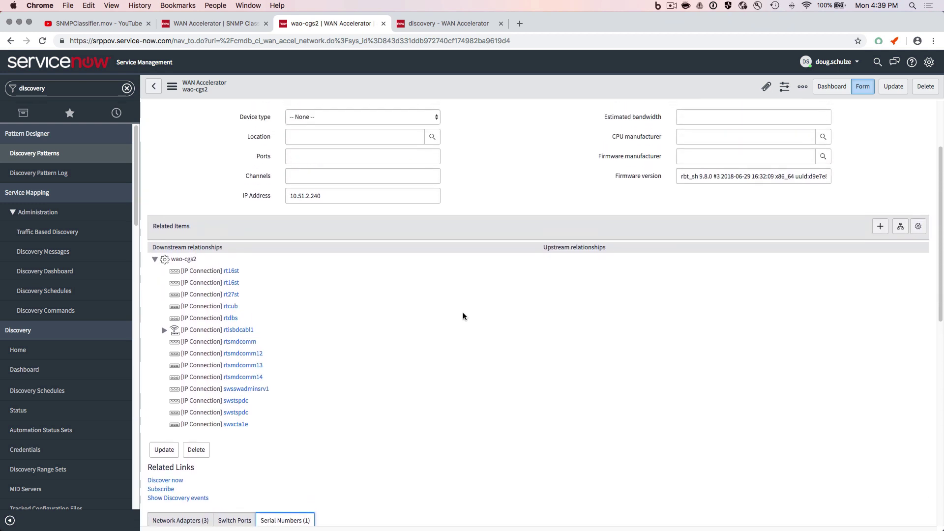
pyautogui.scroll(2, 463, 316)
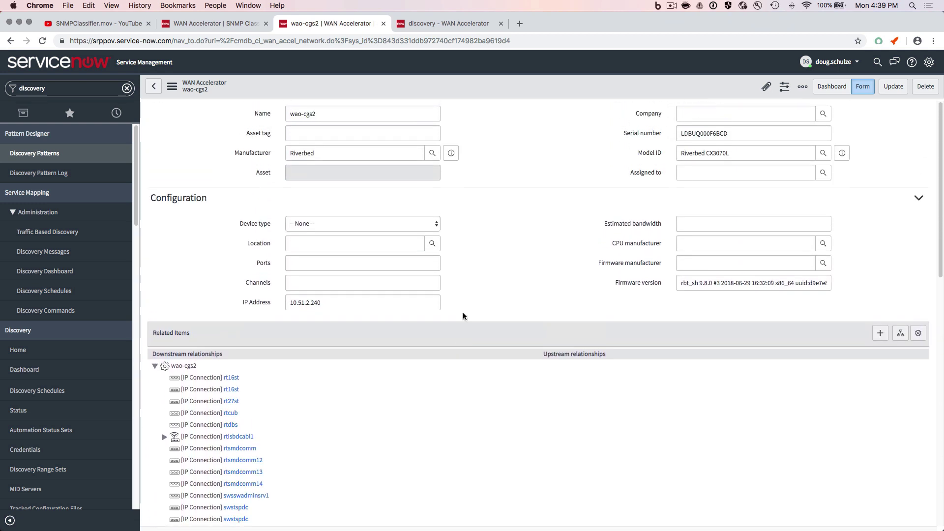
pyautogui.scroll(-3, 464, 317)
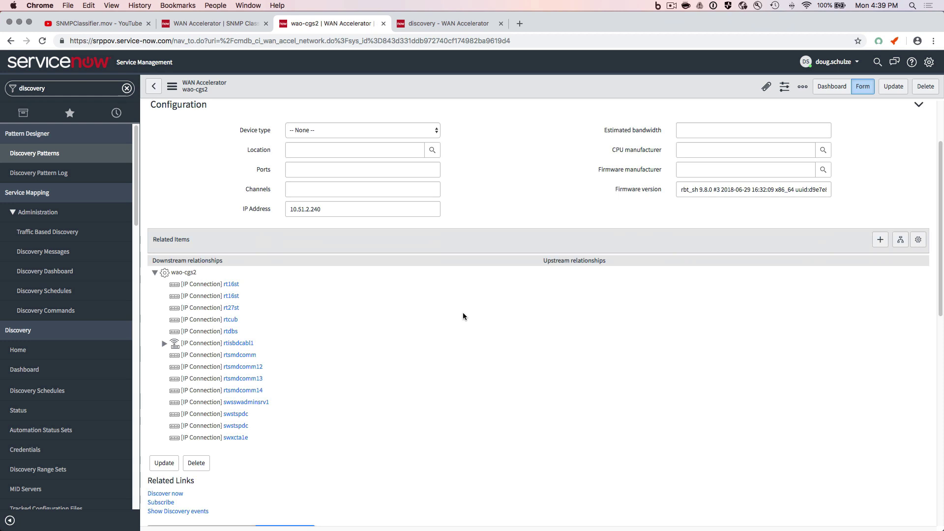
pyautogui.scroll(3, 464, 315)
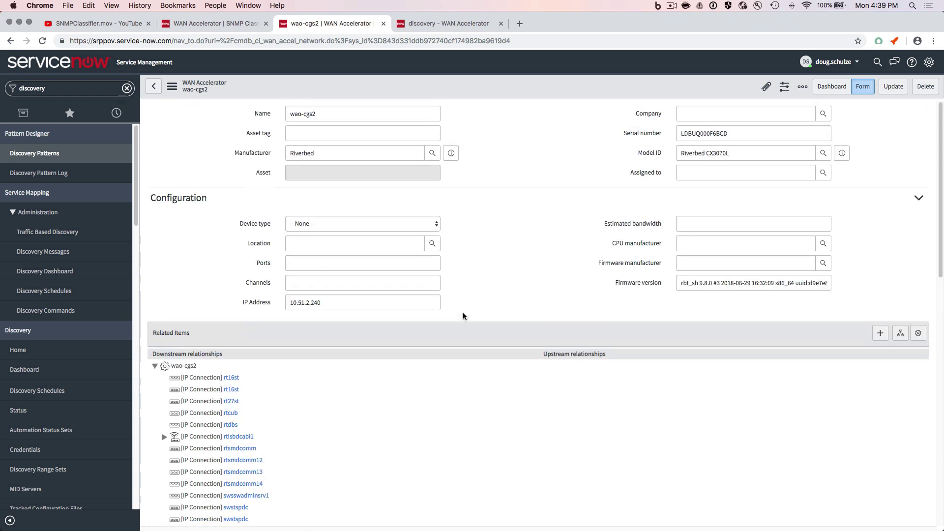
# - Filter the navigator for "pre" and open the Pre Post Processing list of pattern scripts
pyautogui.click(70, 88)
pyautogui.write('pre')
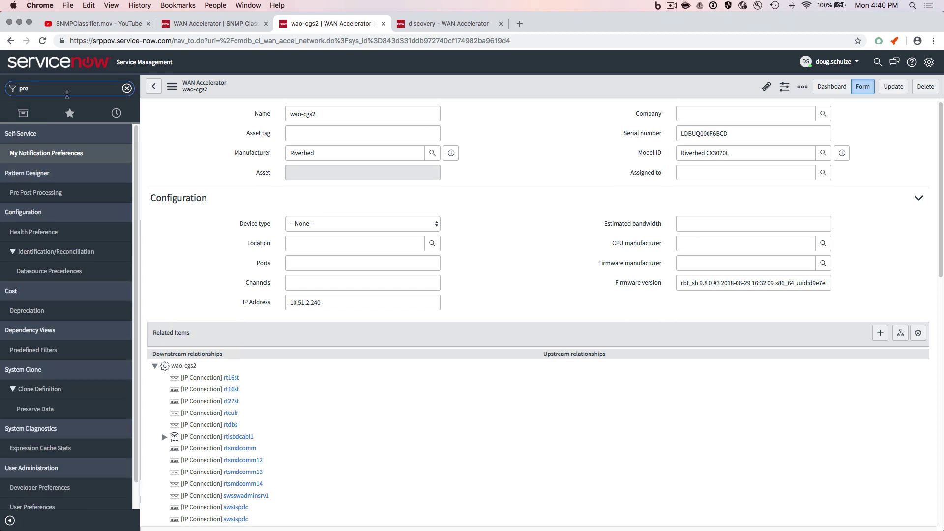
pyautogui.click(49, 192)
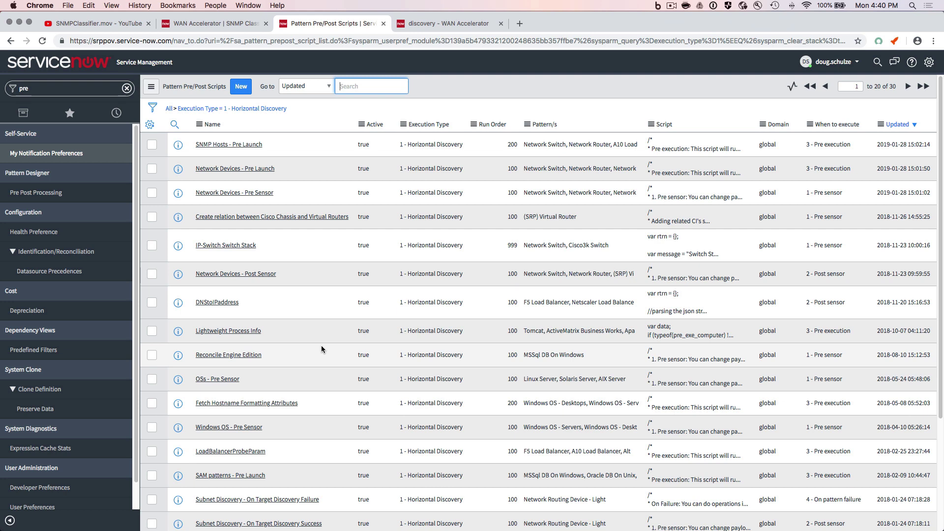
# - Open the Related CI Types table list with sa_ci_to_pattern.list to view each pattern's deletion strategy
pyautogui.click(46, 91)
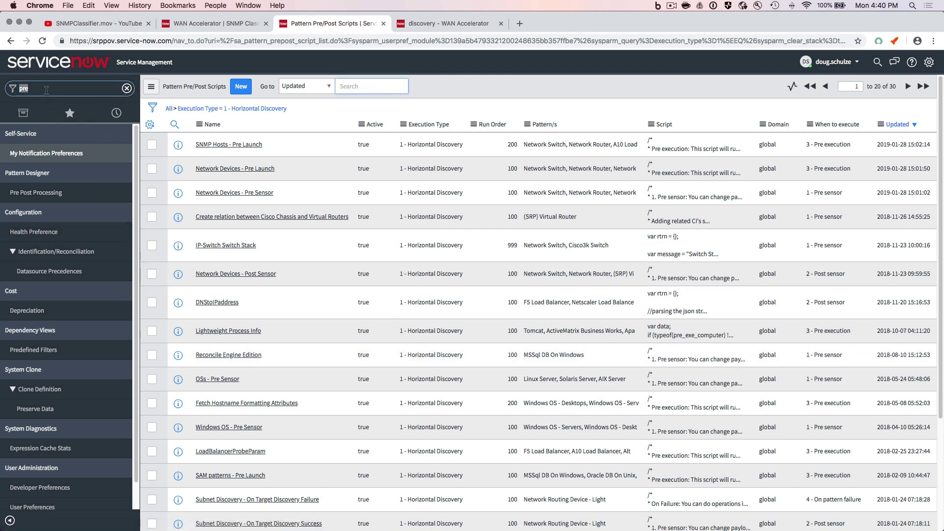
pyautogui.write('sa_')
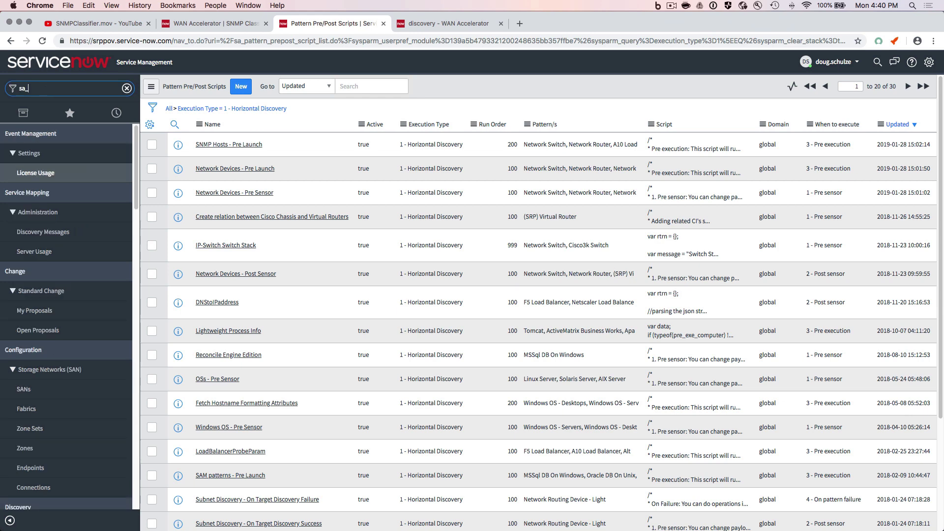
pyautogui.write('ci_to_pattern.')
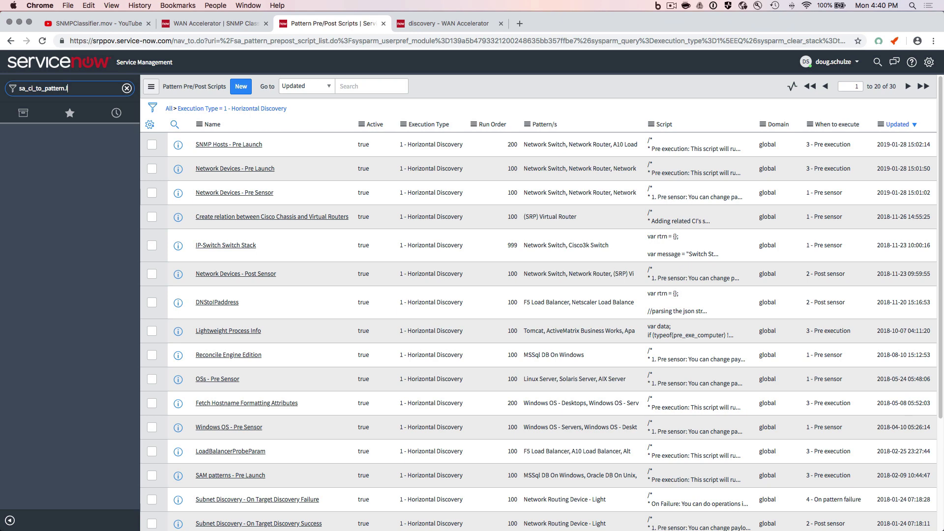
pyautogui.write('list')
pyautogui.press('Return')
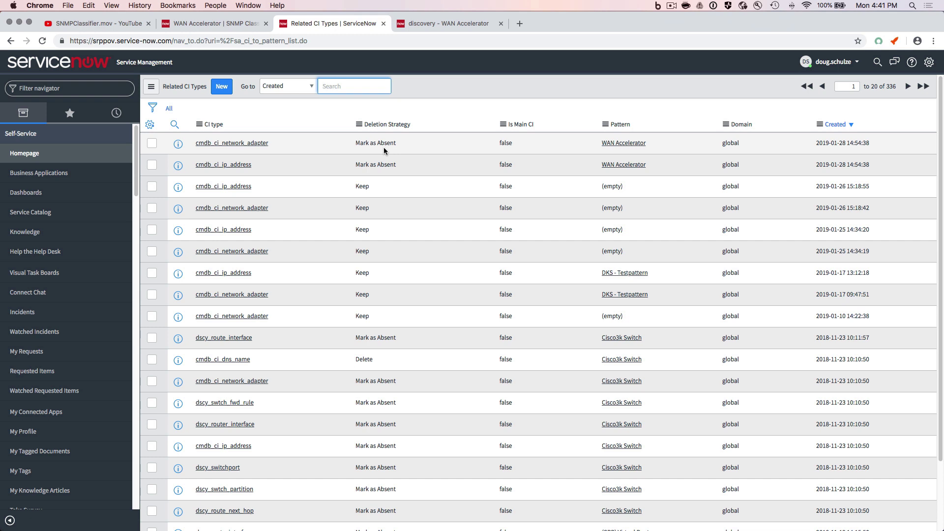
pyautogui.click(672, 6)
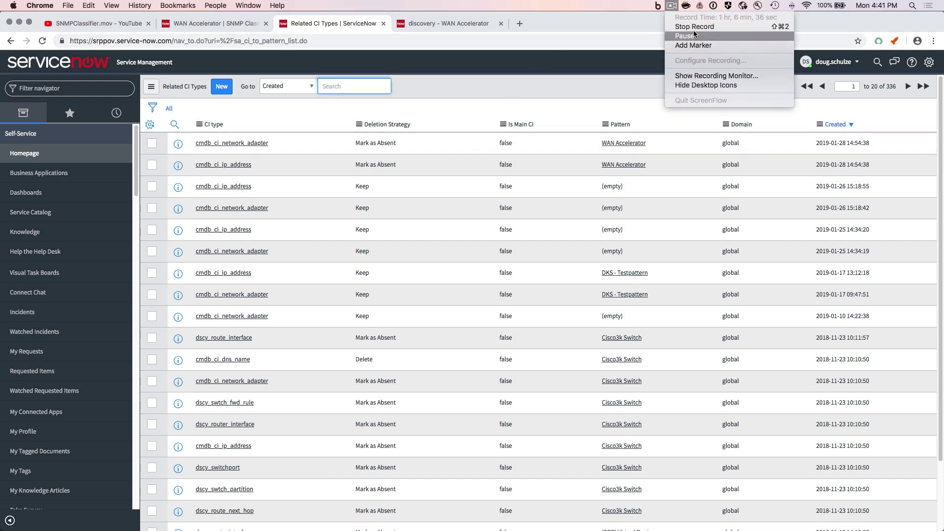